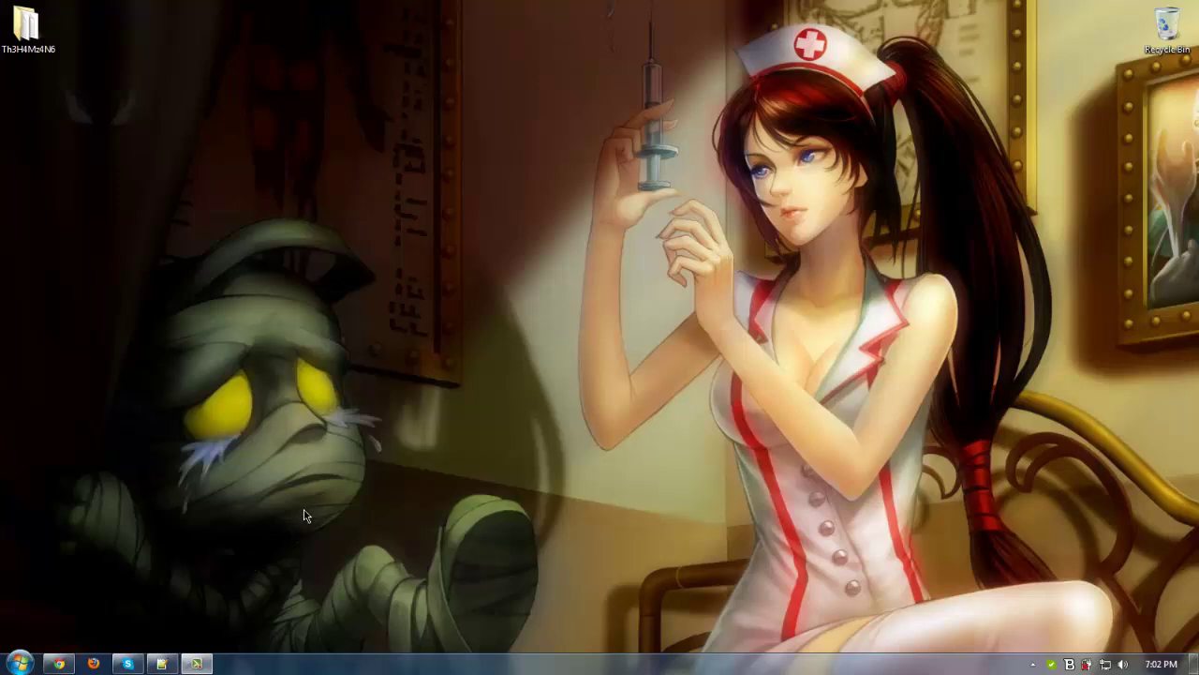
click(19, 662)
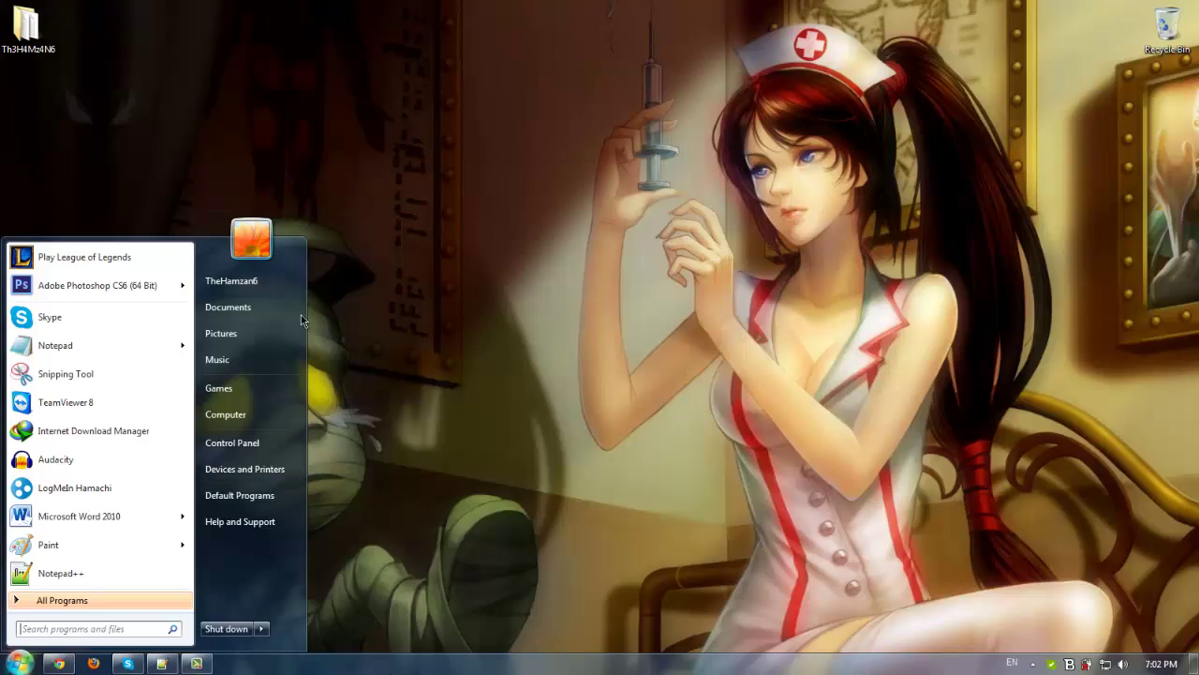
click(17, 665)
click(16, 665)
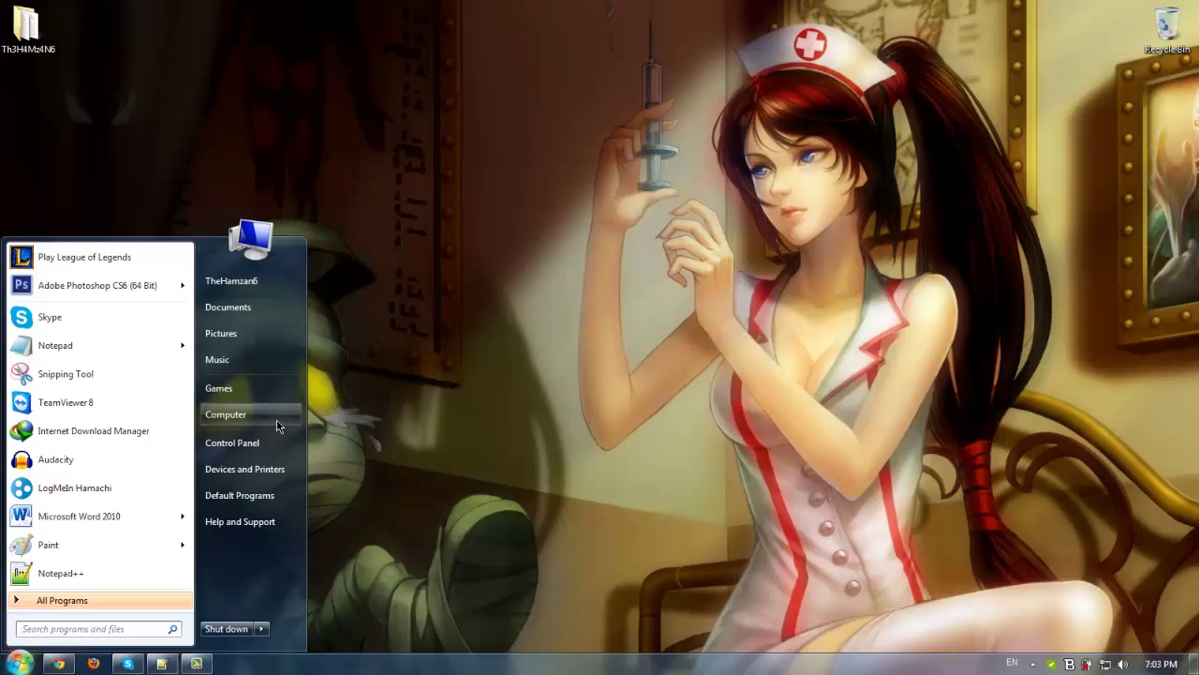
click(372, 410)
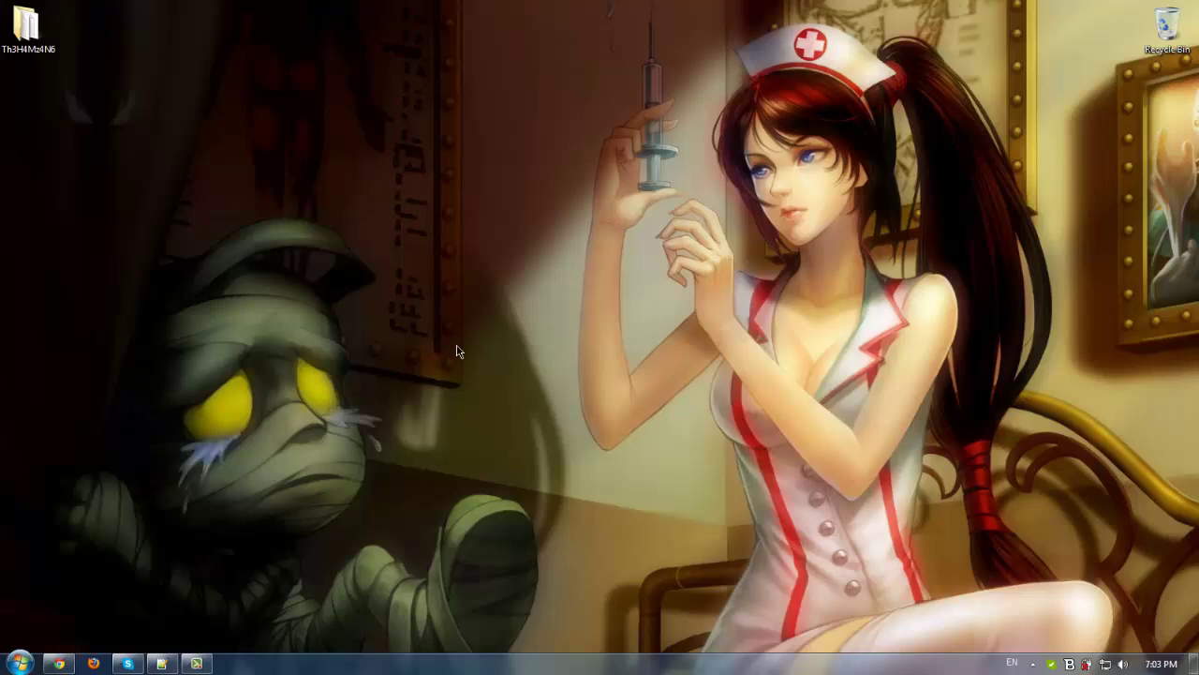
Open the Performance Options from the computer's advanced system properties
click(19, 662)
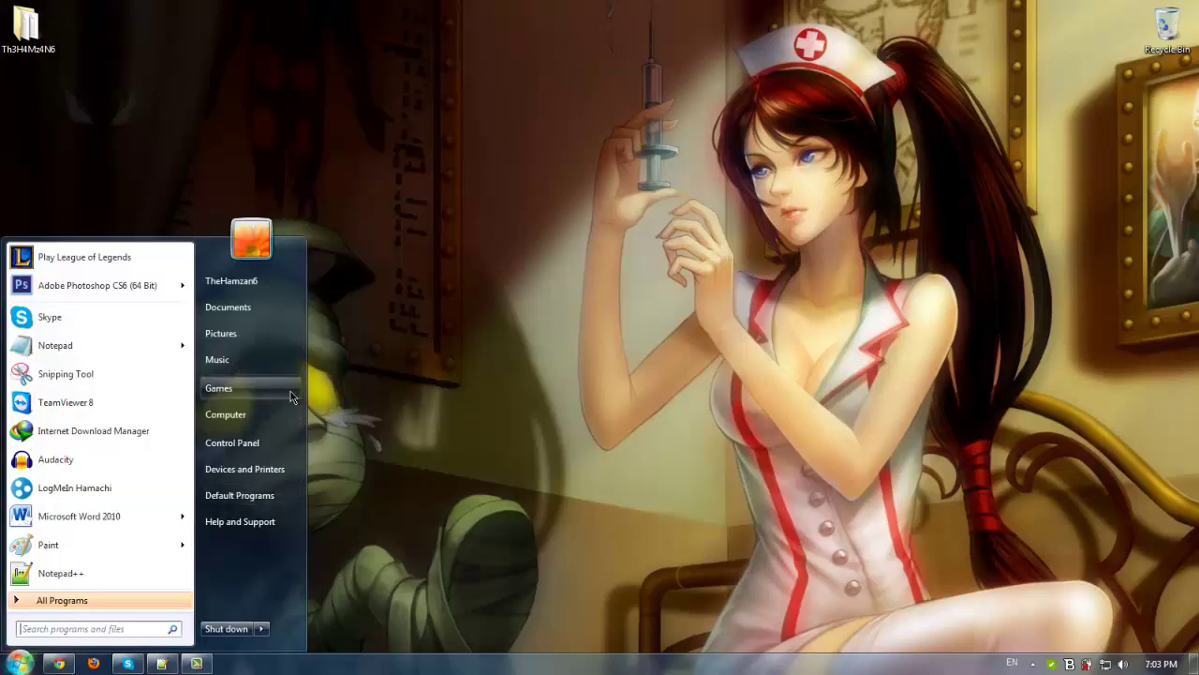
right_click(240, 421)
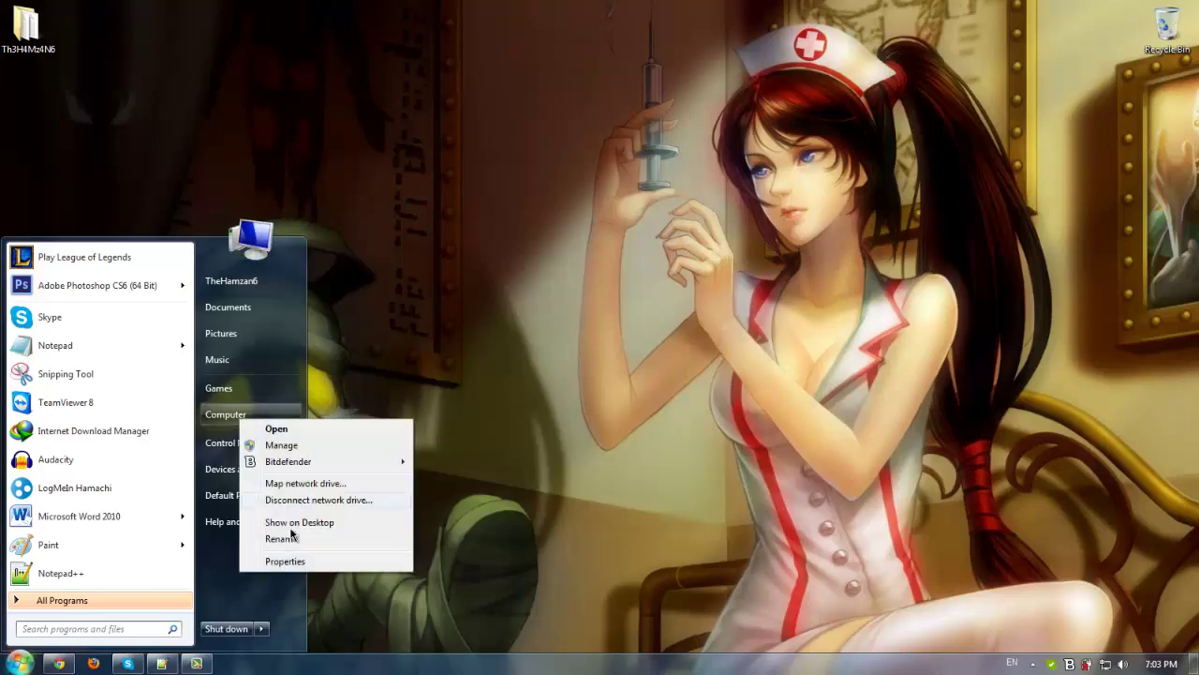
click(297, 562)
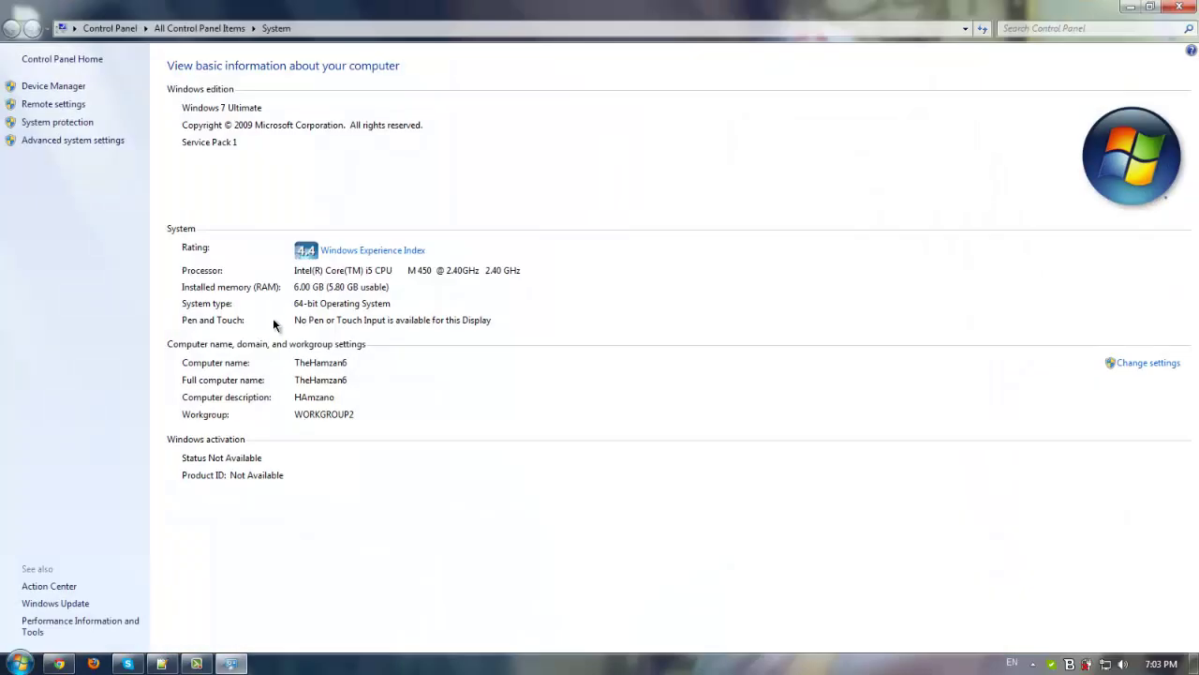
click(94, 142)
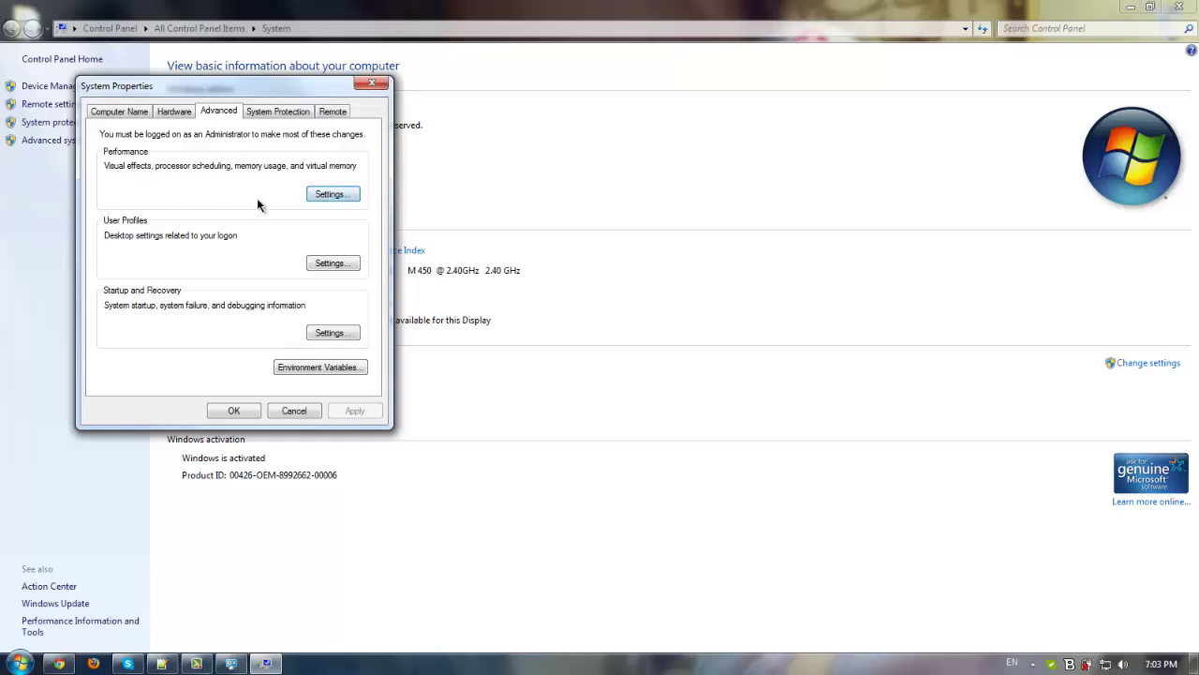
click(330, 195)
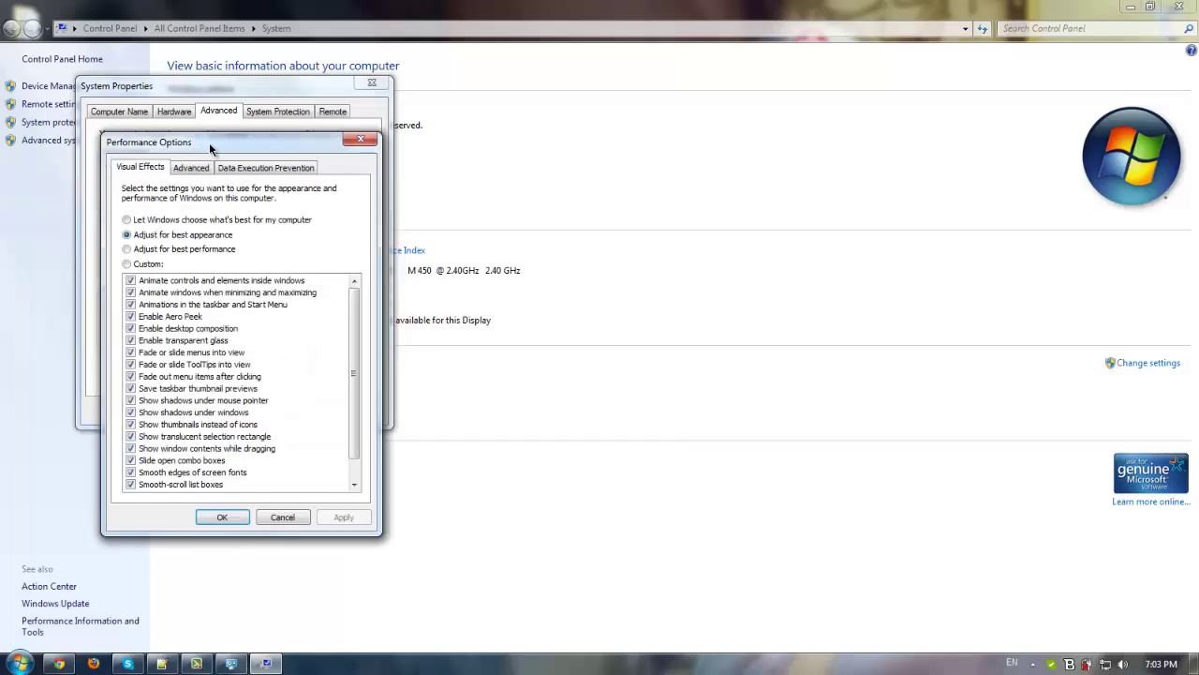
Set the visual effects to "Adjust for best performance" and apply the change
drag(210, 125, 451, 90)
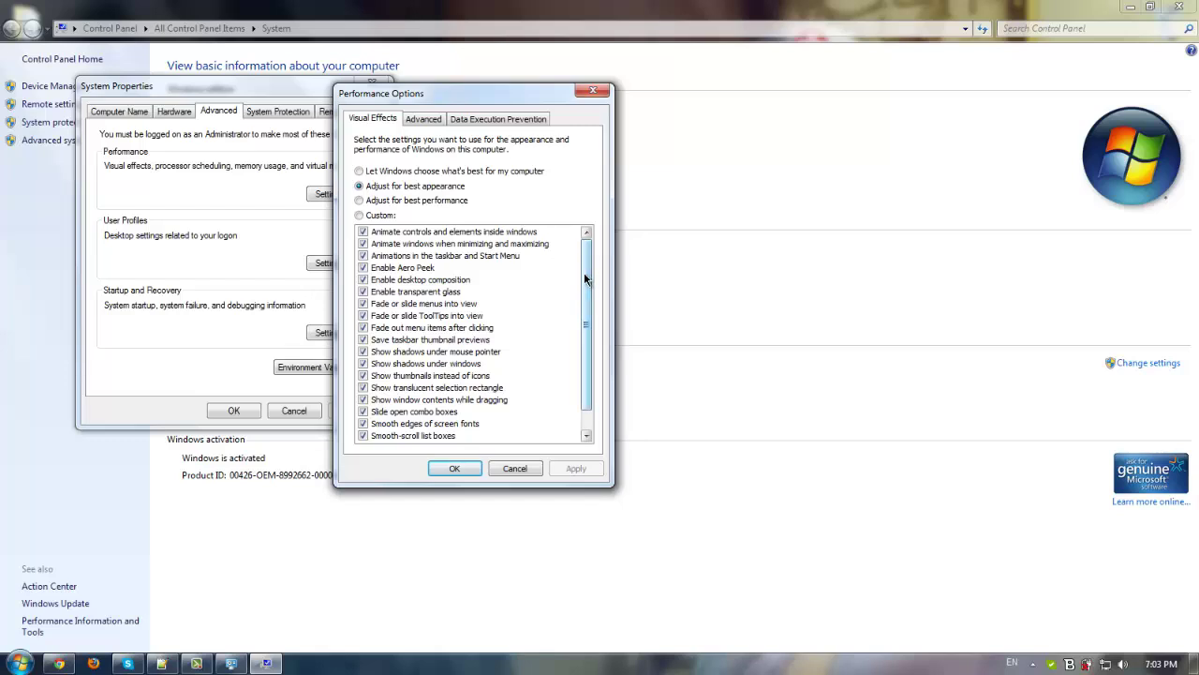
drag(587, 284, 582, 319)
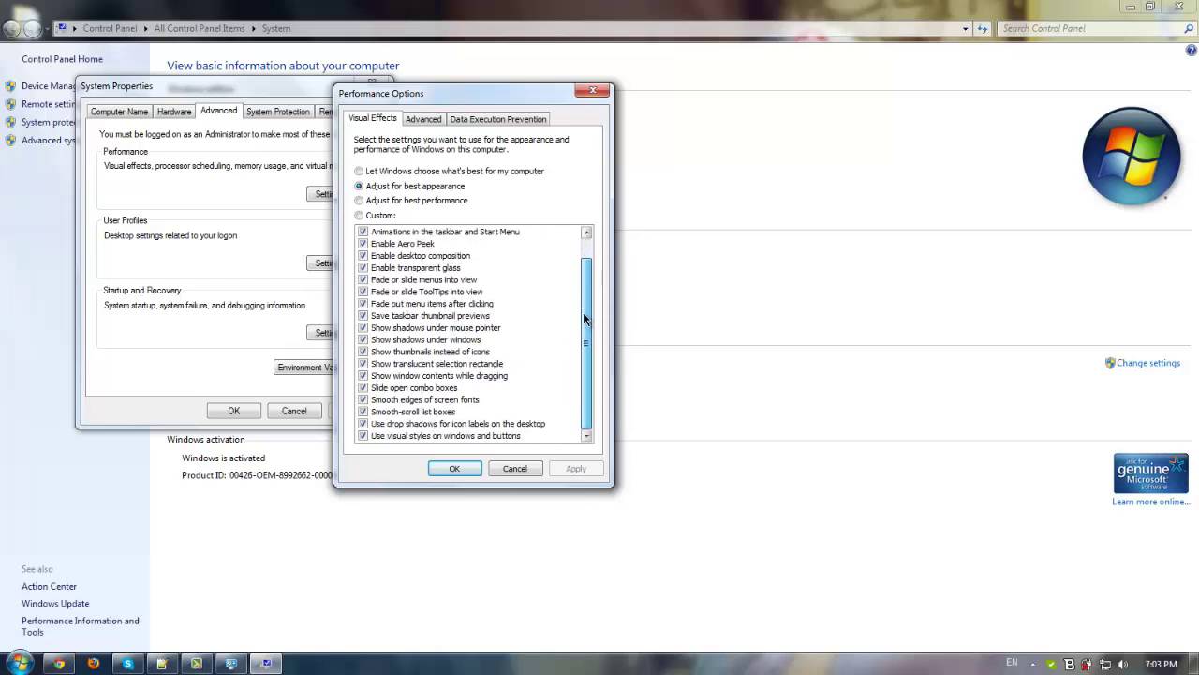
click(404, 200)
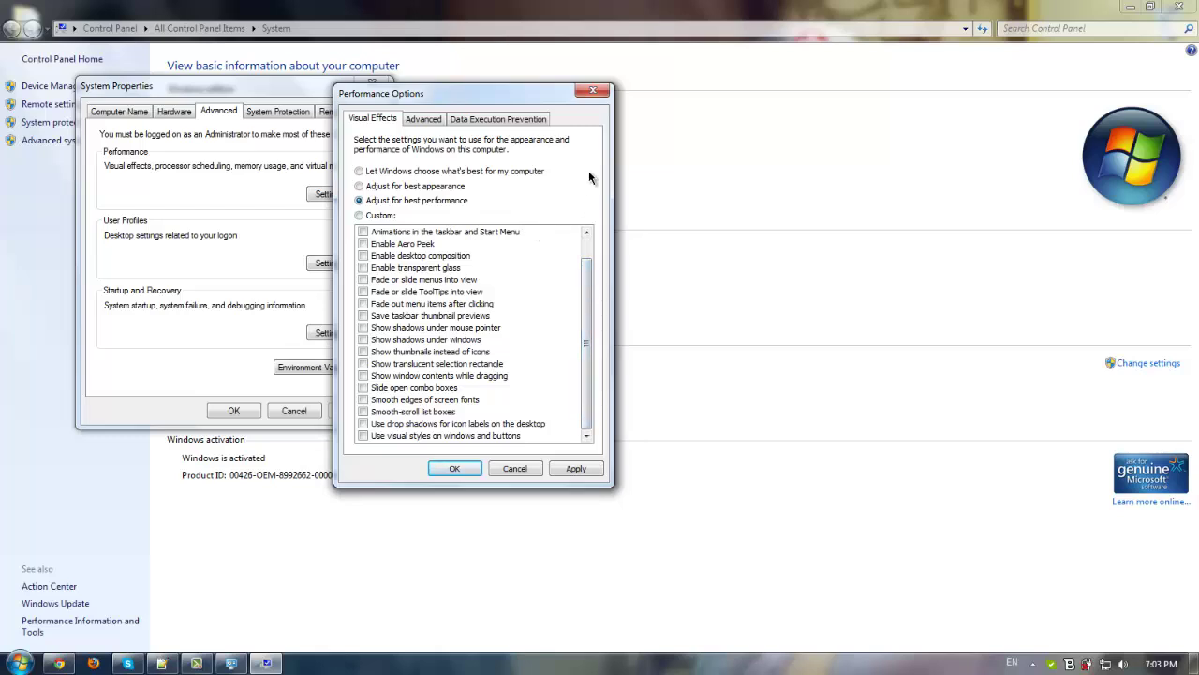
click(588, 472)
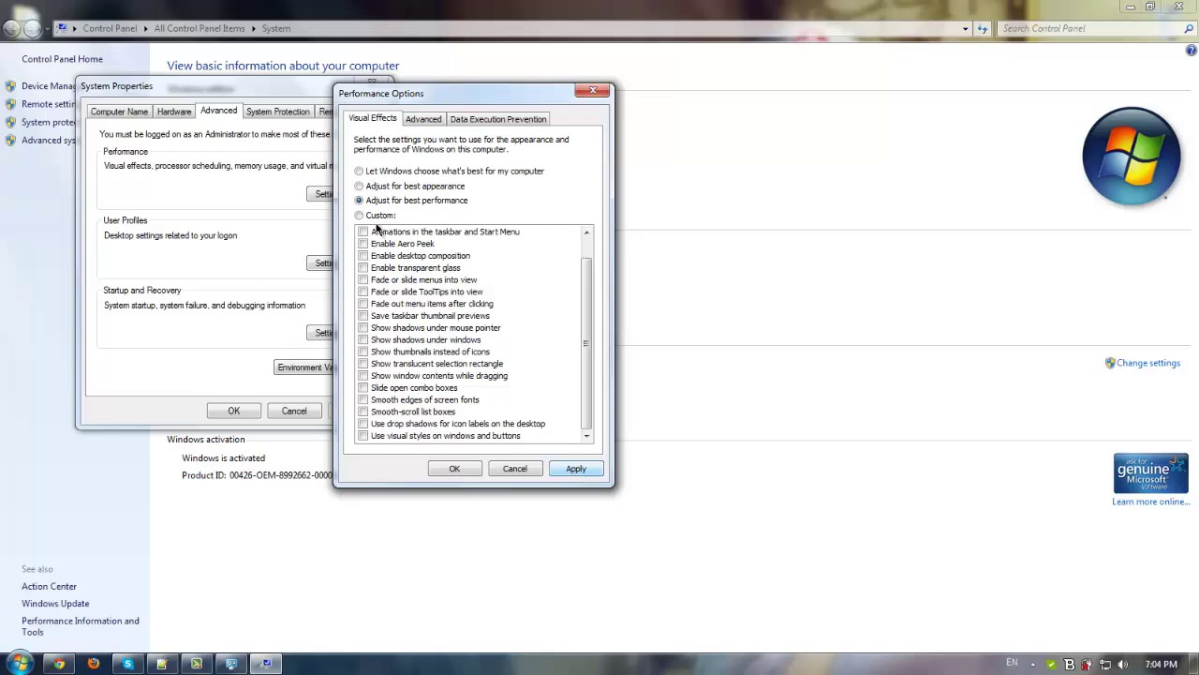
click(573, 468)
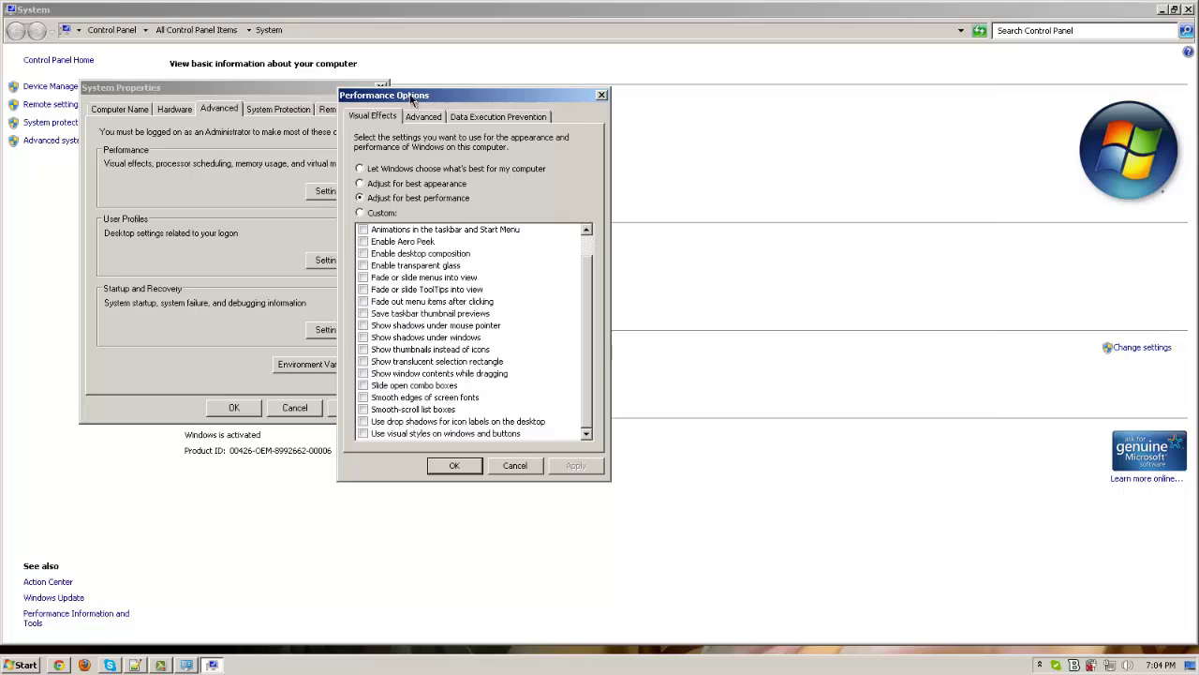
Check the Start menu's plain look, and enable and apply "Use visual styles on windows and buttons"
drag(412, 98, 486, 88)
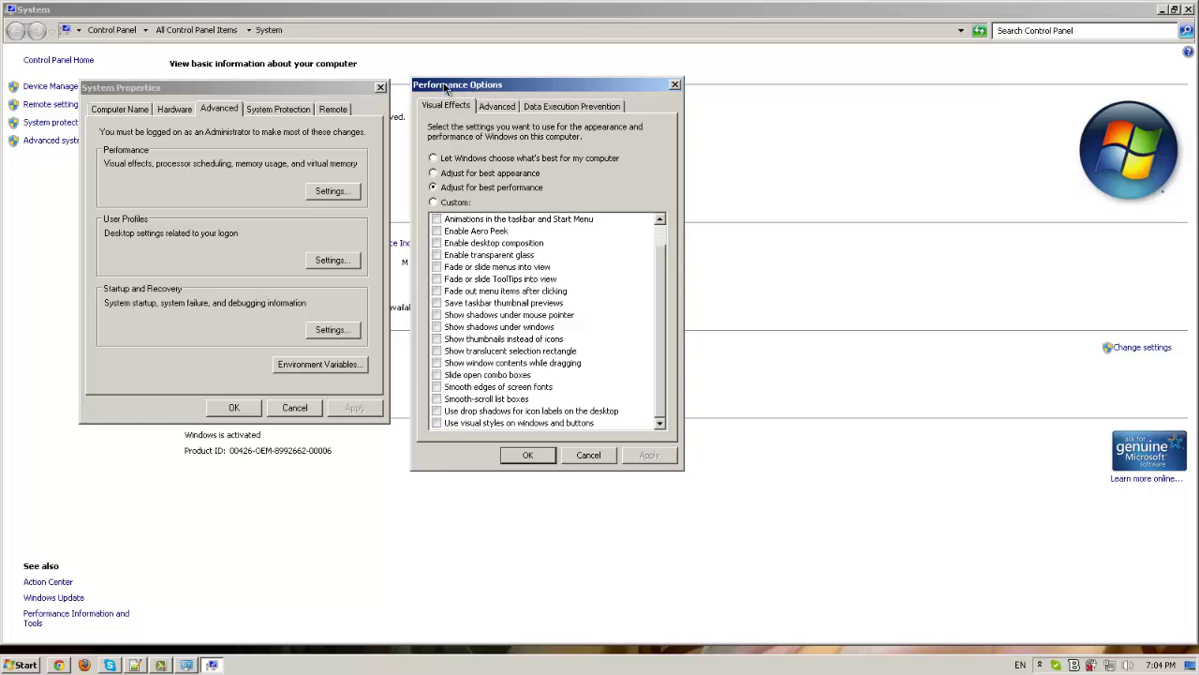
drag(446, 86, 431, 86)
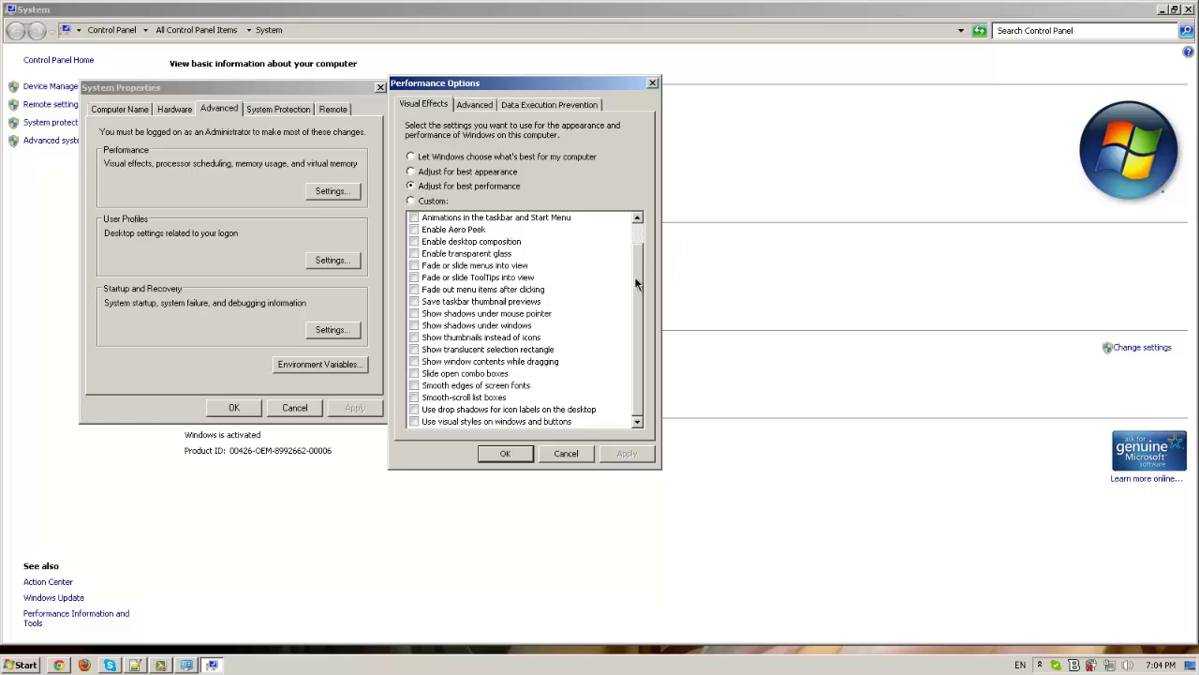
click(8, 666)
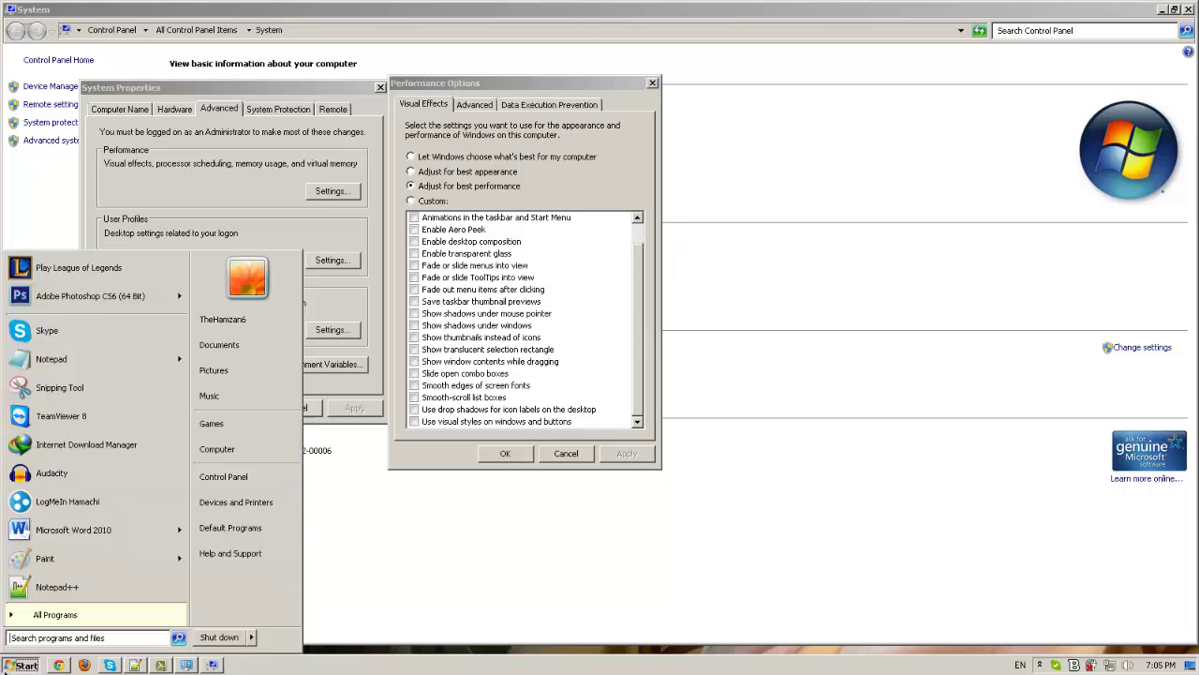
click(8, 666)
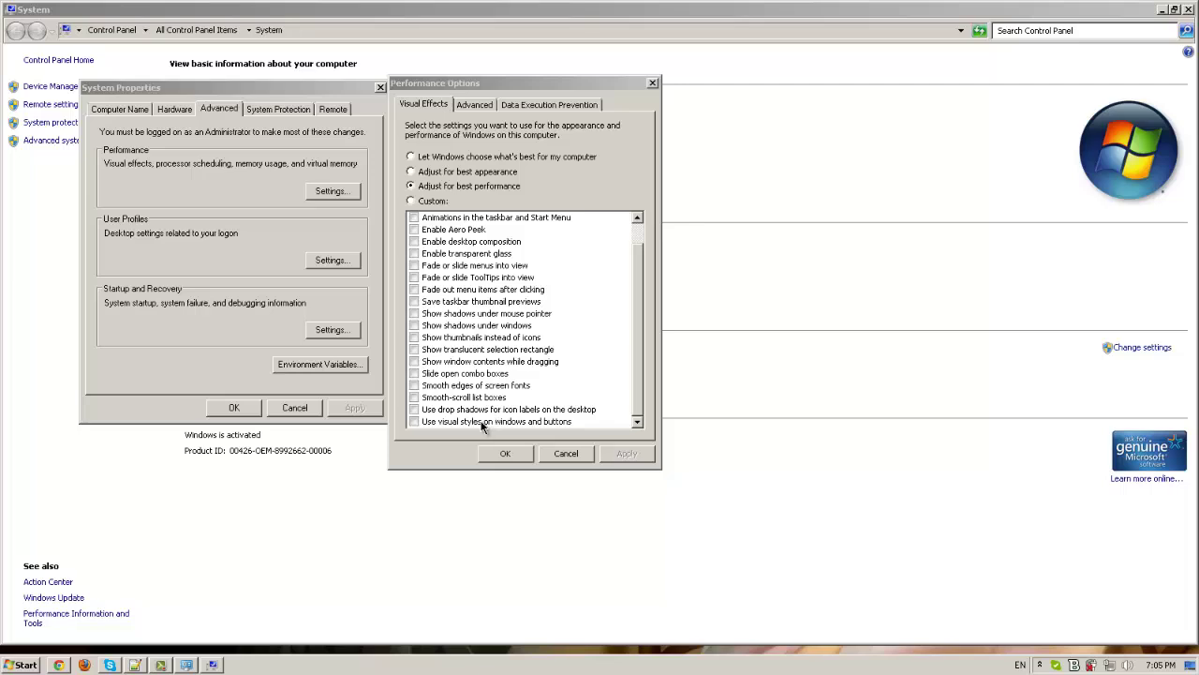
click(416, 421)
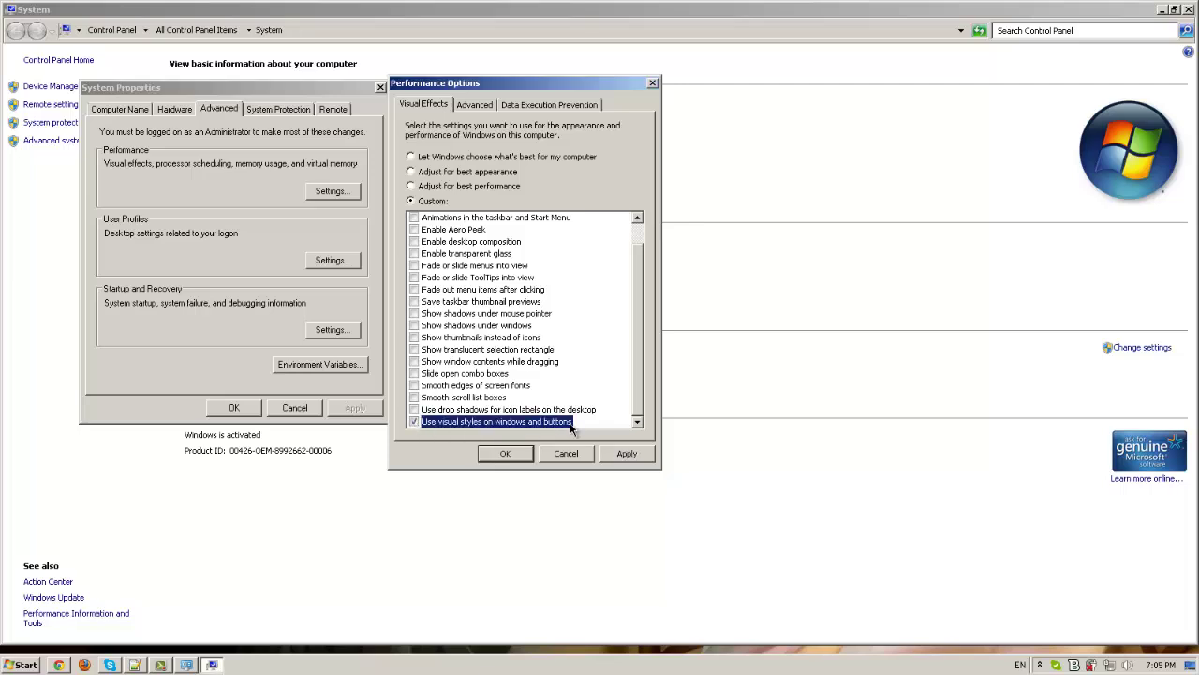
click(625, 455)
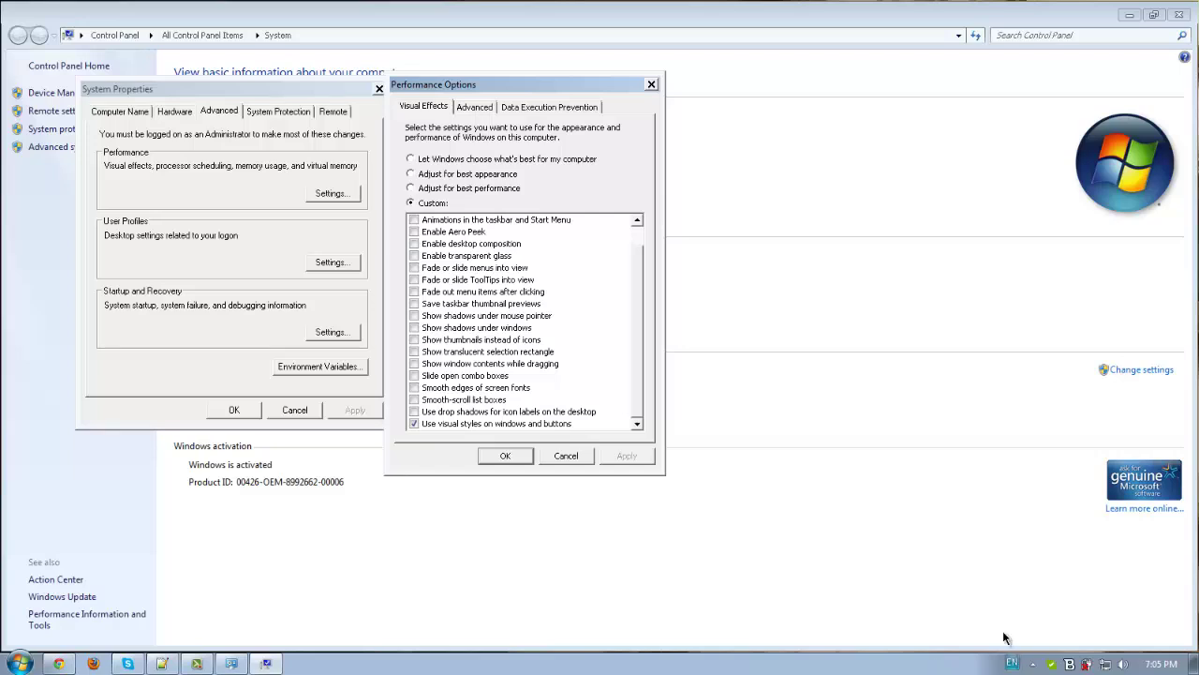
Test moving the Performance Options window, and enable and apply "Show window contents while dragging"
scroll(637, 383, up, 1)
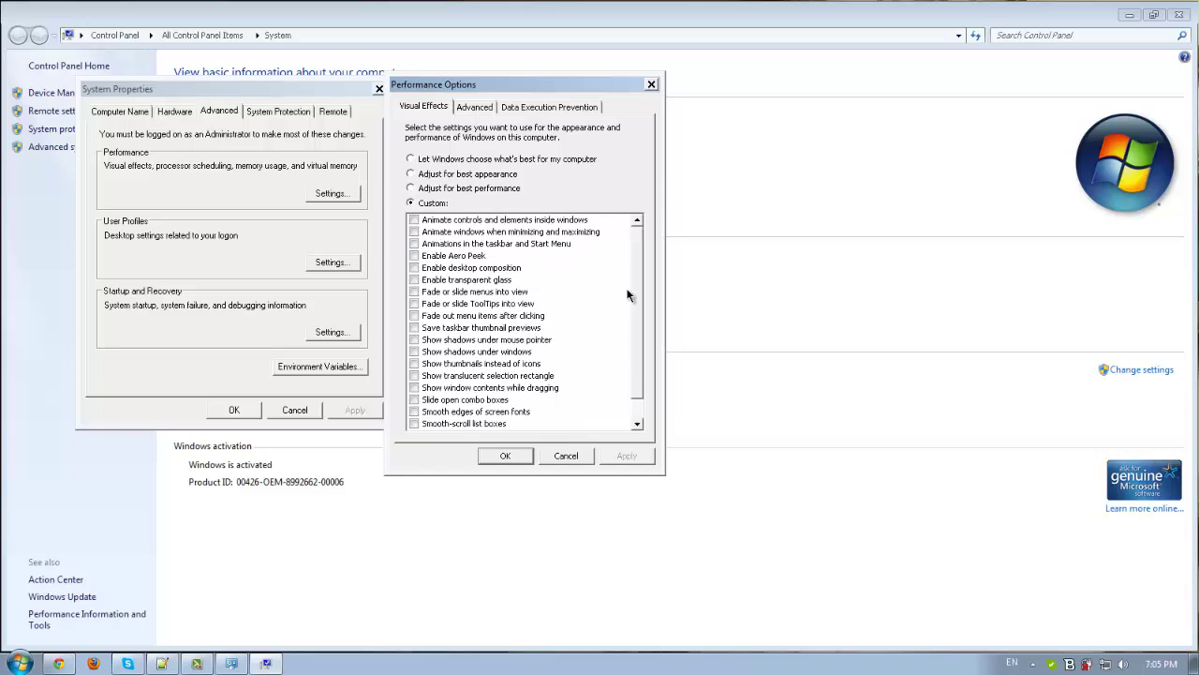
scroll(630, 373, down, 1)
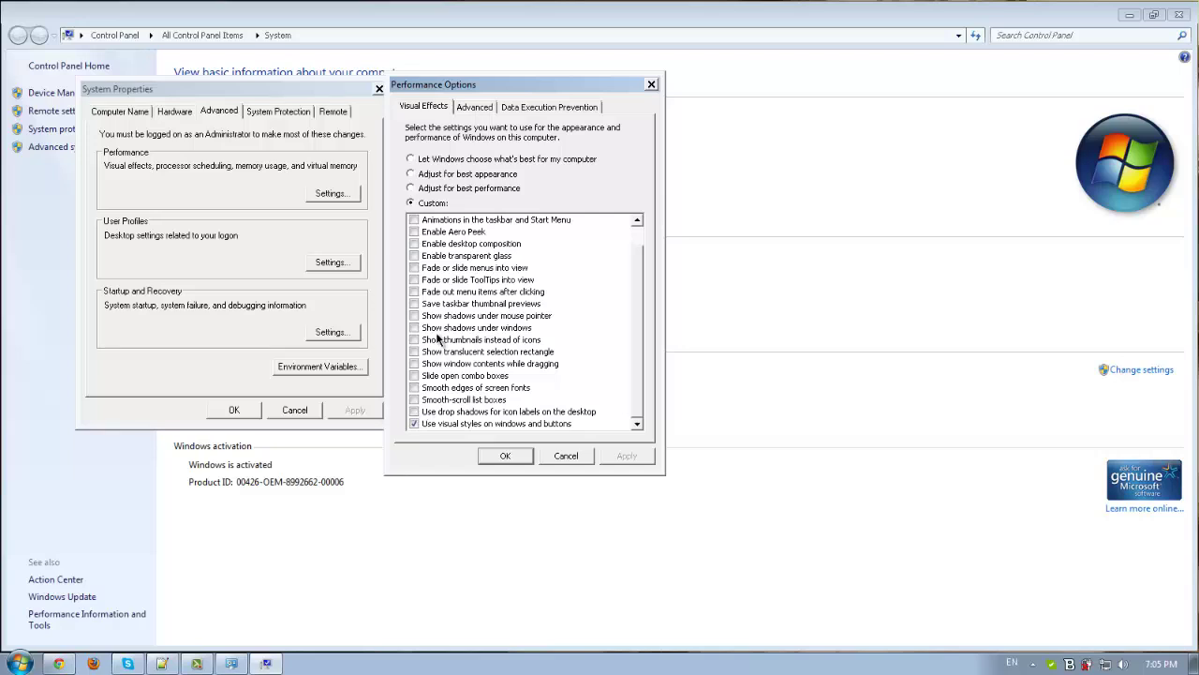
click(283, 93)
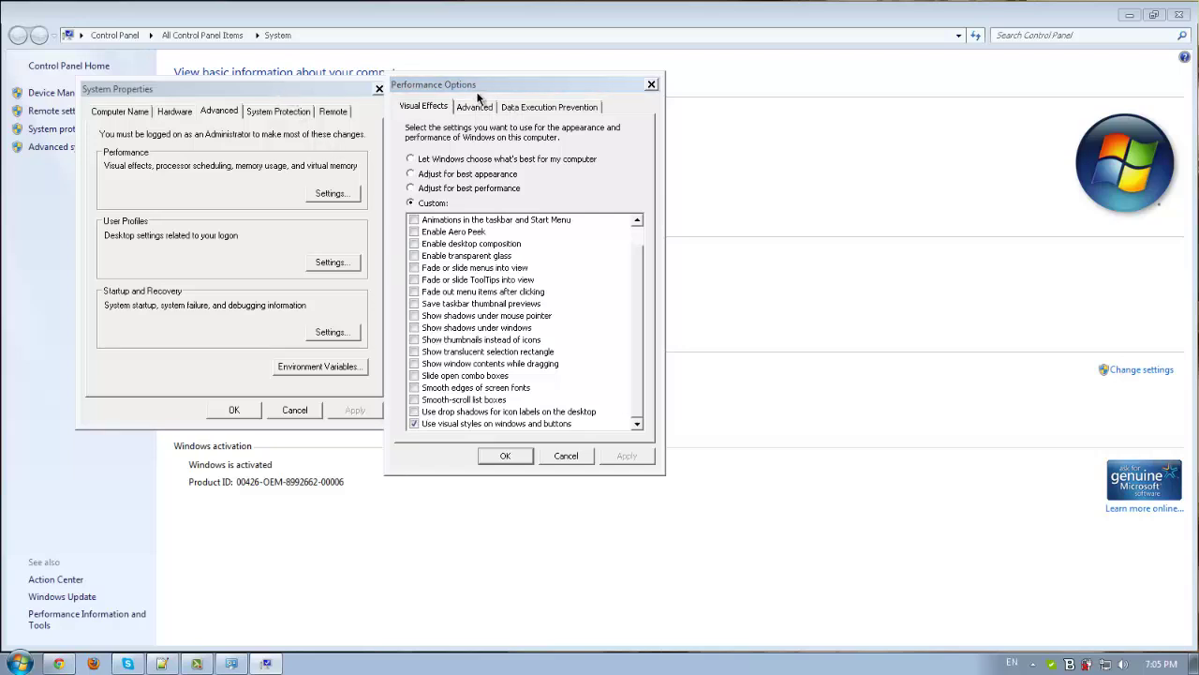
drag(468, 87, 468, 88)
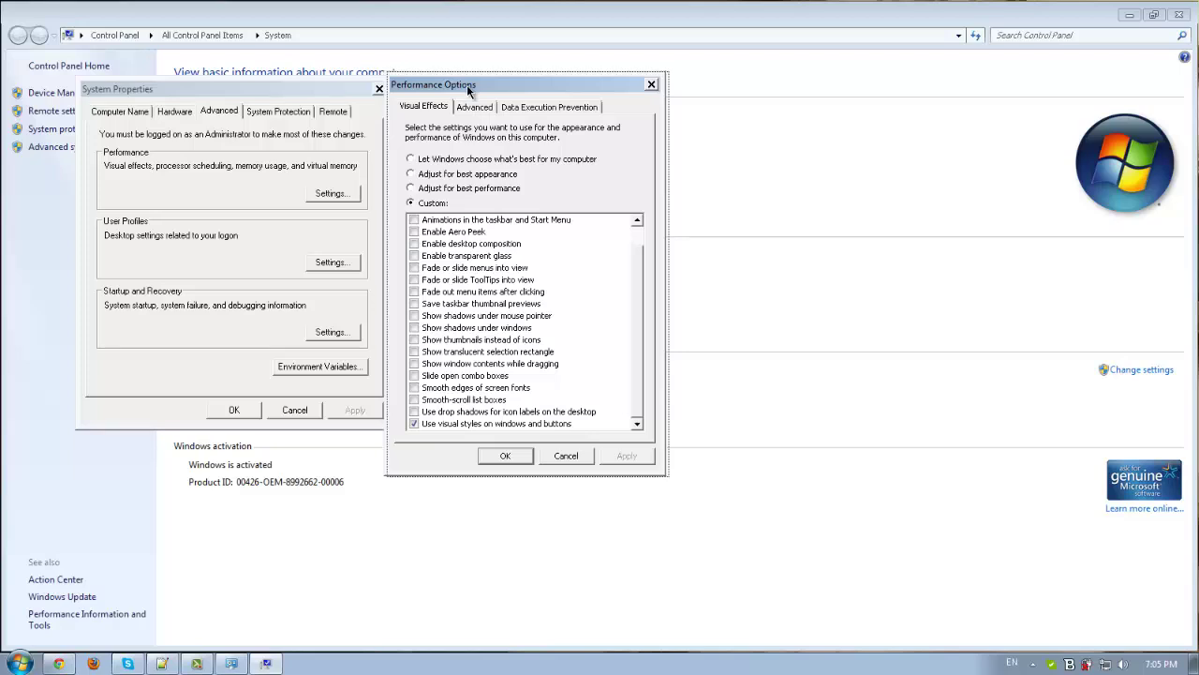
drag(466, 85, 654, 105)
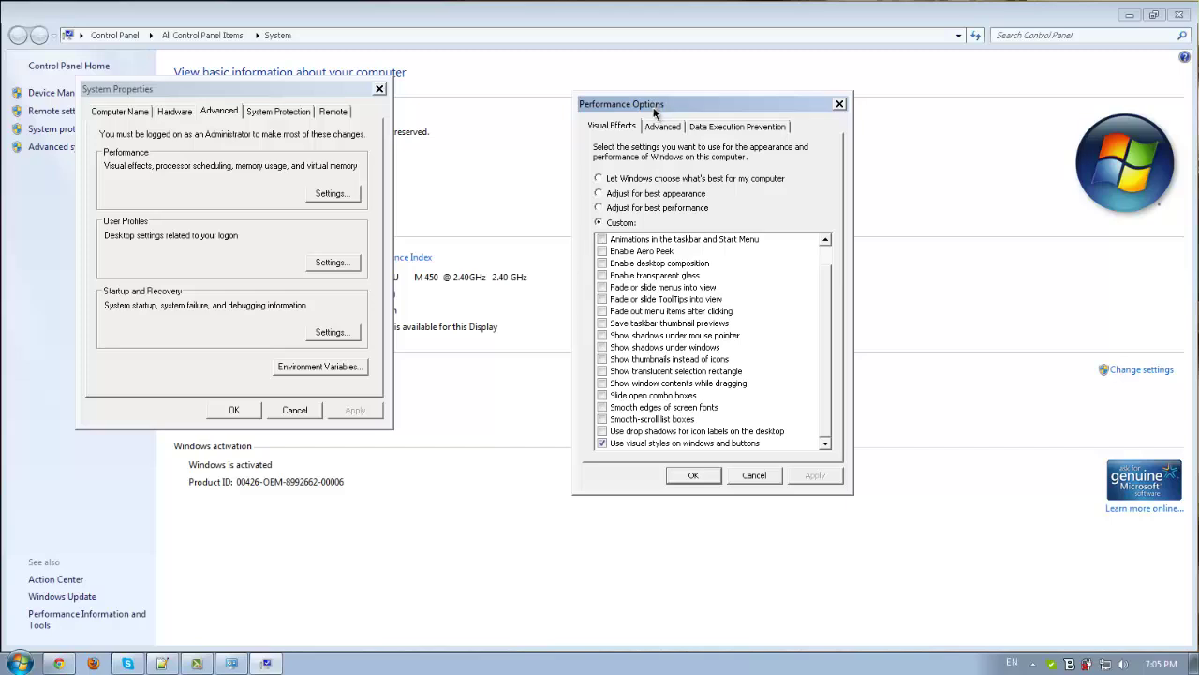
scroll(828, 295, up, 1)
scroll(828, 308, down, 1)
click(691, 385)
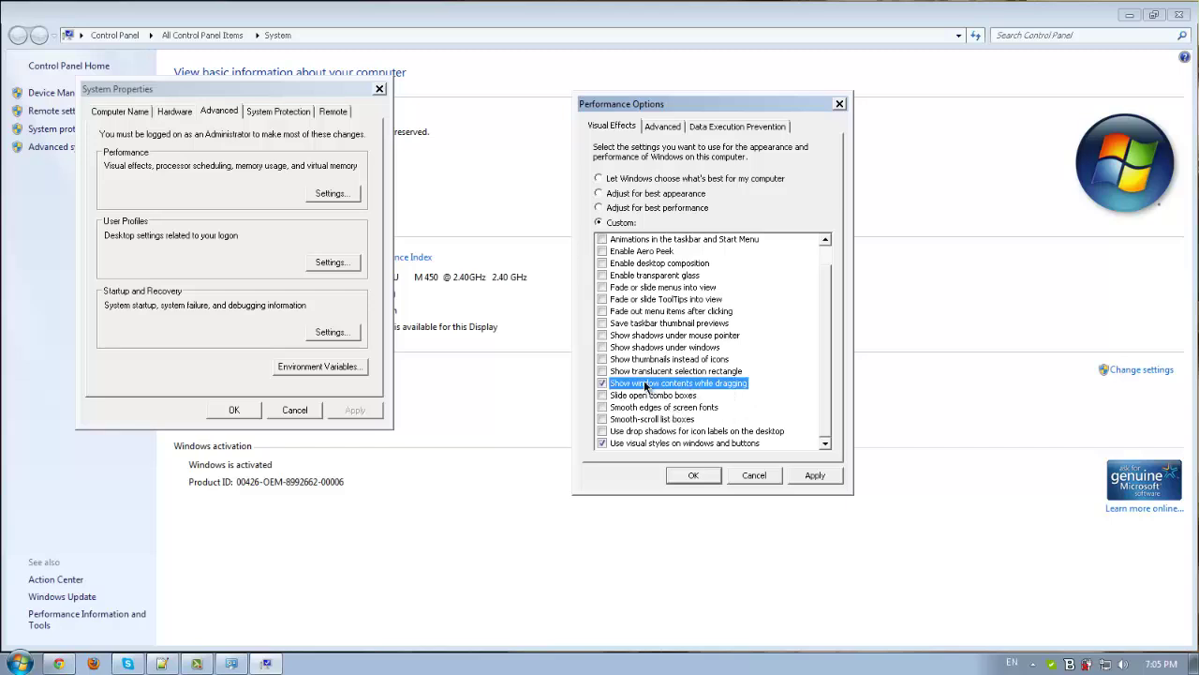
click(813, 475)
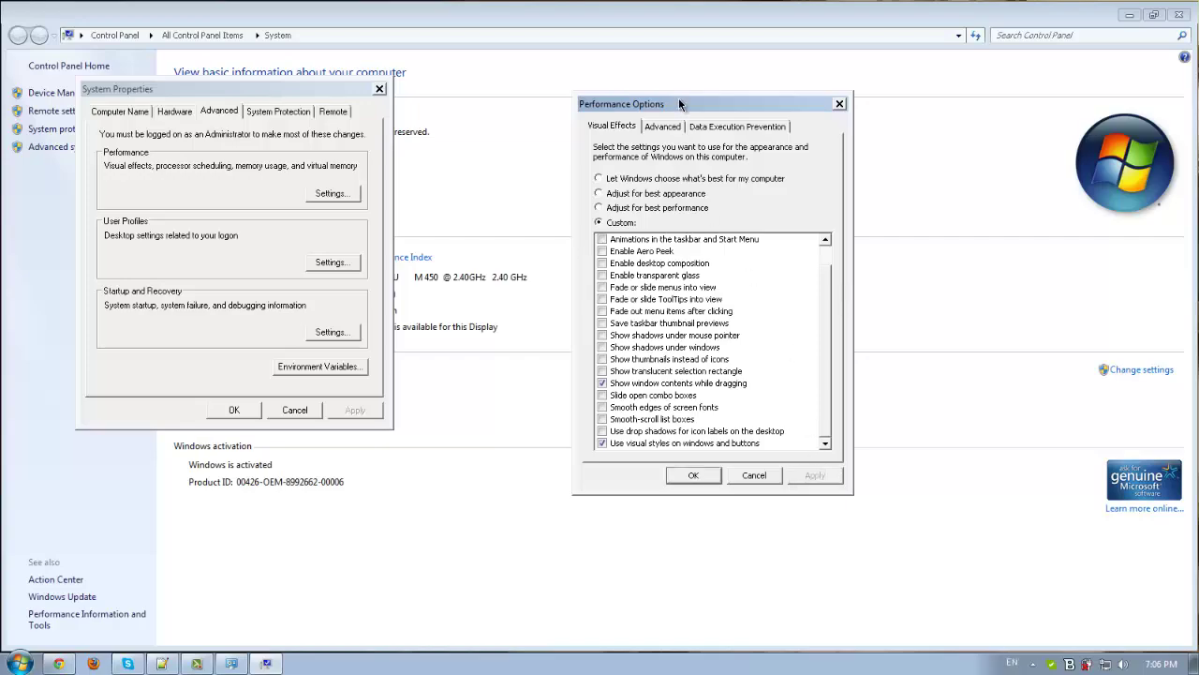
Disable "Show window contents while dragging" and "Use visual styles on windows and buttons", and confirm the Performance Options
drag(679, 104, 610, 103)
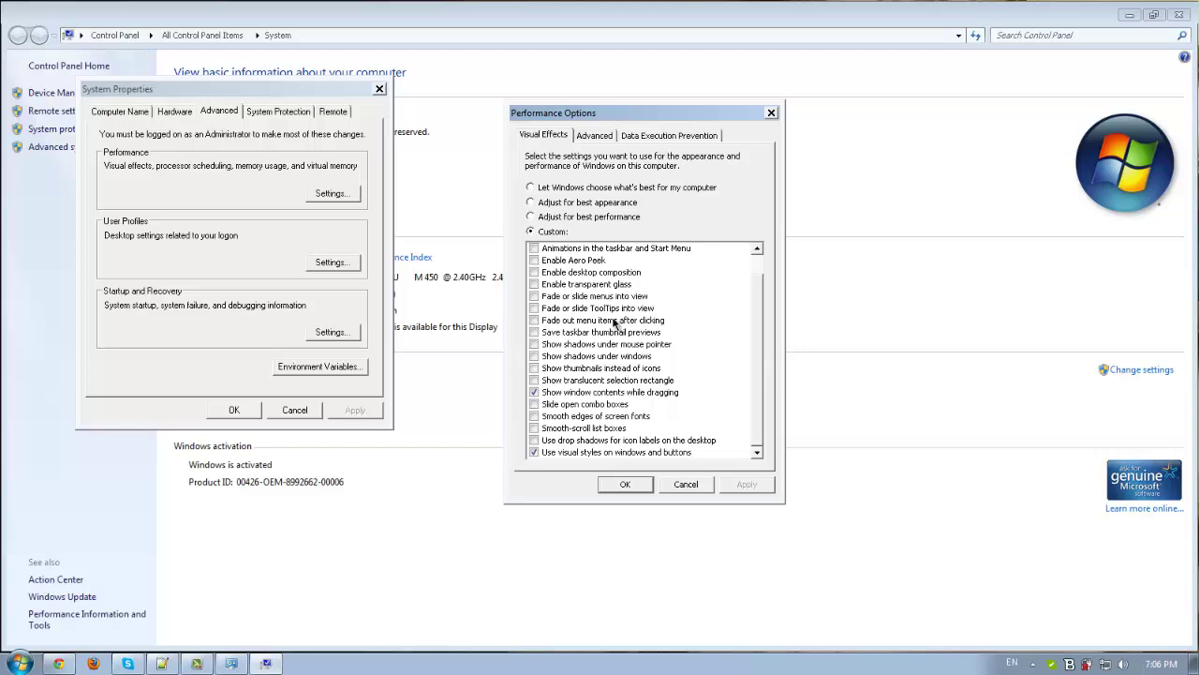
click(535, 393)
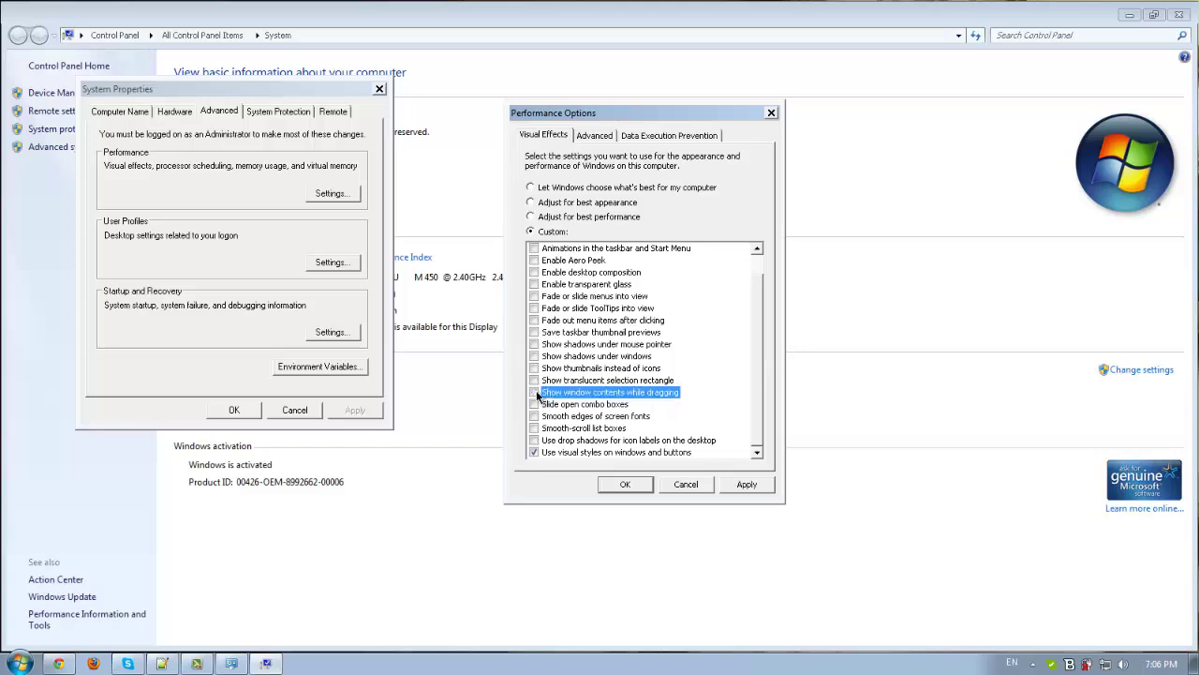
click(535, 452)
click(759, 487)
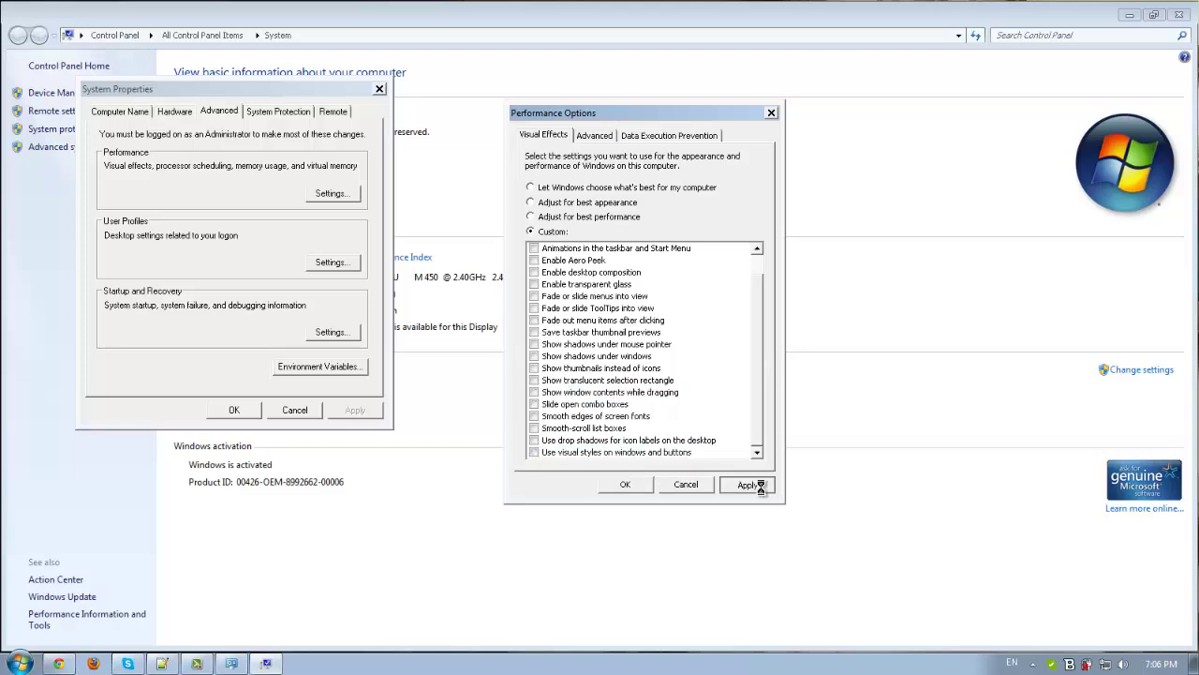
click(628, 486)
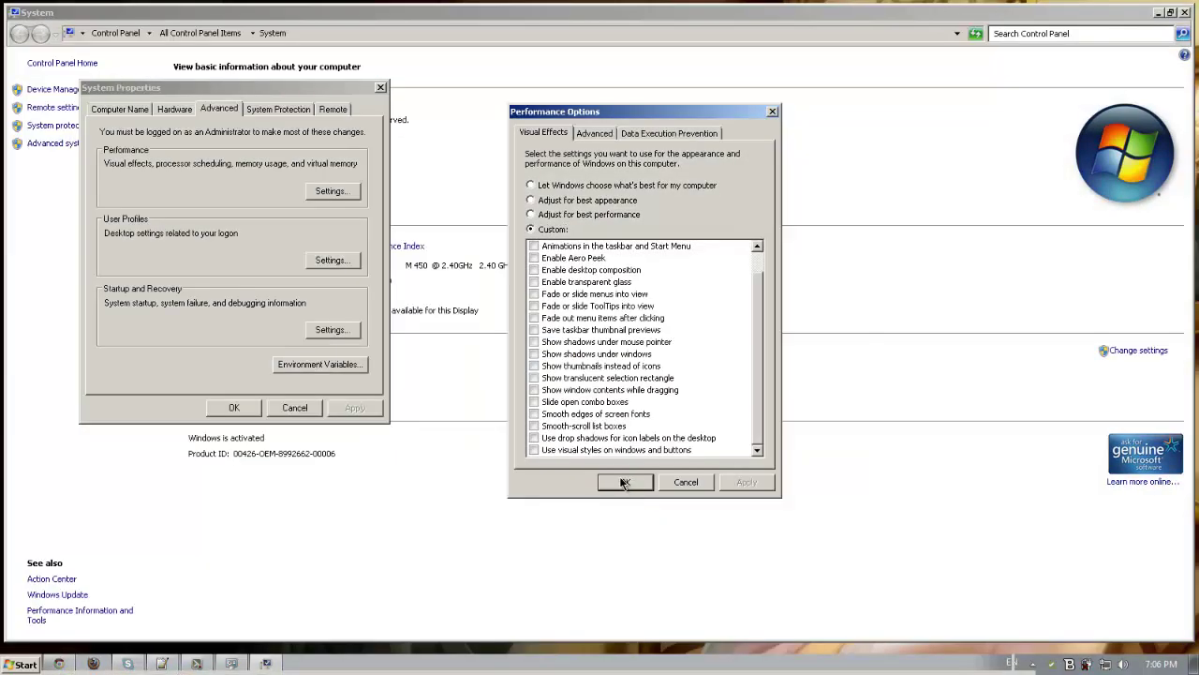
click(626, 483)
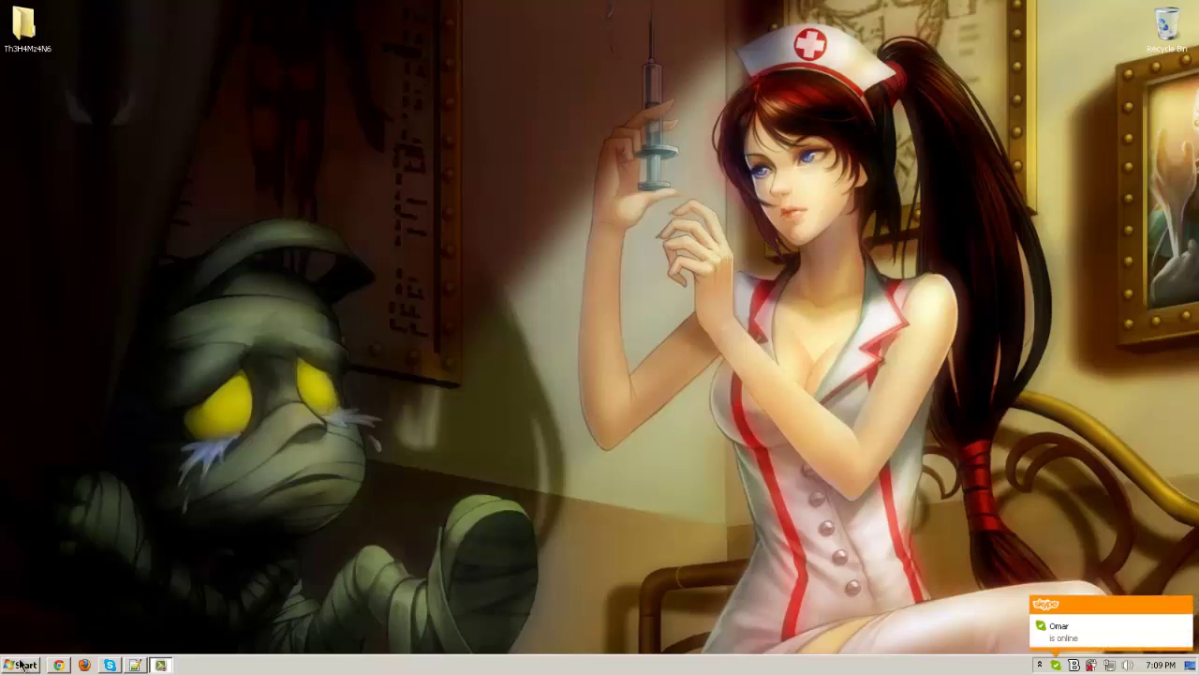
Find and open the Services console, and bring up the prepared list of service names in Notepad++
click(18, 666)
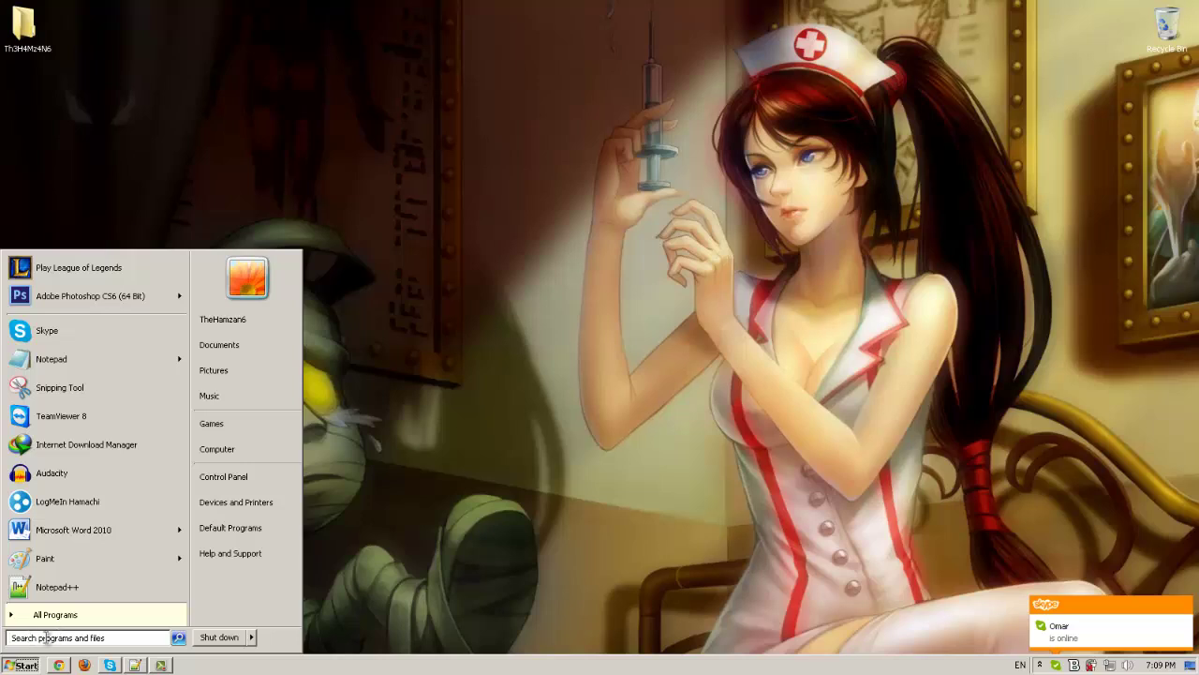
text(services)
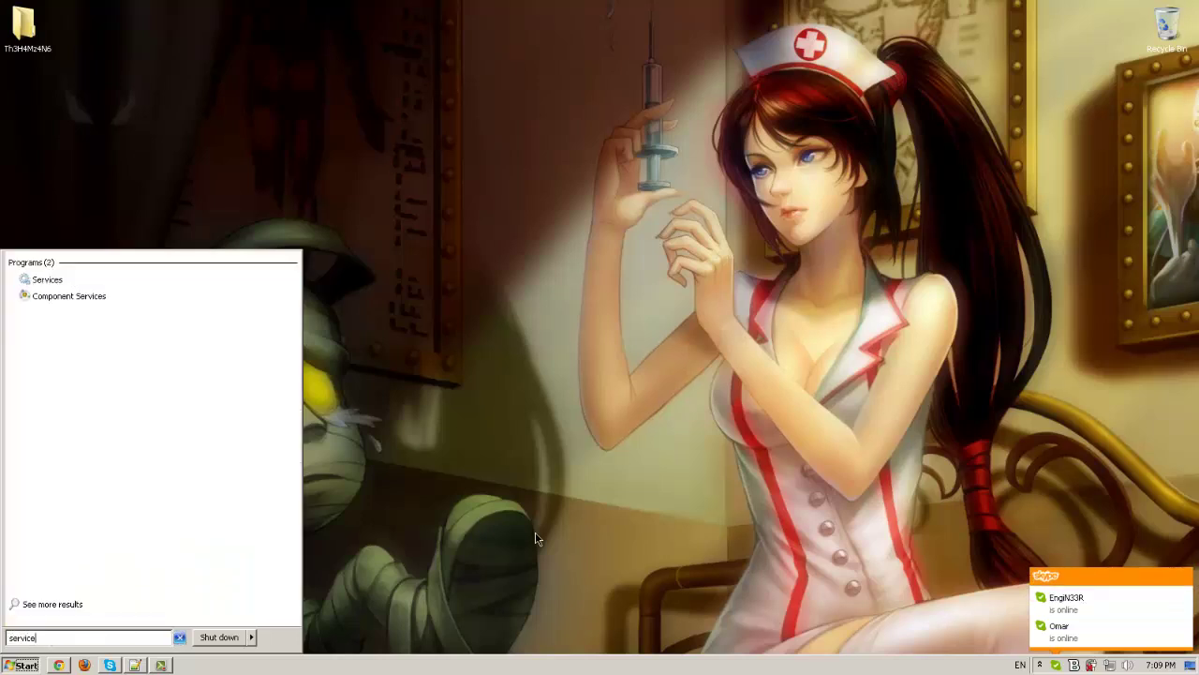
click(69, 282)
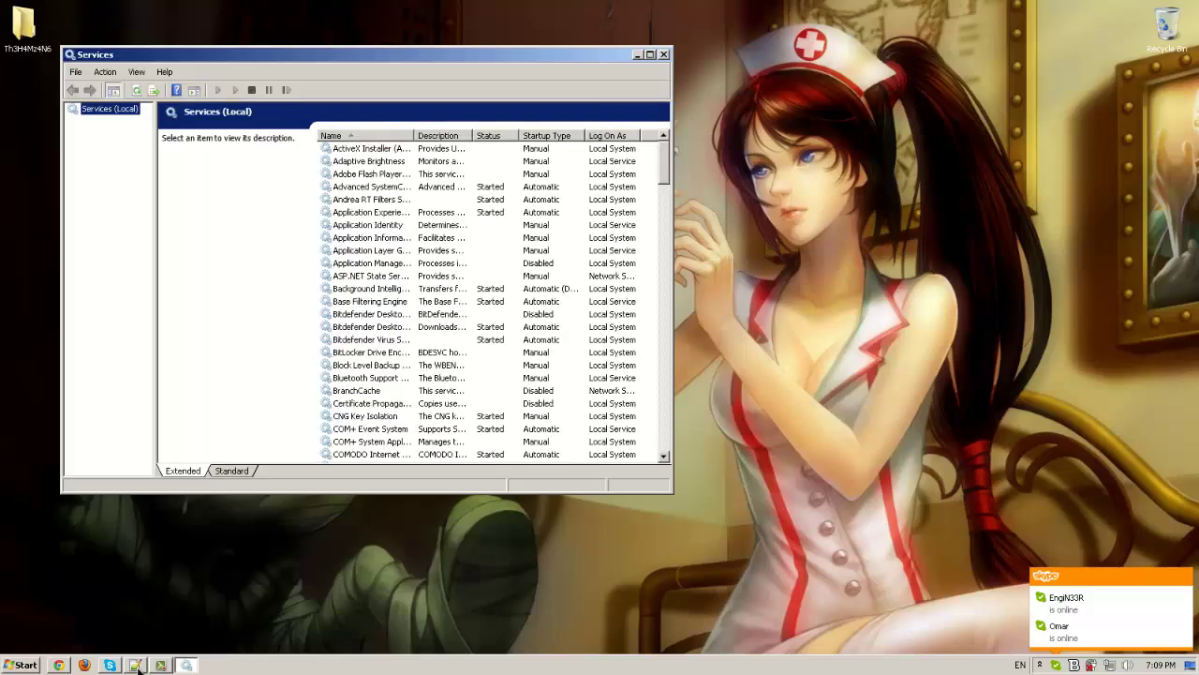
click(138, 666)
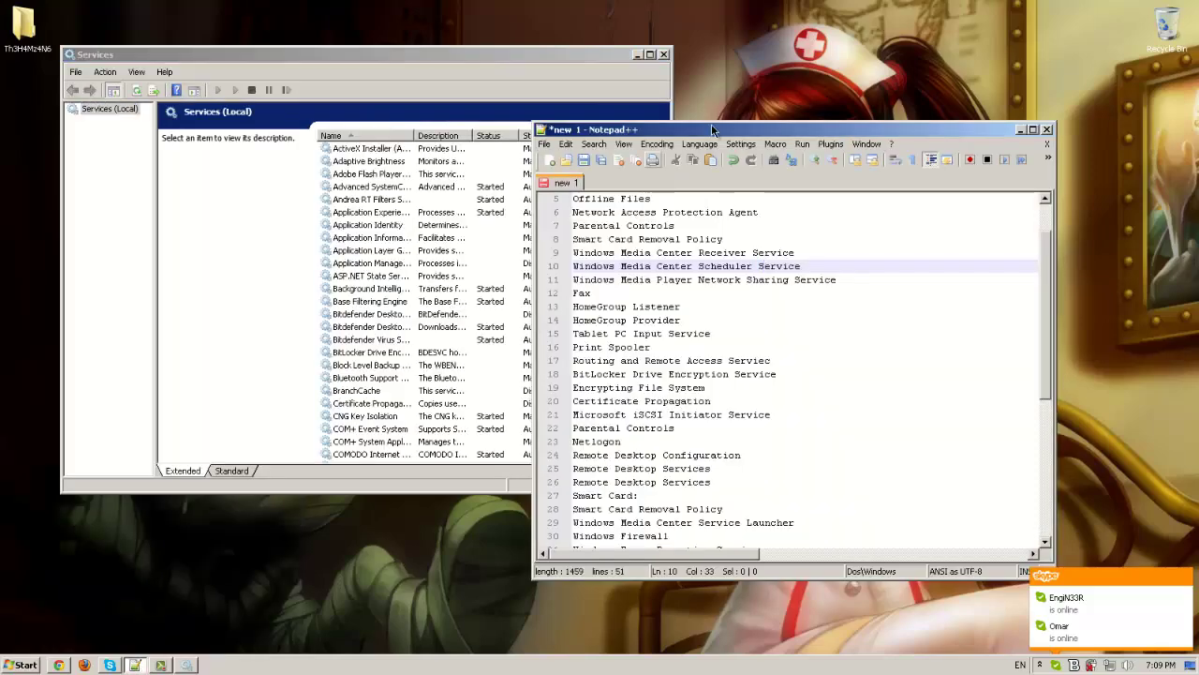
Place the Notepad++ window beside the Services console and show its service list from the beginning
drag(689, 127, 813, 89)
drag(1165, 281, 1161, 213)
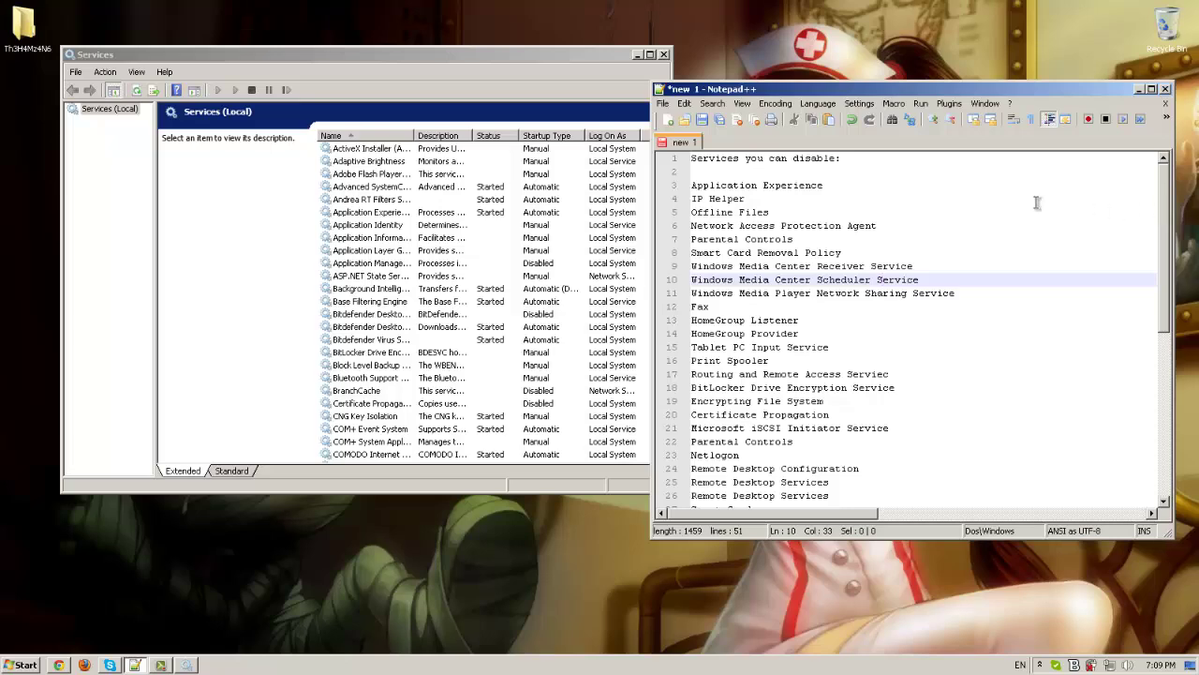
drag(728, 93, 789, 70)
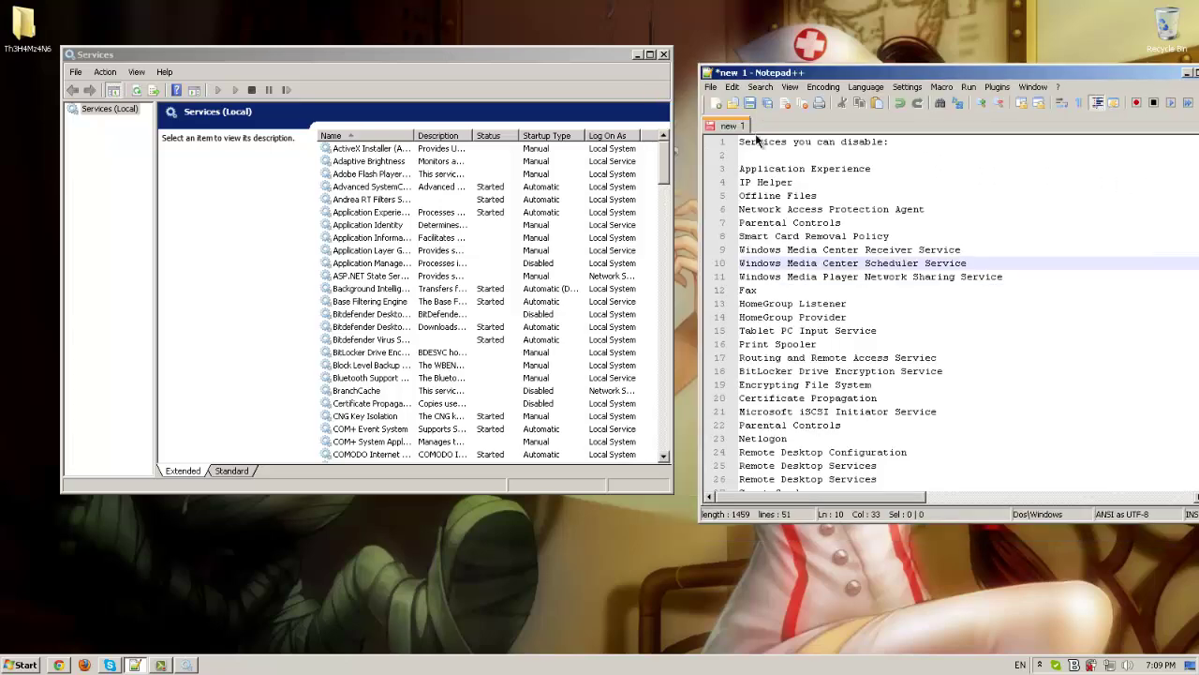
Stop the Application Experience service, set its startup type to Disabled, and apply and confirm the change
click(505, 186)
click(462, 202)
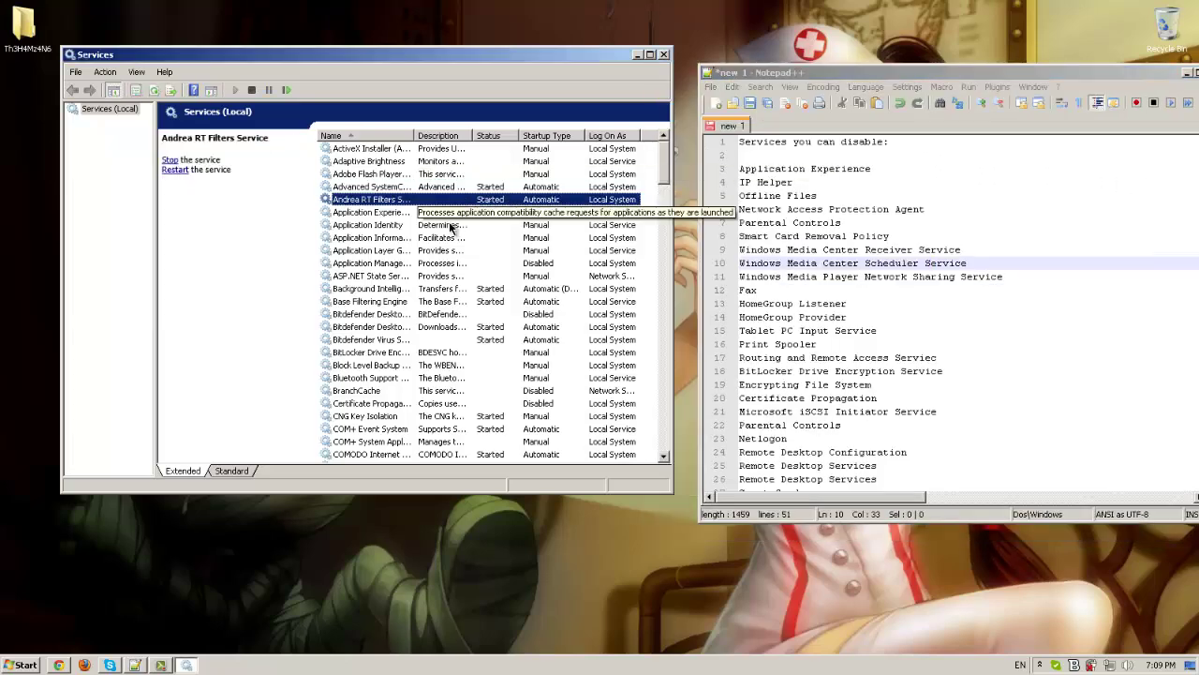
click(398, 215)
double_click(395, 215)
click(331, 327)
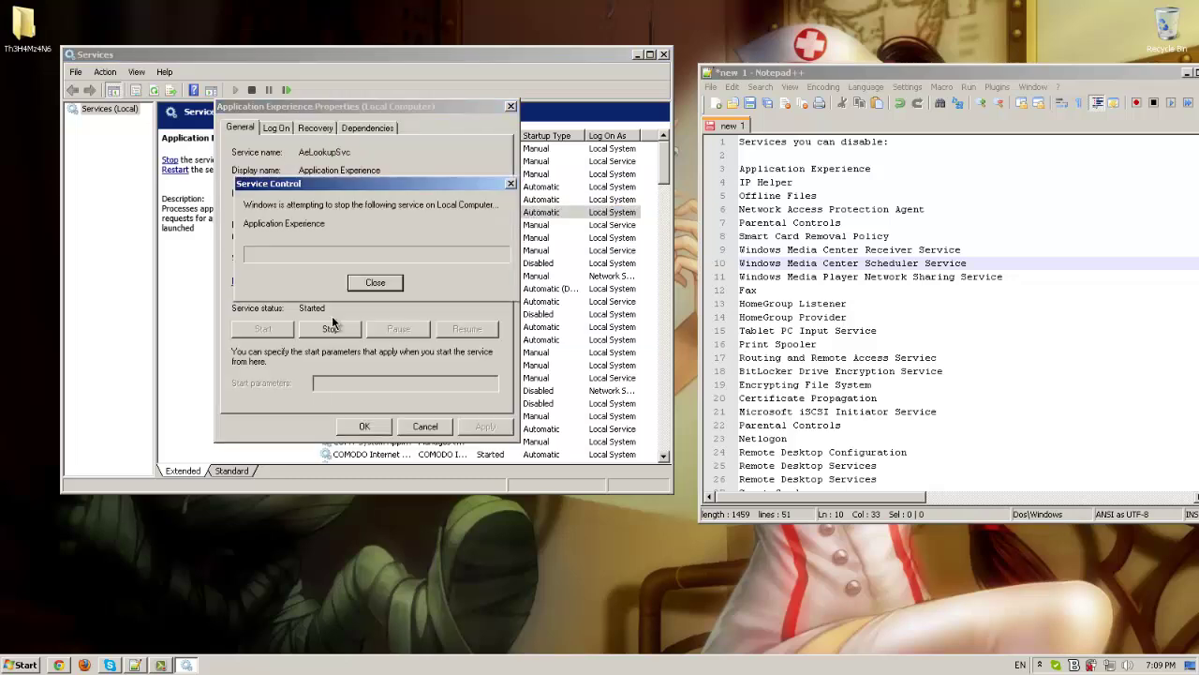
click(374, 263)
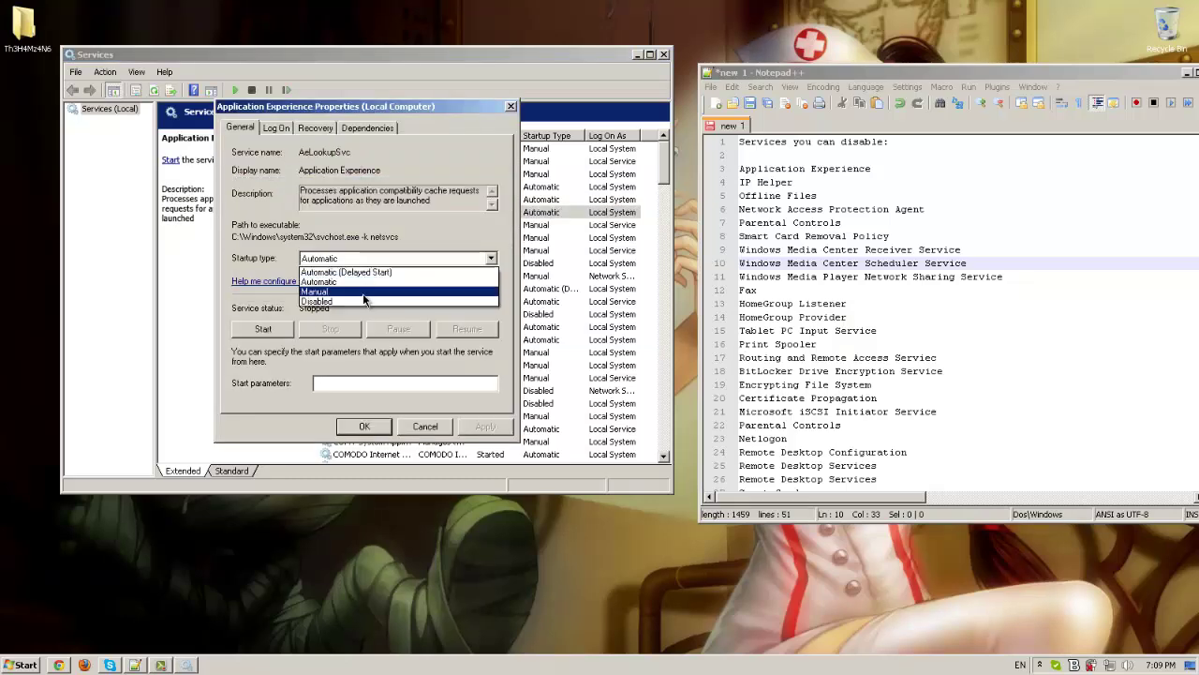
click(359, 302)
click(483, 427)
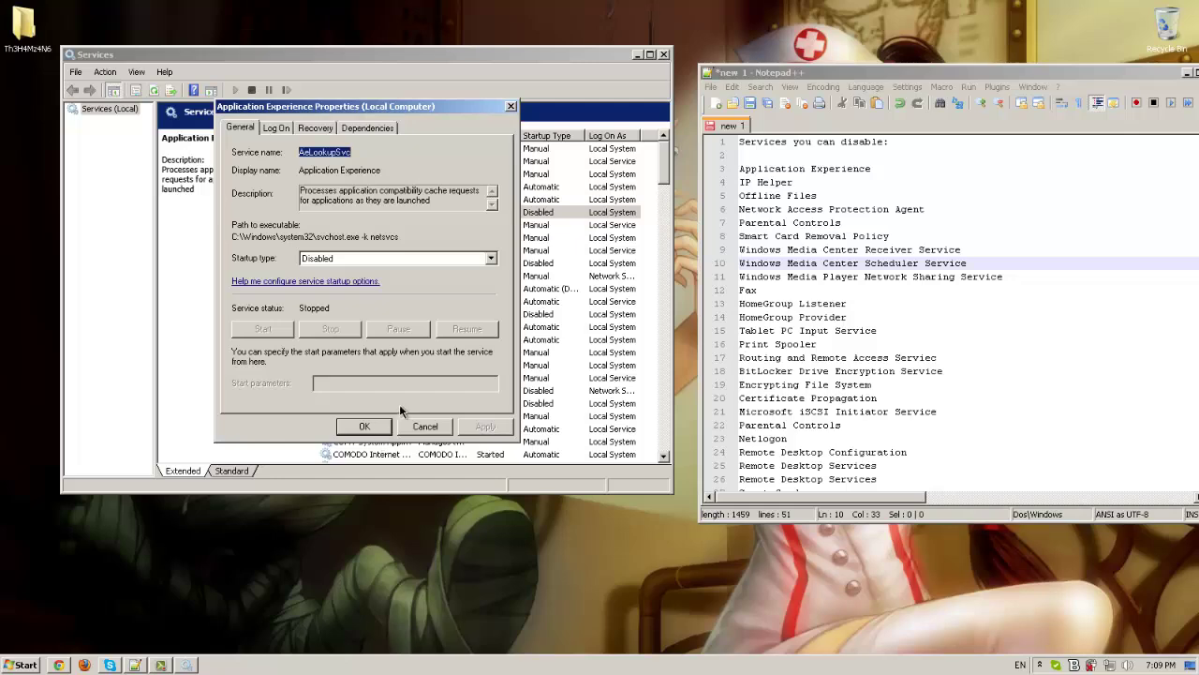
click(365, 426)
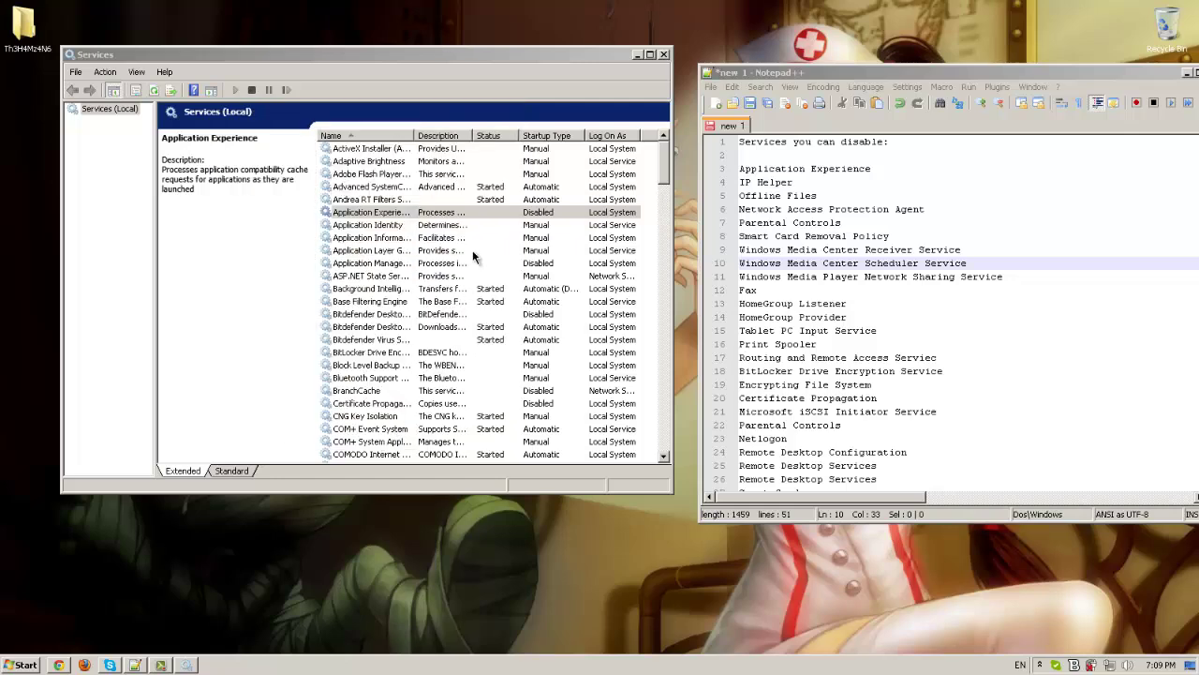
Set the IP Helper service's startup type to Disabled, stop the service, and apply and confirm the change
click(406, 190)
scroll(406, 192, down, 15)
click(375, 199)
double_click(365, 199)
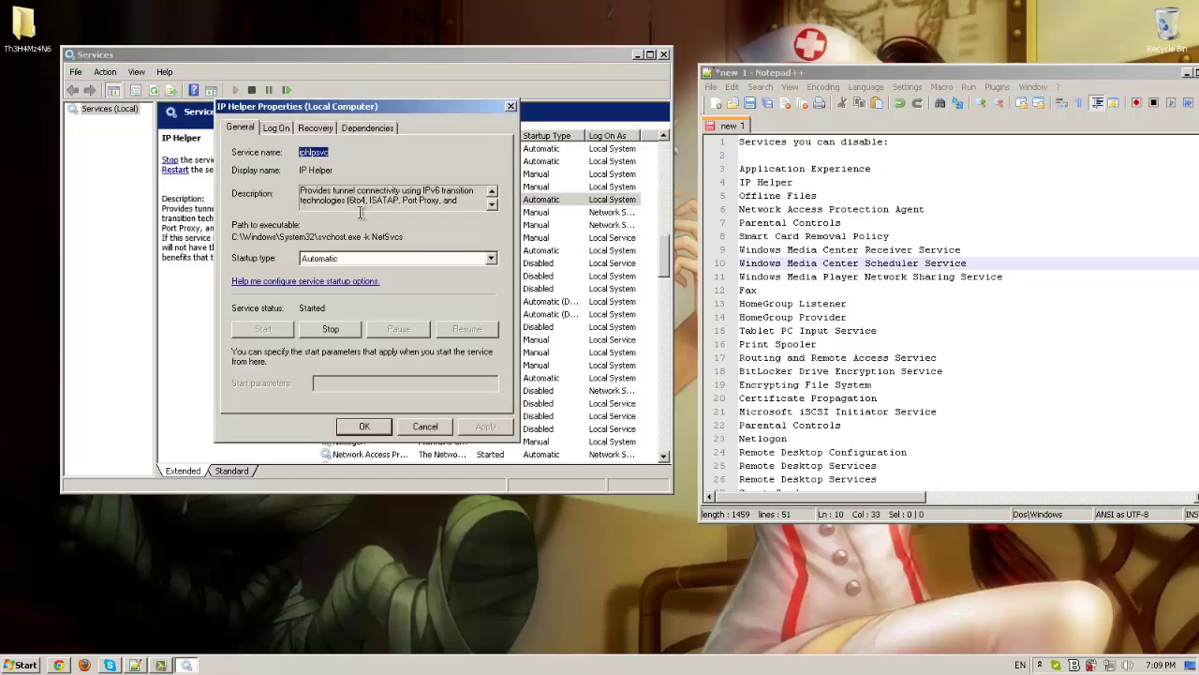
click(353, 260)
click(356, 301)
click(347, 331)
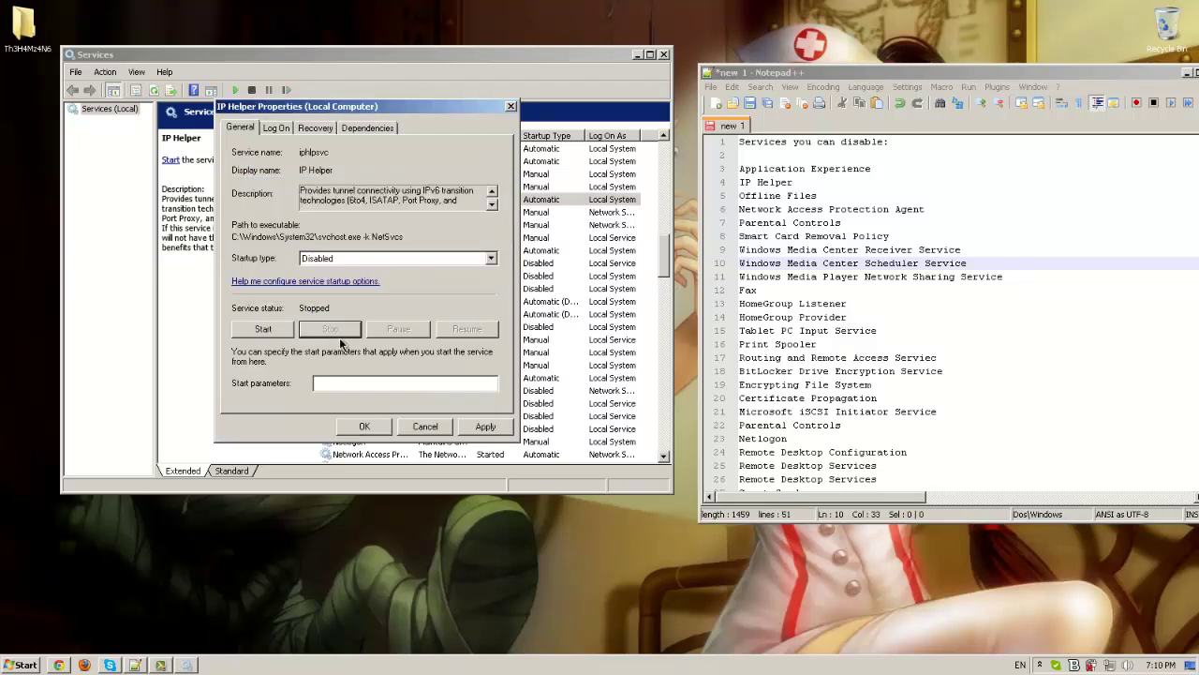
click(485, 427)
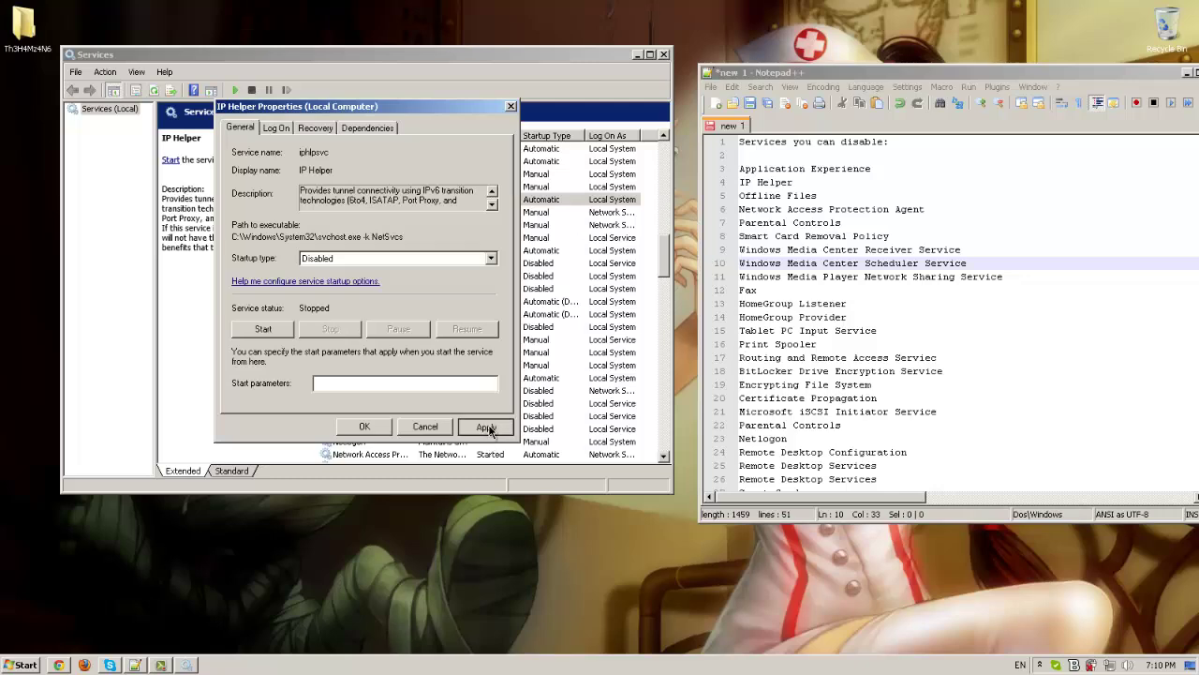
click(374, 426)
Find the Offline Files service, open its properties and read through its description
click(450, 306)
text(offl)
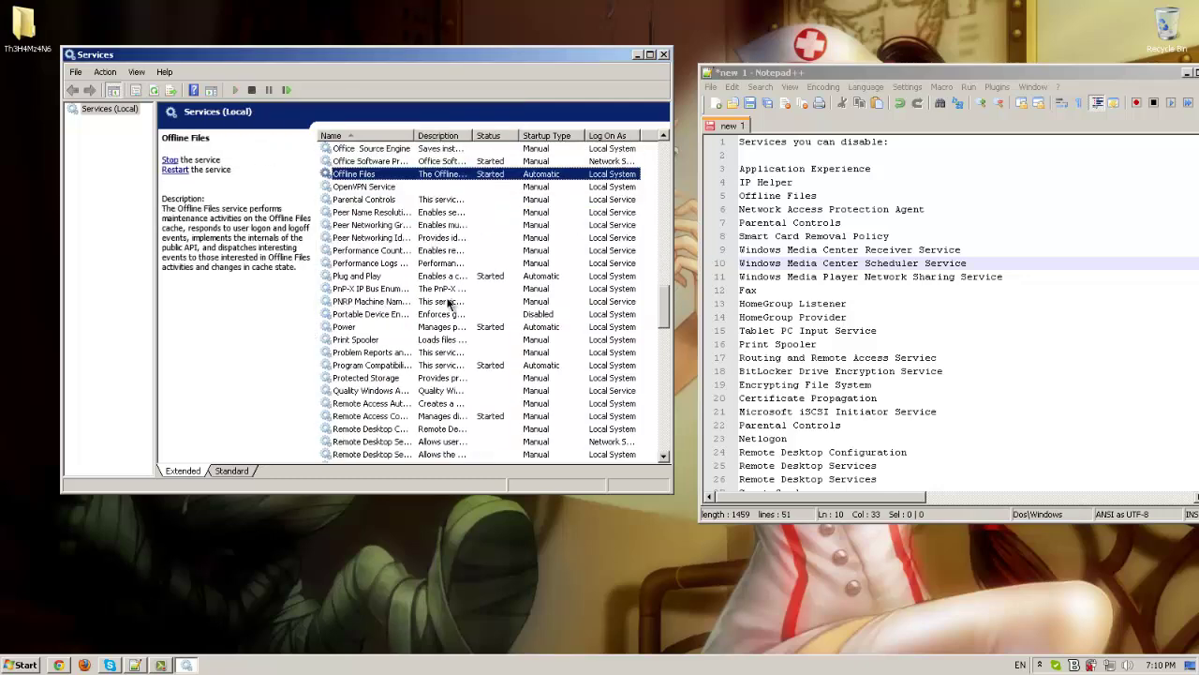
double_click(536, 177)
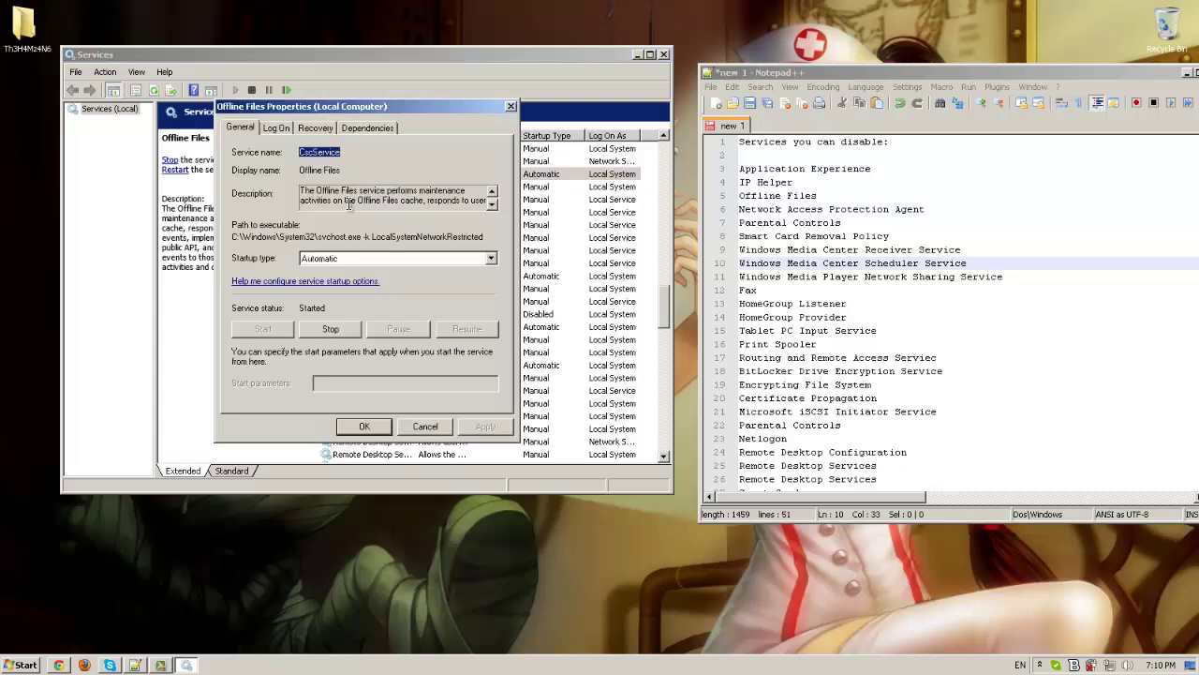
click(492, 205)
click(492, 191)
click(492, 205)
click(492, 192)
click(492, 205)
click(492, 205)
click(492, 191)
click(491, 191)
click(494, 207)
click(493, 206)
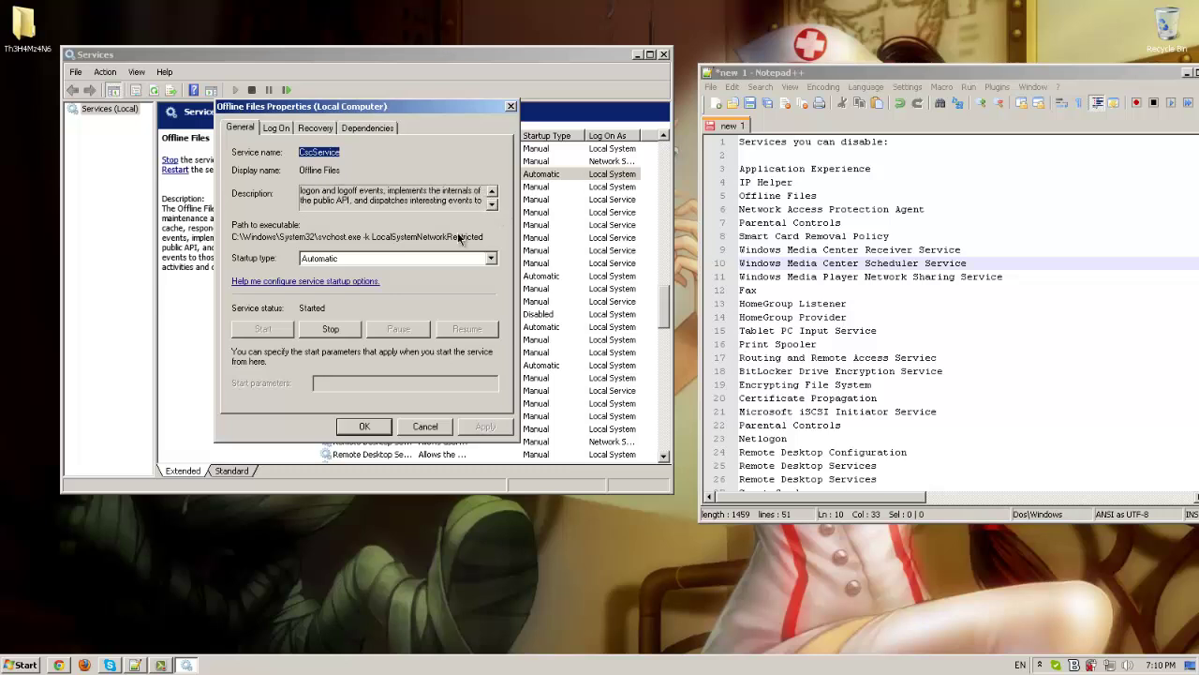
Stop the Offline Files service, set its startup type to Disabled, and apply and confirm the change
click(412, 263)
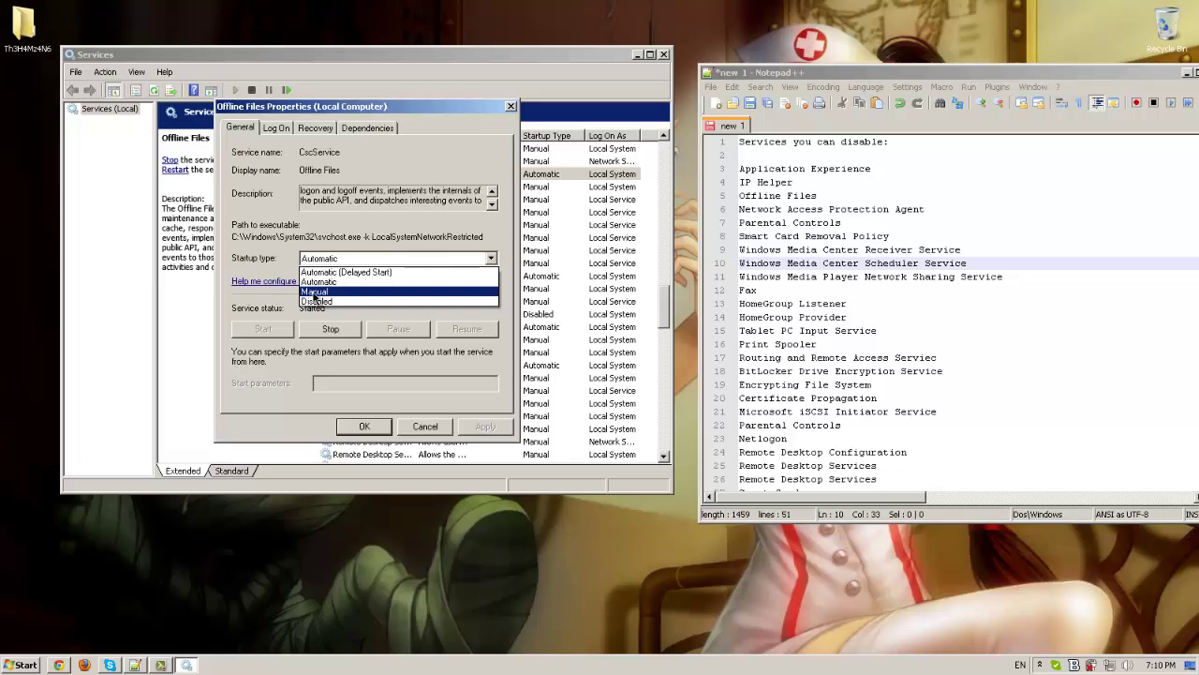
click(319, 281)
click(327, 330)
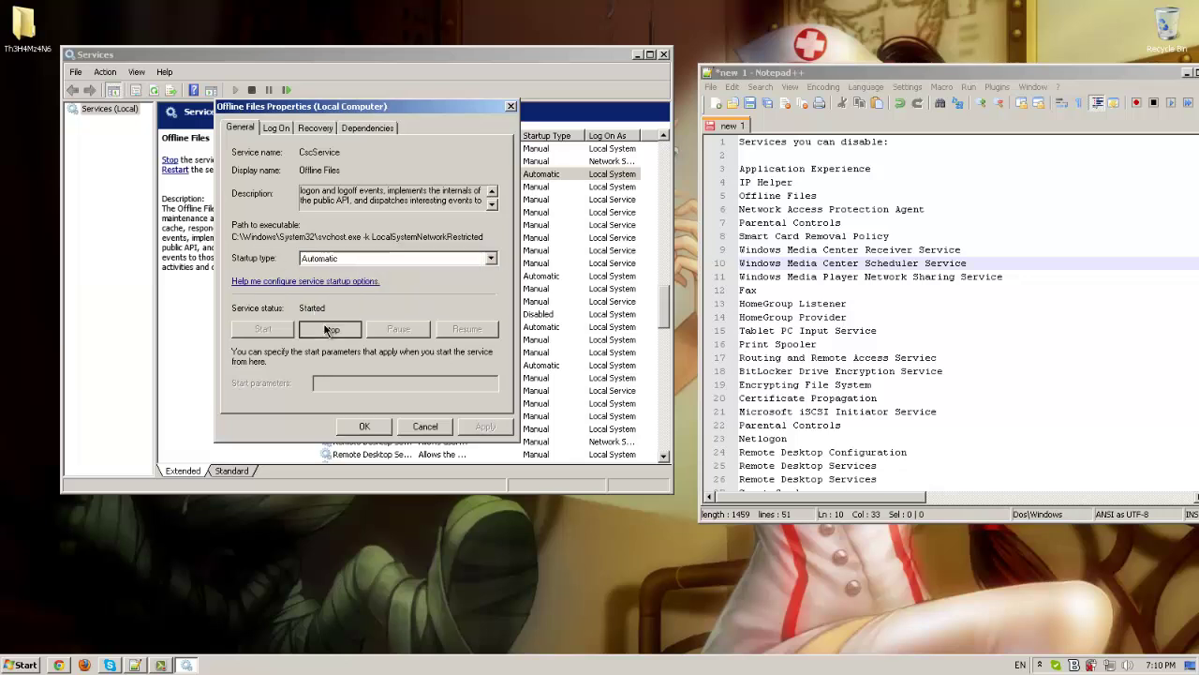
click(349, 261)
click(349, 301)
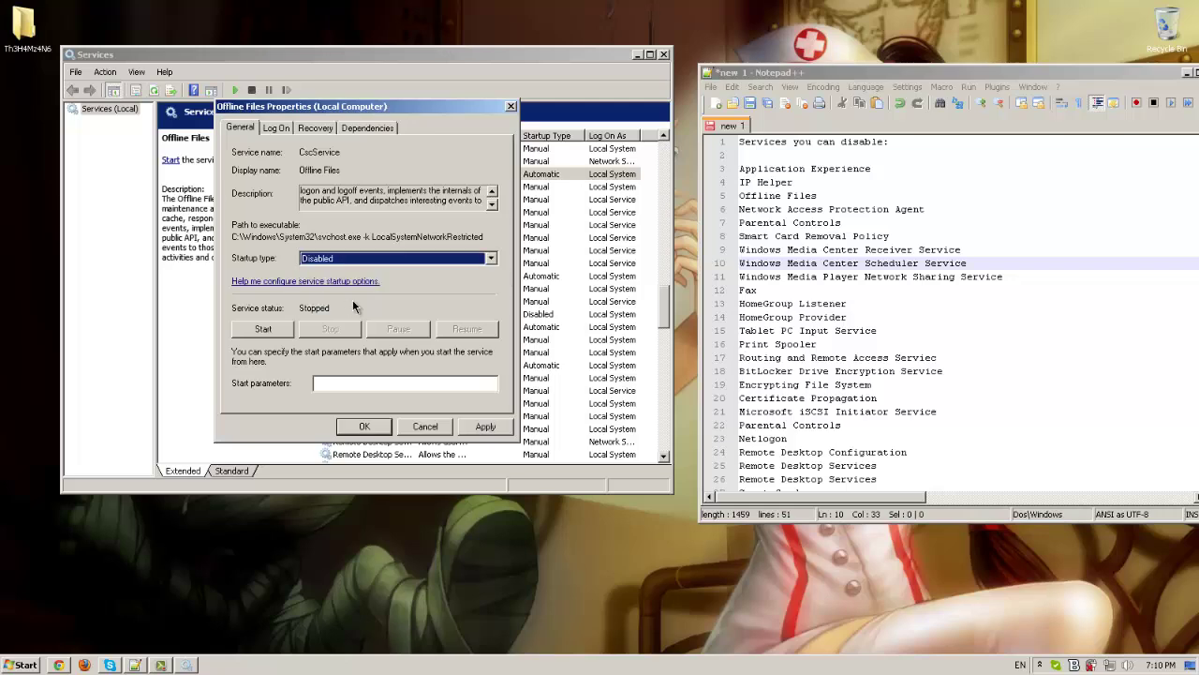
click(485, 427)
click(373, 427)
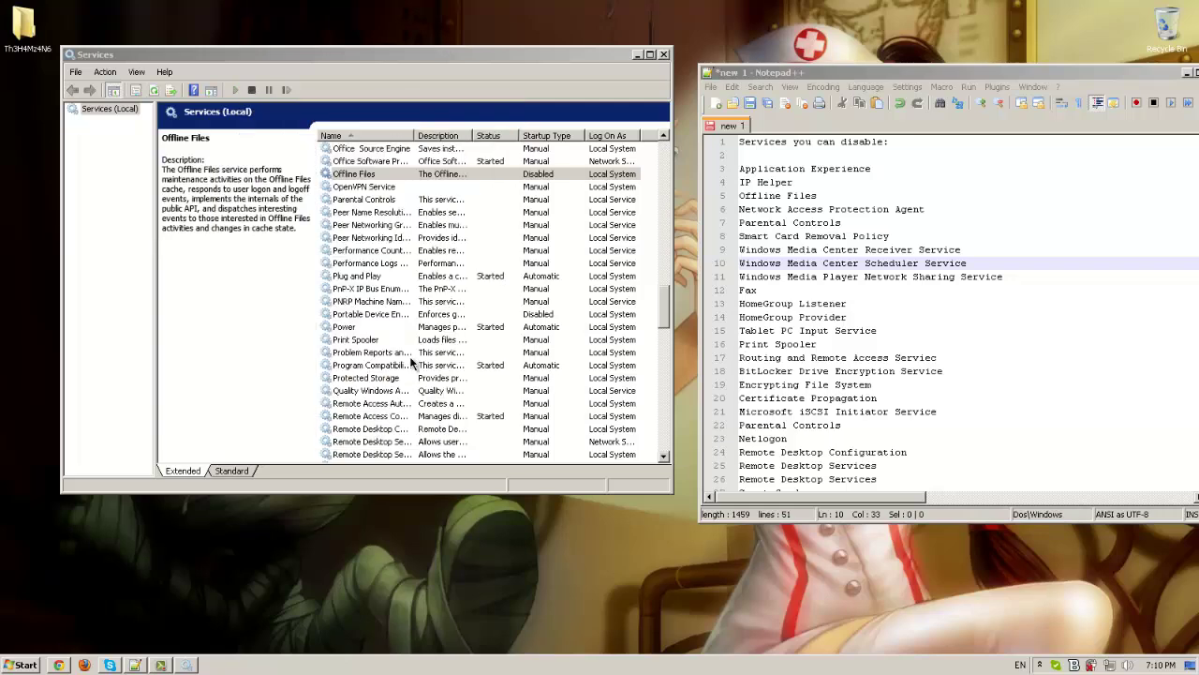
Examine the startup type and description of the Parental Controls service and the neighbouring peer networking services
click(418, 239)
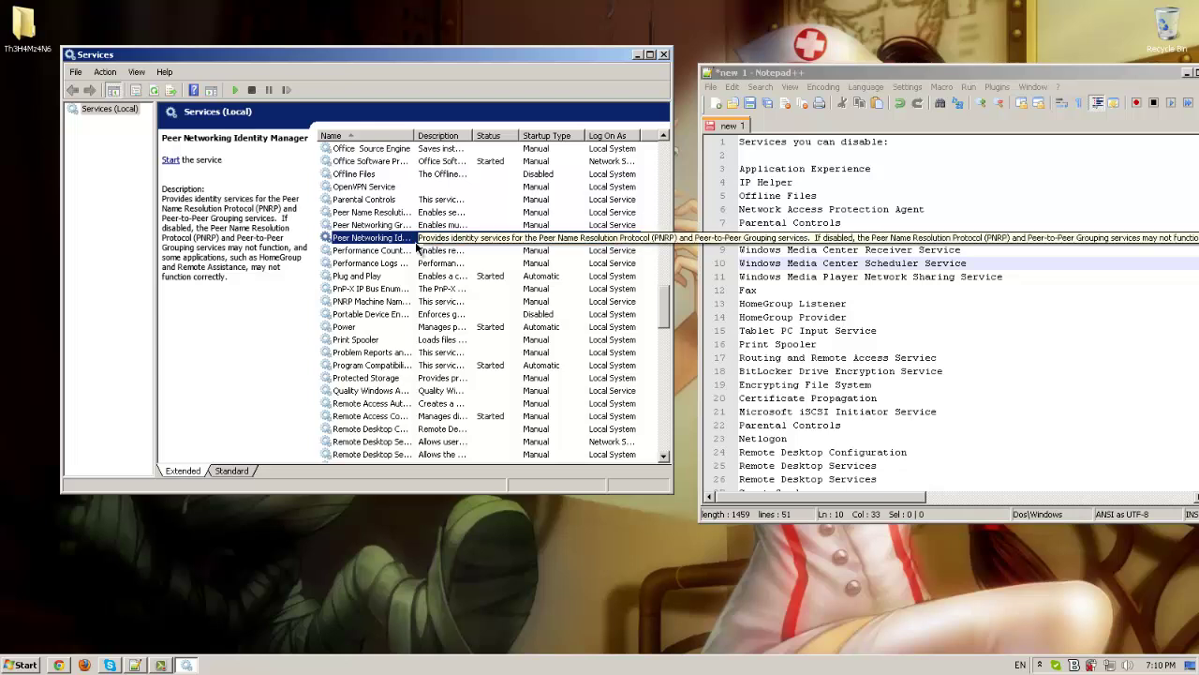
key(Up)
key(Up)
key(Up)
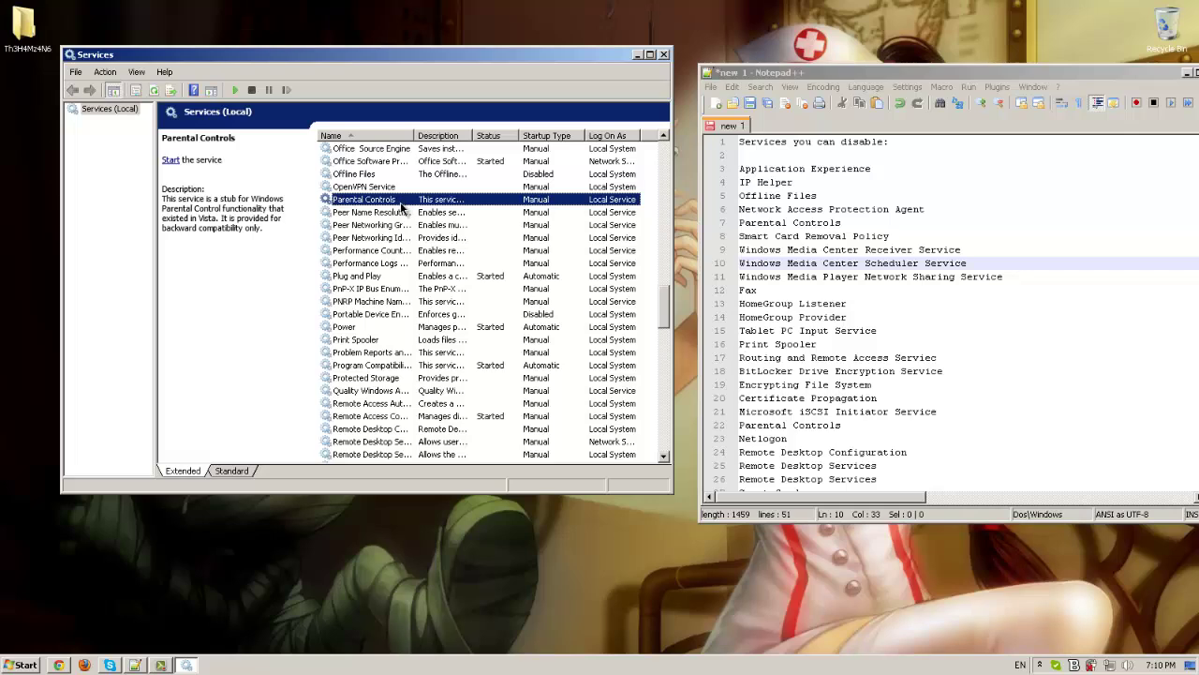
click(405, 214)
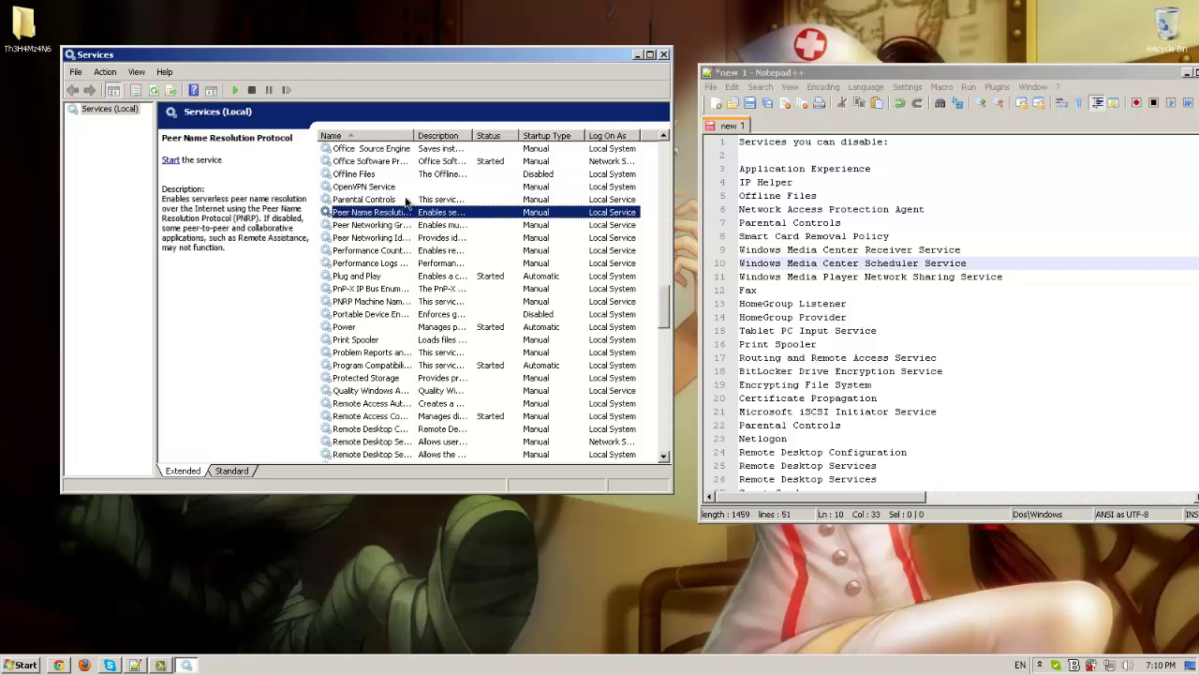
Set the Network Access Protection Agent service's startup type to Disabled, stop it, and apply and confirm the change
scroll(405, 201, up, 3)
click(405, 201)
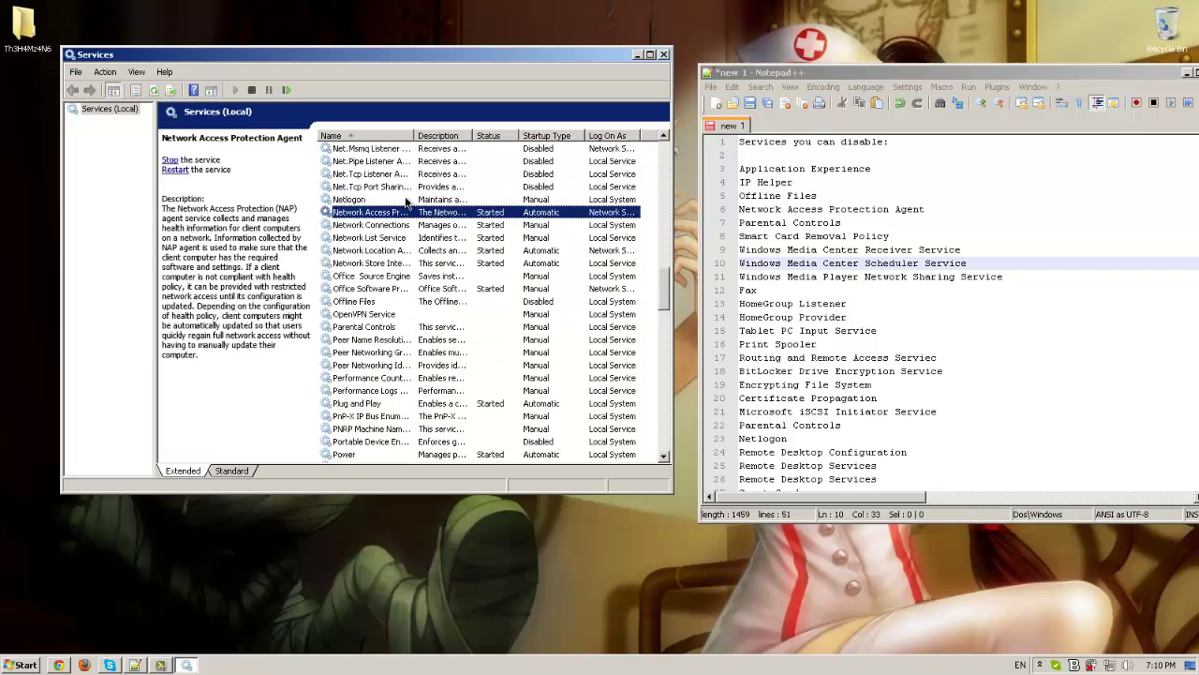
double_click(427, 214)
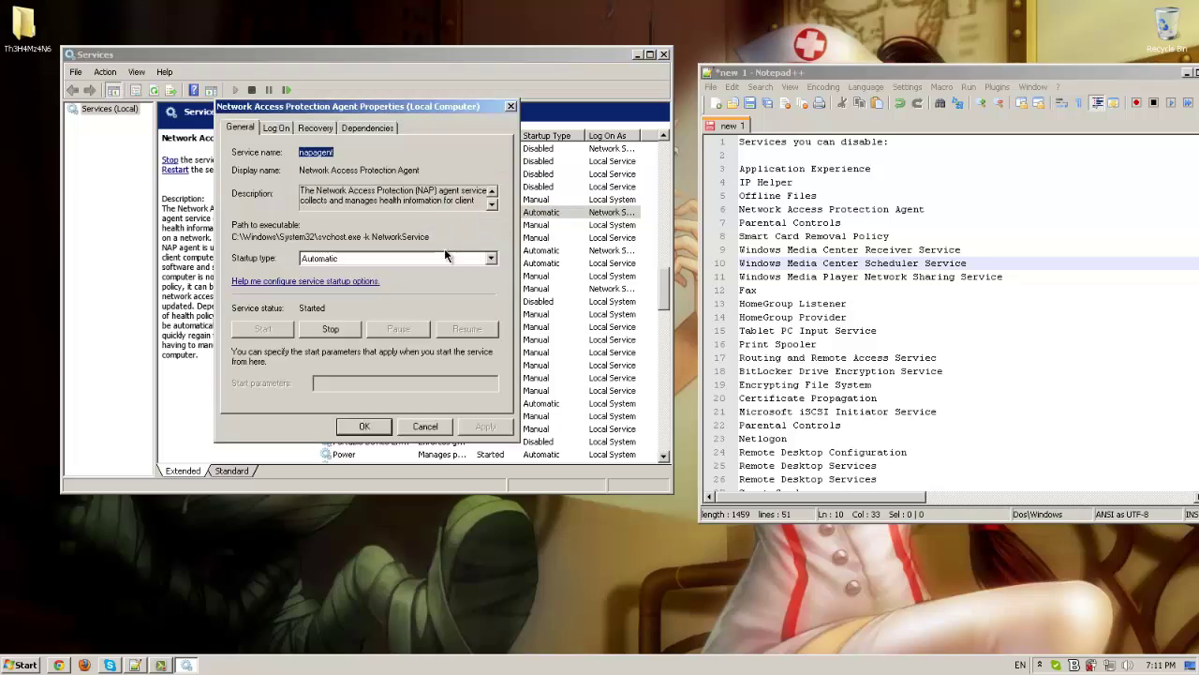
click(492, 204)
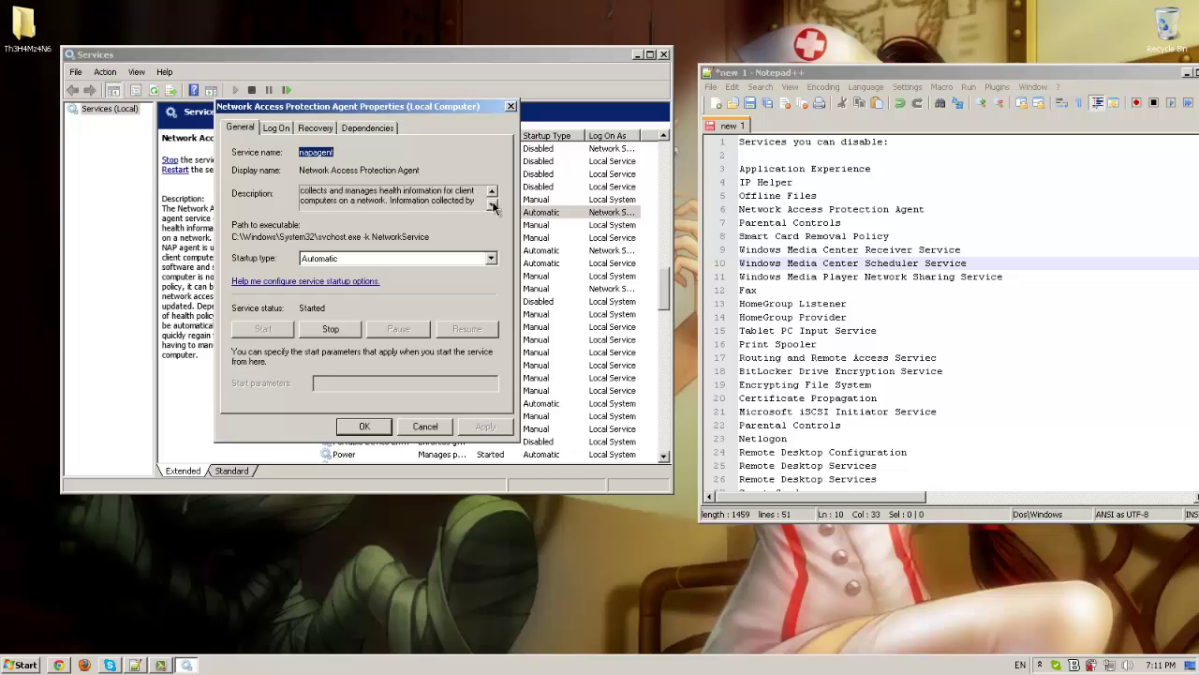
scroll(494, 206, up, 2)
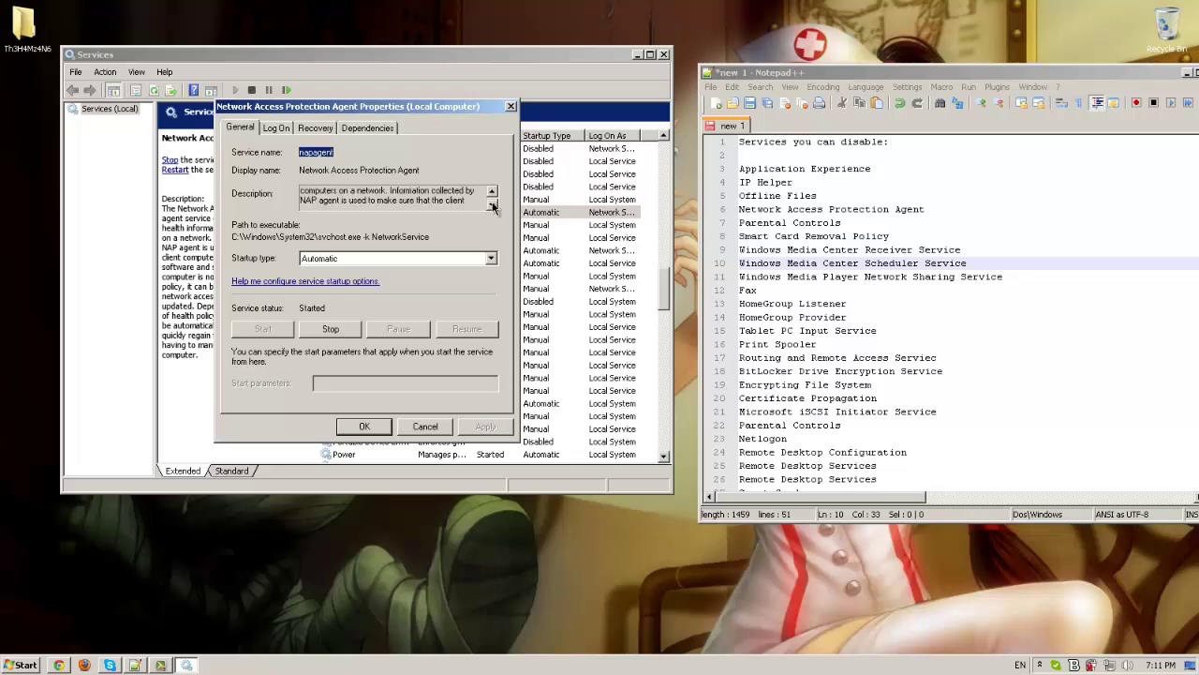
click(455, 262)
click(409, 301)
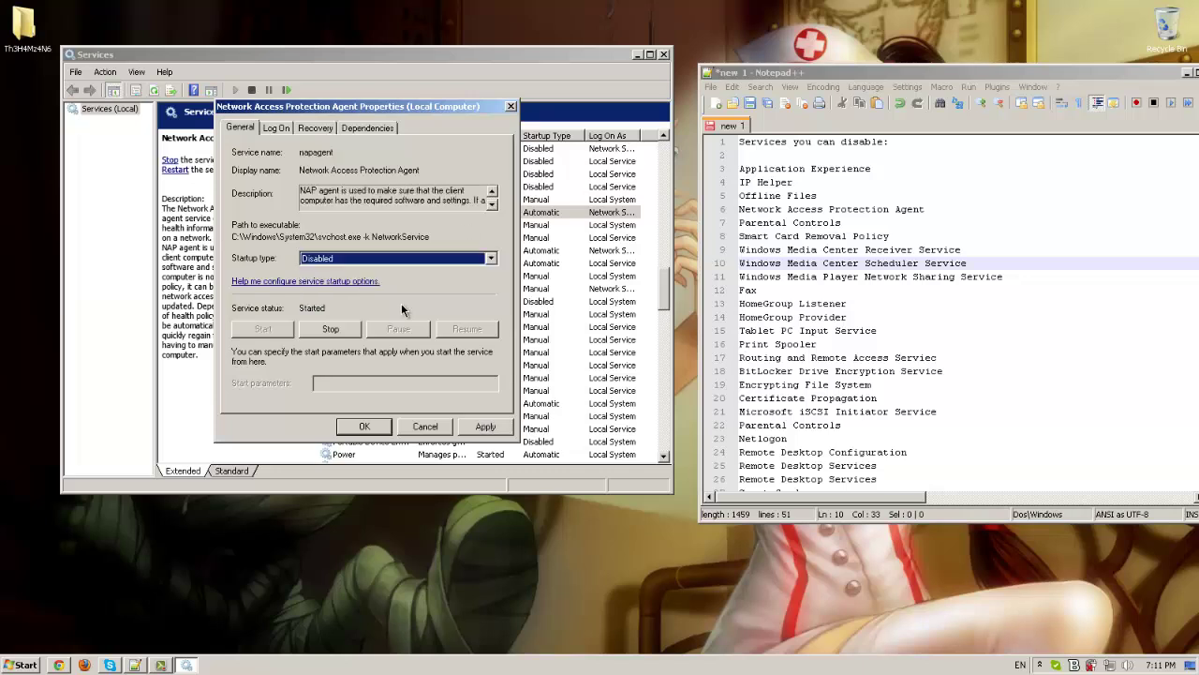
click(339, 330)
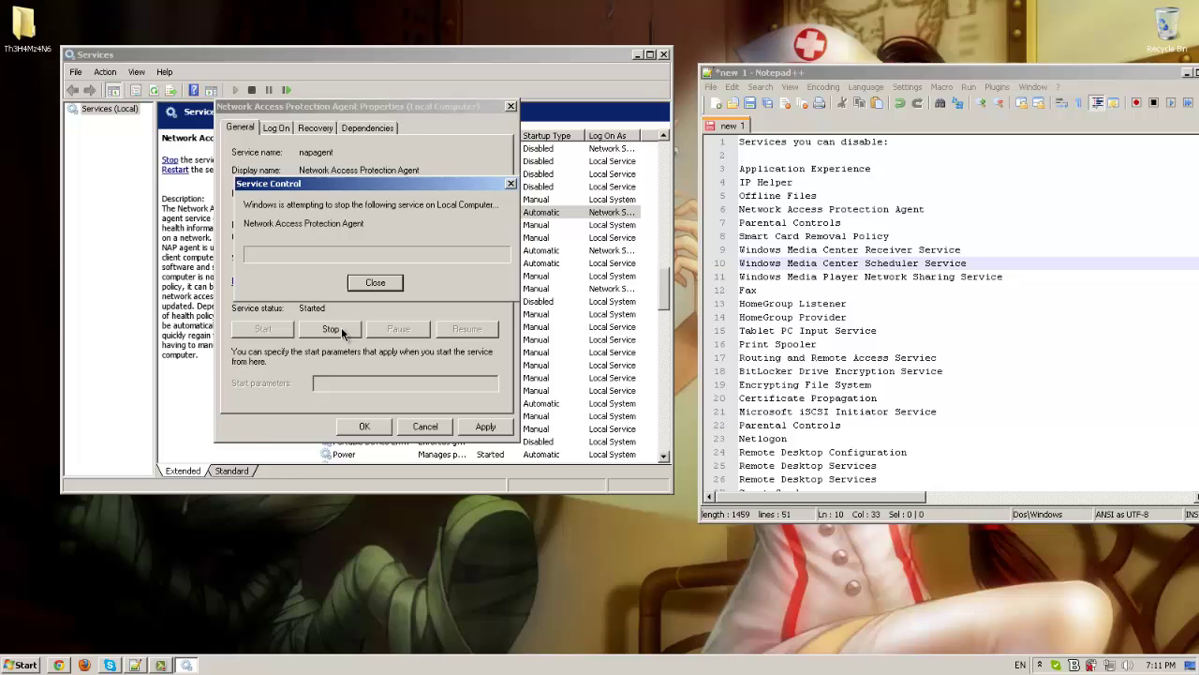
click(485, 427)
click(365, 426)
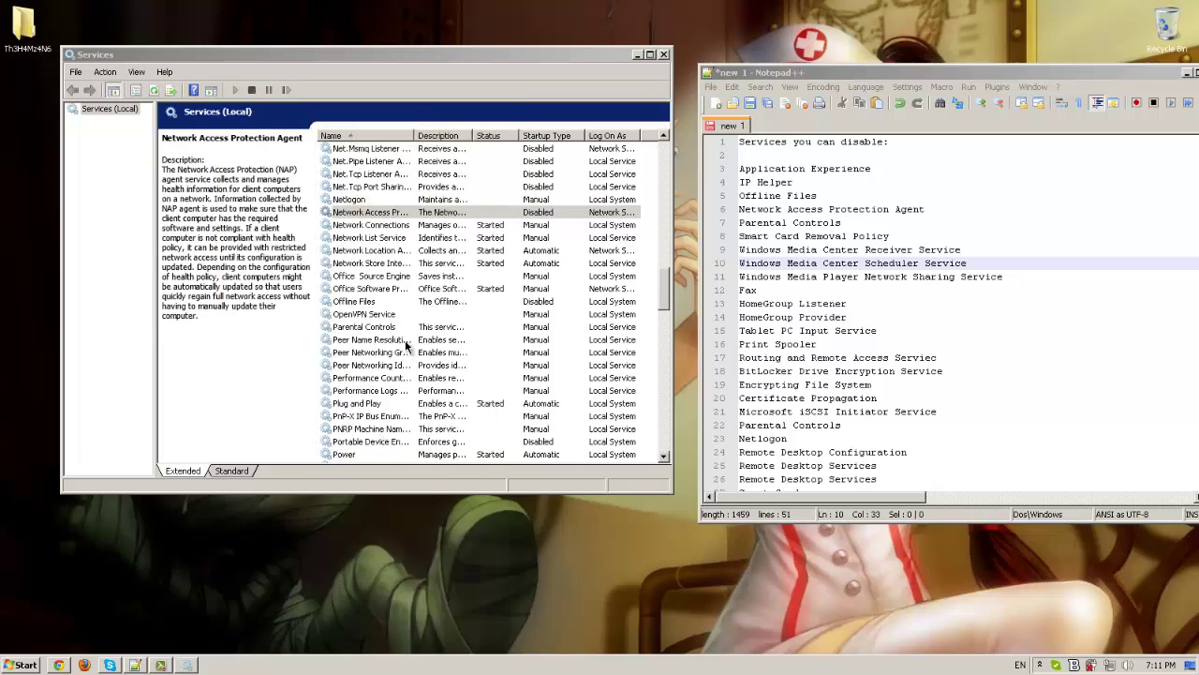
Find the Smart Card service, check its startup type and status in its properties, and close them without changes
click(397, 238)
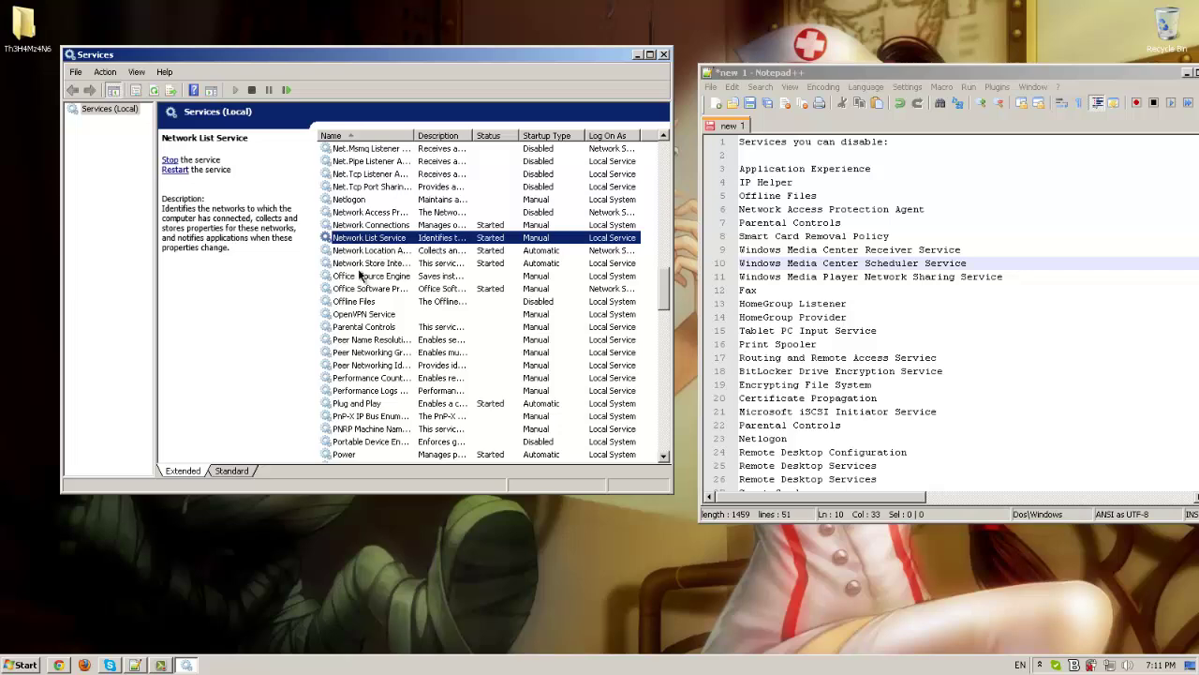
text(sm)
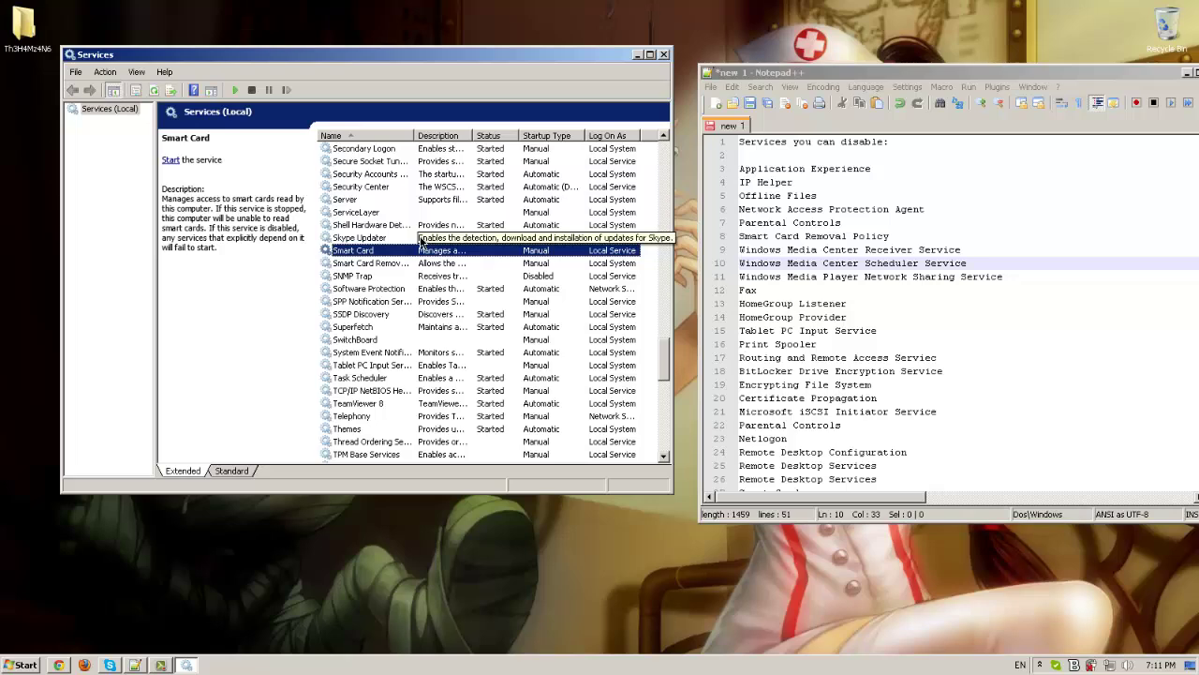
double_click(398, 251)
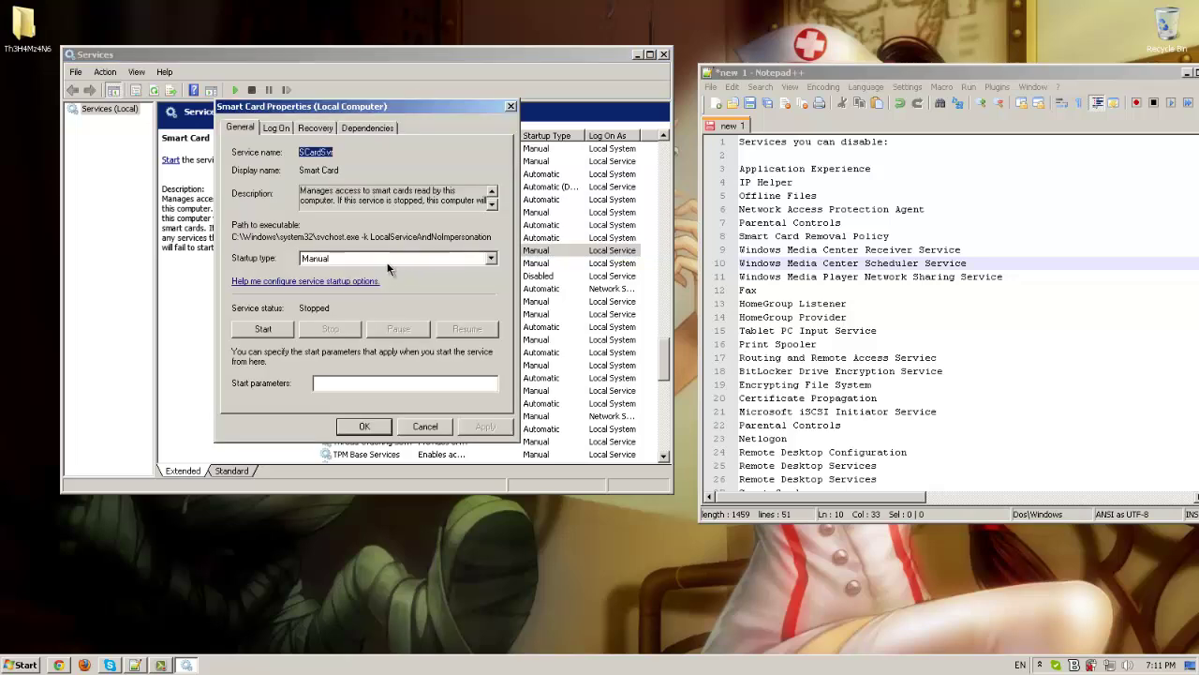
click(425, 426)
Find the Windows Media Center Receiver Service, check its startup type and status, and close its properties without changes
click(426, 379)
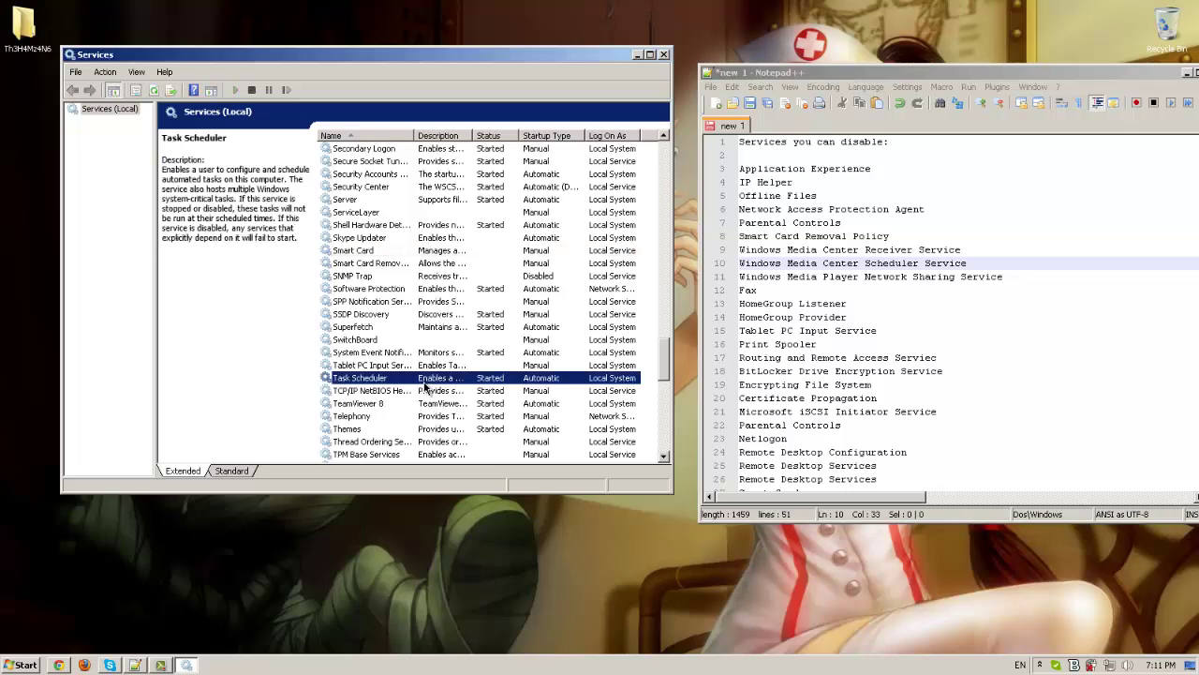
text(wi)
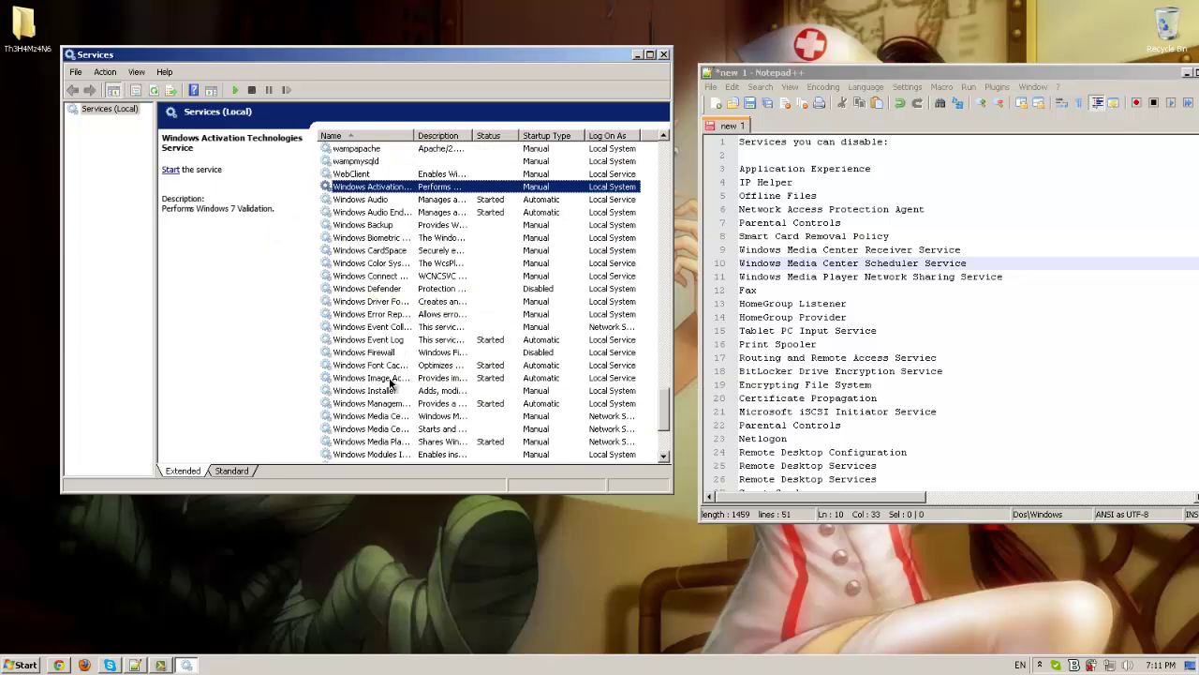
click(393, 418)
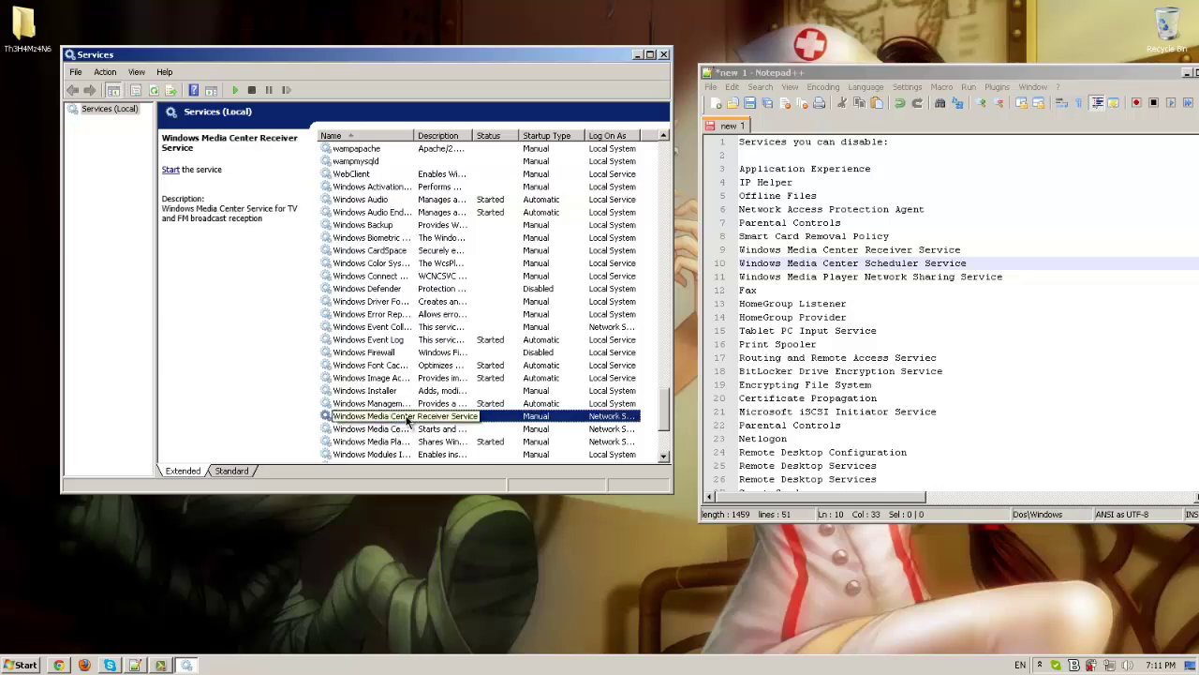
double_click(407, 418)
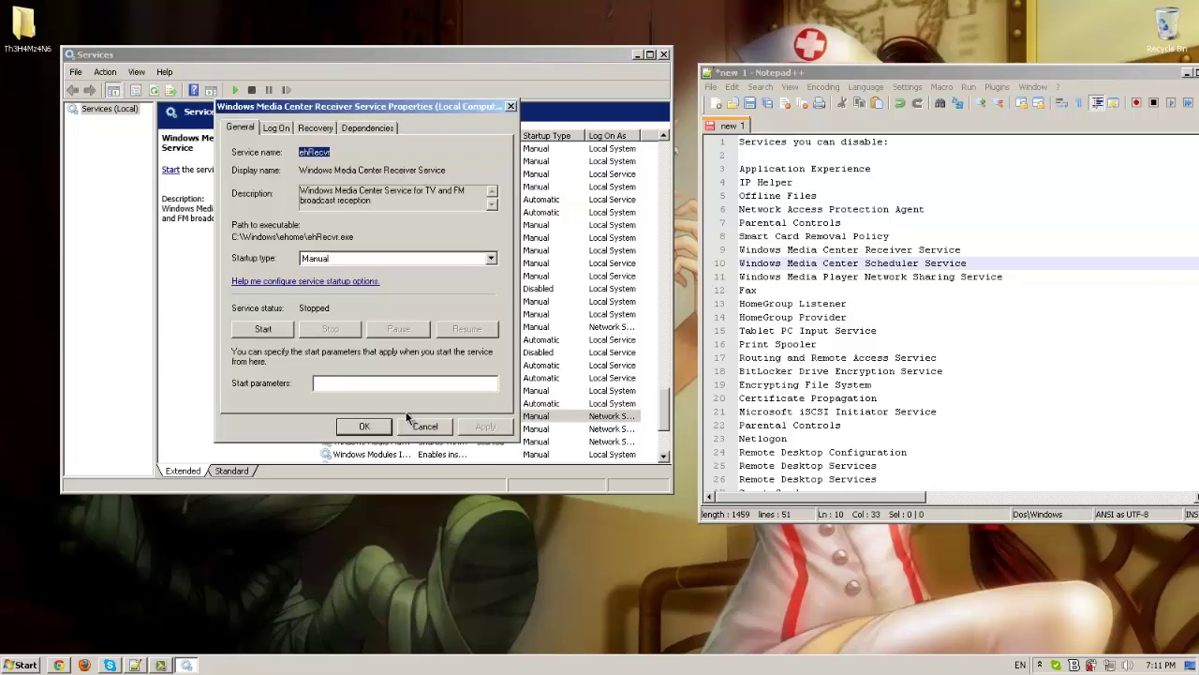
click(426, 423)
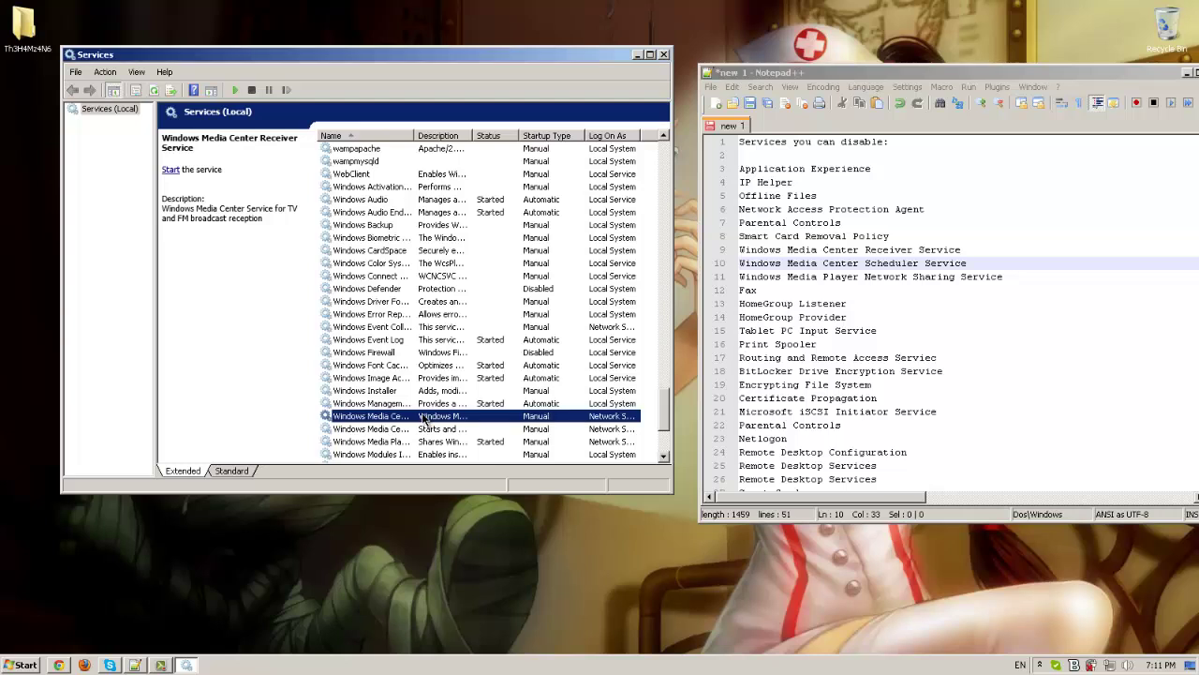
Review the Windows Media Center Scheduler and Windows Media Player Network Sharing services, and widen the Name column to fit the full service names
key(Down)
key(Up)
key(Down)
key(Up)
click(425, 430)
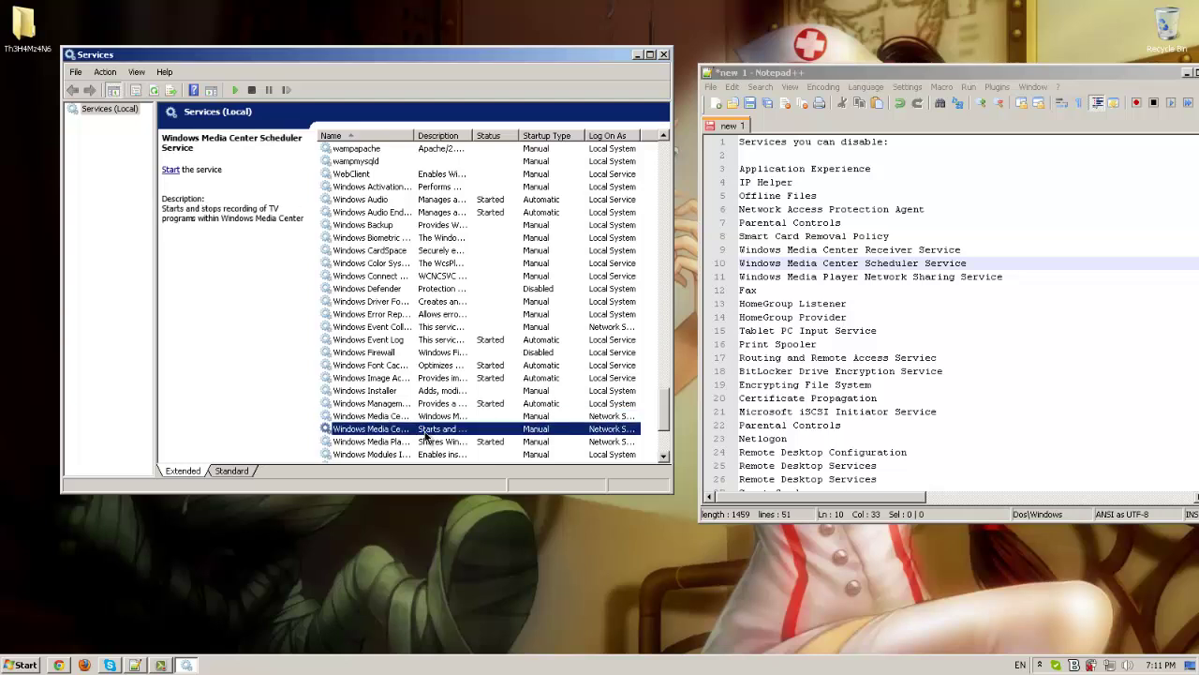
click(429, 444)
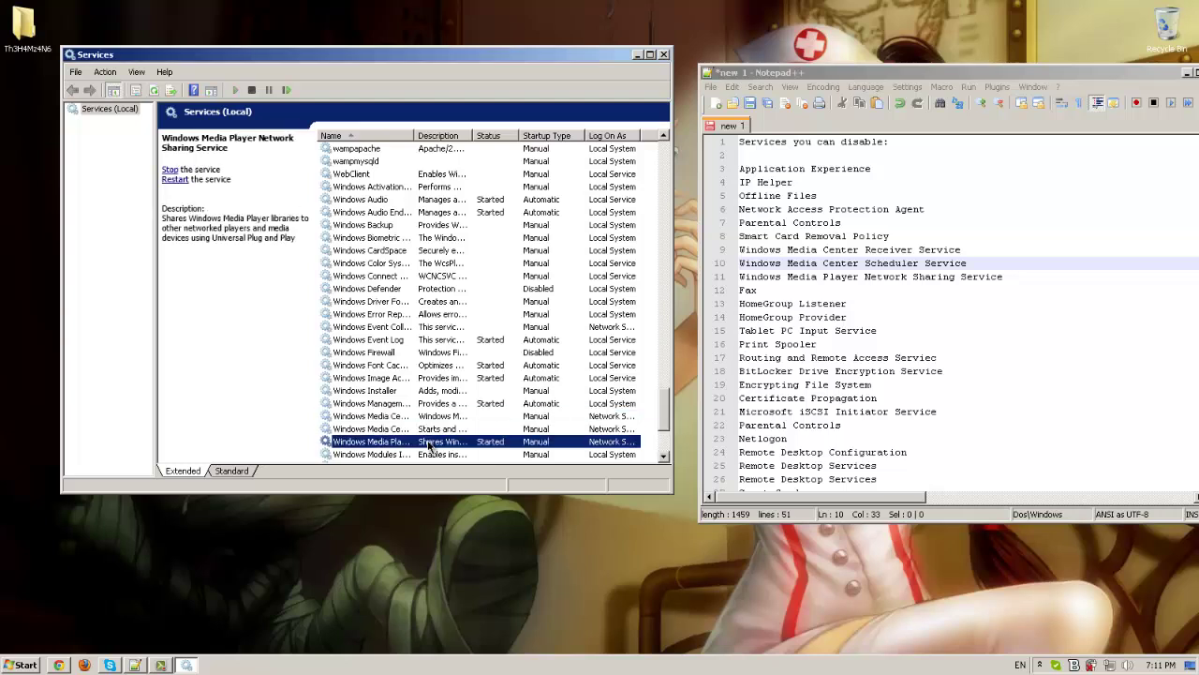
drag(475, 135, 496, 135)
scroll(466, 422, down, 1)
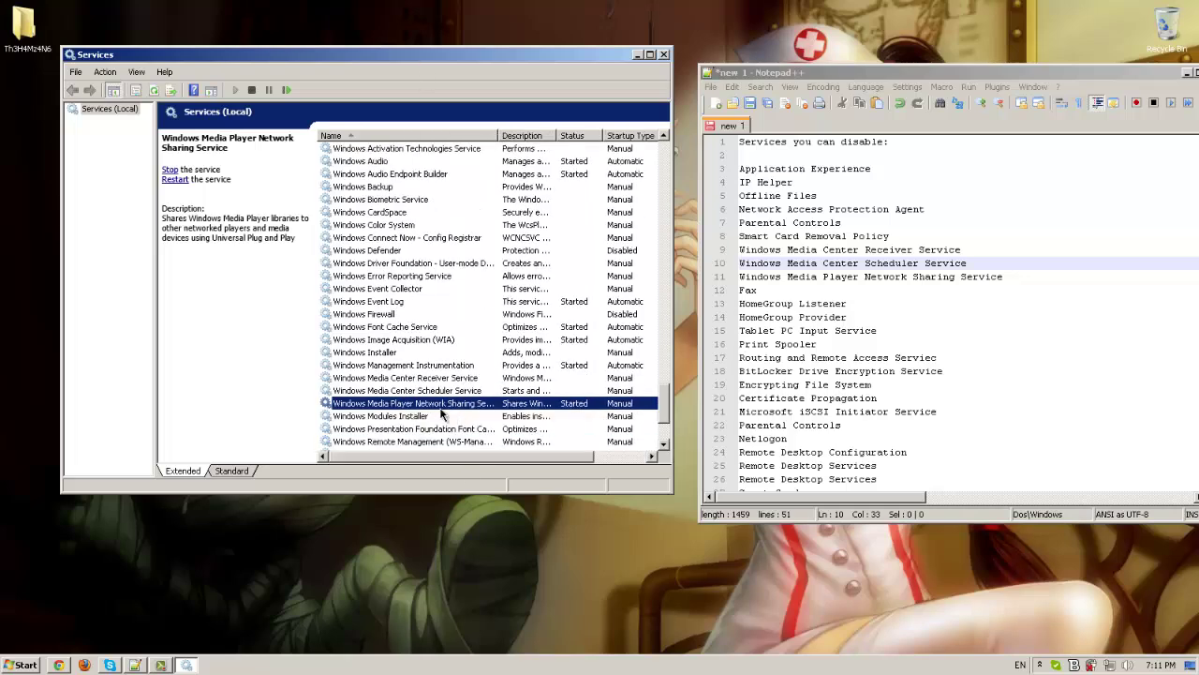
Read the Windows Media Center Receiver Service's description in its properties and close them without changes
double_click(432, 378)
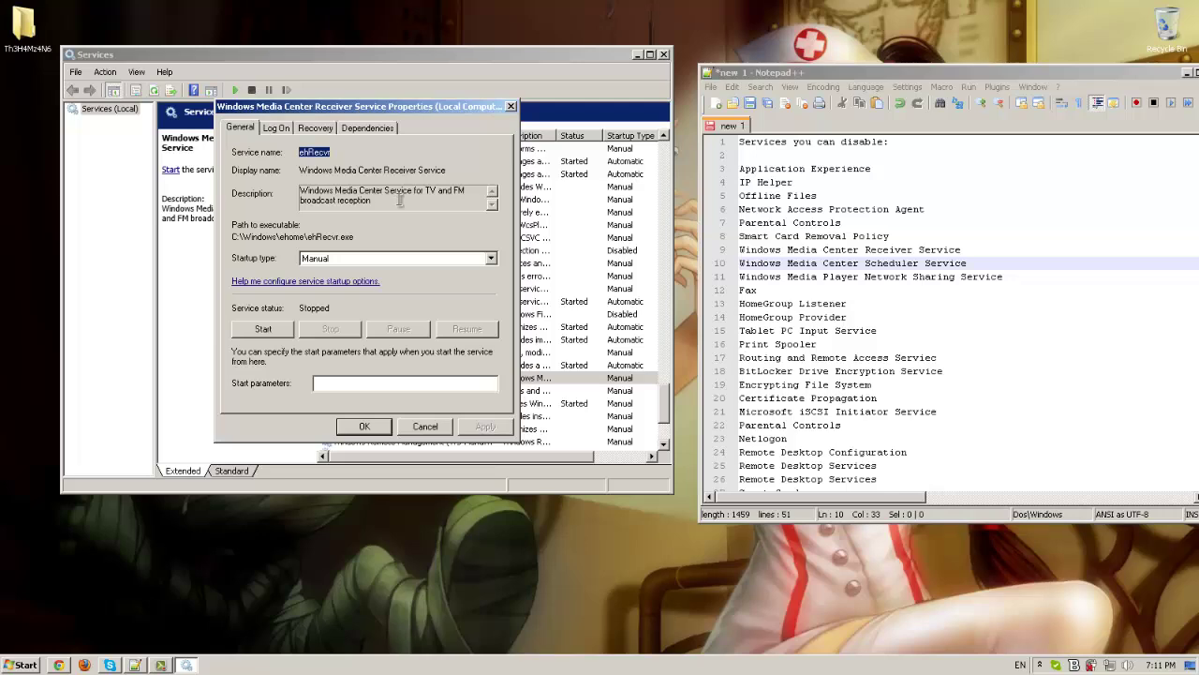
drag(400, 199, 286, 187)
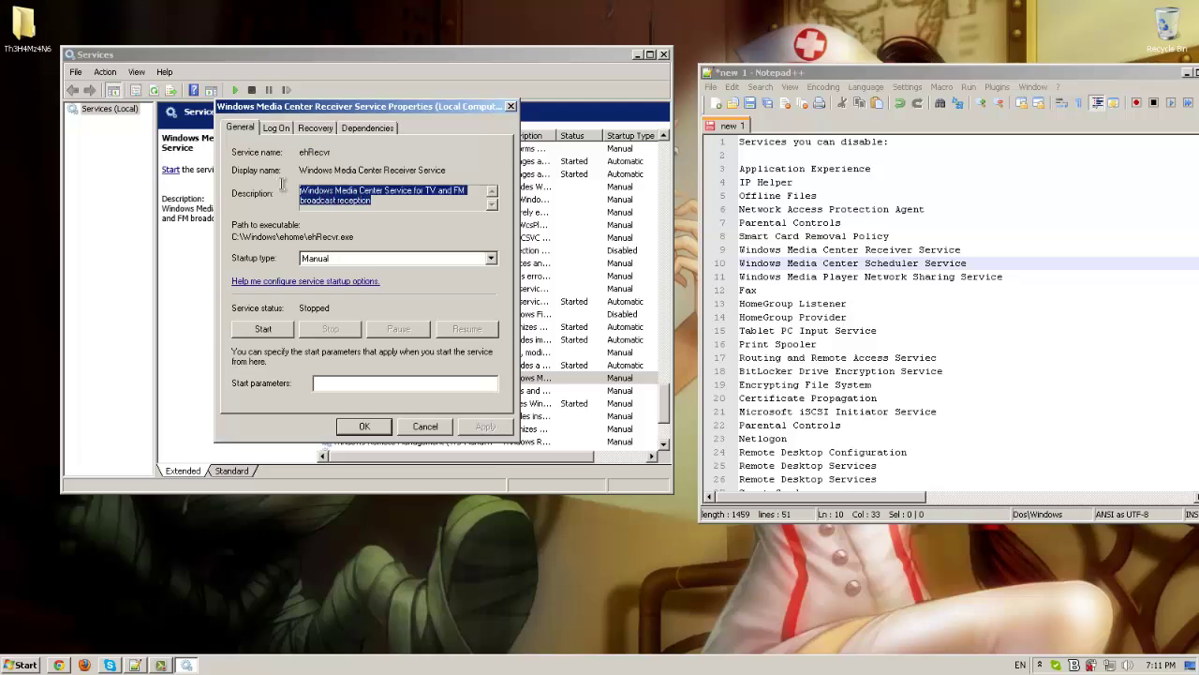
click(426, 427)
Find the Fax service, check its startup type and status in its properties, and close them without changes
click(466, 304)
key(f)
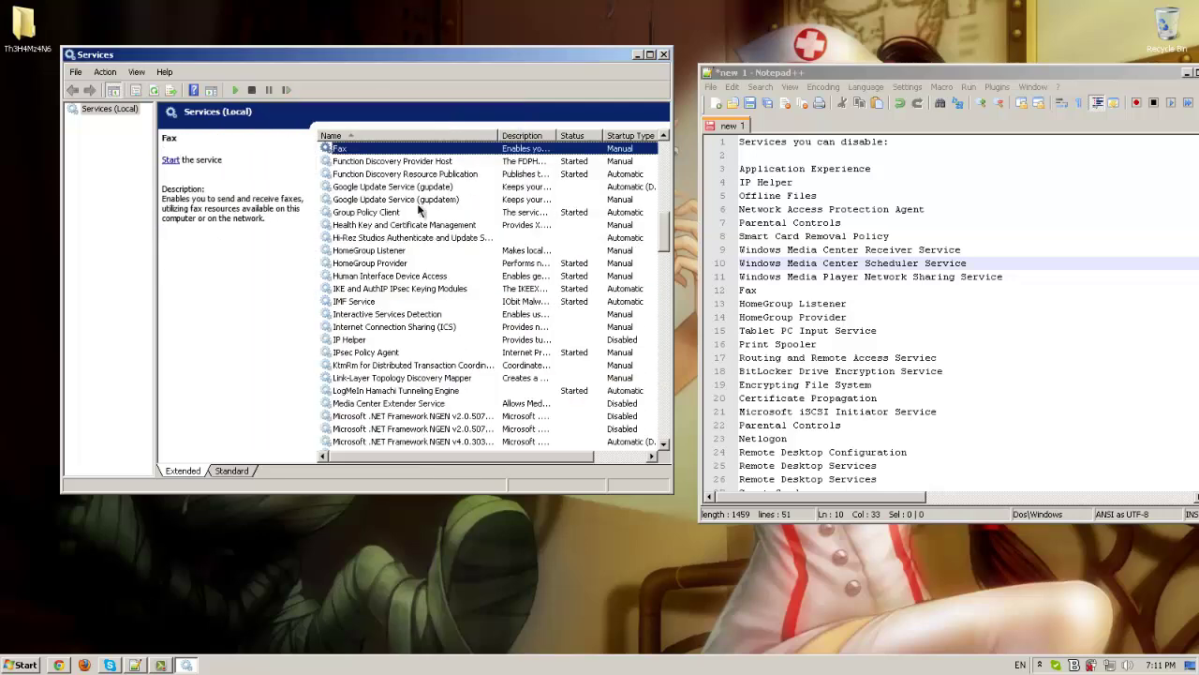
double_click(414, 152)
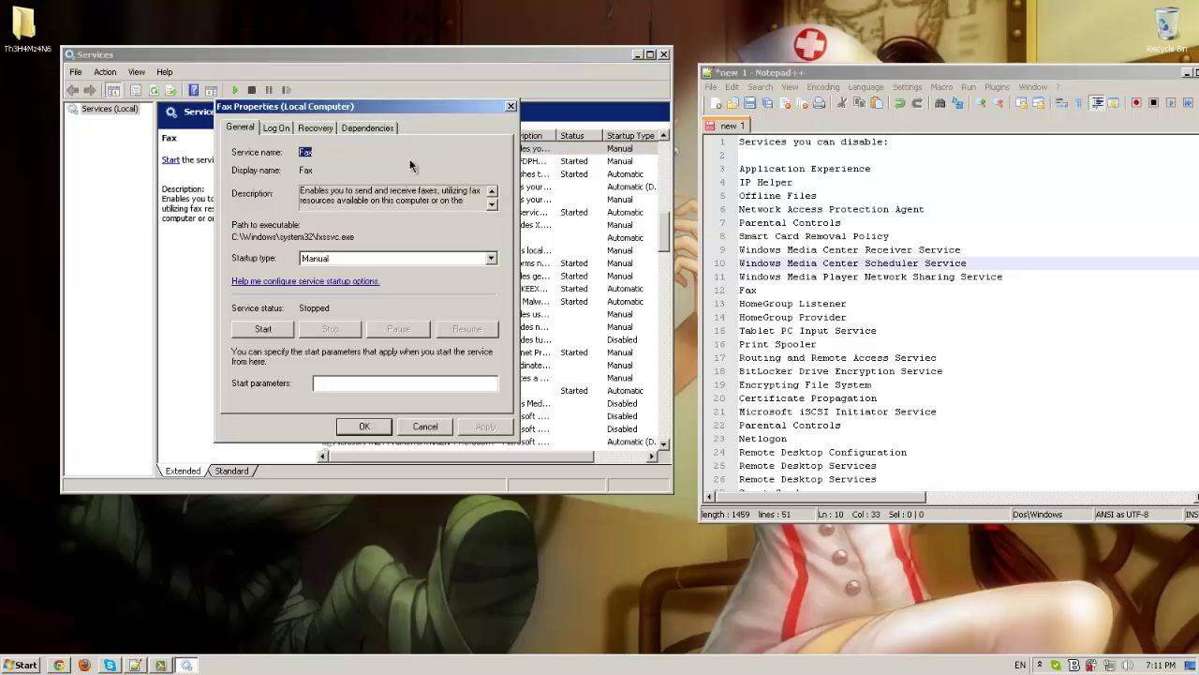
click(426, 427)
Stop the HomeGroup Provider service, set its startup type to Disabled, and apply and confirm the change
click(476, 302)
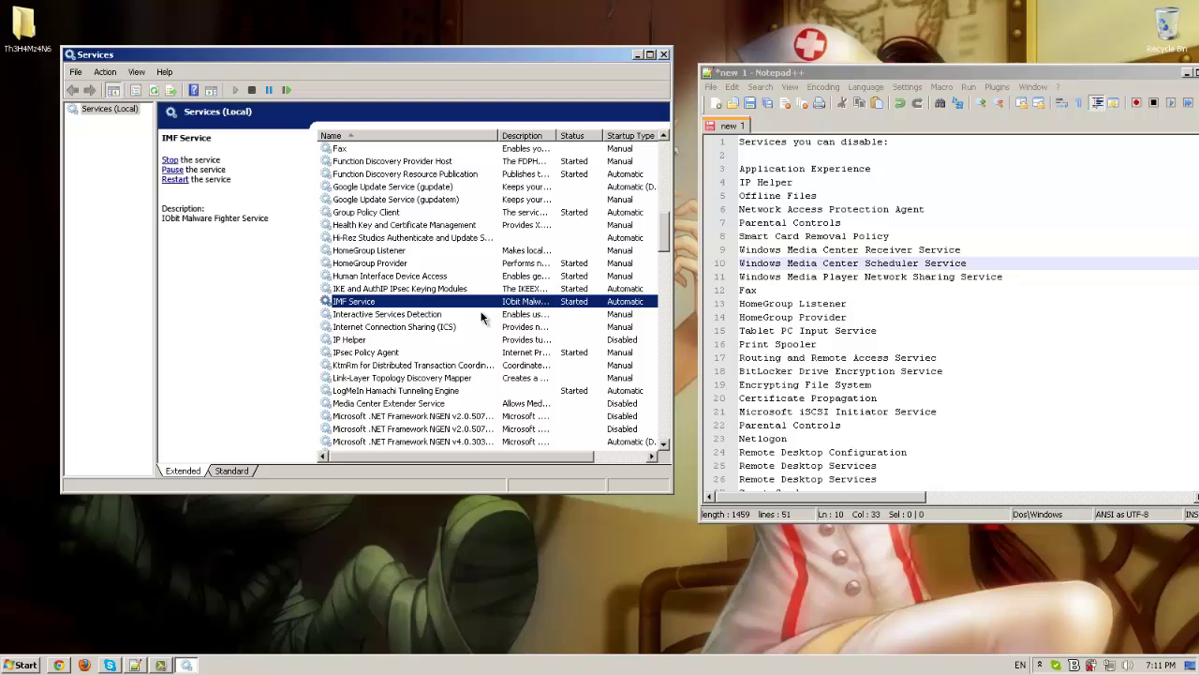
click(421, 253)
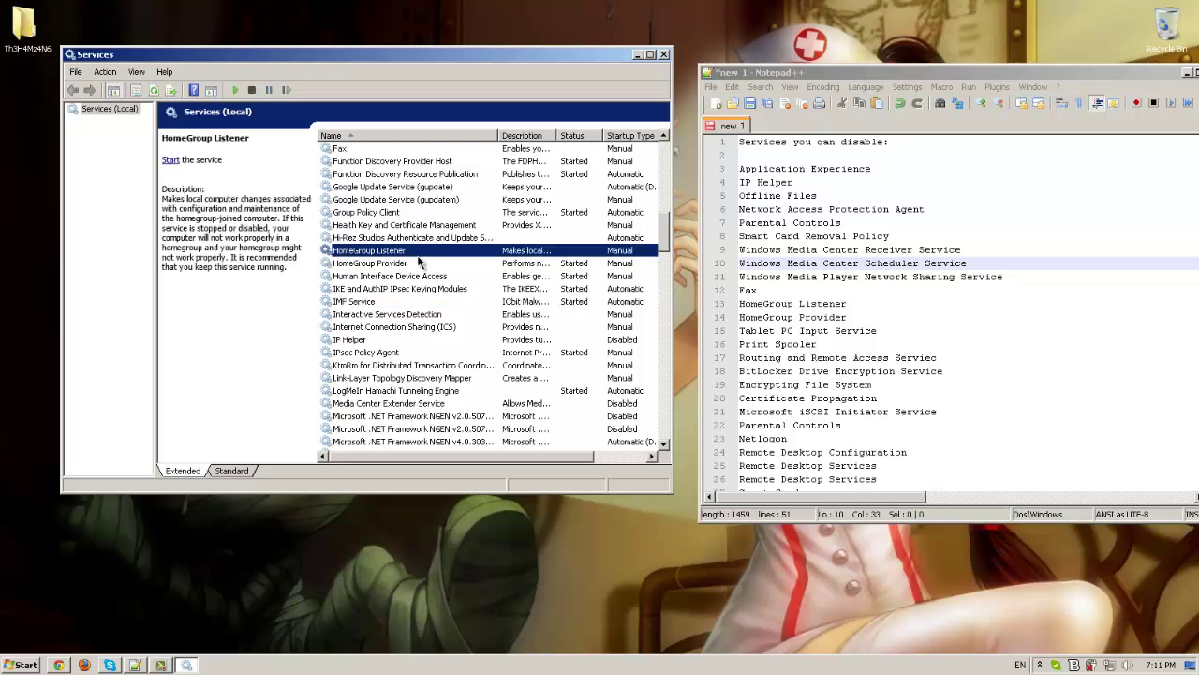
double_click(420, 266)
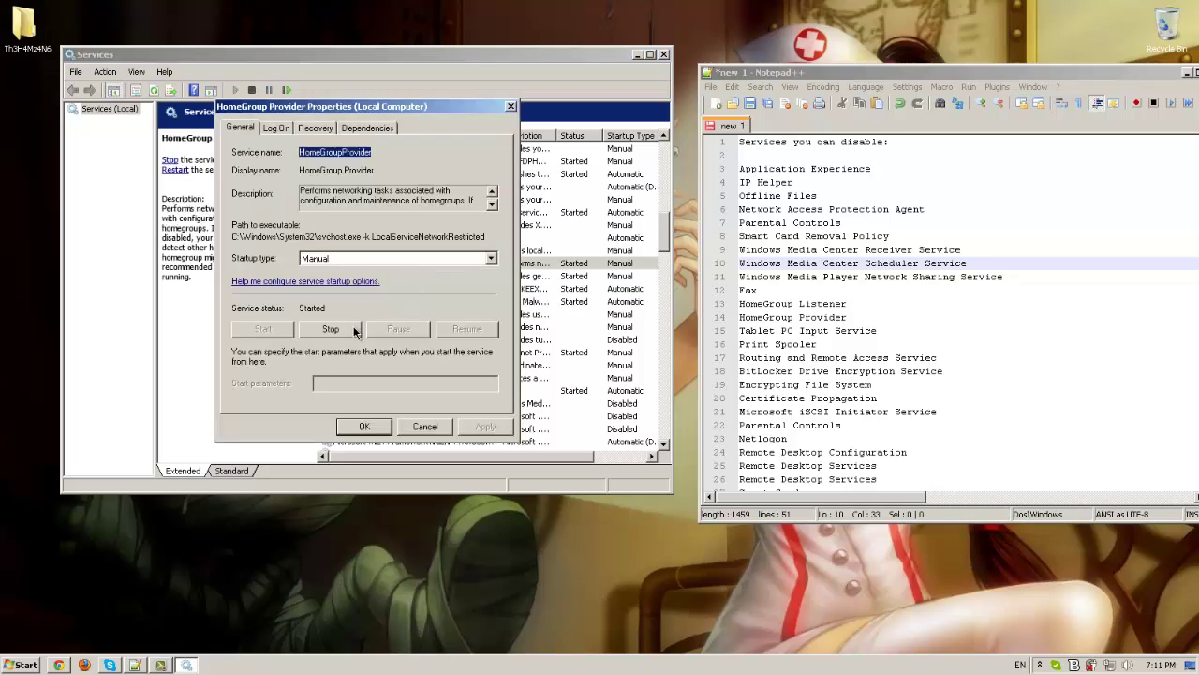
click(330, 329)
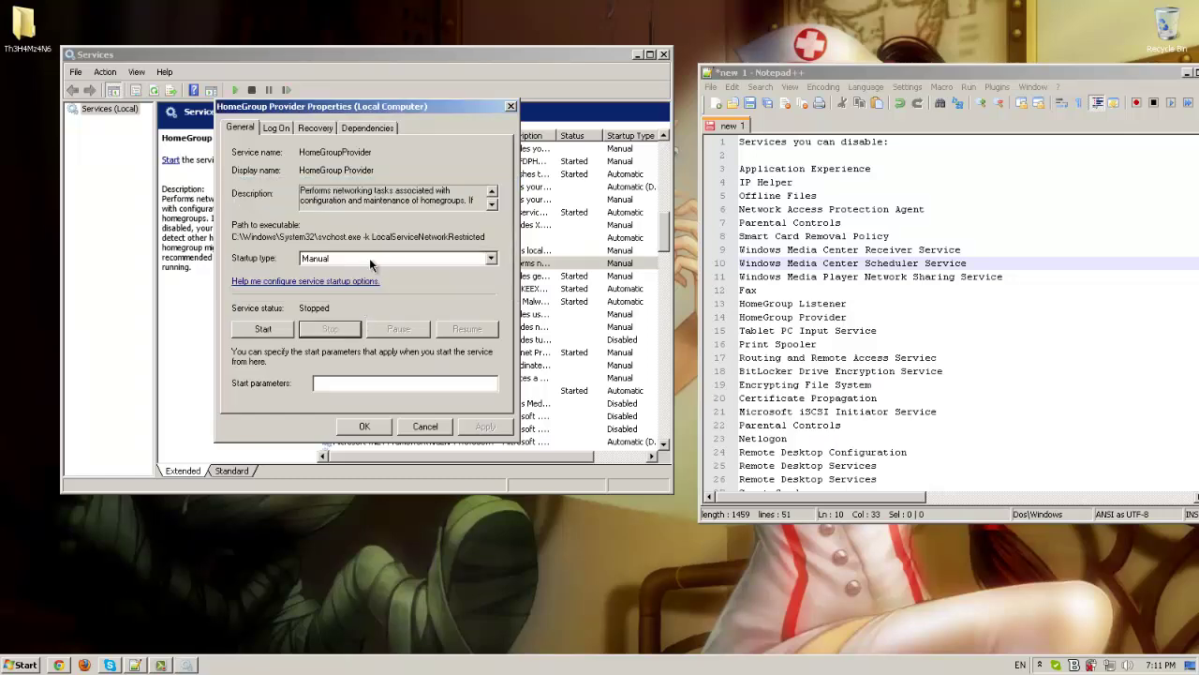
click(370, 262)
click(361, 301)
click(485, 427)
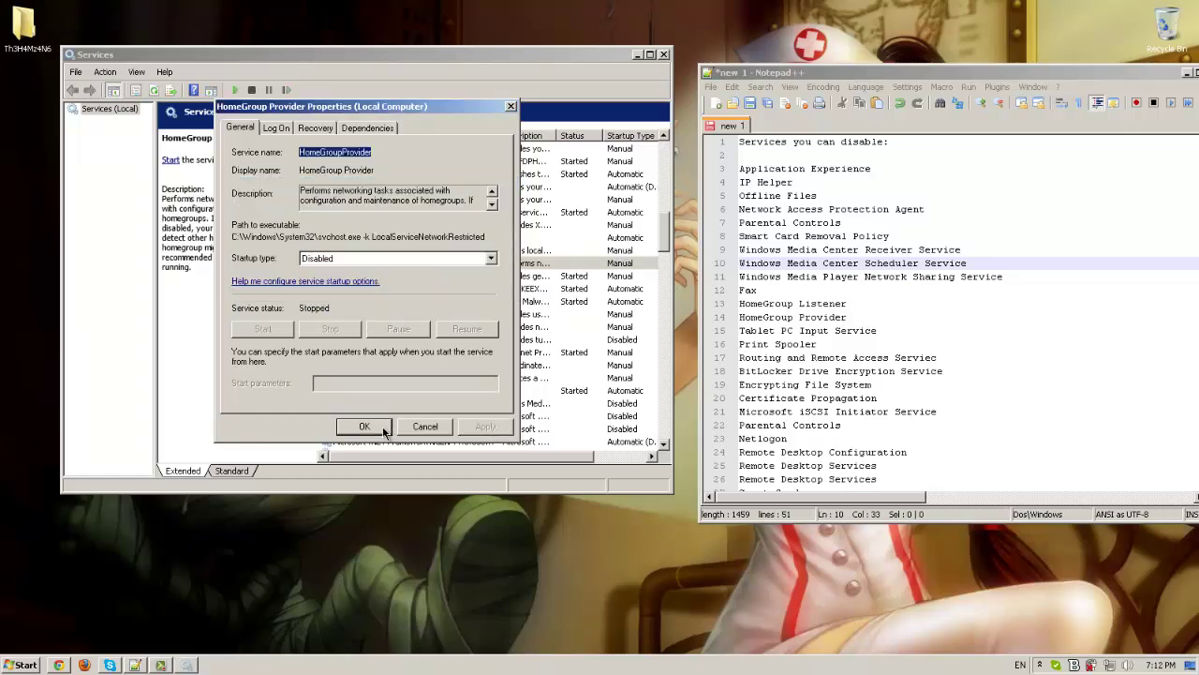
click(384, 431)
Set the HomeGroup Listener service's startup type to Disabled, and apply and confirm the change
click(481, 251)
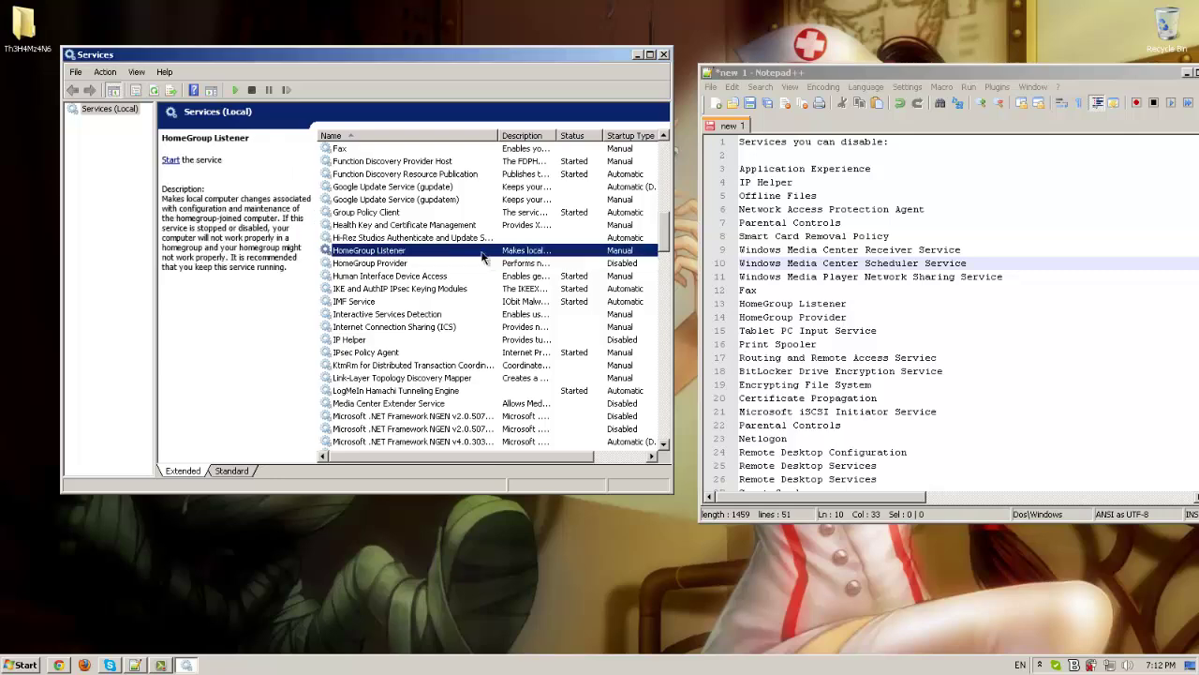
double_click(483, 257)
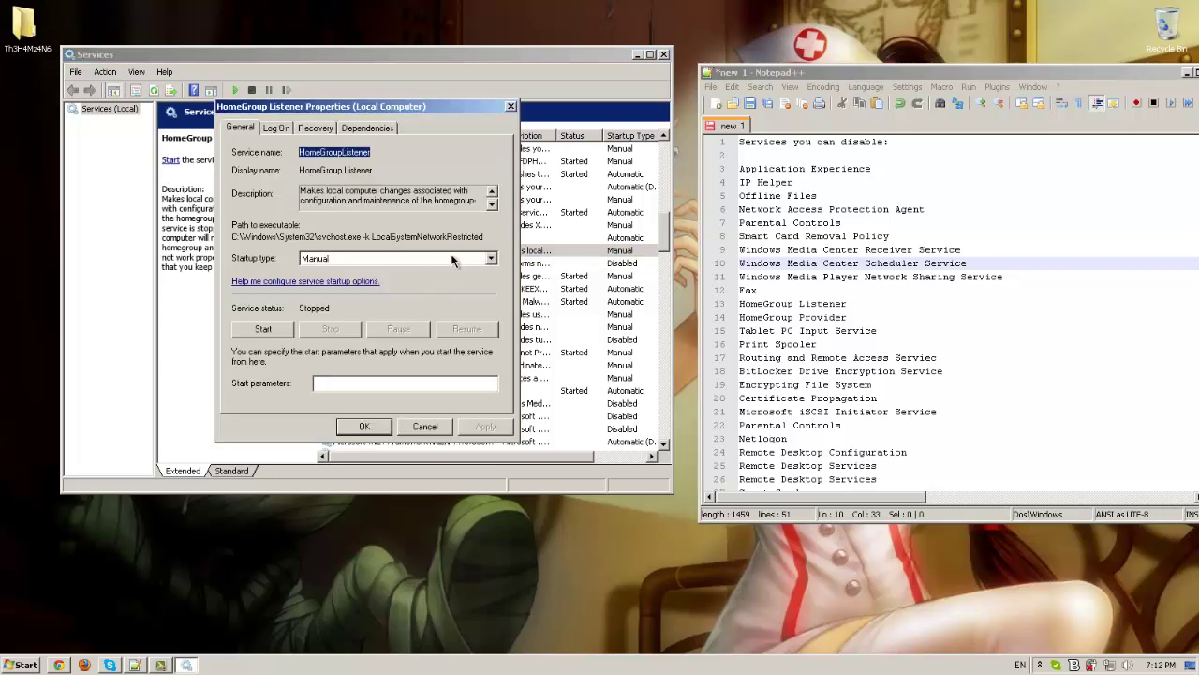
click(433, 259)
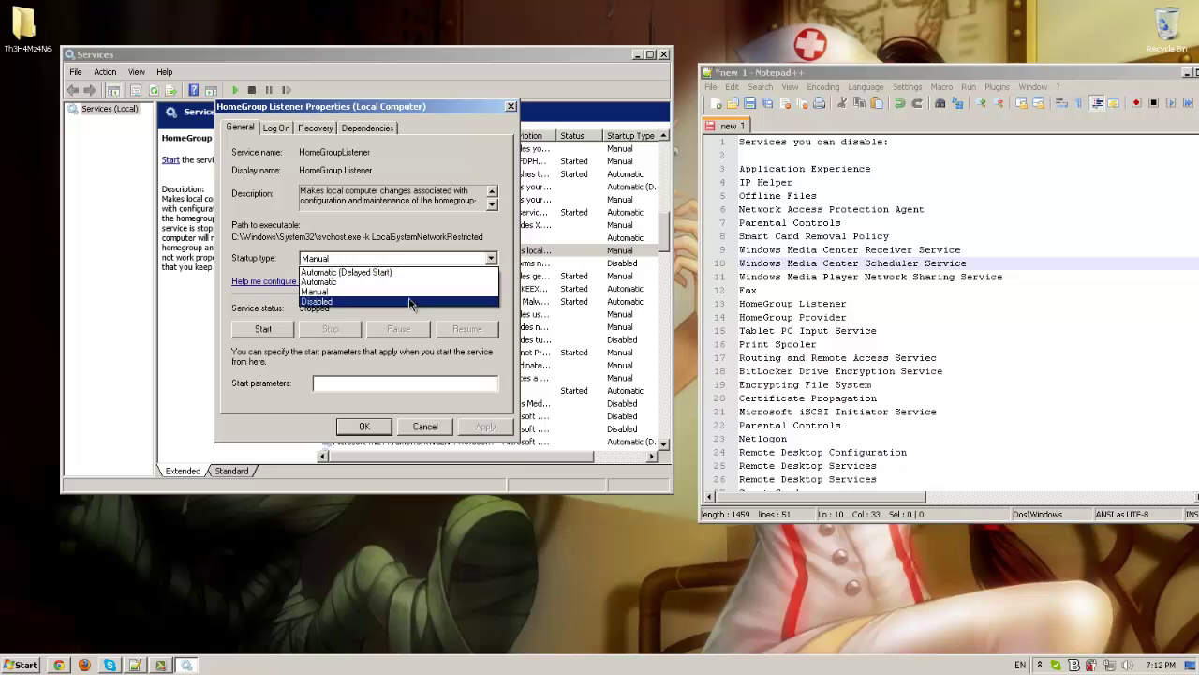
click(409, 301)
click(486, 428)
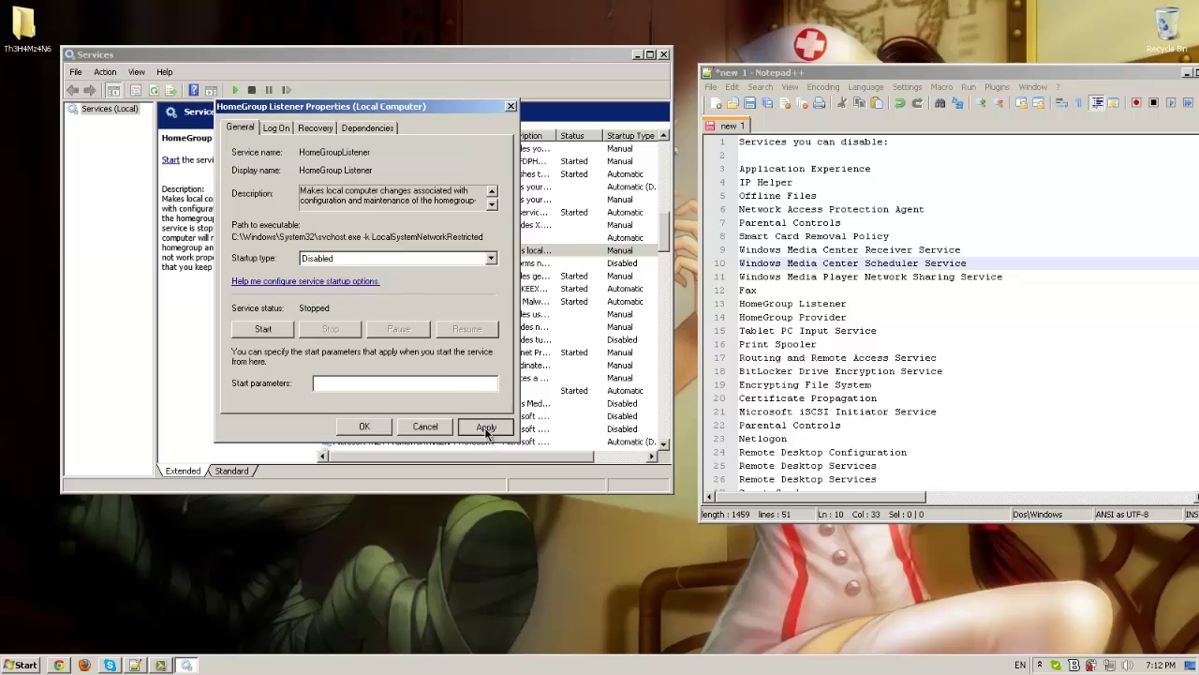
click(379, 428)
Find the Tablet PC Input Service, set its startup type to Disabled, and confirm the change
click(539, 301)
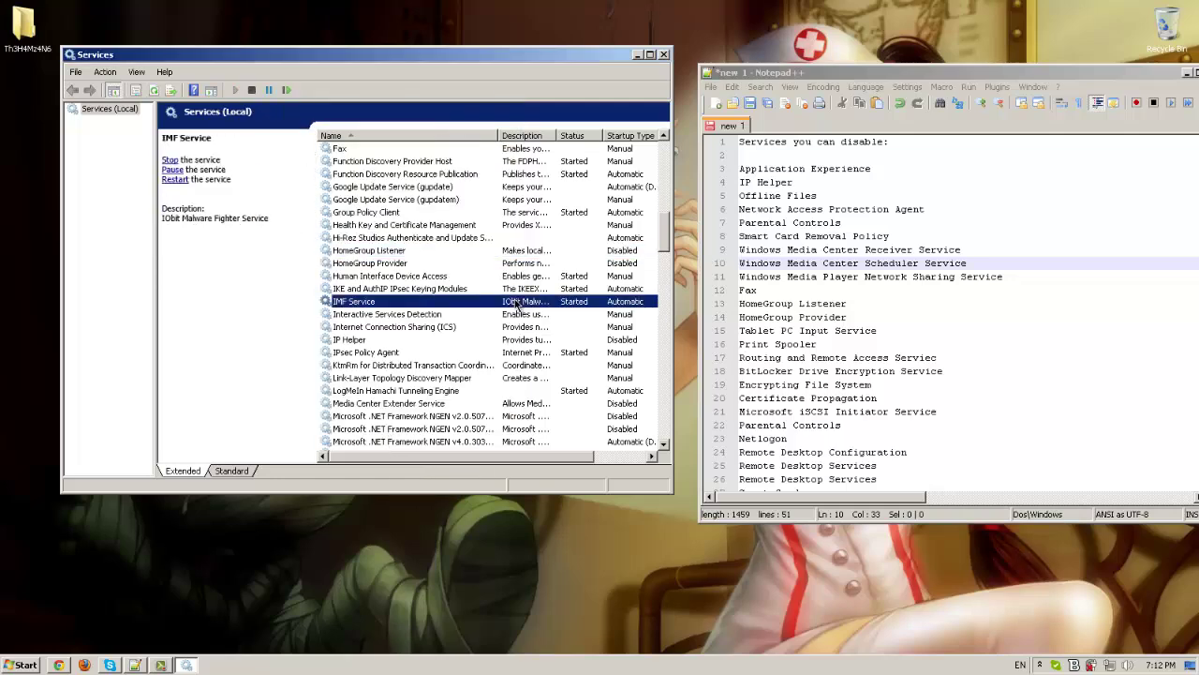
key(t)
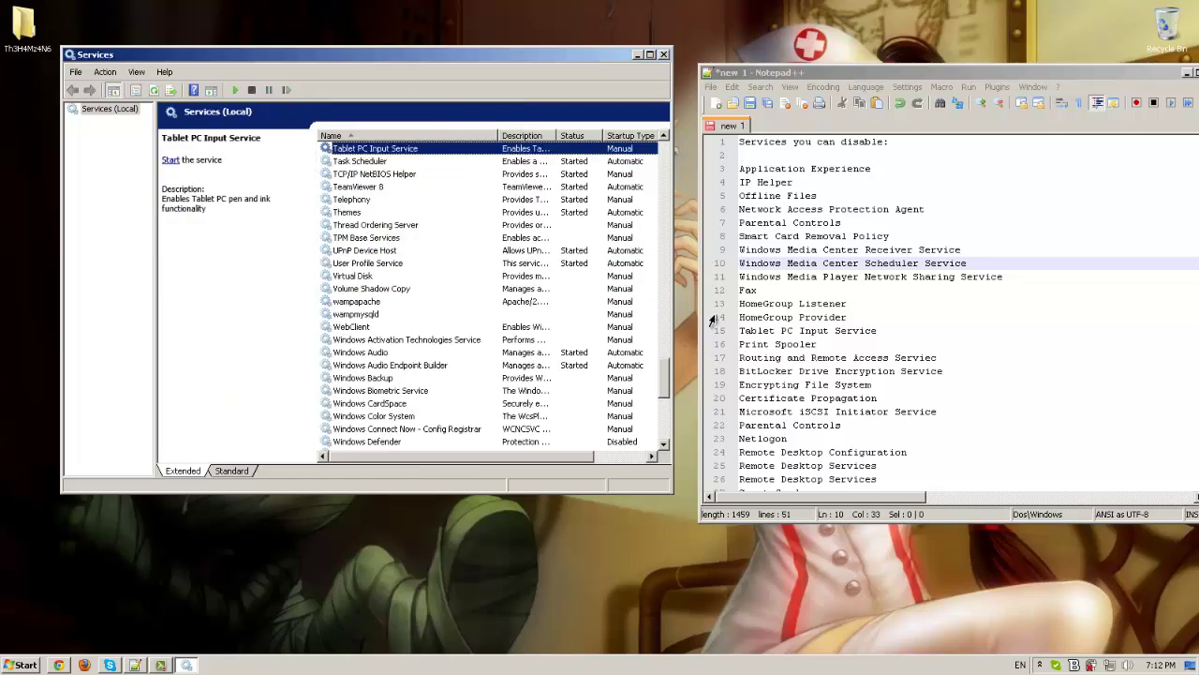
double_click(431, 153)
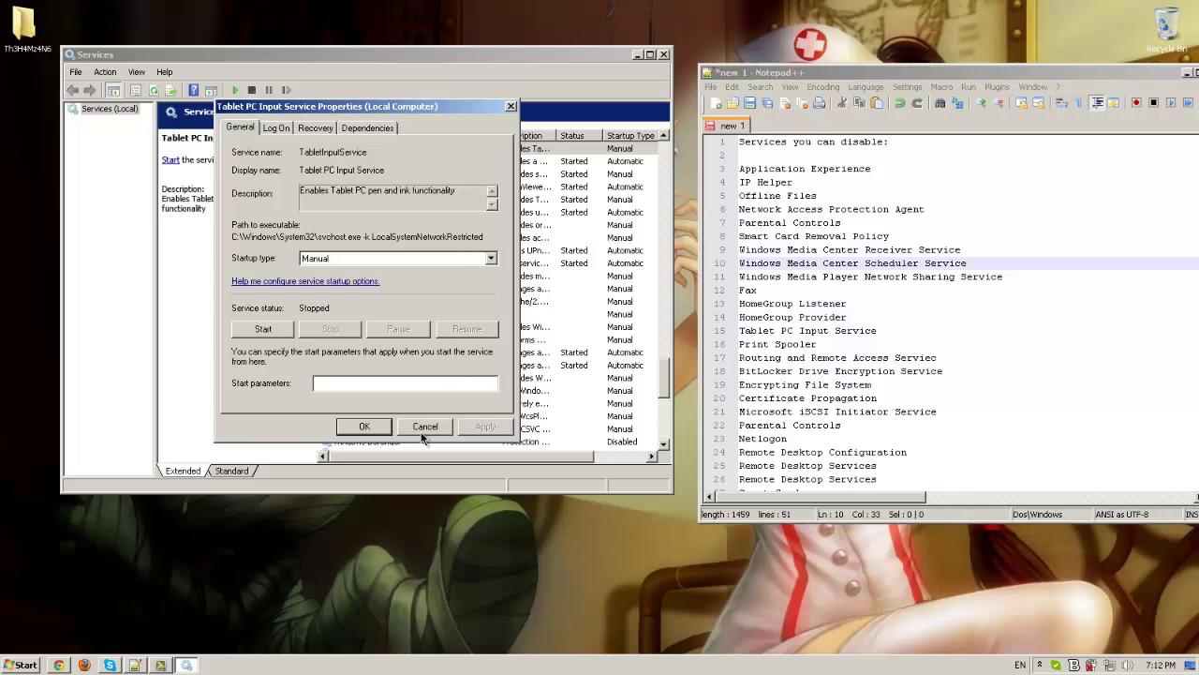
click(373, 255)
click(366, 303)
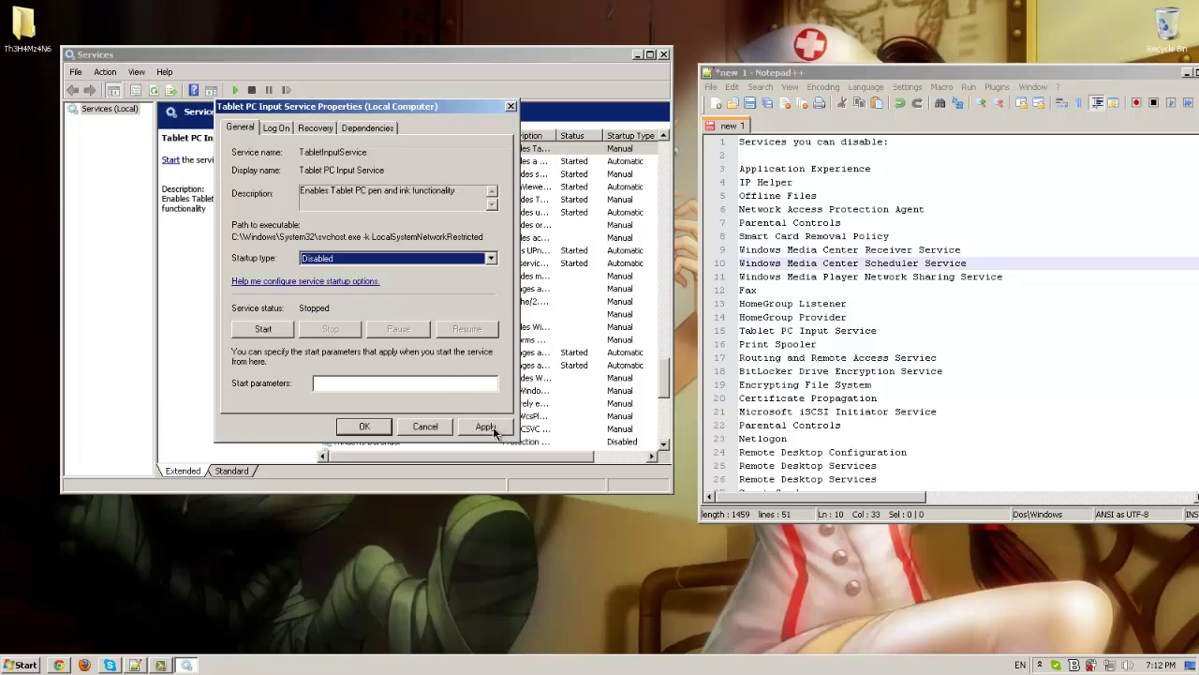
click(366, 429)
Find the Print Spooler service, check its startup type and status, and close its properties without changes
click(435, 227)
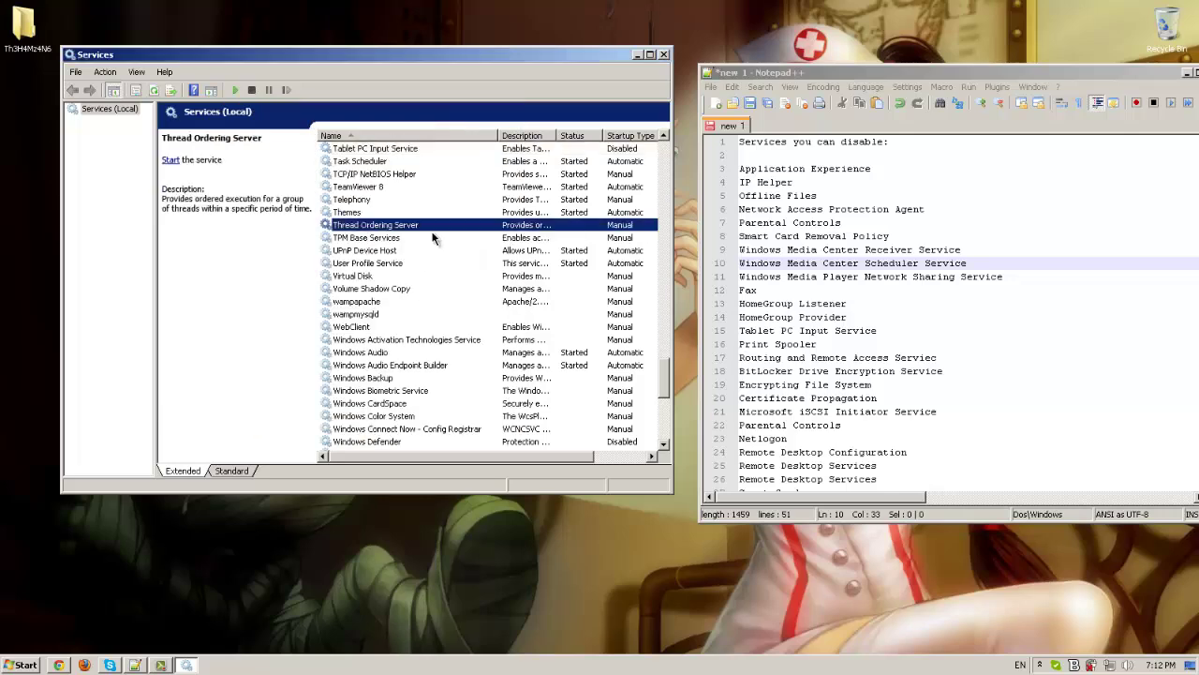
text(print)
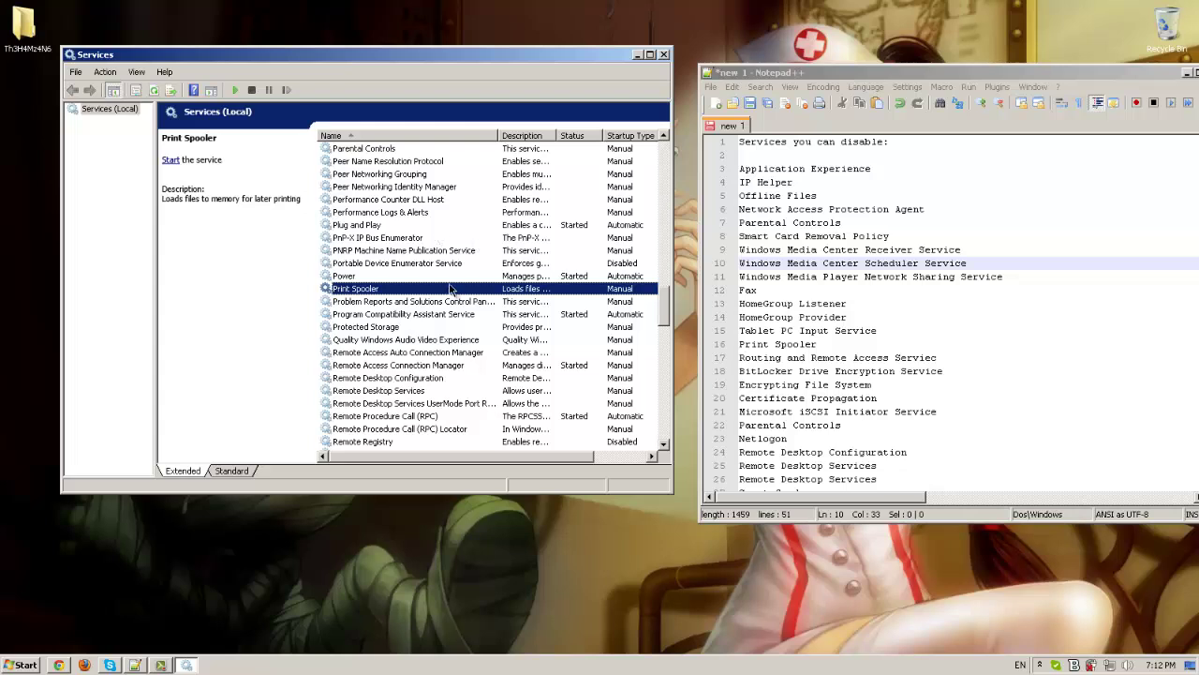
double_click(453, 290)
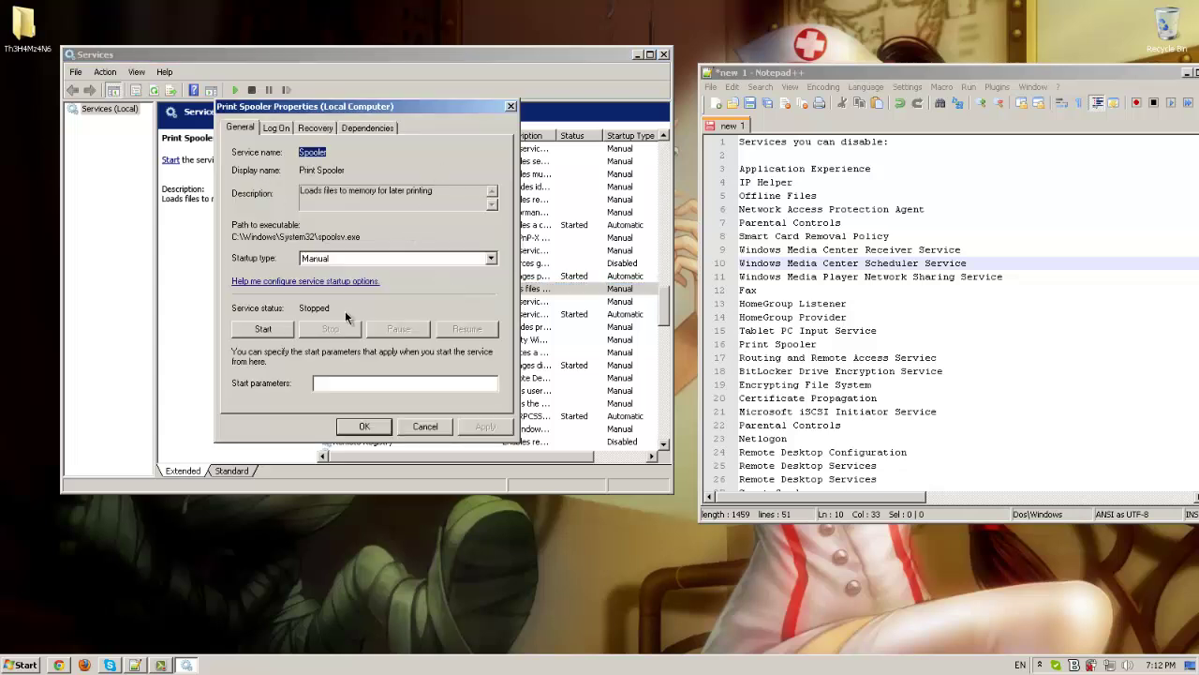
click(426, 429)
Find the Routing and Remote Access service, stop it, set its startup type to Manual, and apply and confirm the change
click(427, 251)
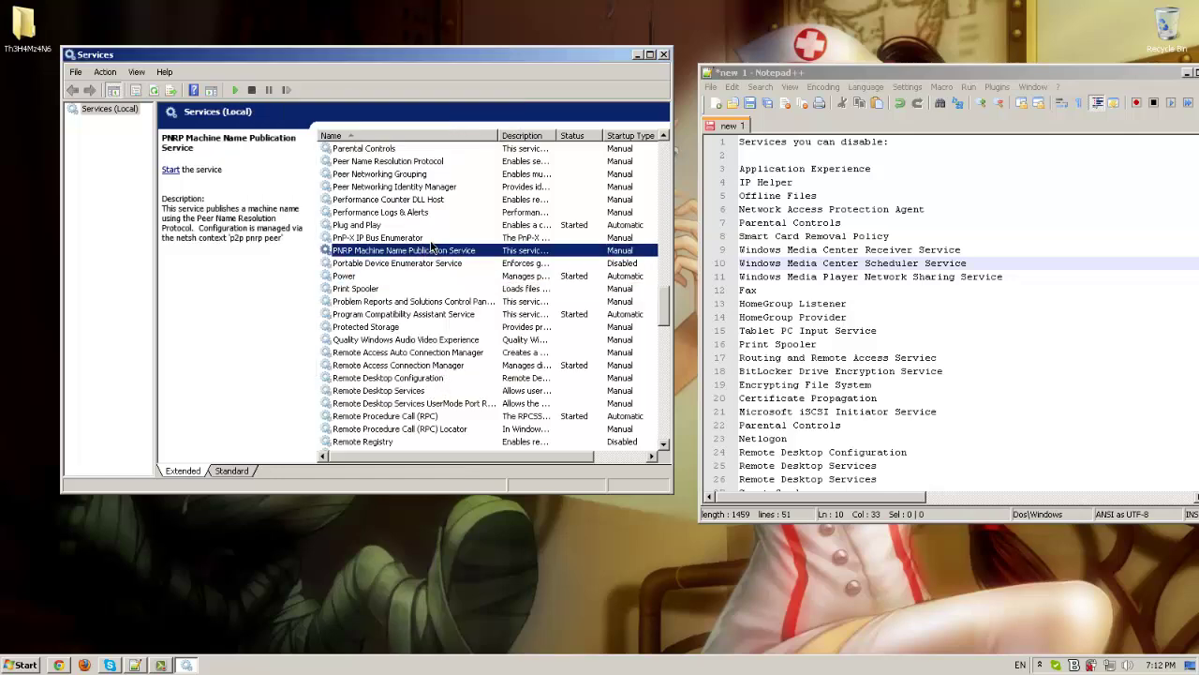
text(ro)
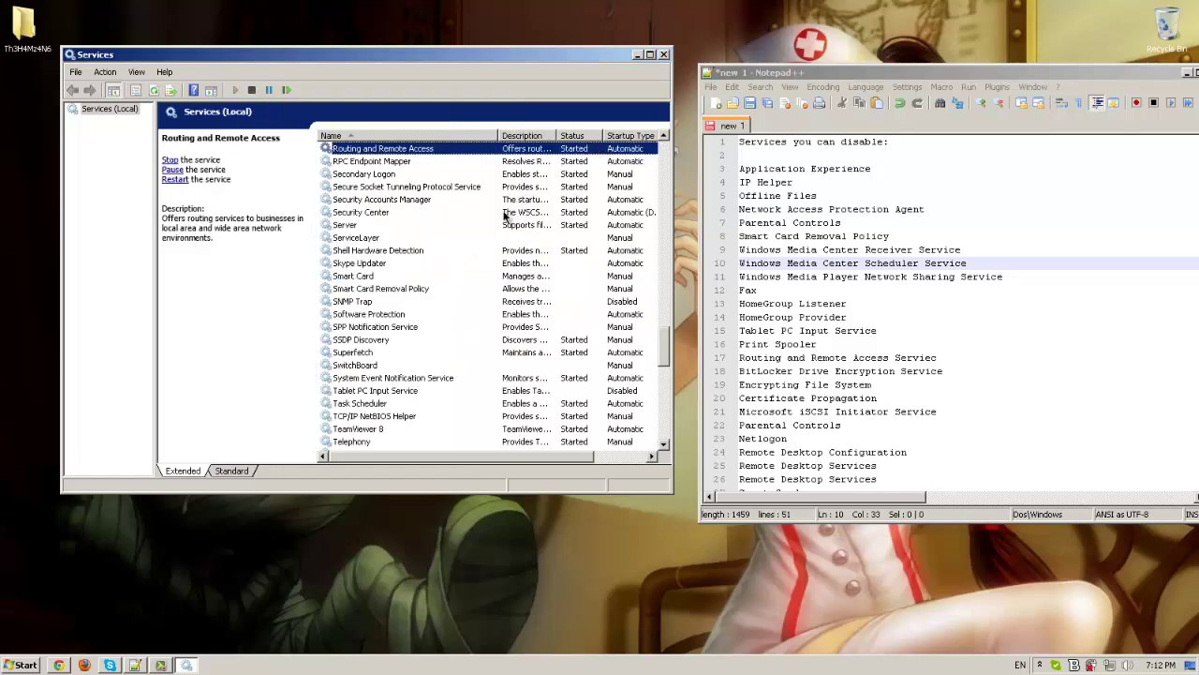
double_click(421, 152)
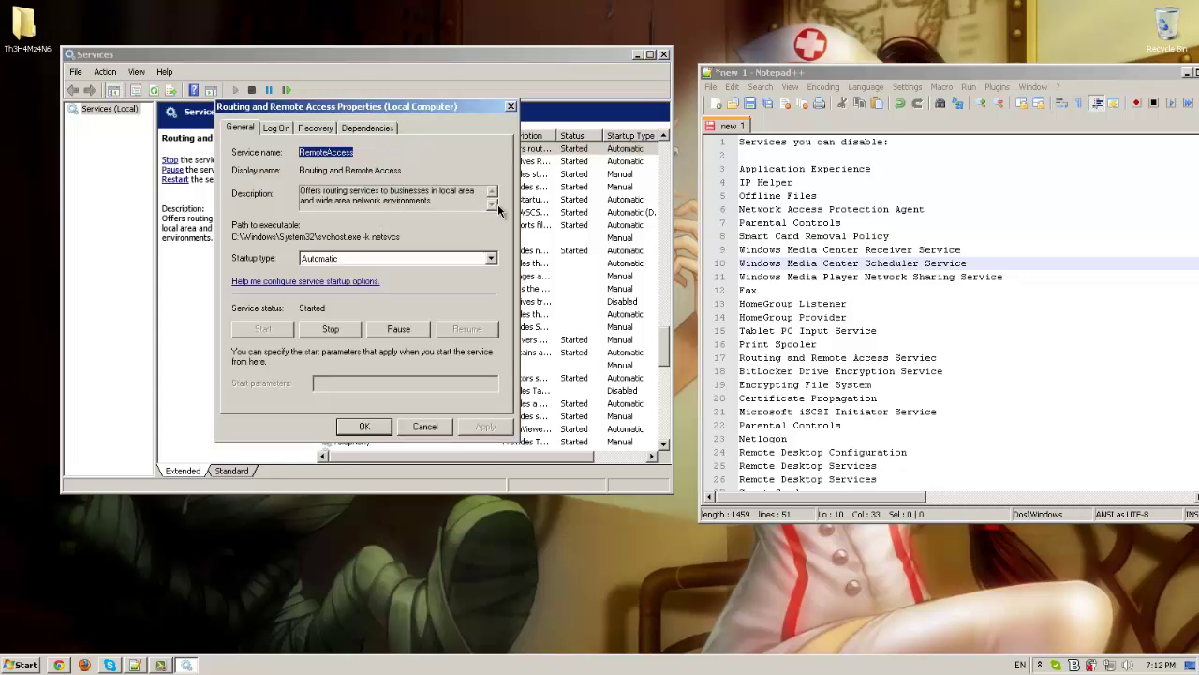
click(483, 258)
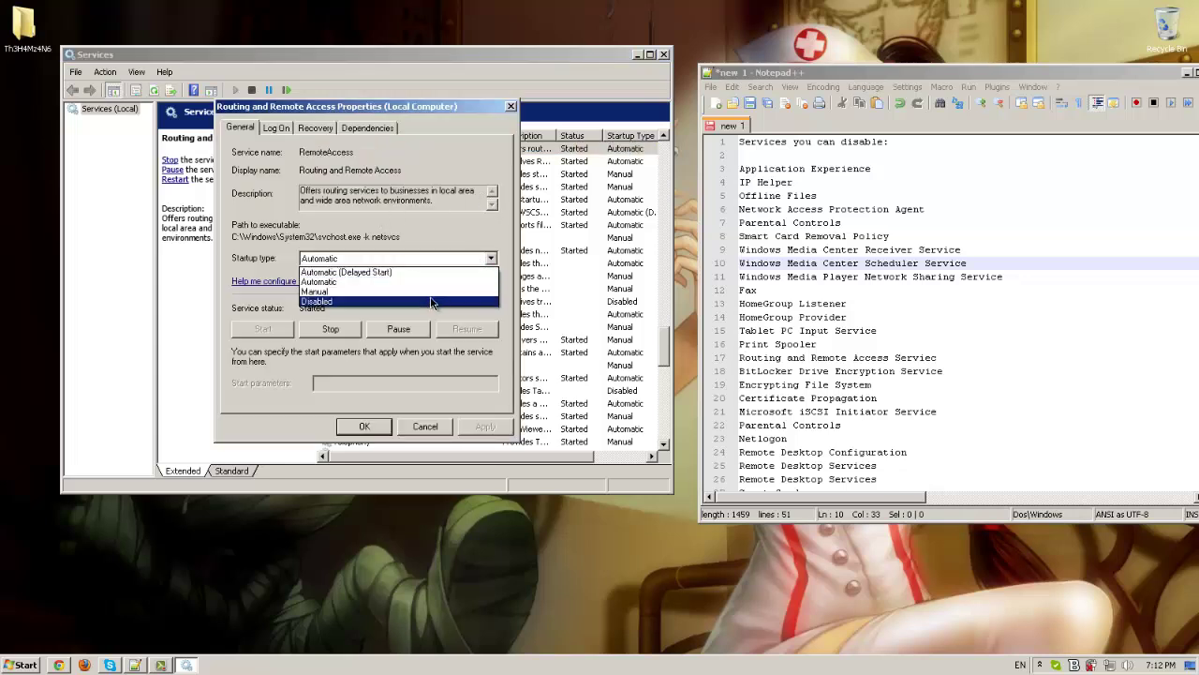
click(429, 302)
click(354, 332)
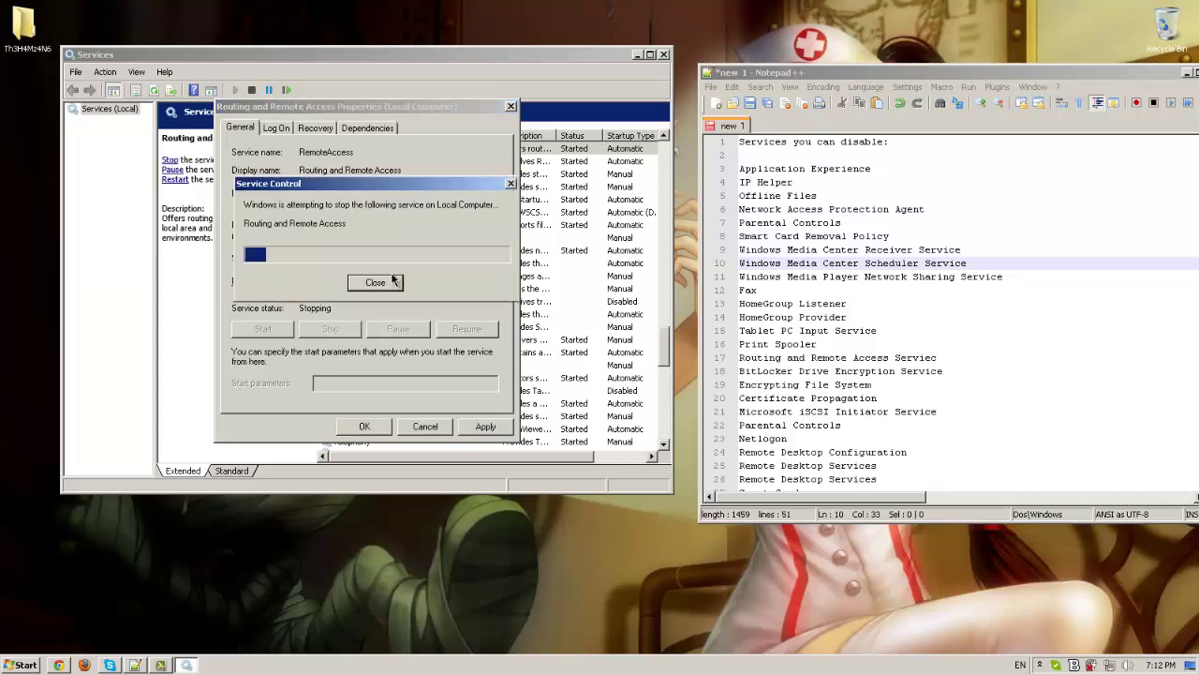
click(485, 426)
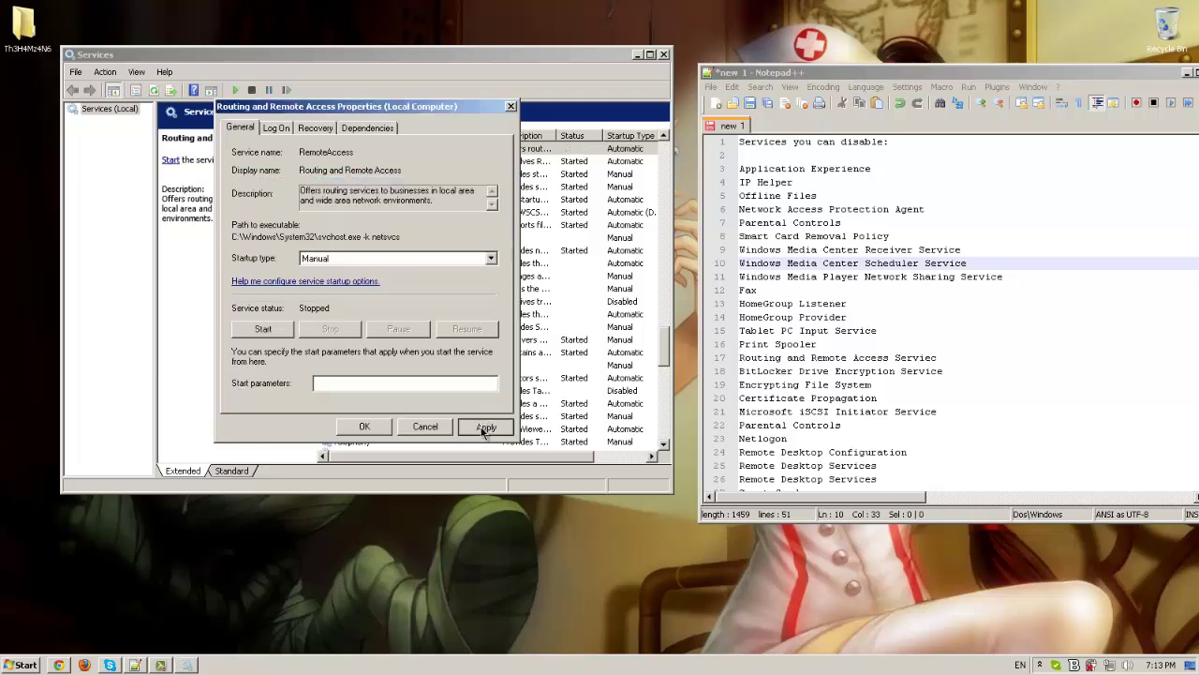
click(367, 427)
Find the BitLocker Drive Encryption Service, open its properties, and read through its full description
click(404, 304)
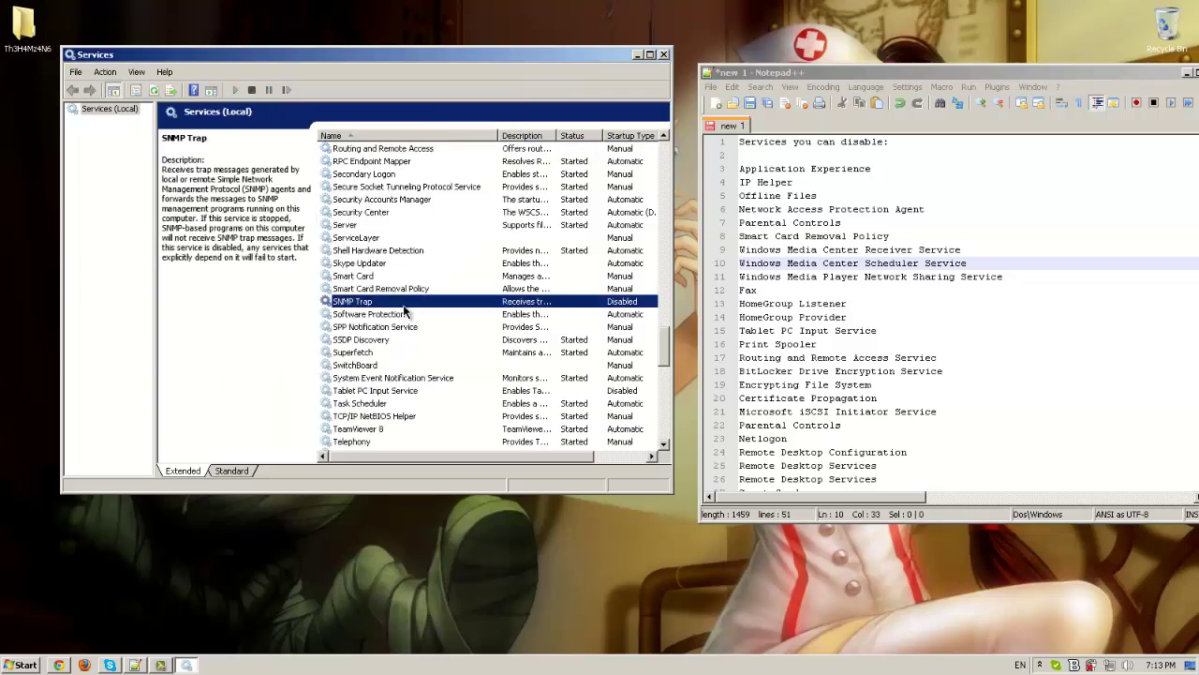
key(b)
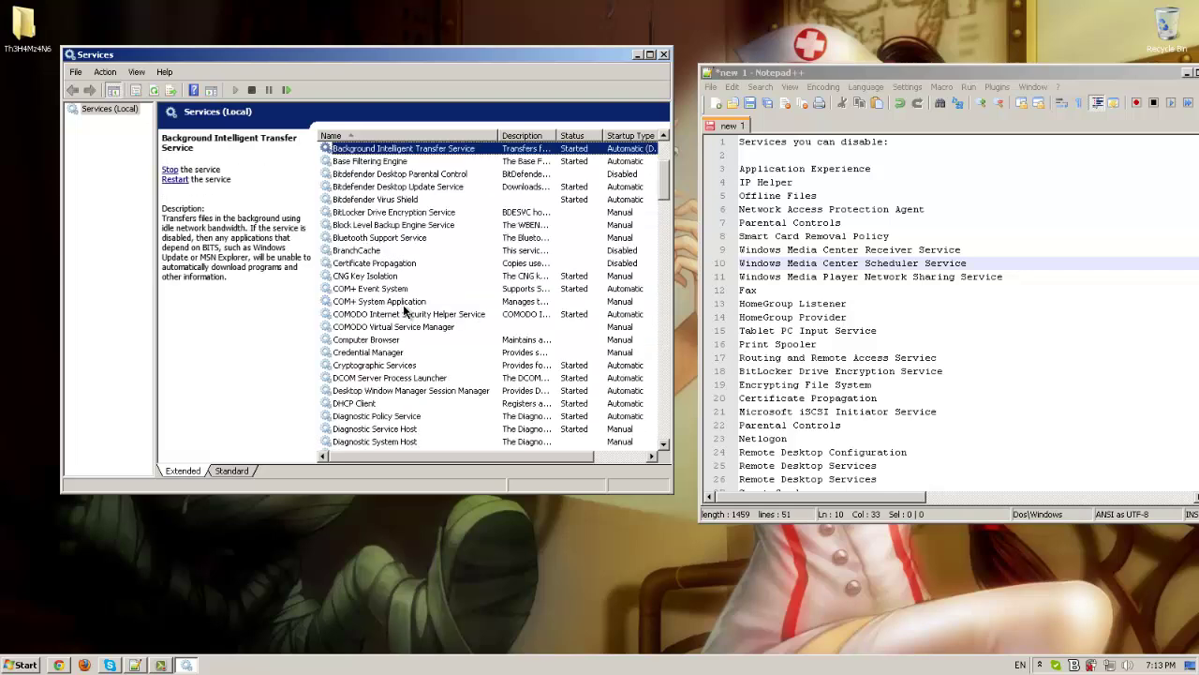
key(i)
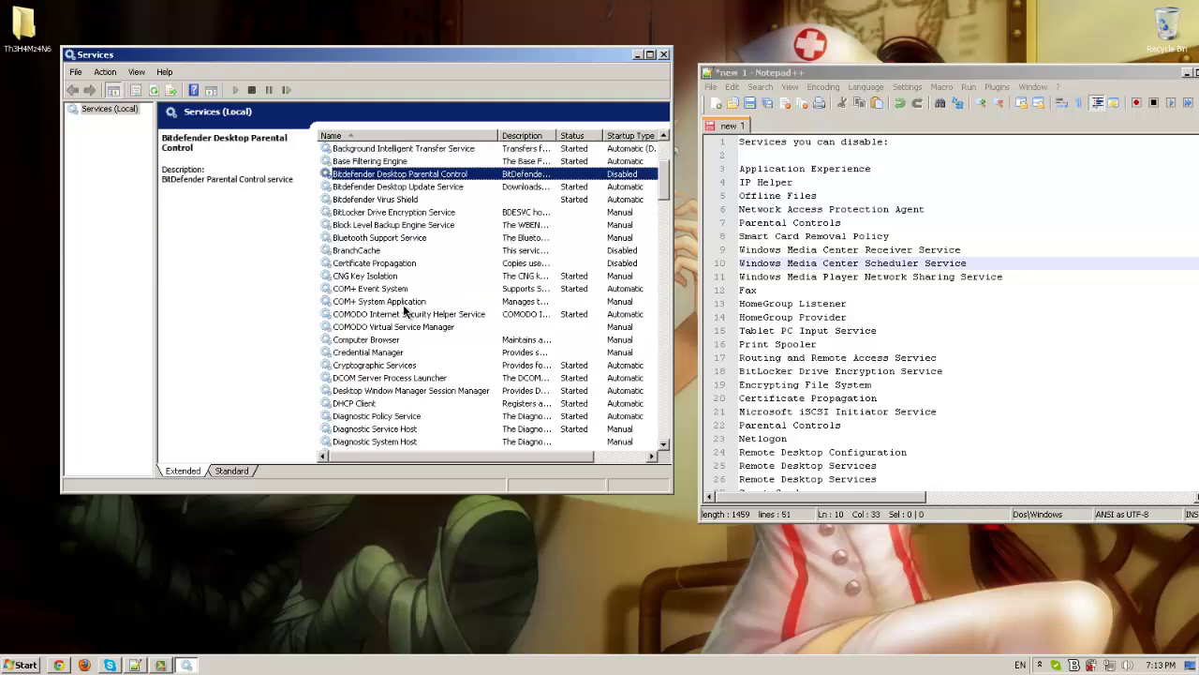
click(409, 213)
double_click(419, 215)
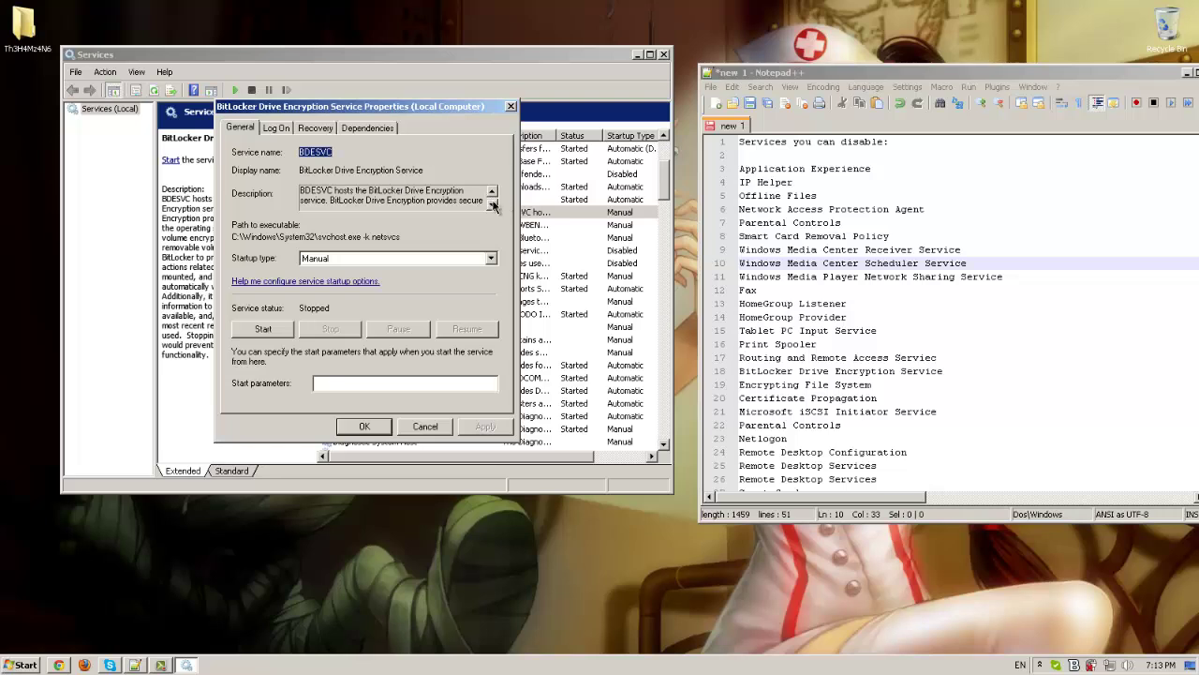
click(494, 207)
click(490, 192)
click(494, 206)
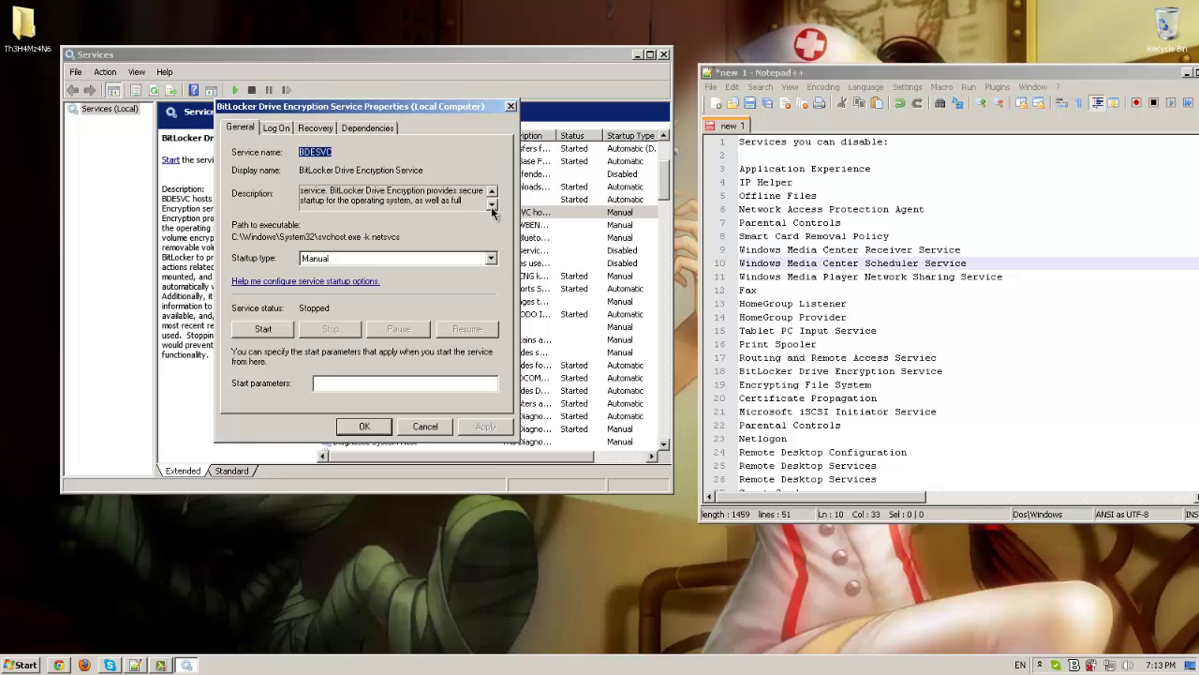
click(491, 205)
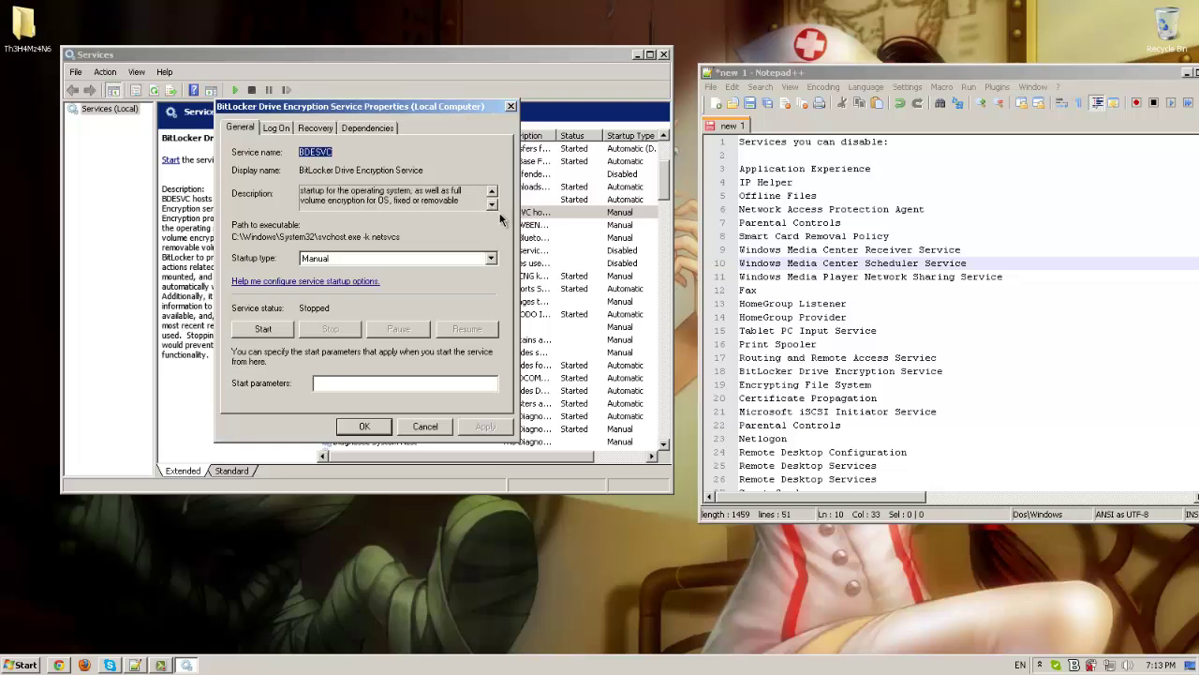
click(490, 206)
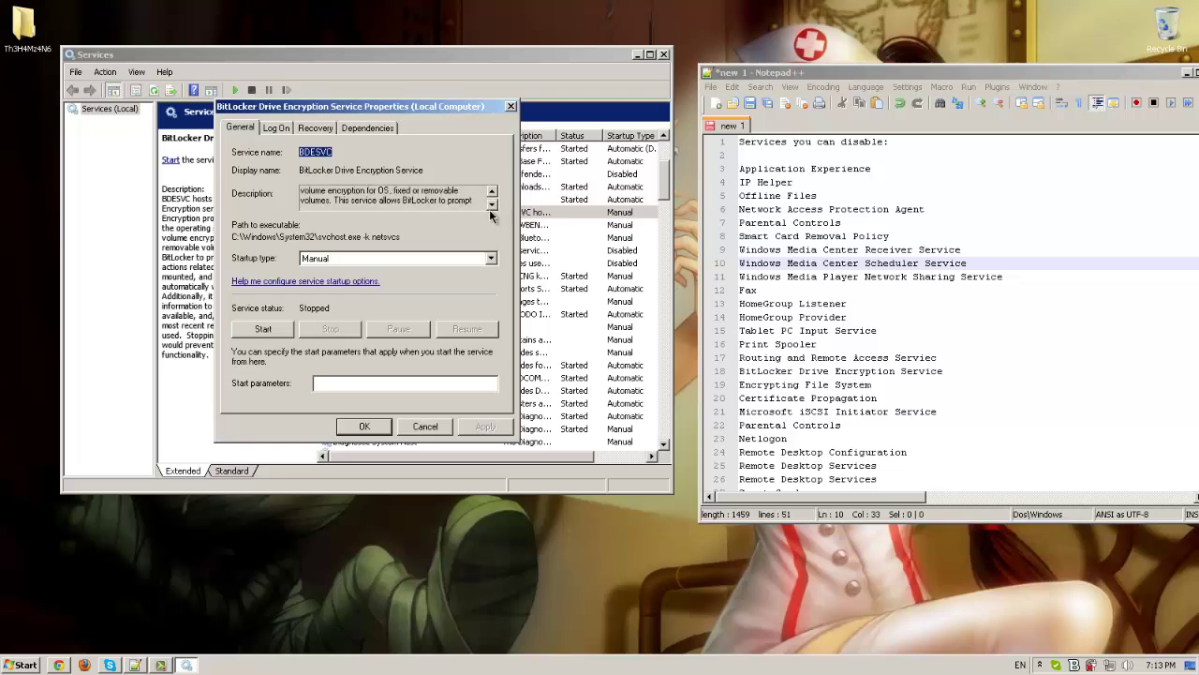
click(490, 208)
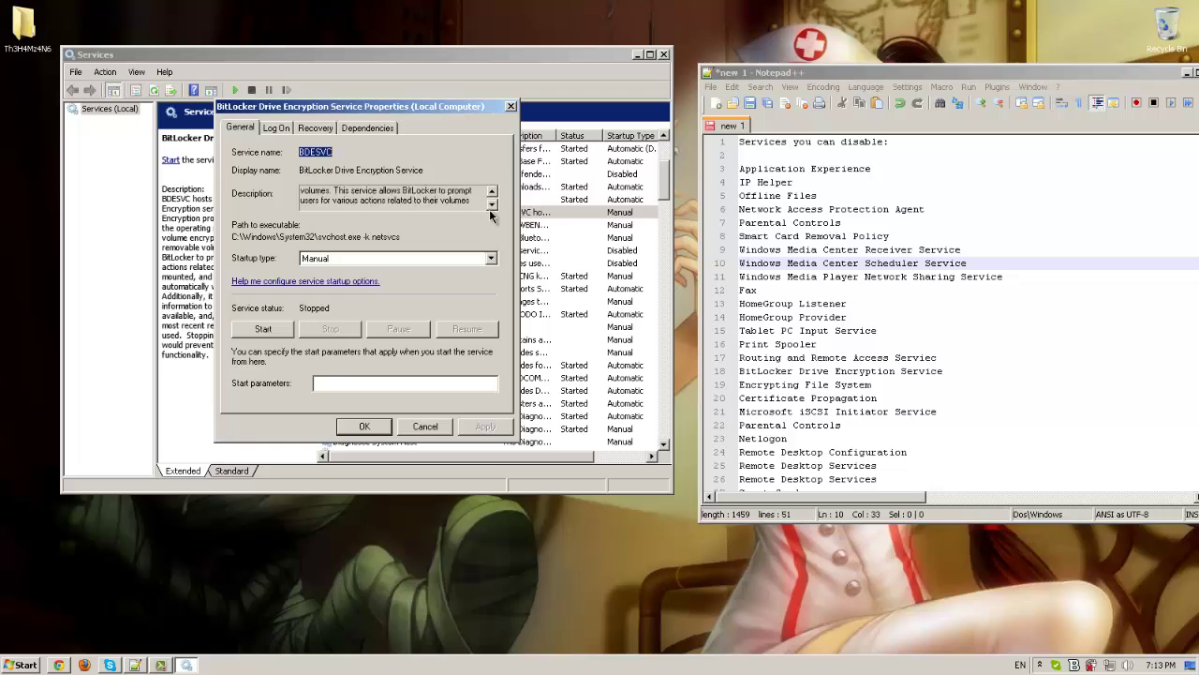
click(491, 205)
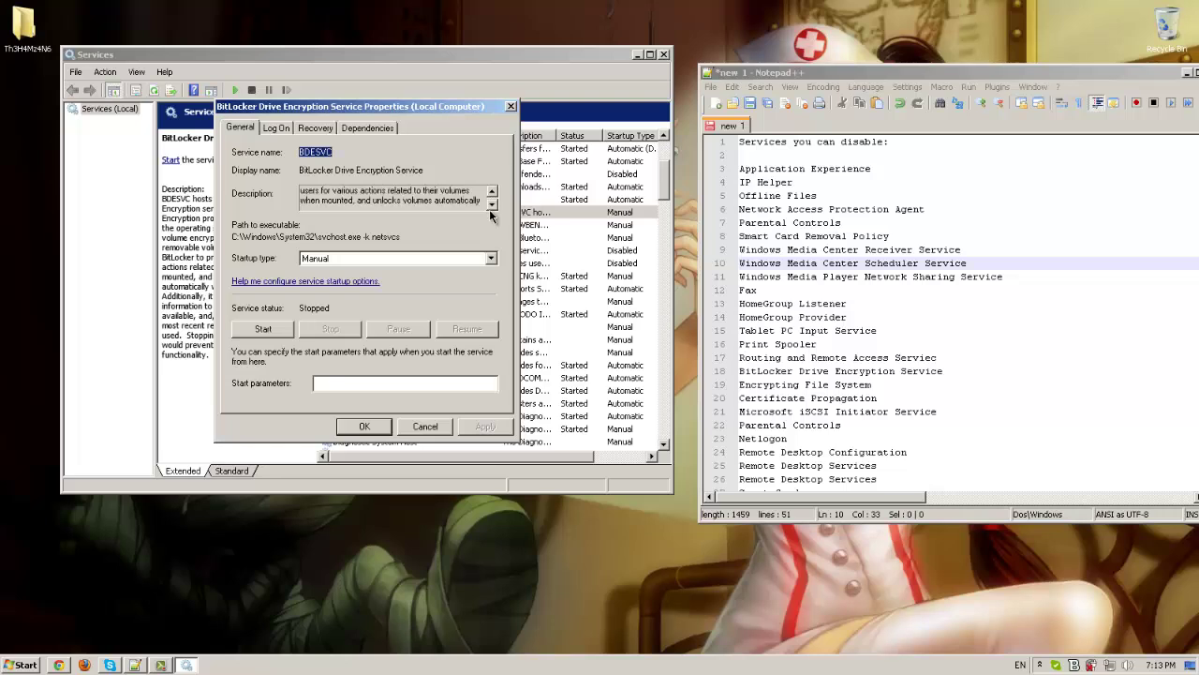
click(491, 205)
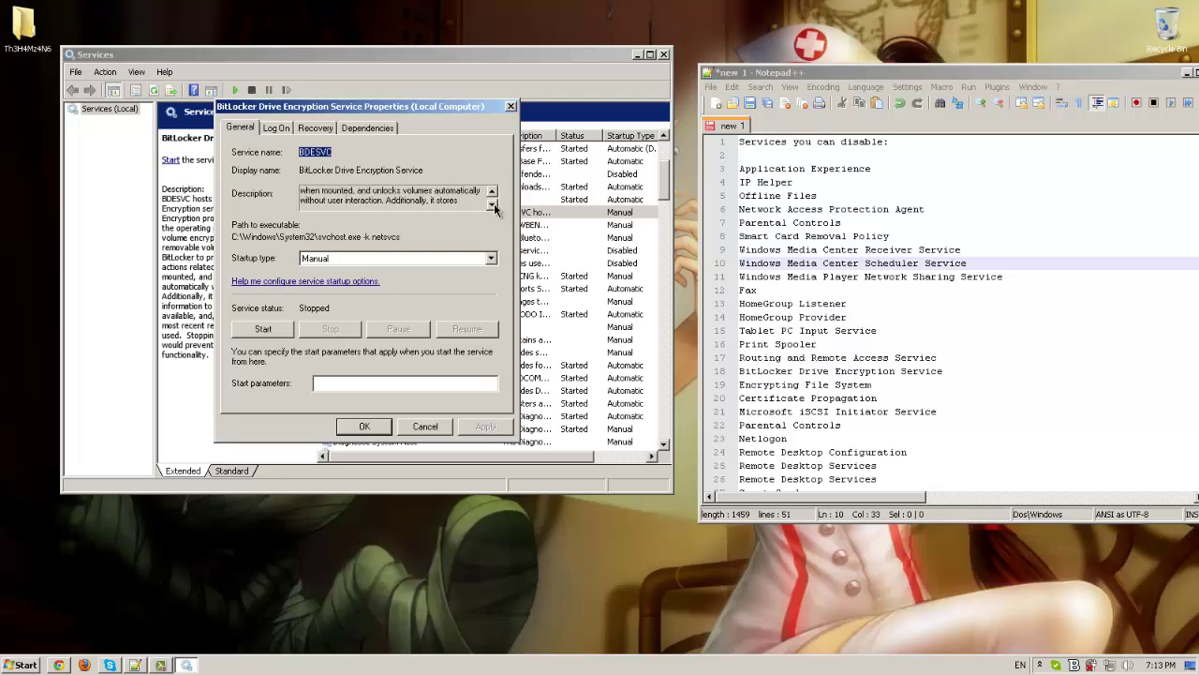
click(492, 205)
click(492, 206)
click(491, 207)
click(492, 206)
click(492, 206)
Choose Manual as the BitLocker Drive Encryption Service's startup type and confirm its properties
click(412, 257)
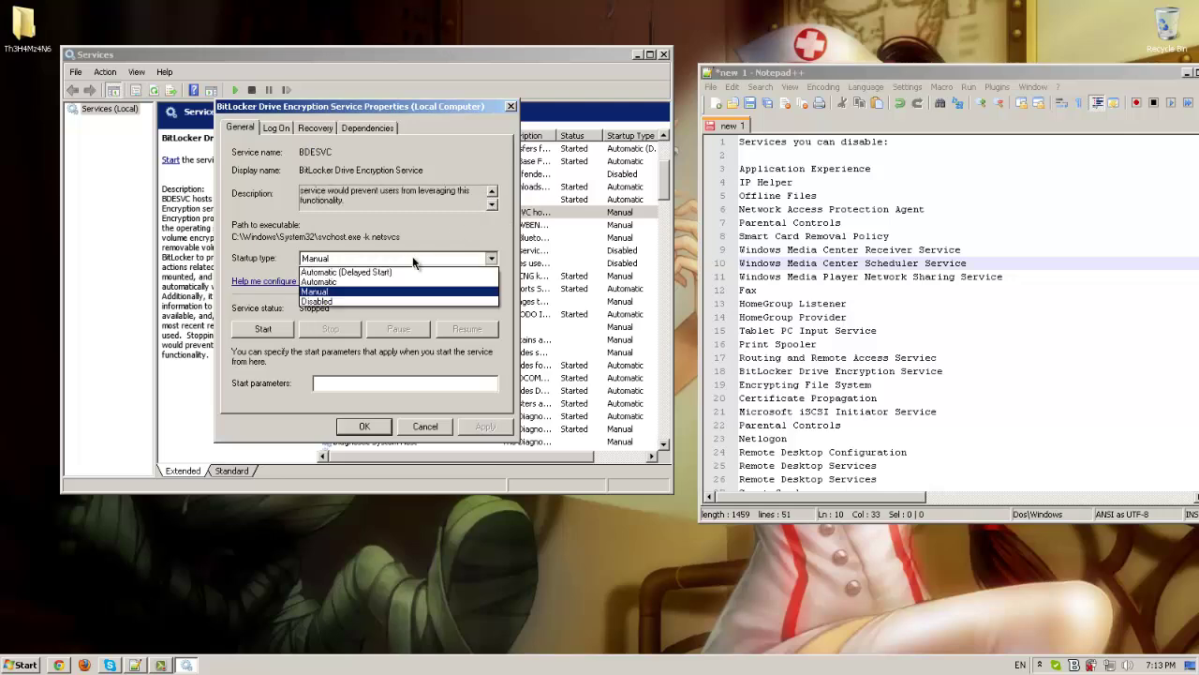
click(394, 291)
click(362, 426)
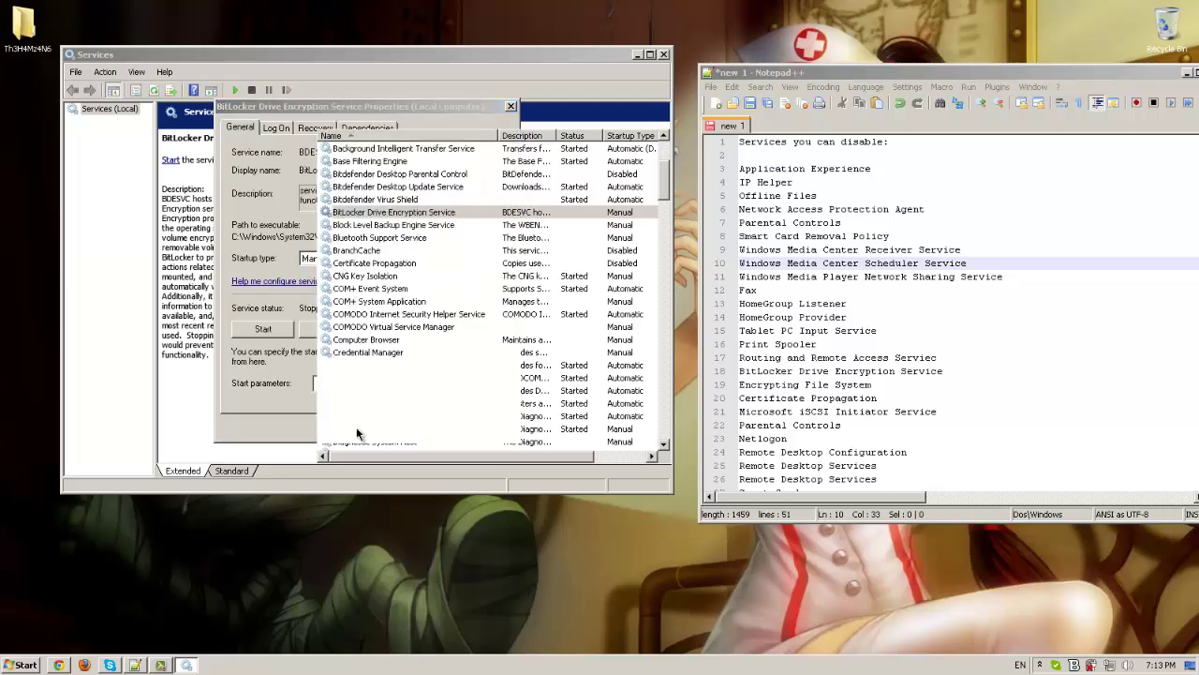
Find the Encrypting File System (EFS) service from the note, check its startup type and status, and close its properties without changes
click(532, 317)
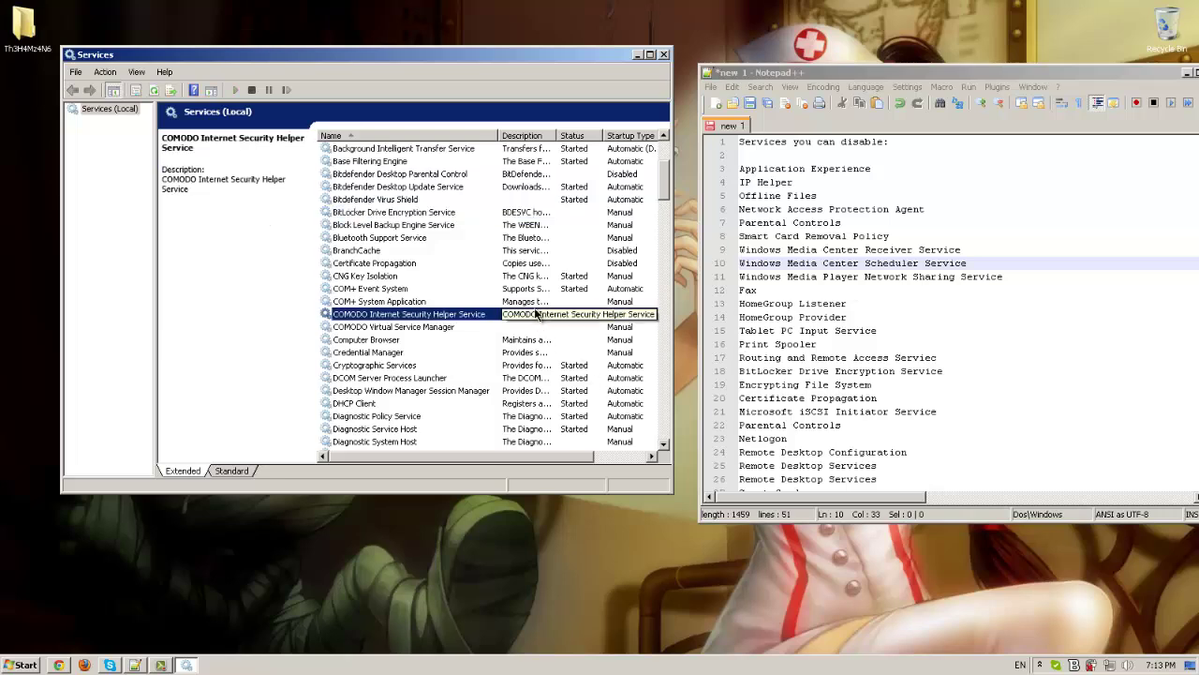
click(770, 384)
click(576, 353)
text(en)
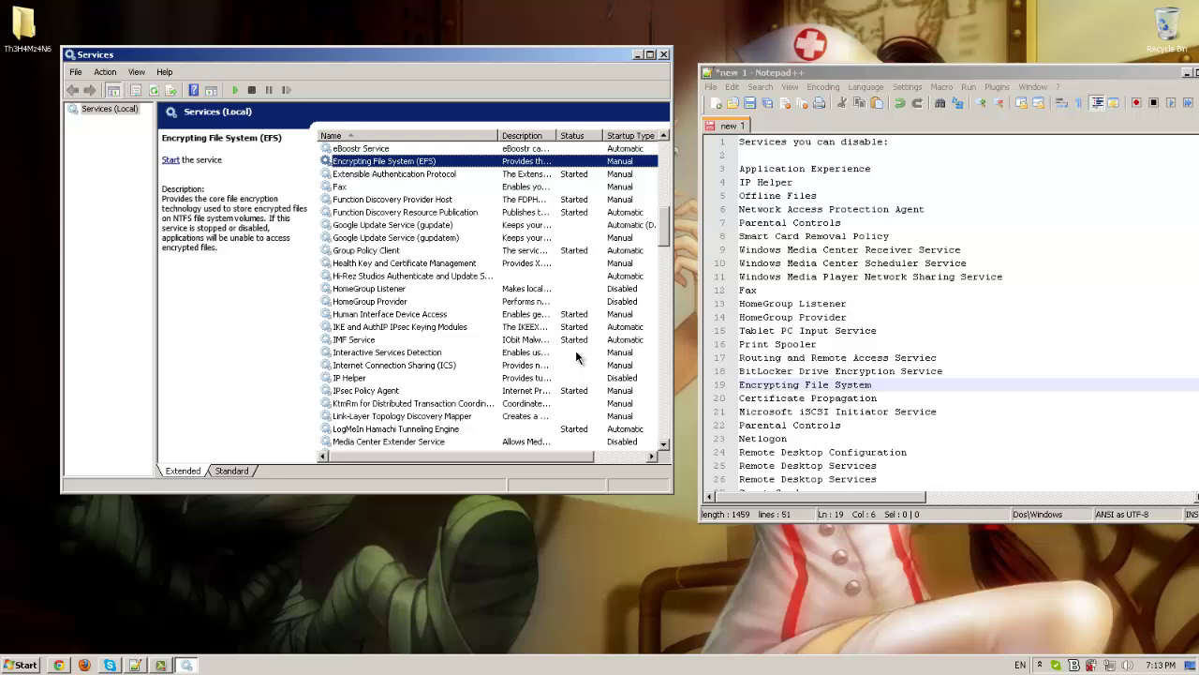
double_click(449, 166)
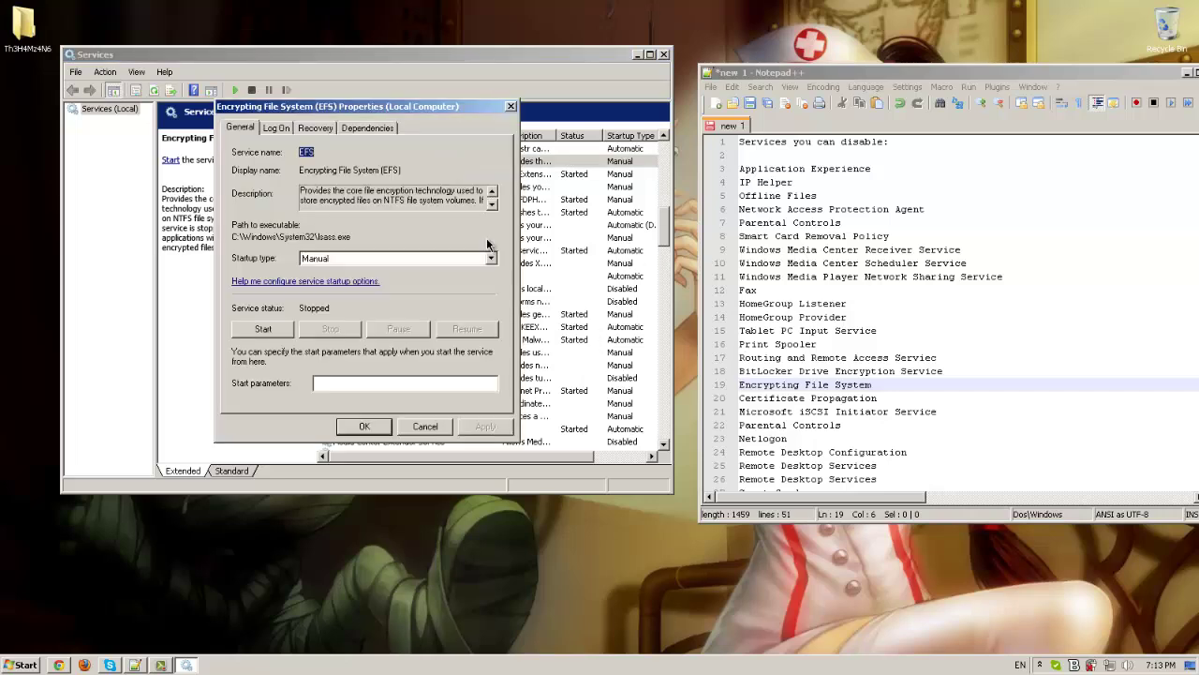
click(425, 426)
Find the Certificate Propagation service, check its startup type and status, and close its properties without changes
click(424, 301)
text(ce)
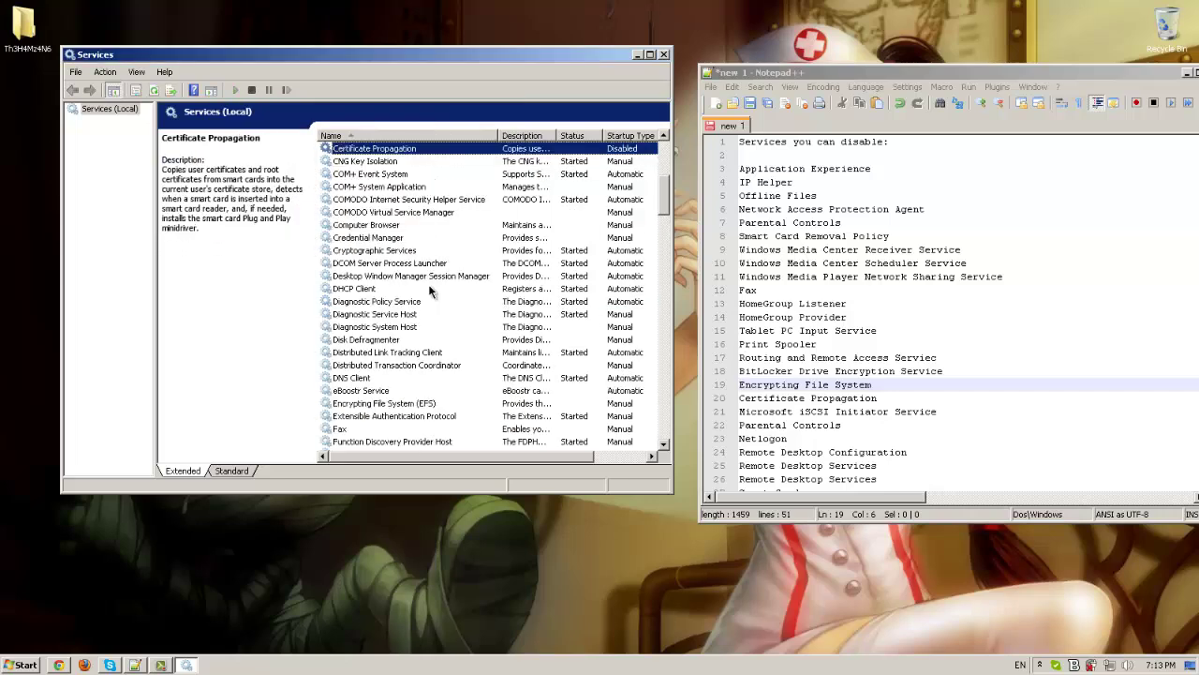
double_click(405, 150)
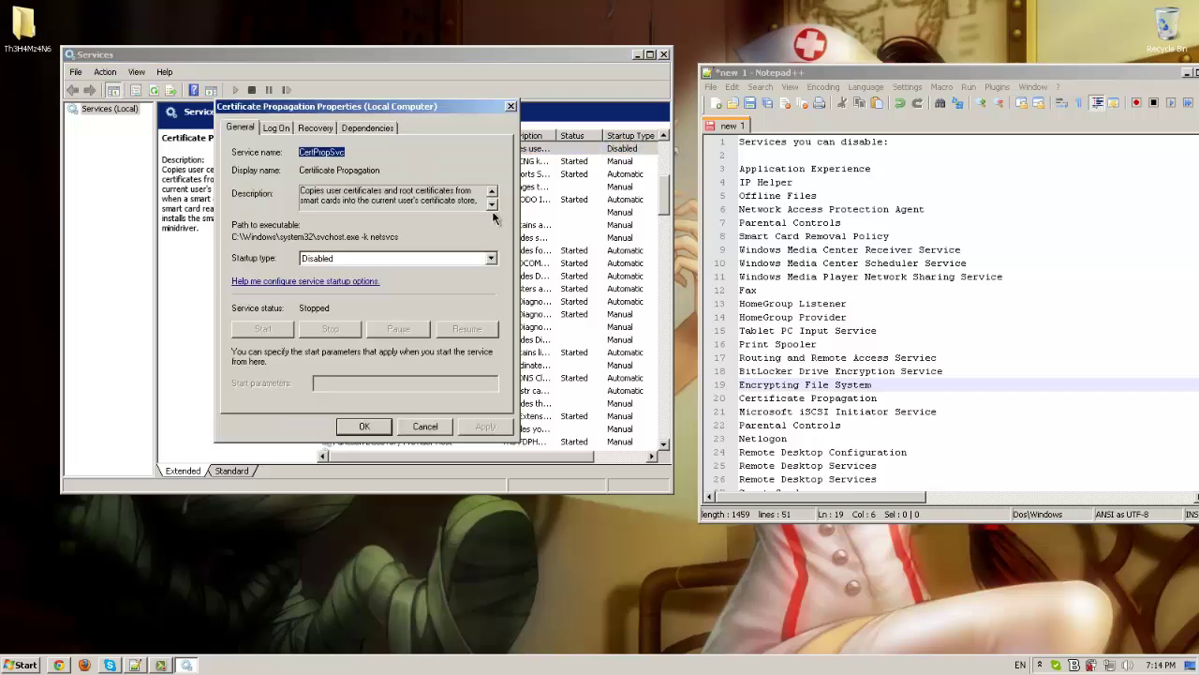
click(422, 427)
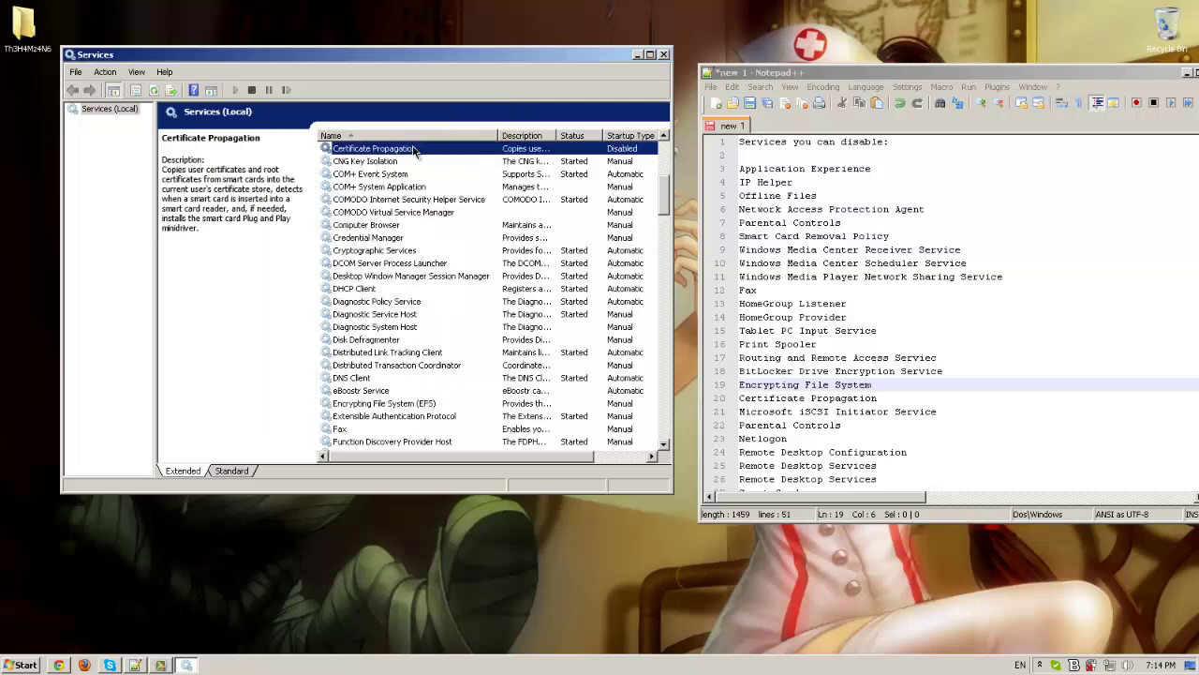
Find the Microsoft iSCSI Initiator Service, check its startup type and status, and close its properties without changes
click(398, 187)
key(m)
key(i)
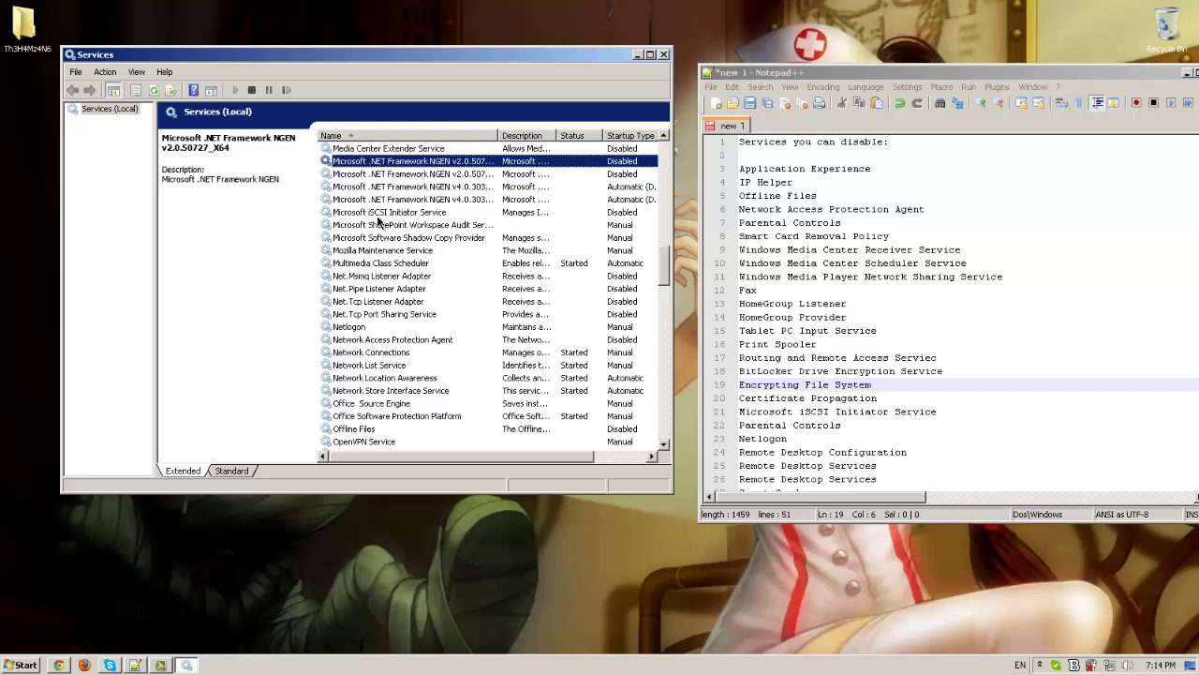
double_click(379, 215)
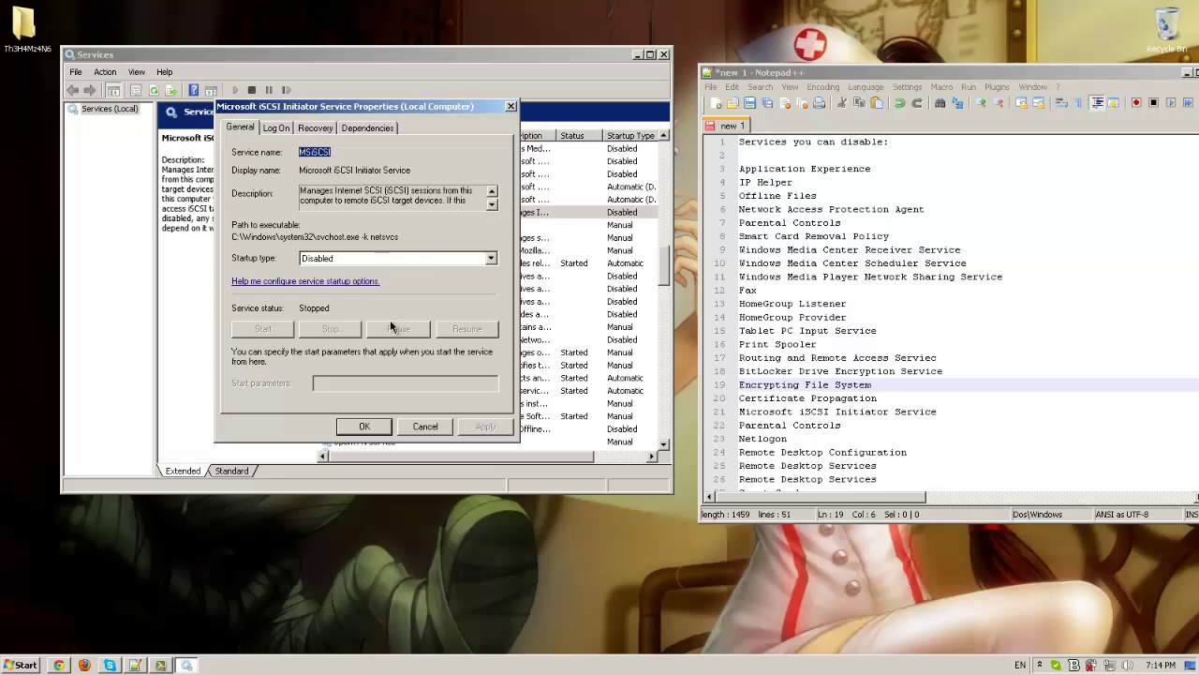
click(424, 426)
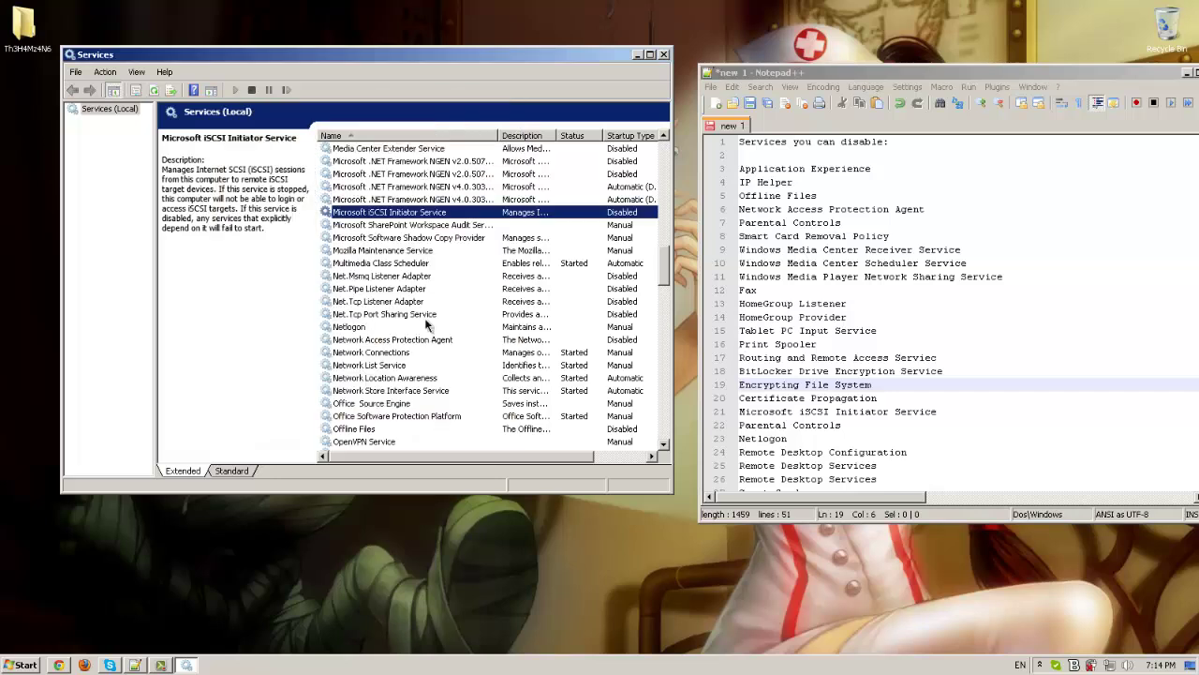
Find the Netlogon service, check its startup type and status, and close its properties without changes
click(412, 225)
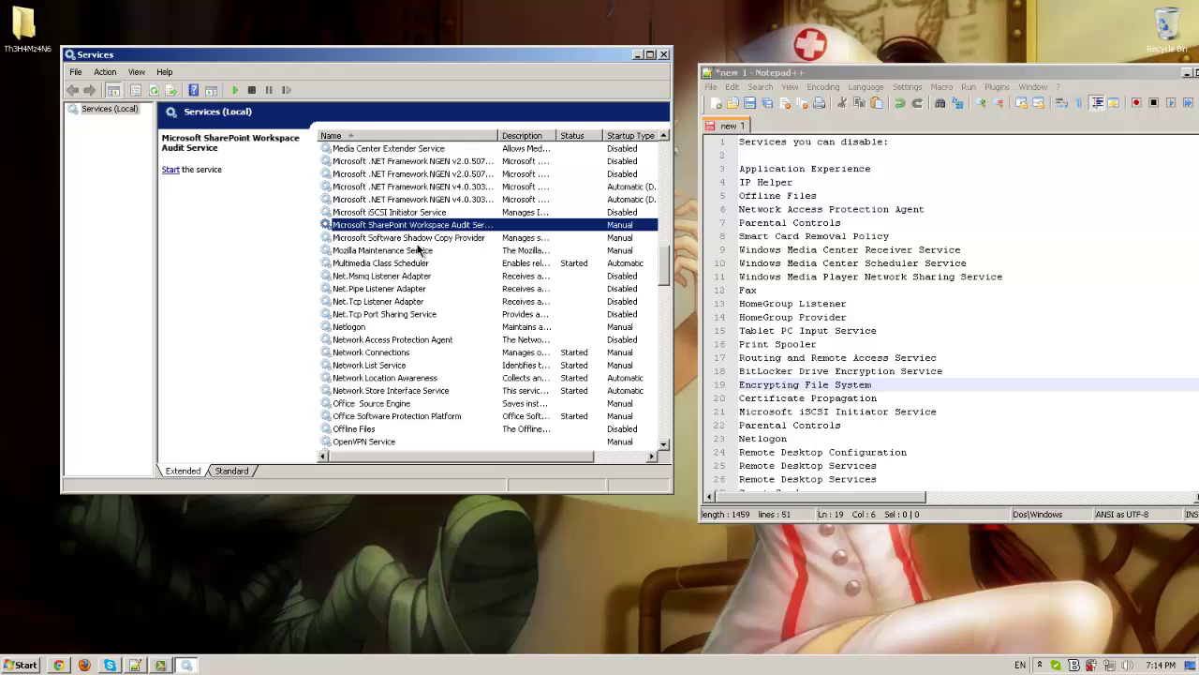
text(netlogon)
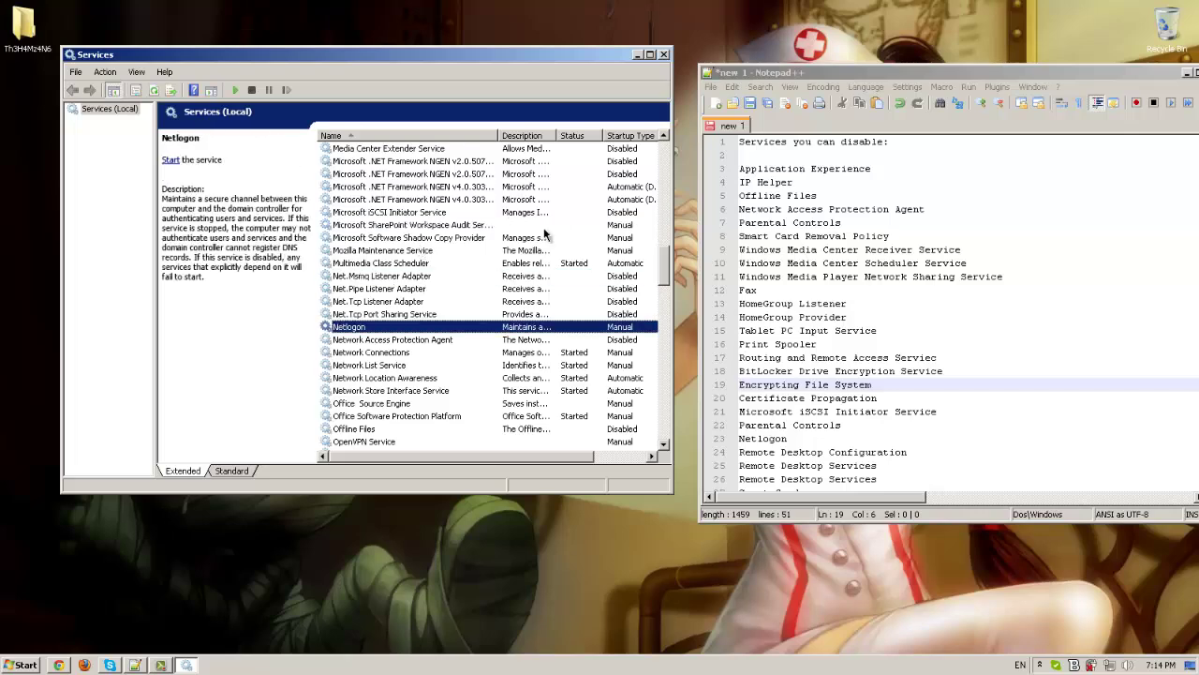
double_click(534, 328)
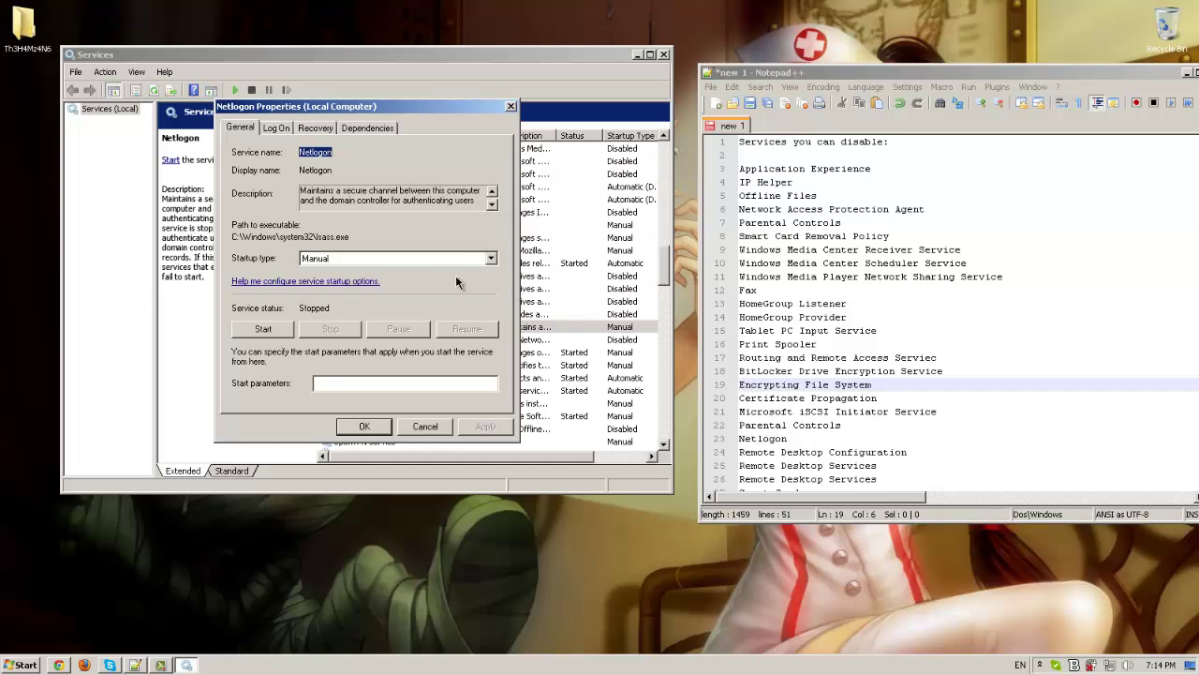
click(429, 427)
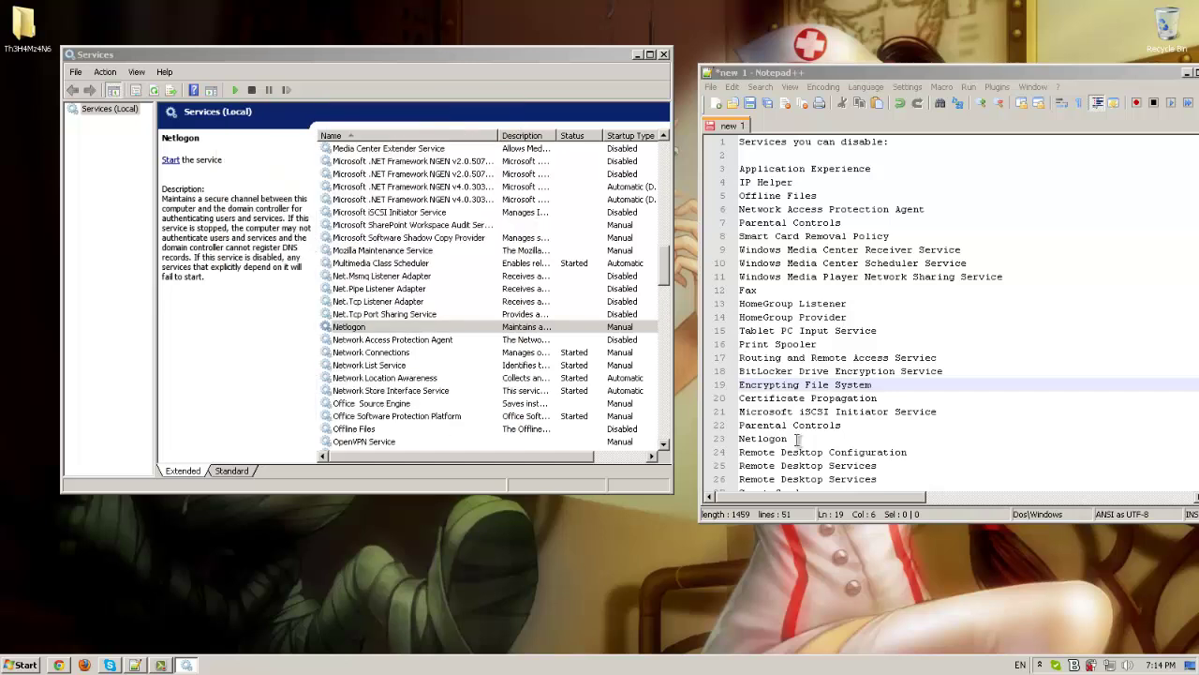
Find the Remote Desktop Configuration service, check its startup type and status, and close its properties without changes
click(796, 438)
click(370, 329)
key(r)
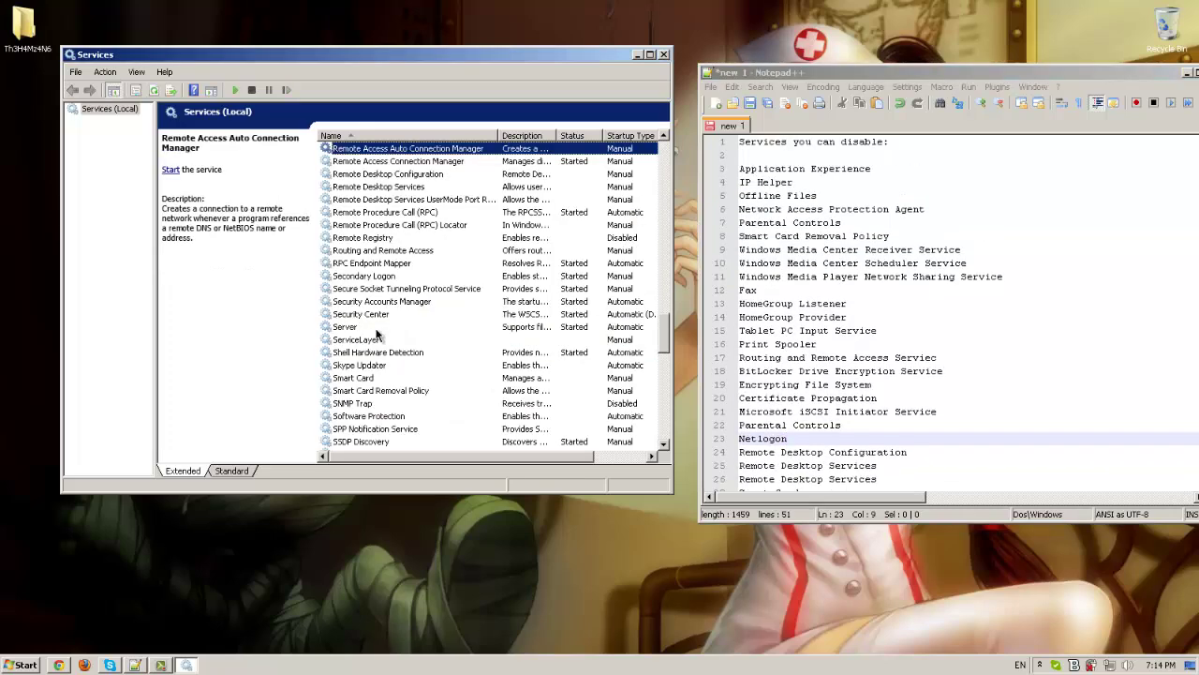
click(440, 199)
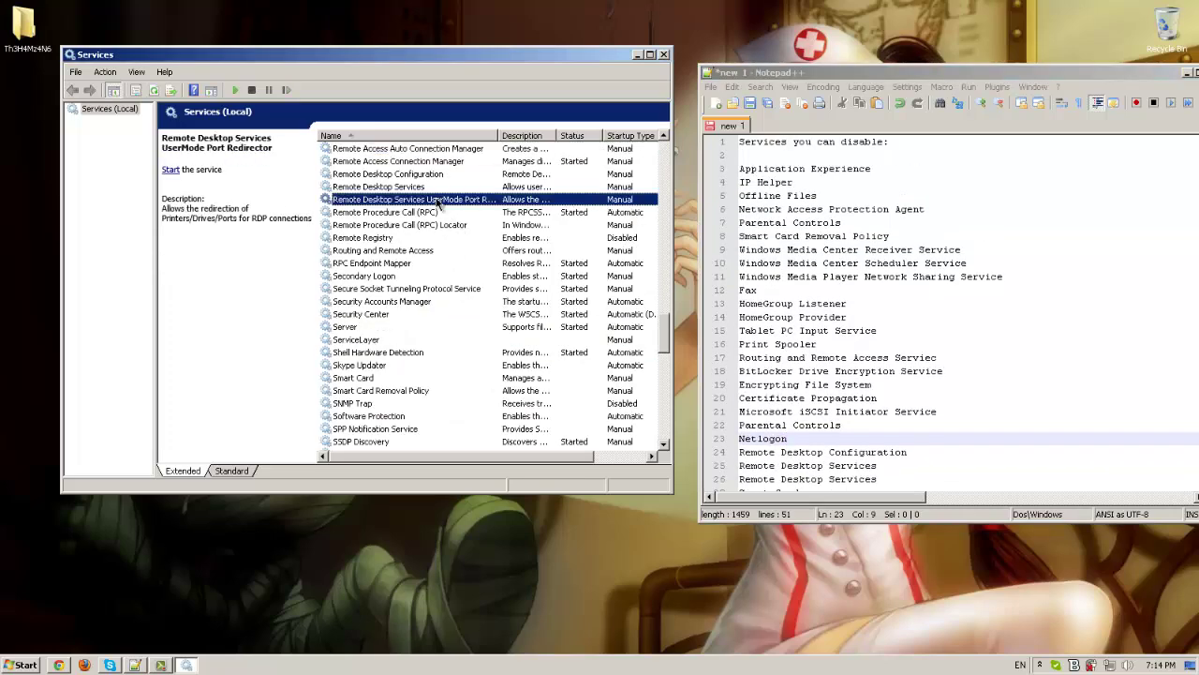
click(436, 212)
click(414, 187)
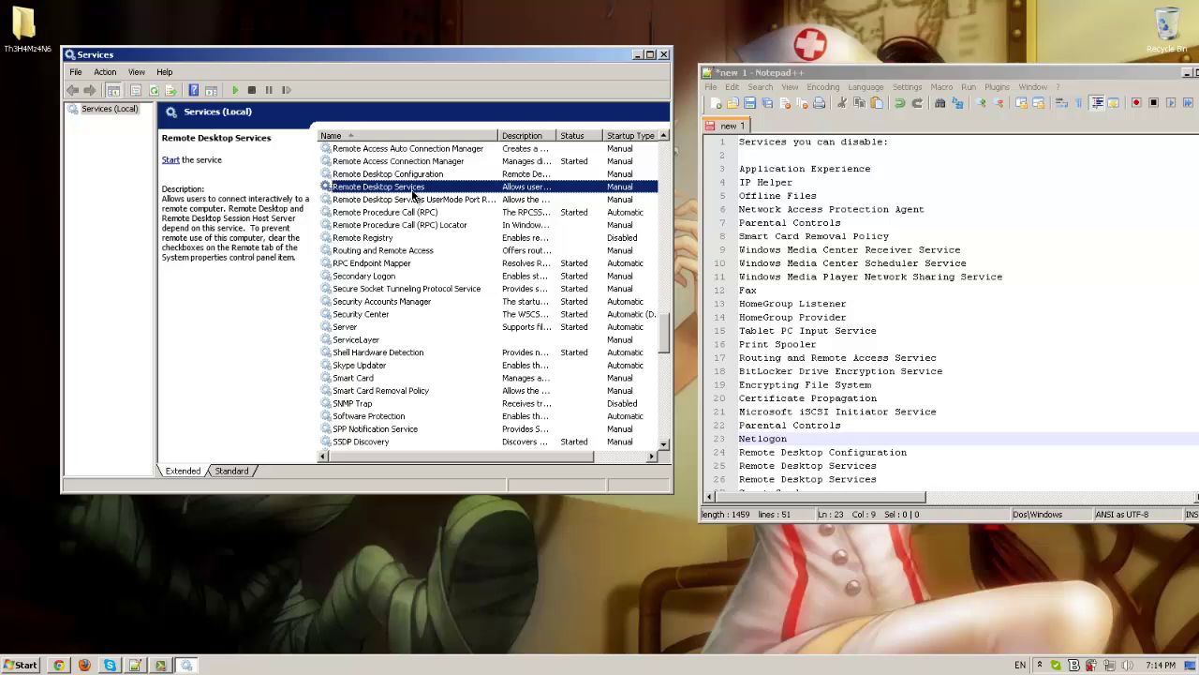
double_click(429, 176)
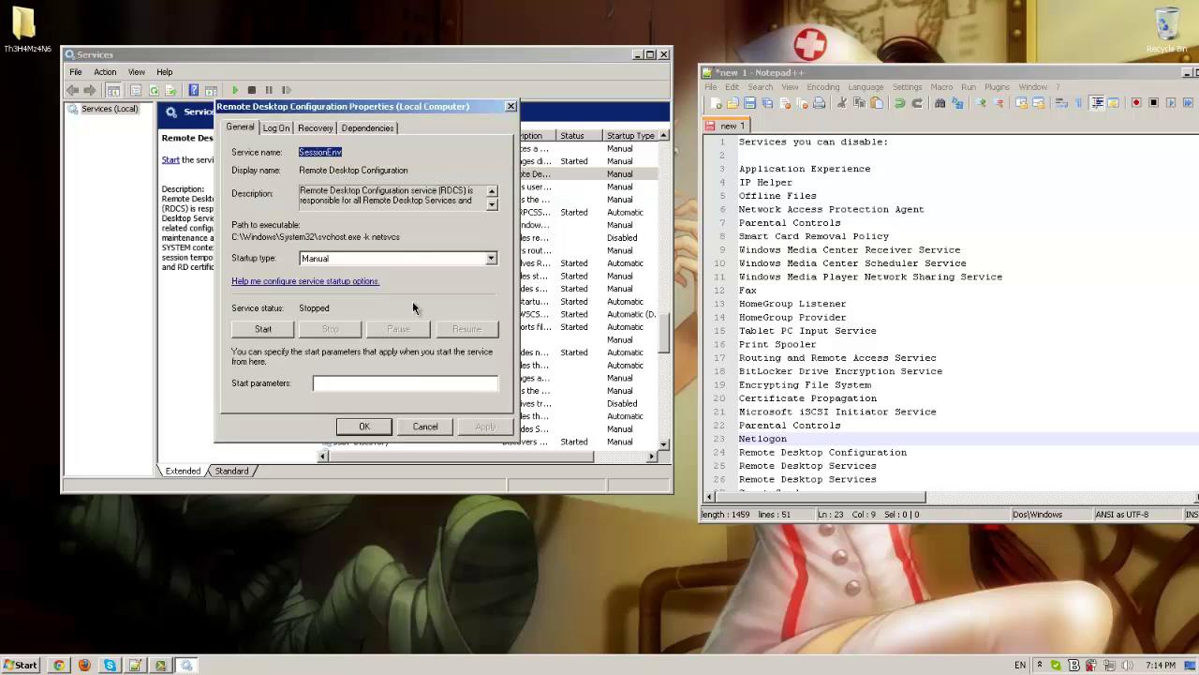
click(429, 427)
Compare the Remote Desktop Services and Remote Registry entries in the services list with the note's list of services to disable
click(420, 187)
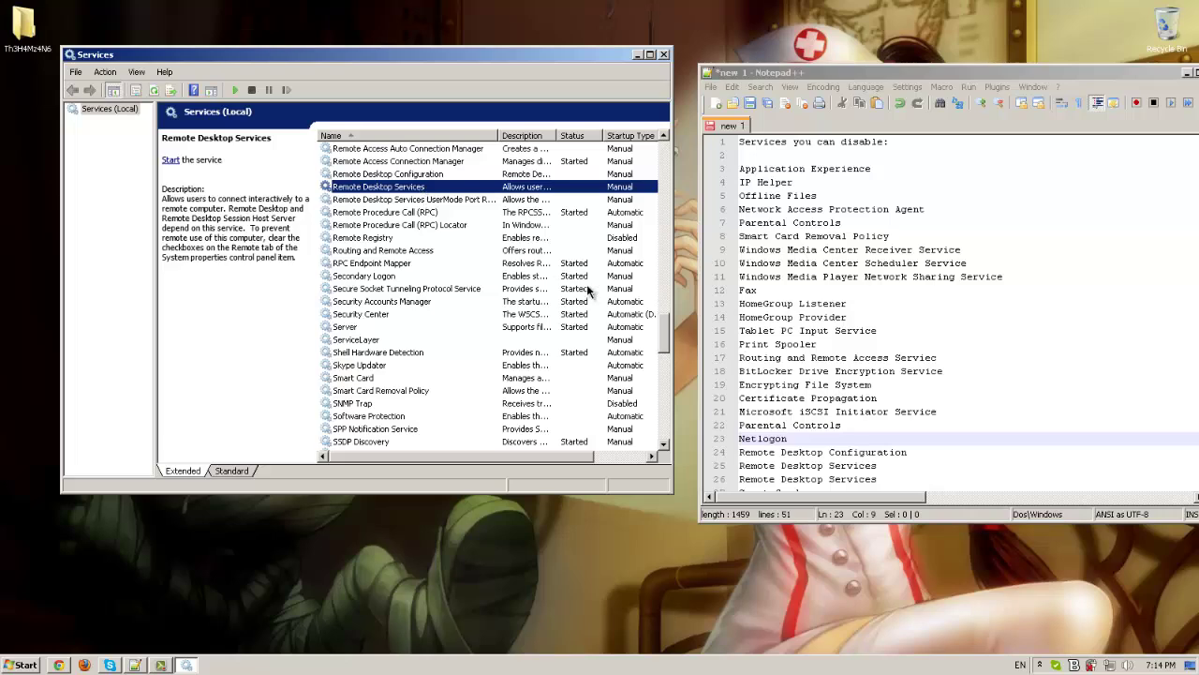
click(814, 370)
scroll(811, 372, down, 3)
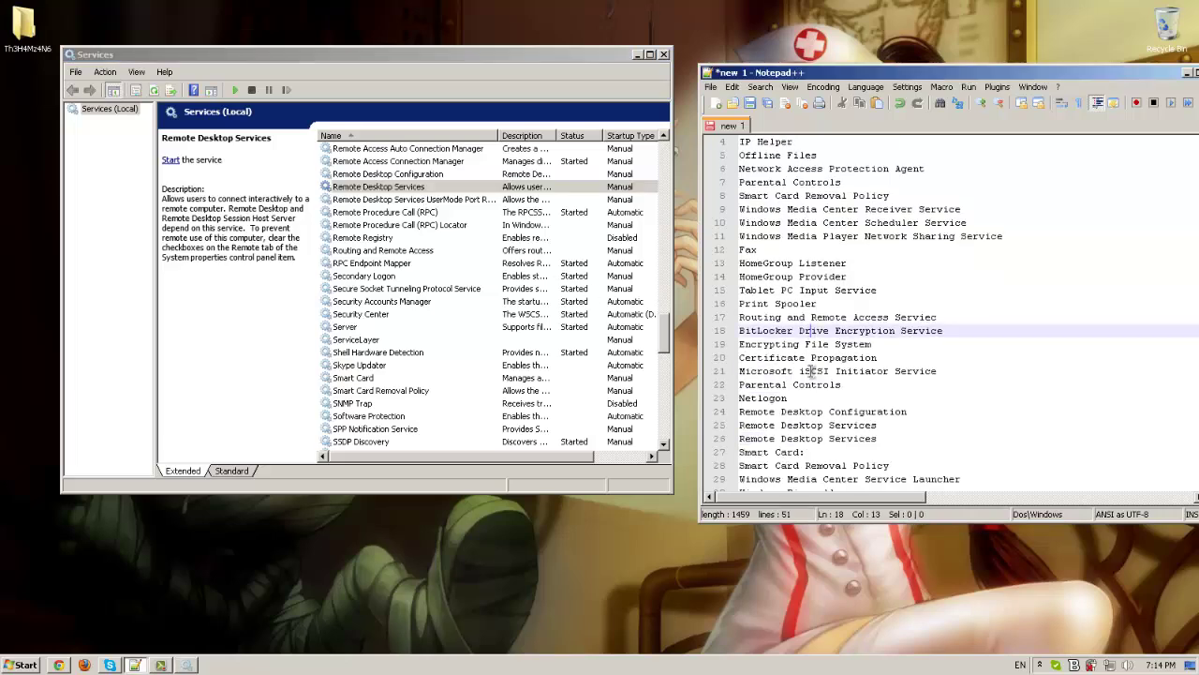
click(437, 202)
click(504, 240)
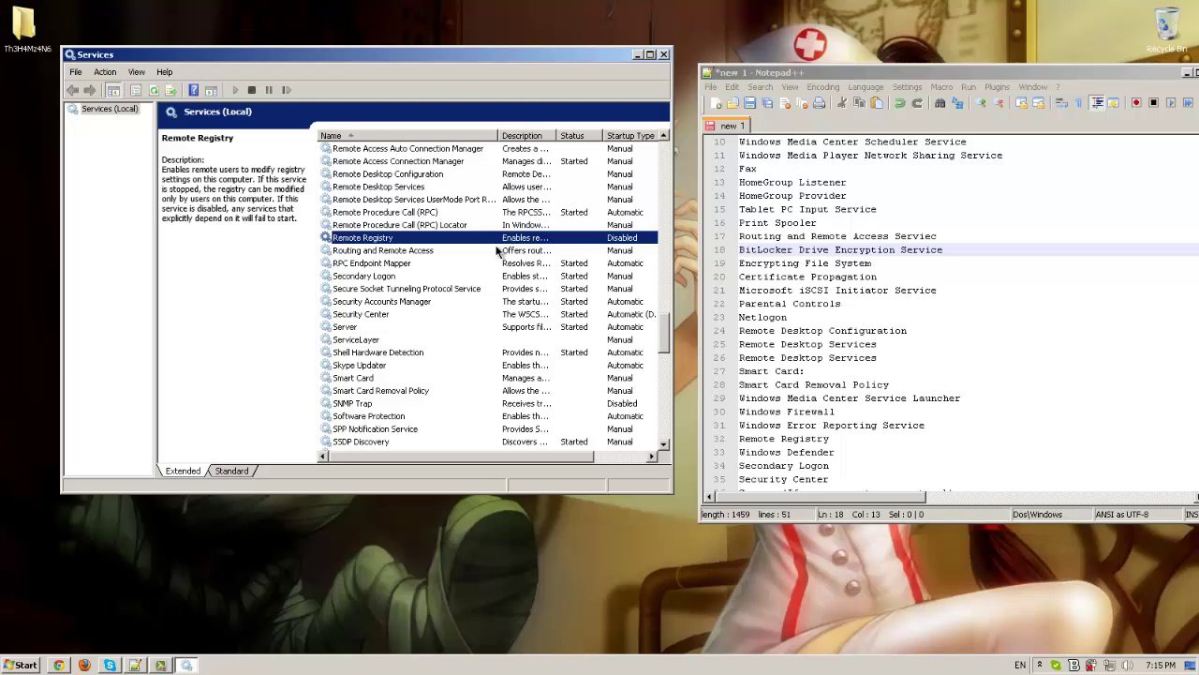
click(866, 359)
scroll(868, 363, up, 2)
scroll(870, 367, up, 1)
scroll(870, 367, down, 2)
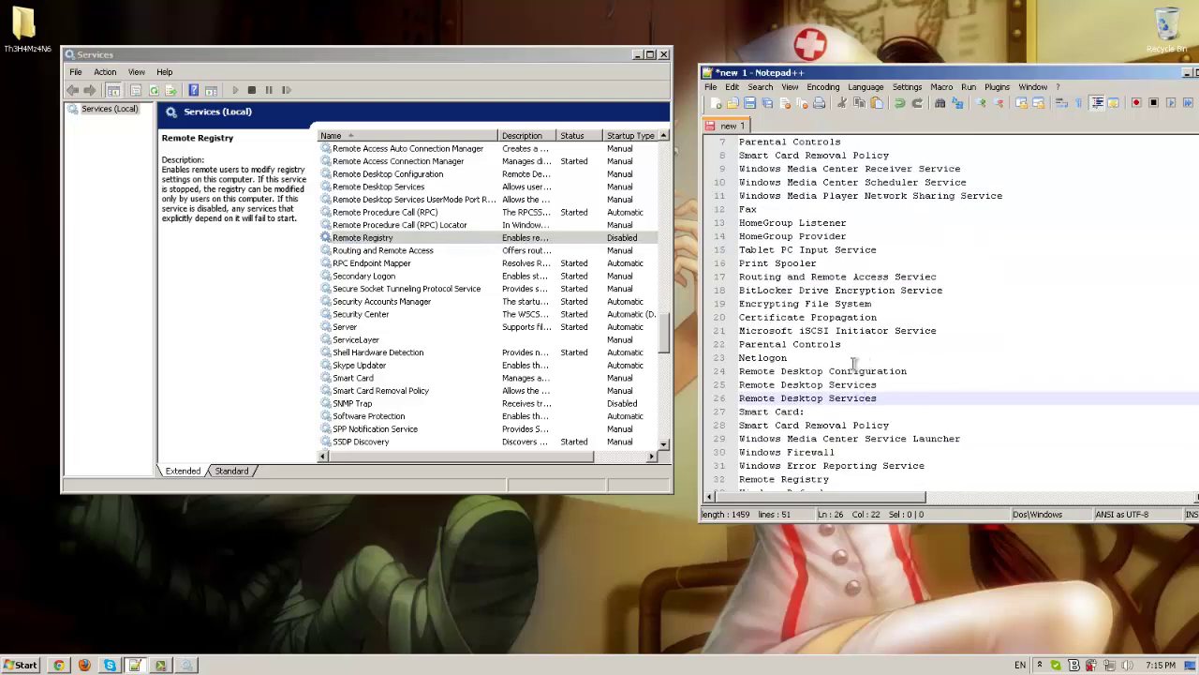
Find the Smart Card service, check its startup type and status, and close its properties without changes
click(552, 339)
key(Down)
key(Down)
key(Down)
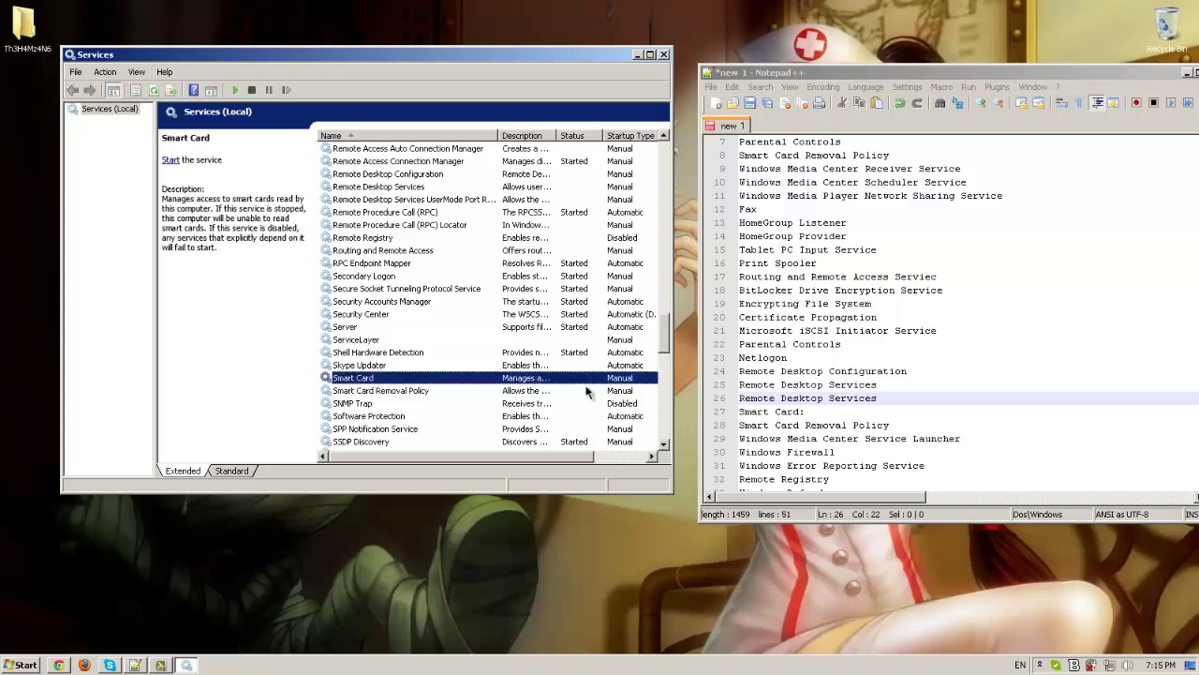
double_click(574, 377)
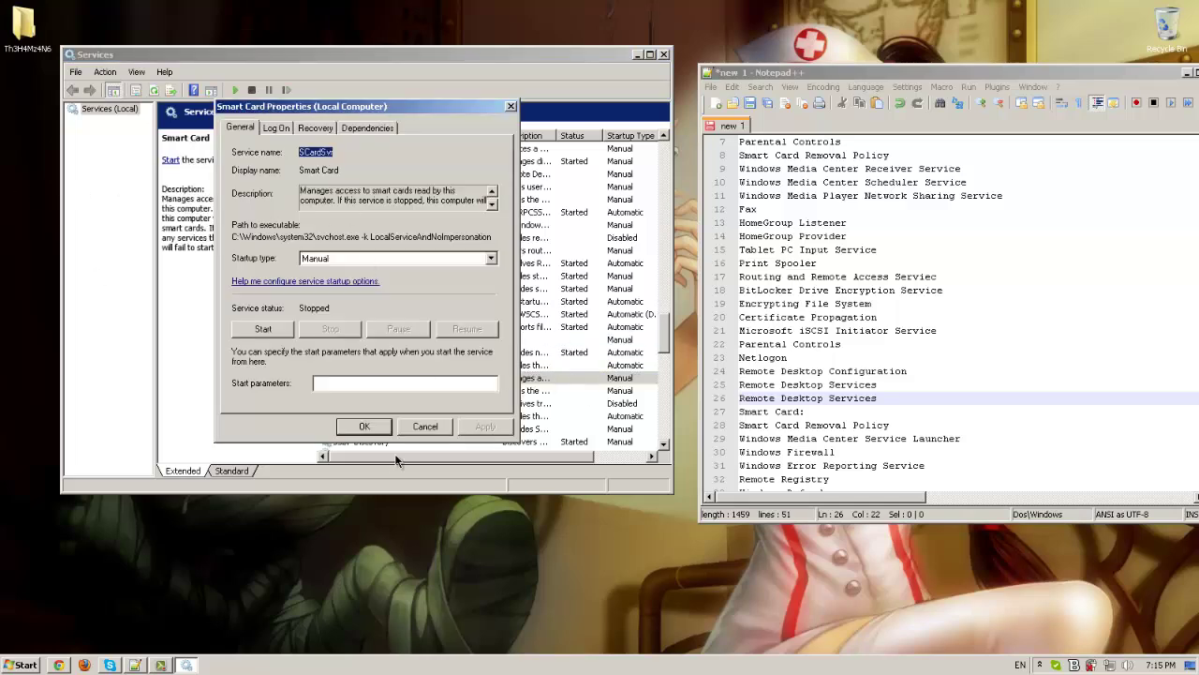
click(422, 427)
Check the startup type and status of the Windows Firewall and Windows Defender services, closing both properties without changes
click(464, 304)
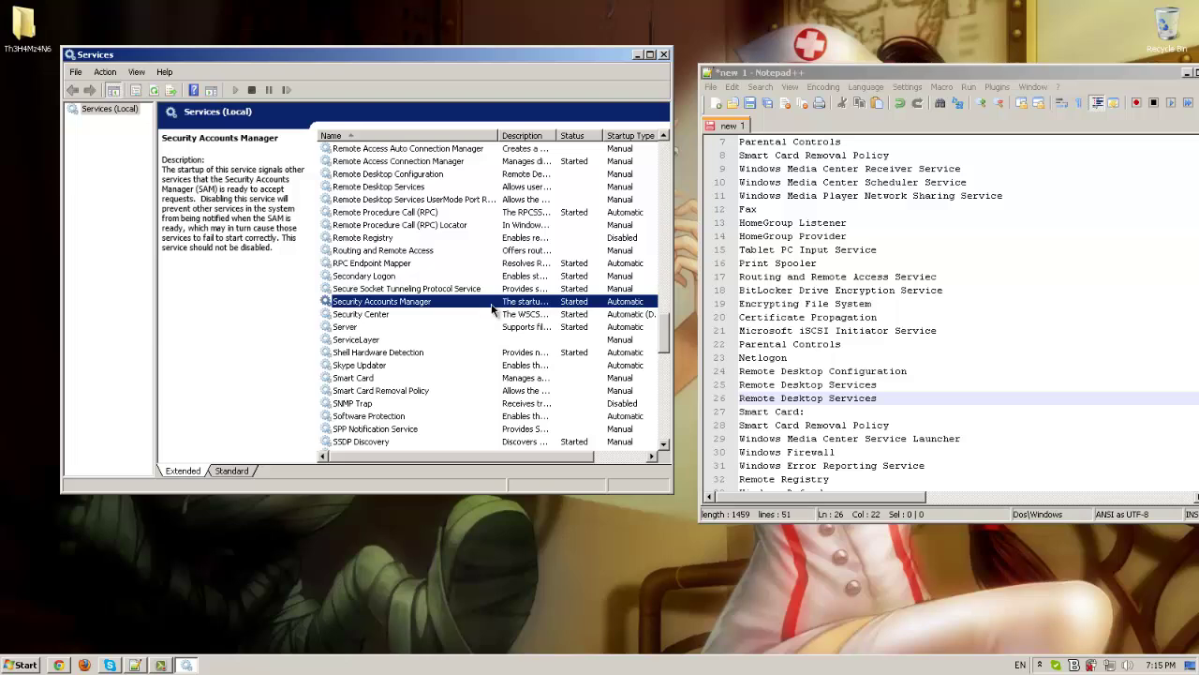
text(win)
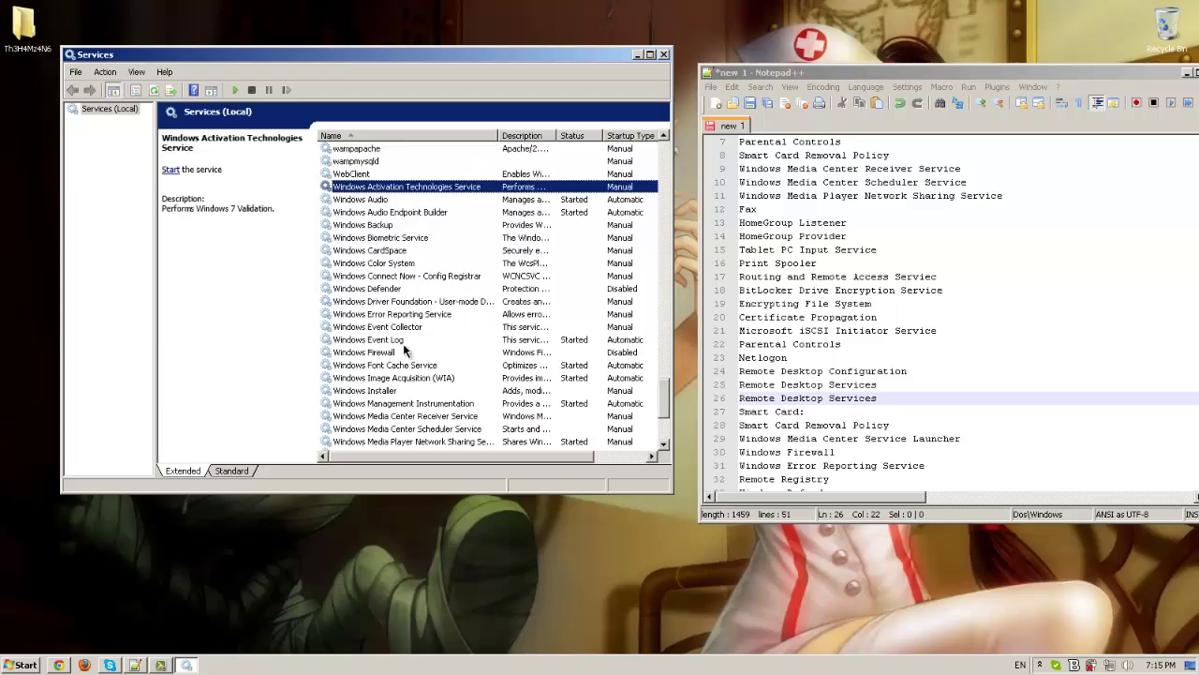
click(402, 352)
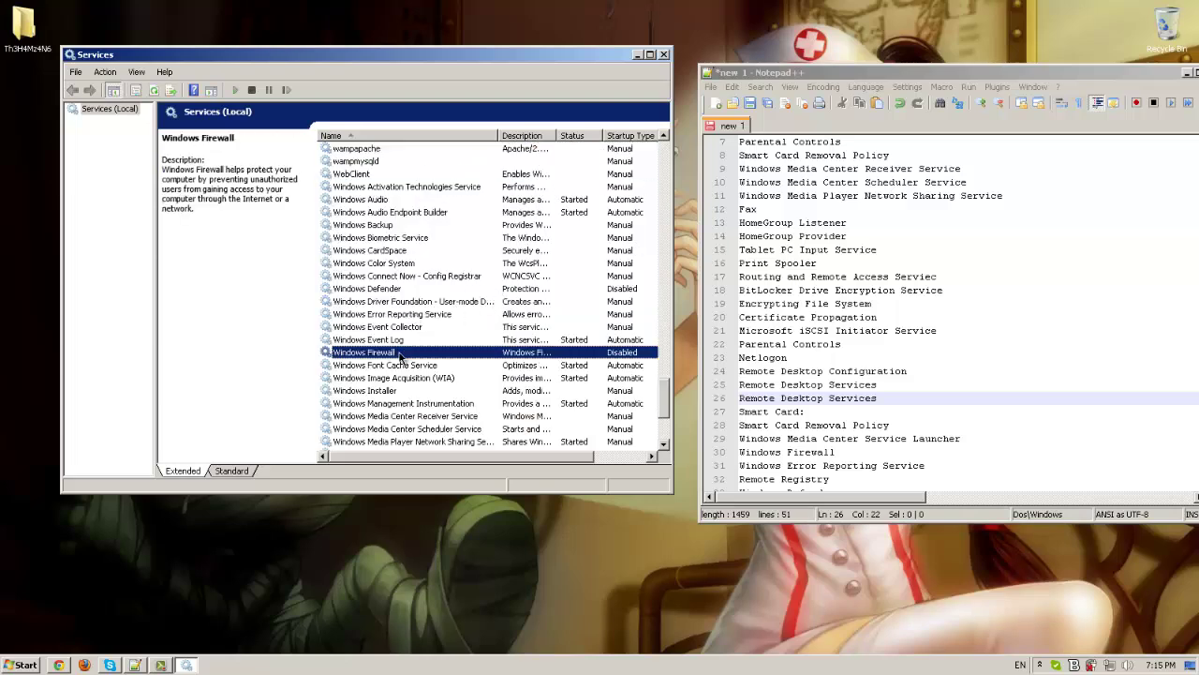
double_click(400, 352)
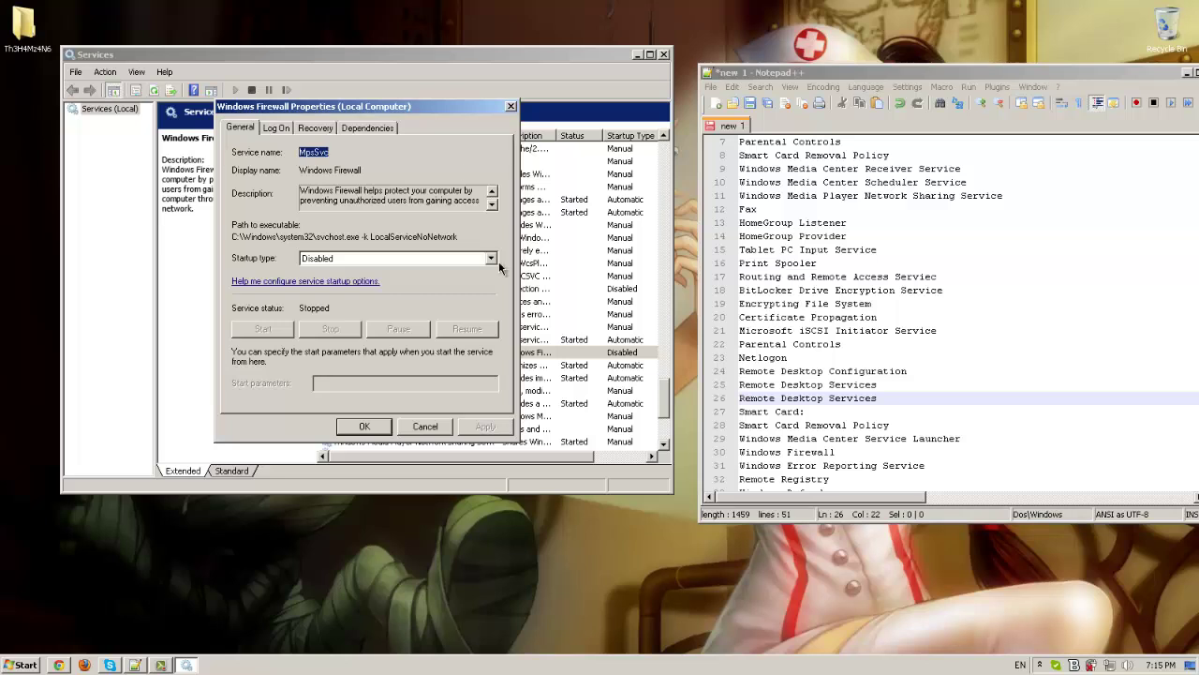
click(424, 427)
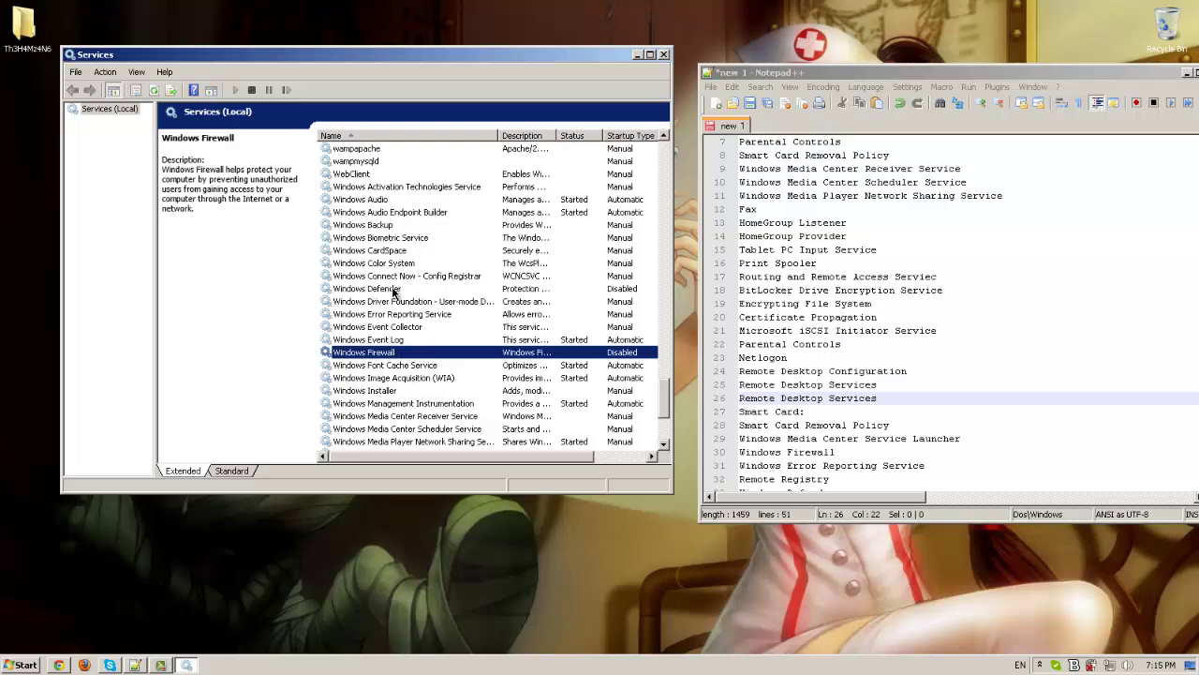
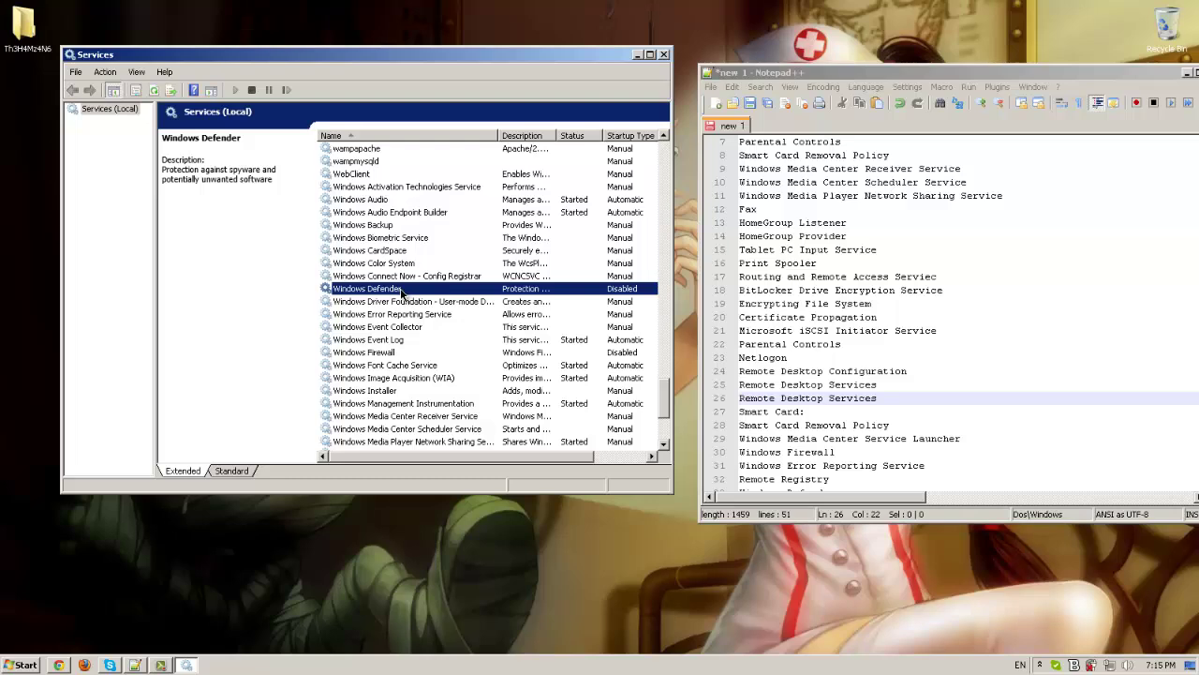
double_click(401, 291)
click(427, 426)
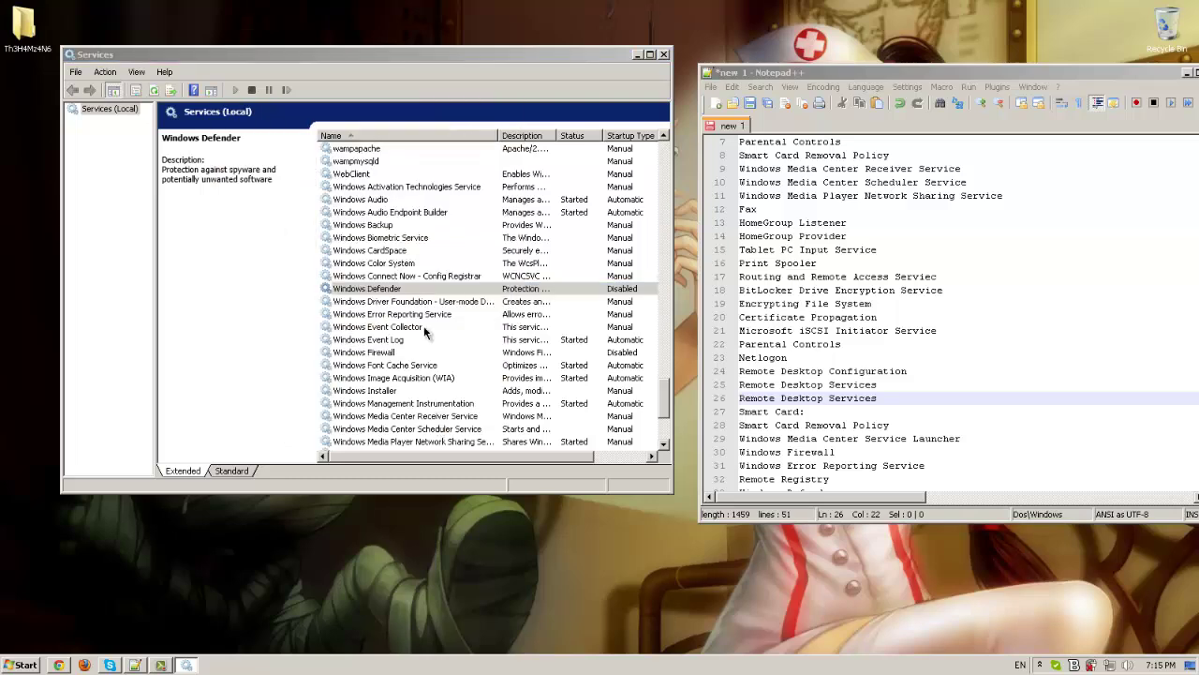
Consult the note's entries around Windows Firewall and locate the Remote Registry service to check its startup type
click(988, 453)
scroll(977, 458, down, 1)
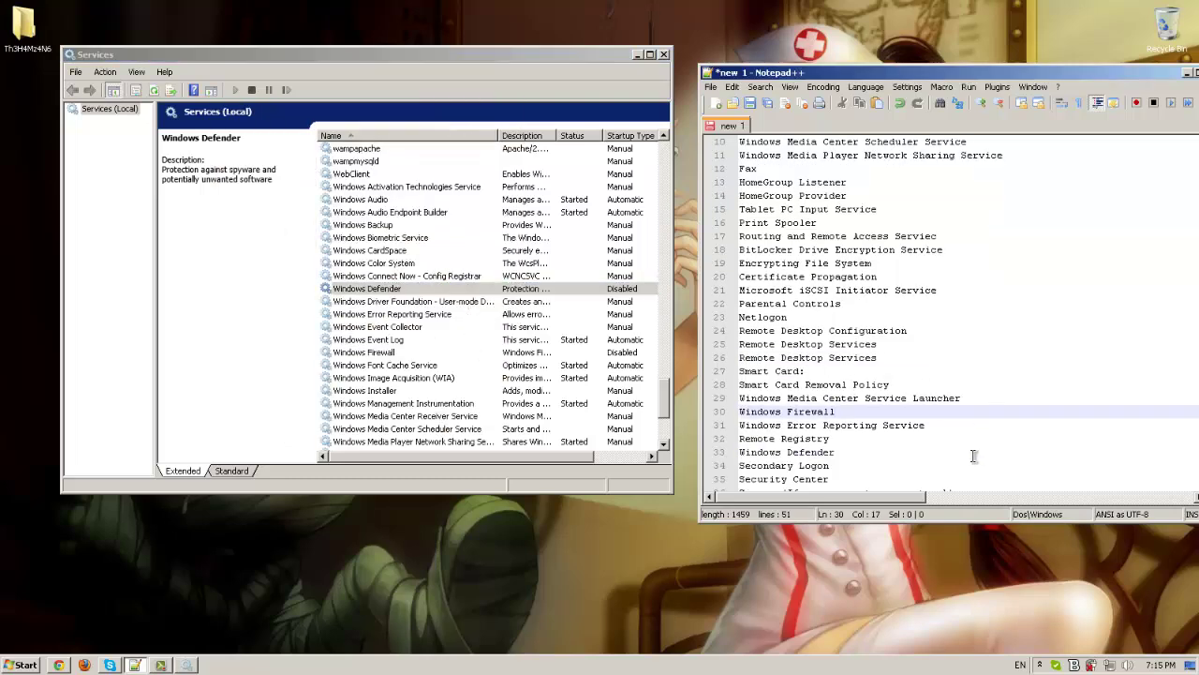
click(508, 393)
key(r)
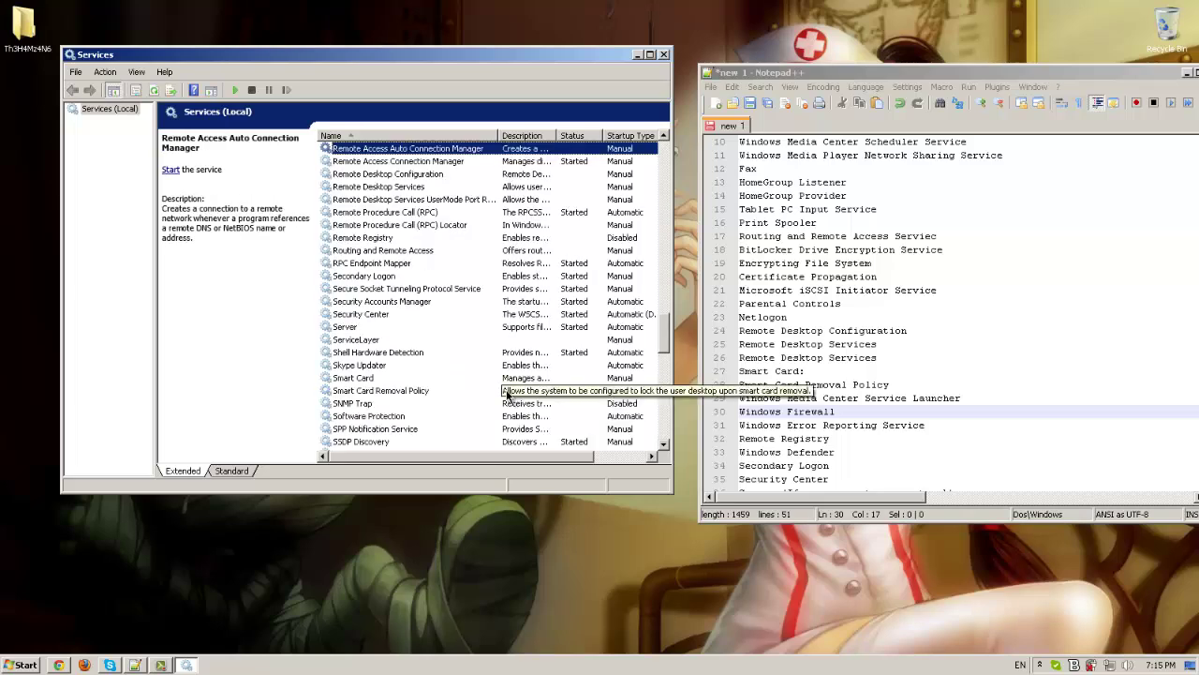
click(394, 225)
click(395, 238)
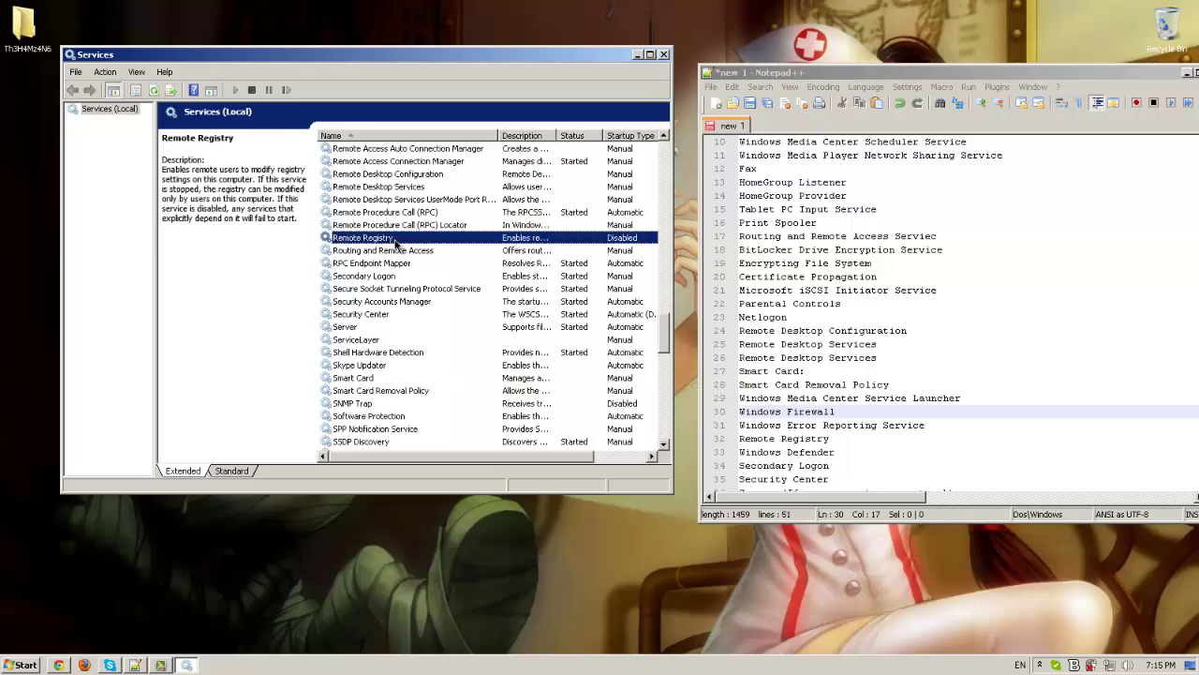
Review the note's entries from Windows Media Center Service Launcher to Secondary Logon and recheck Remote Registry in the services list
click(934, 401)
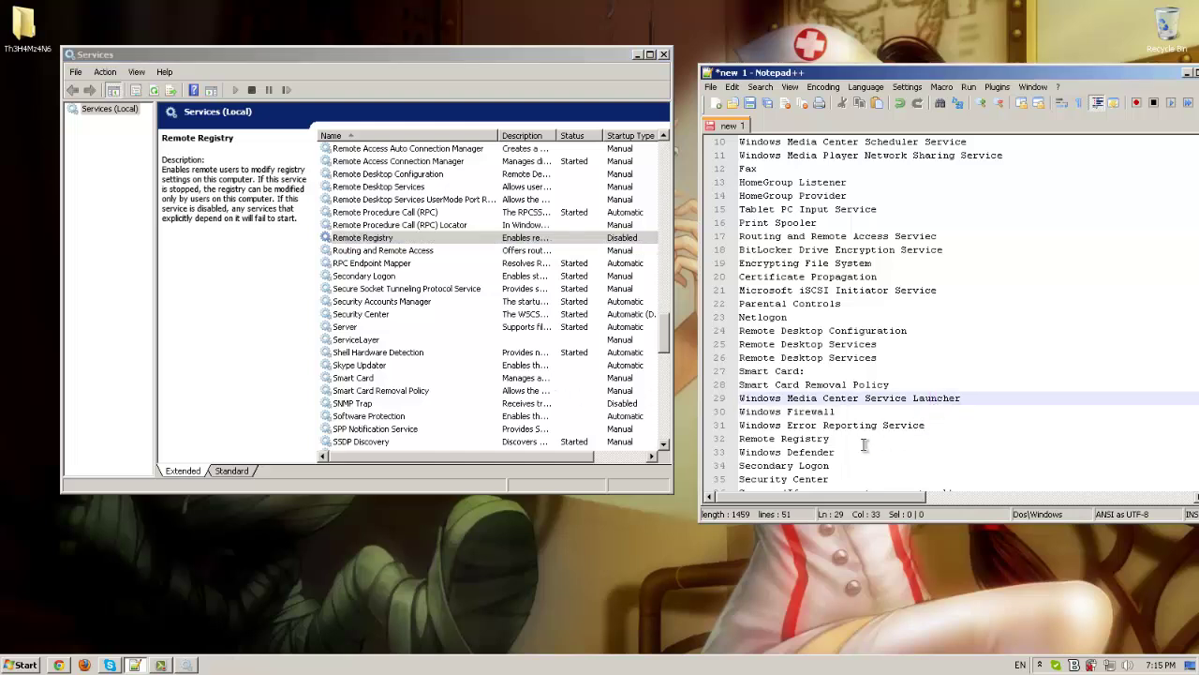
scroll(848, 446, down, 1)
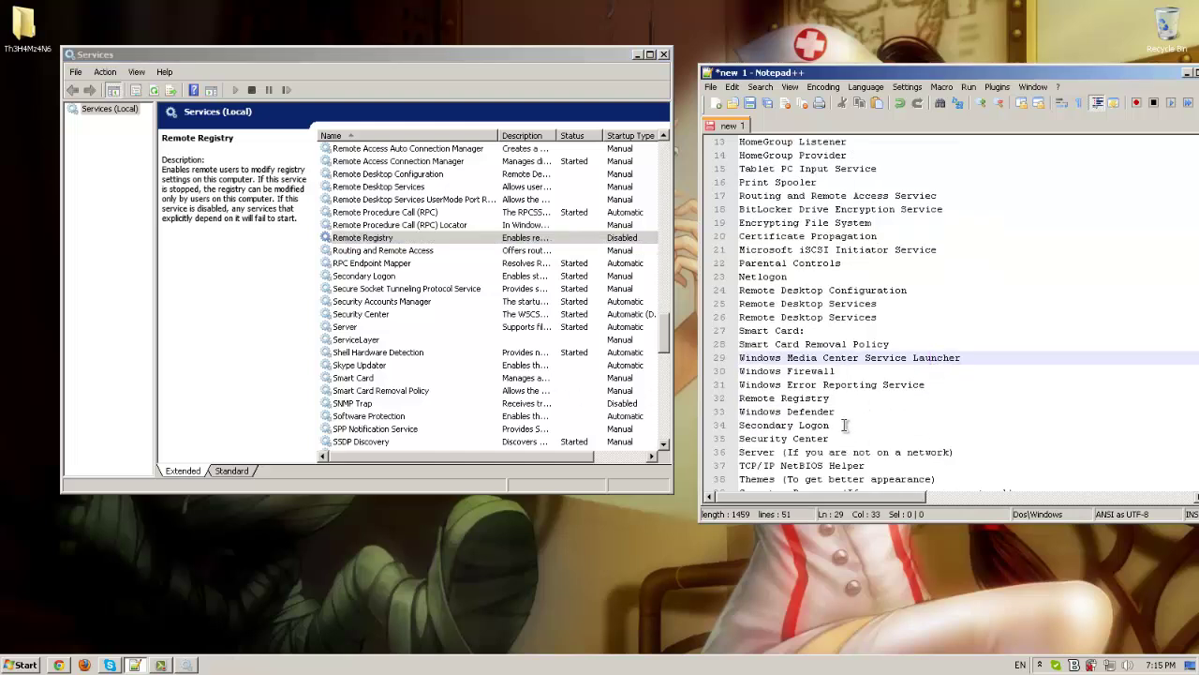
click(847, 426)
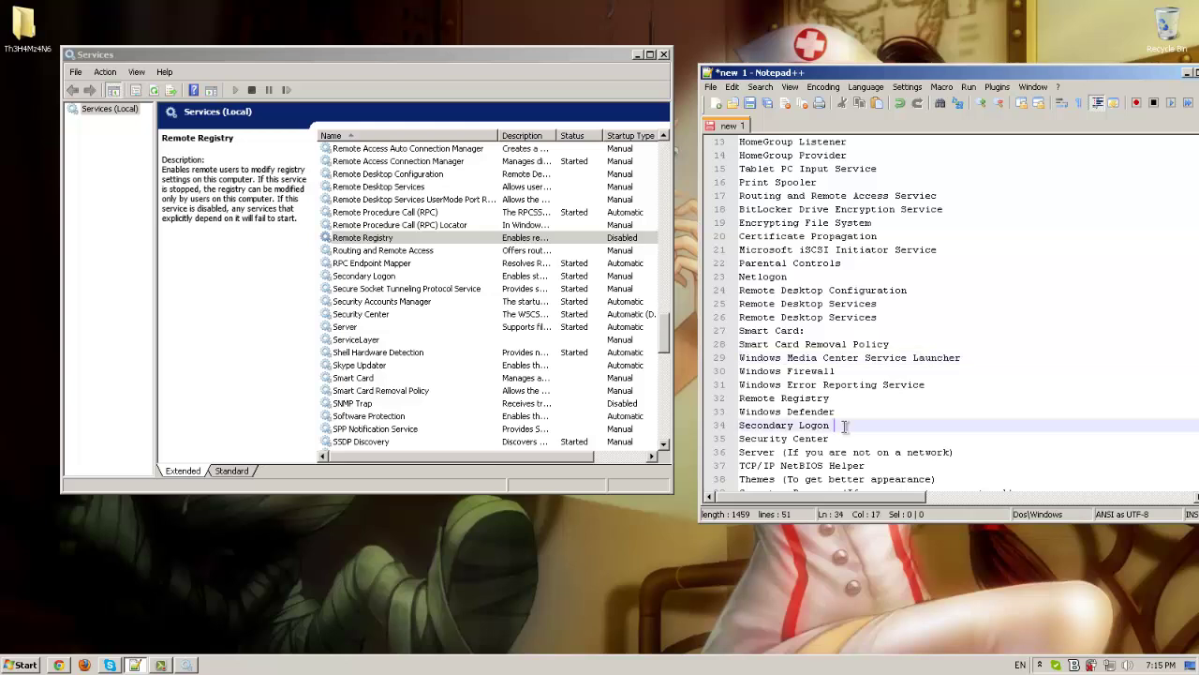
click(486, 249)
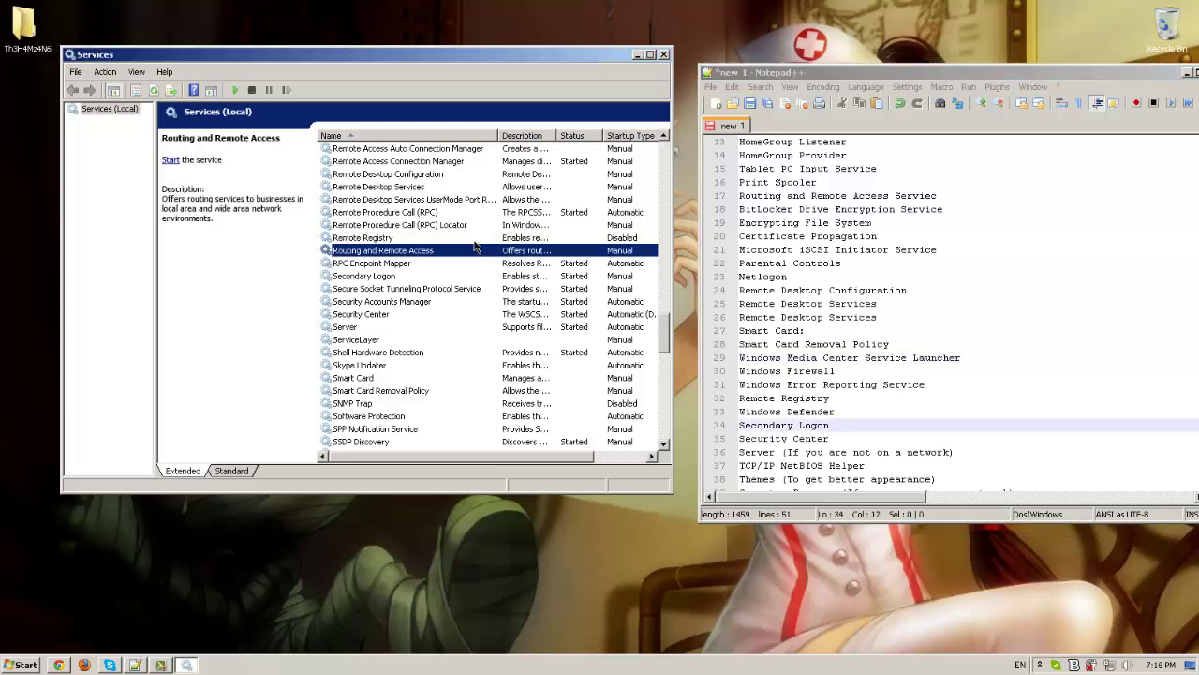
click(473, 240)
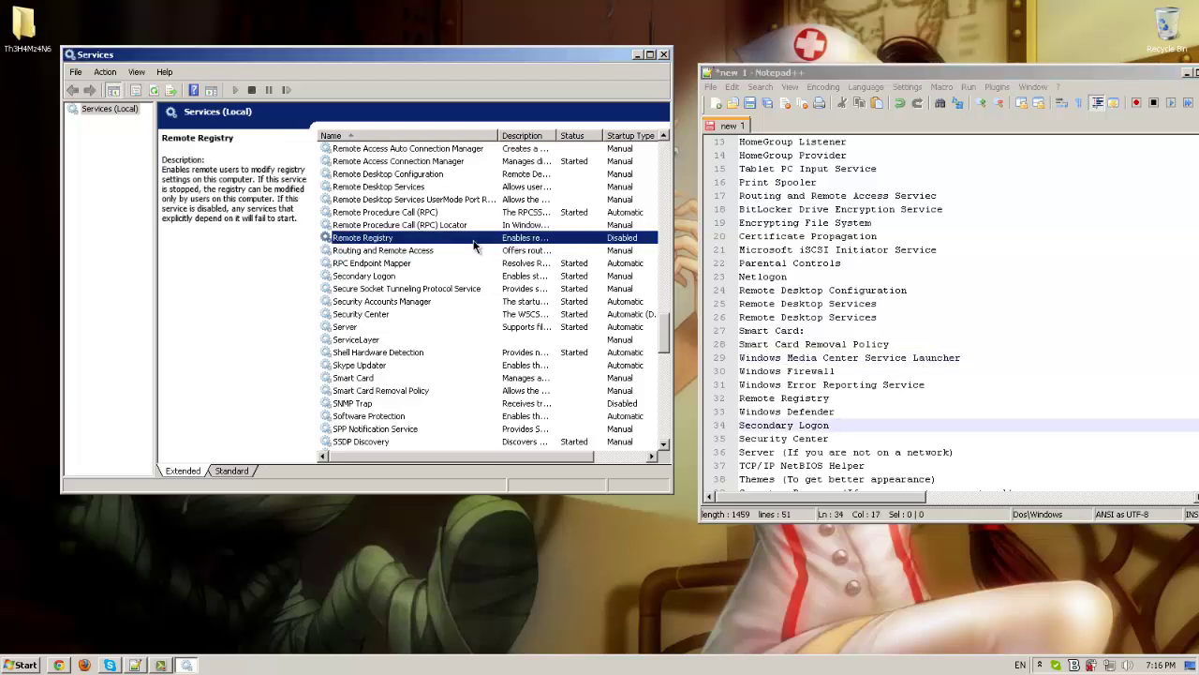
Stop the Secondary Logon service, set its startup type to Disabled, and apply the change
click(833, 438)
click(468, 353)
text(se)
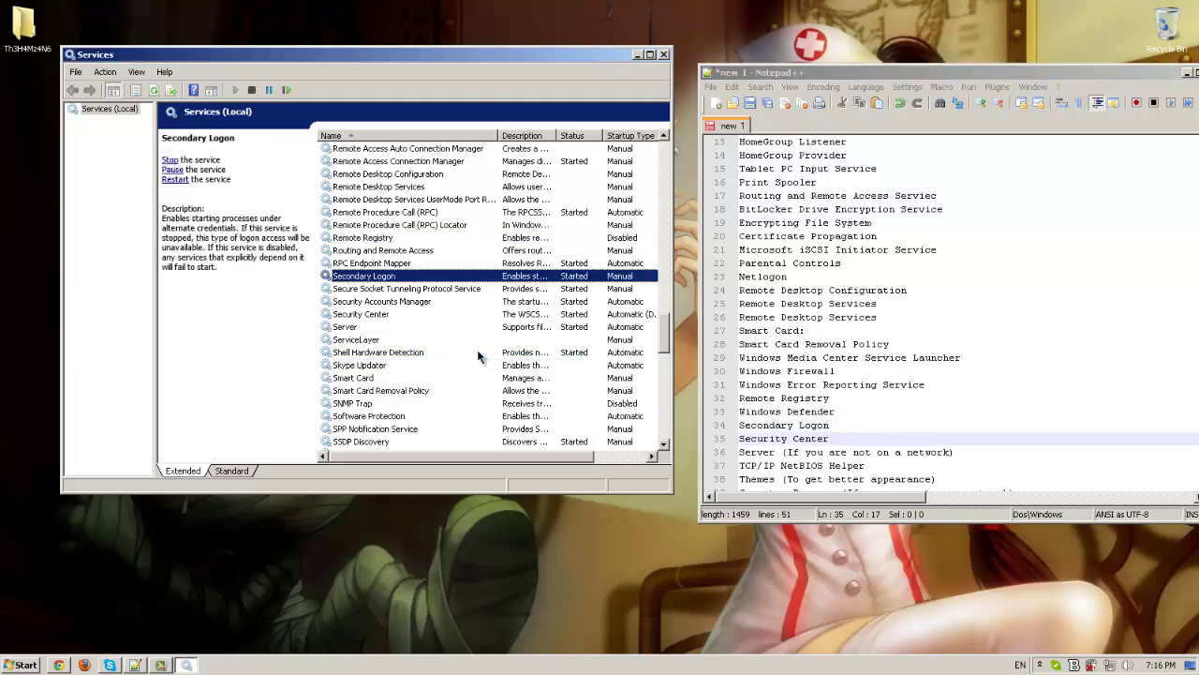
double_click(518, 278)
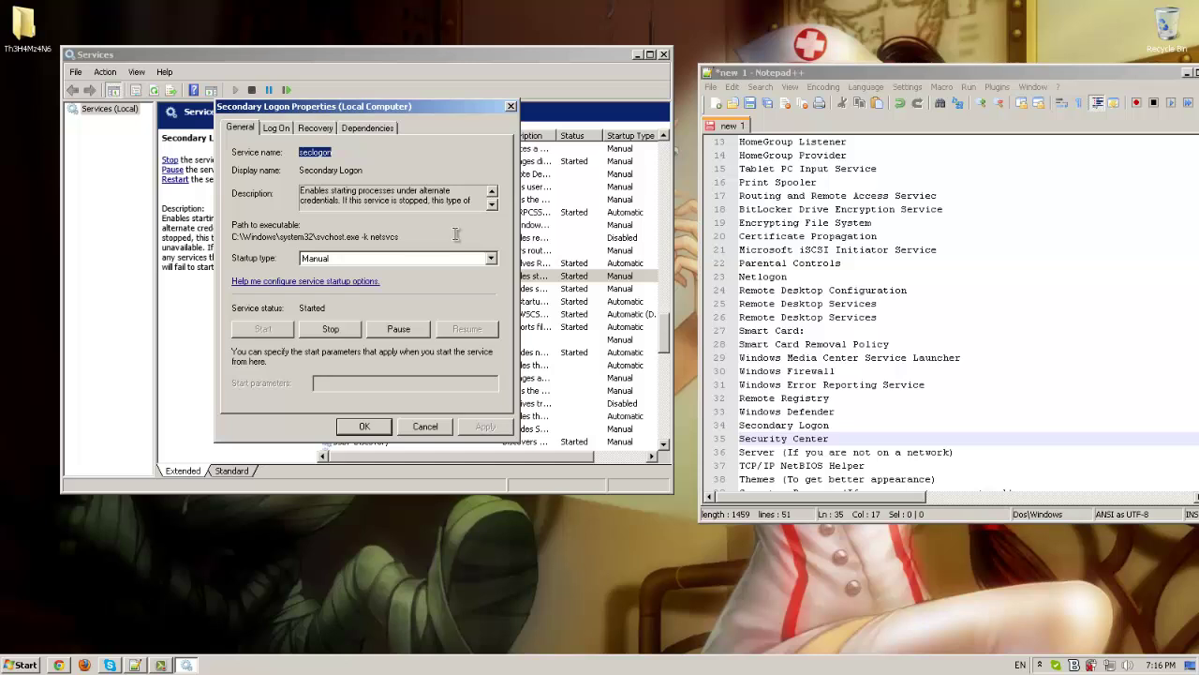
click(337, 332)
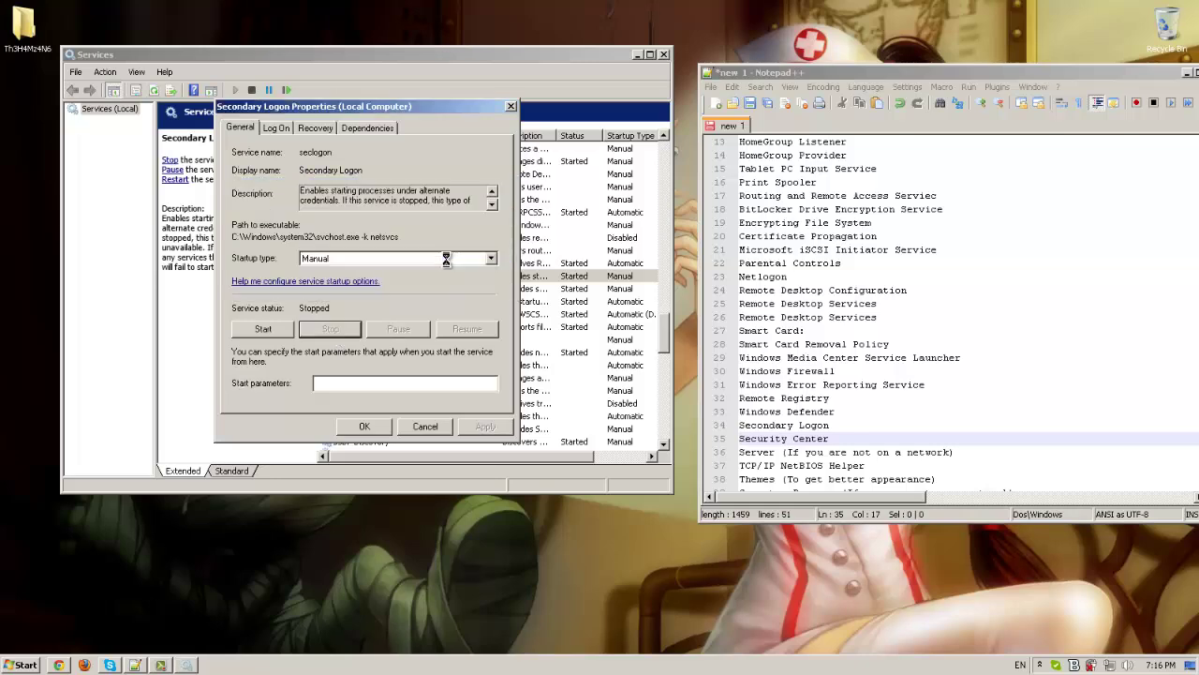
click(398, 257)
click(394, 305)
click(488, 427)
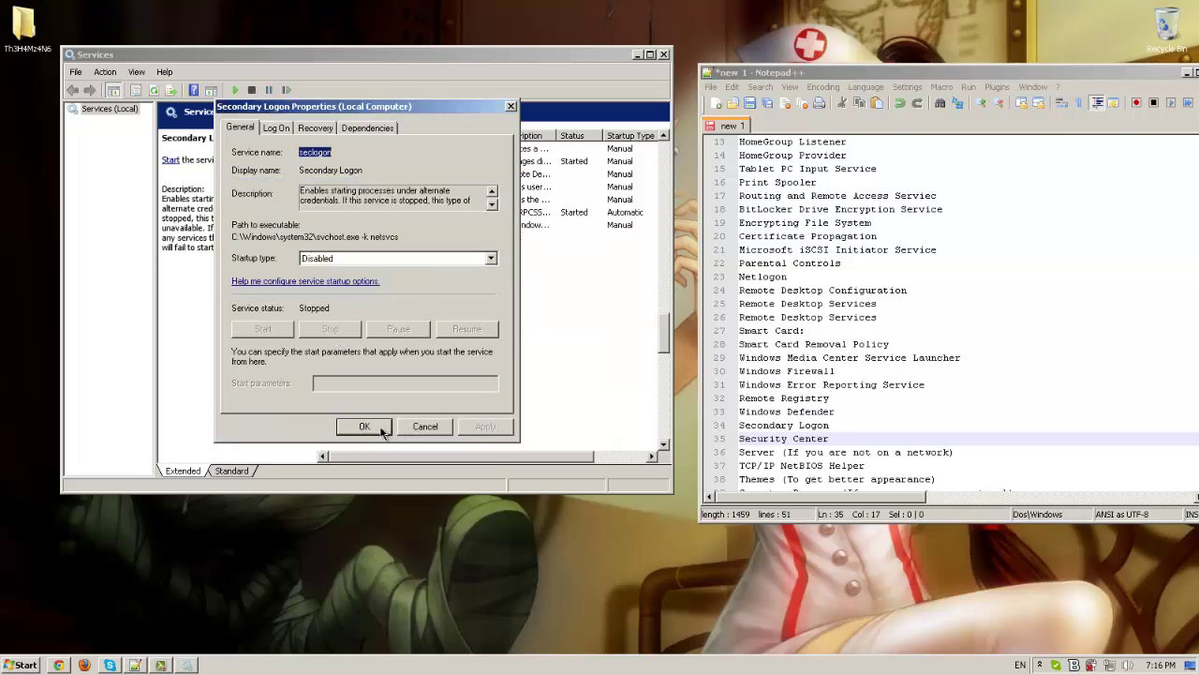
click(368, 426)
Stop the Security Center service, set its startup type to Disabled, and confirm its properties
click(393, 378)
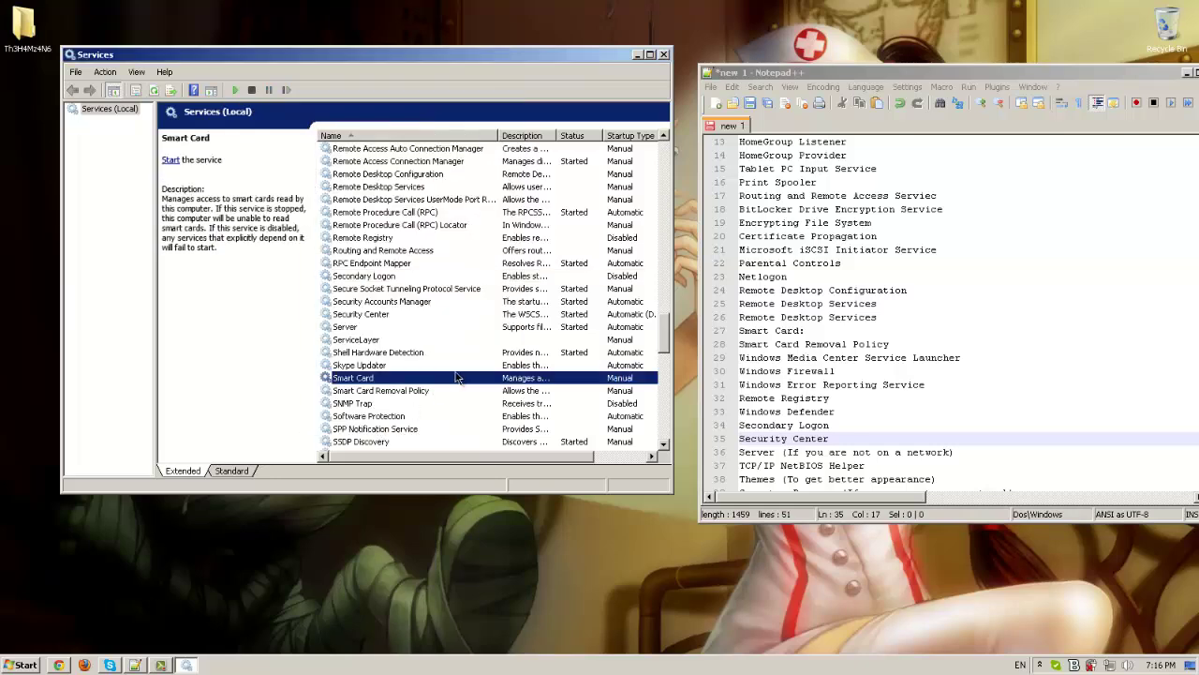
click(479, 326)
click(480, 275)
click(478, 302)
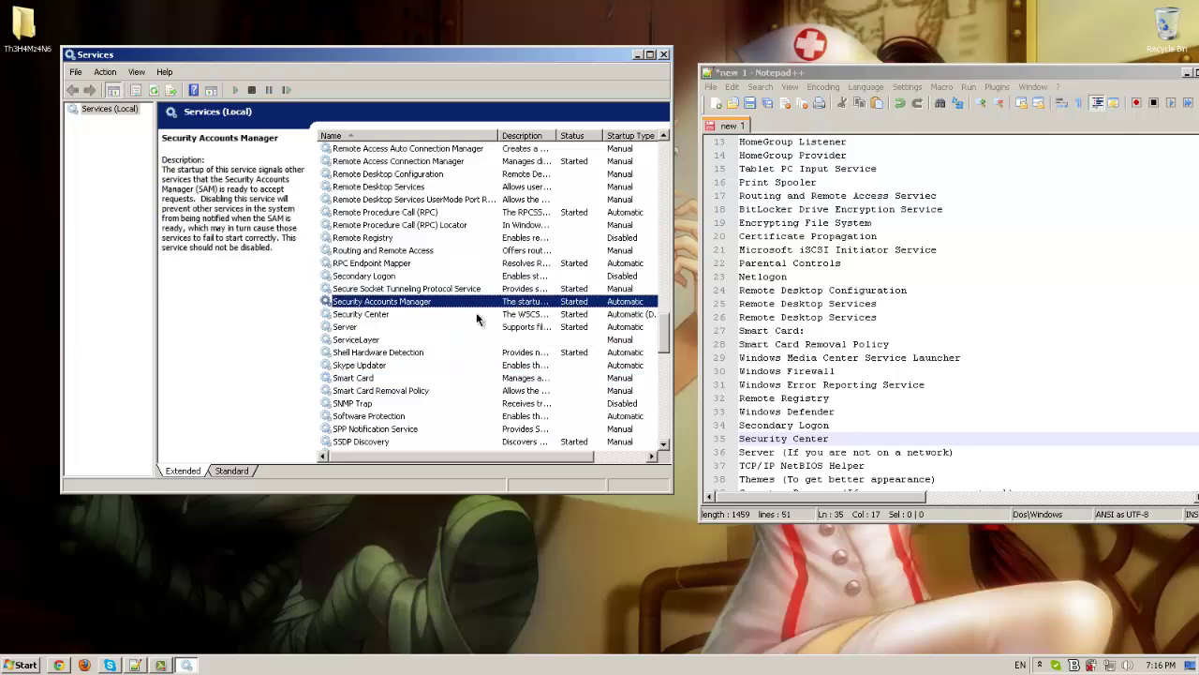
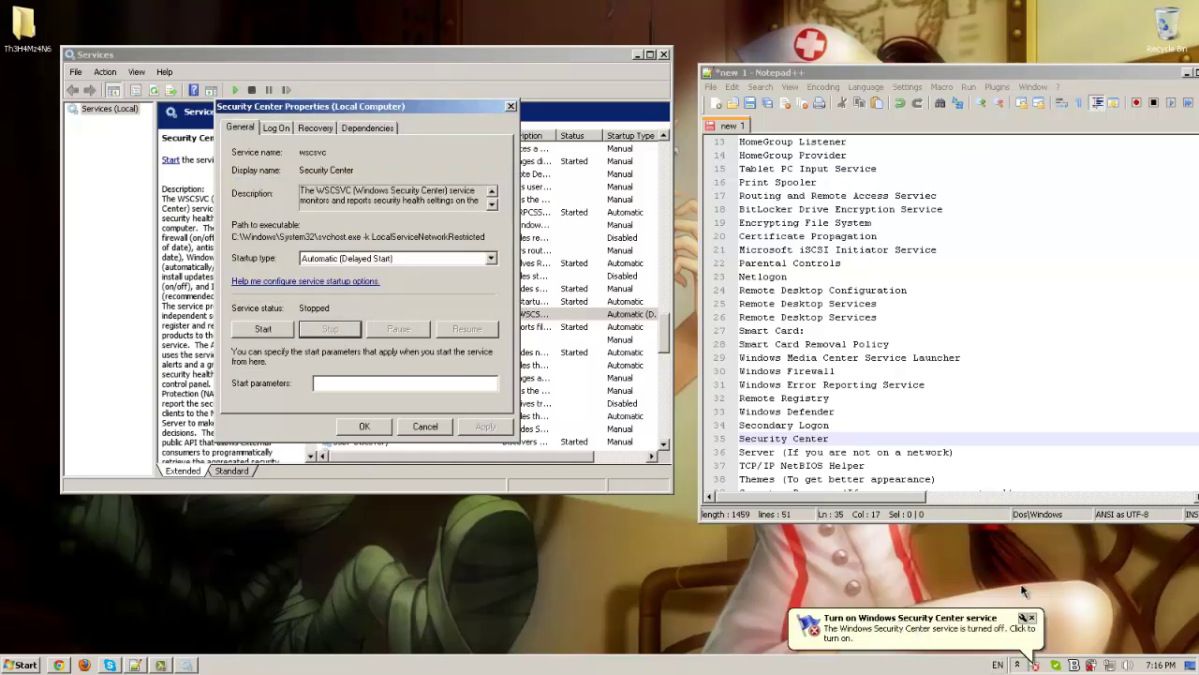
click(867, 631)
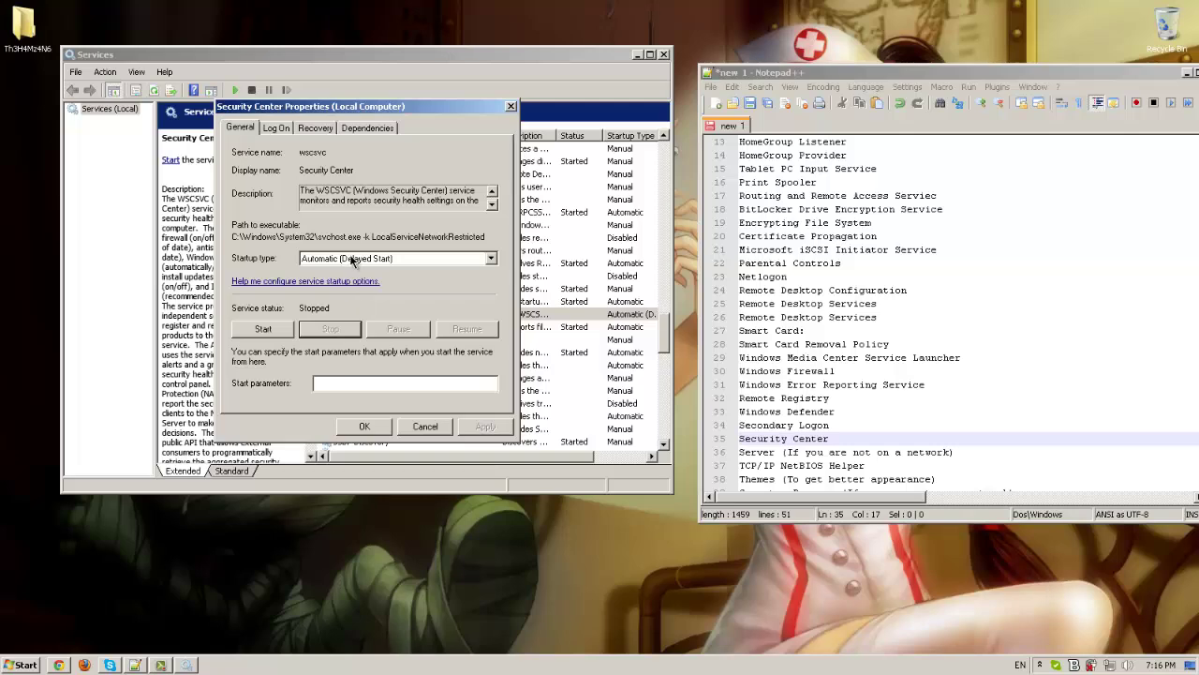
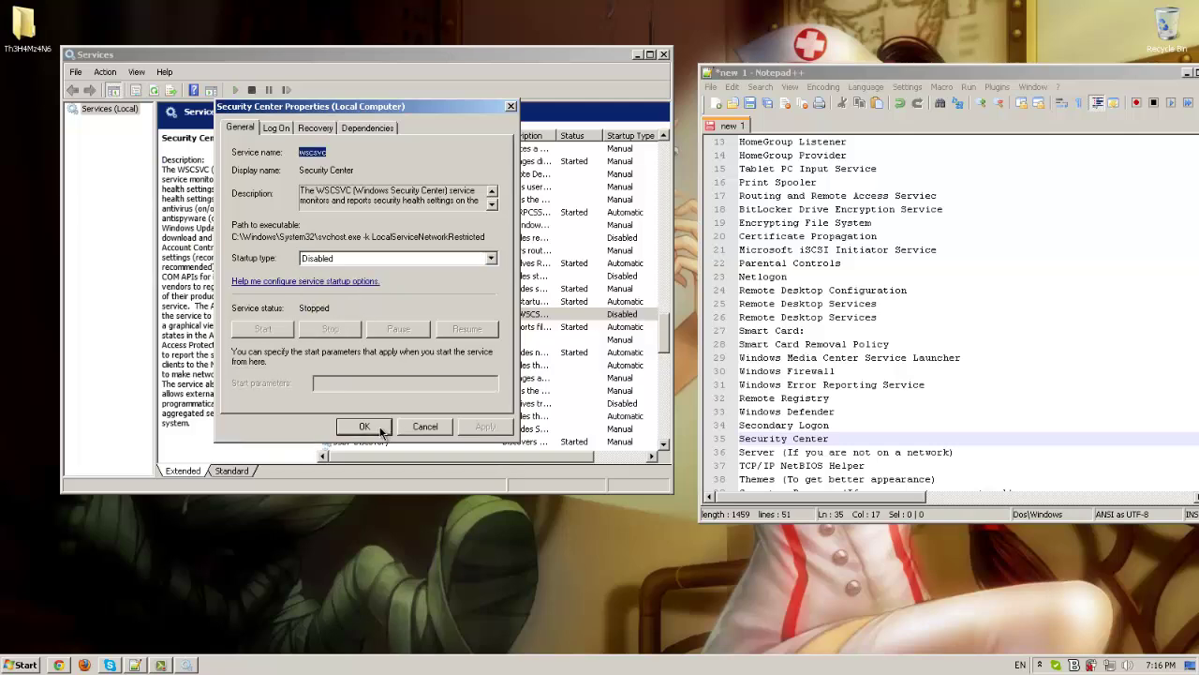
click(381, 427)
Stop the Server service, set its startup type to Disabled, and apply the change
key(Up)
key(Up)
key(Up)
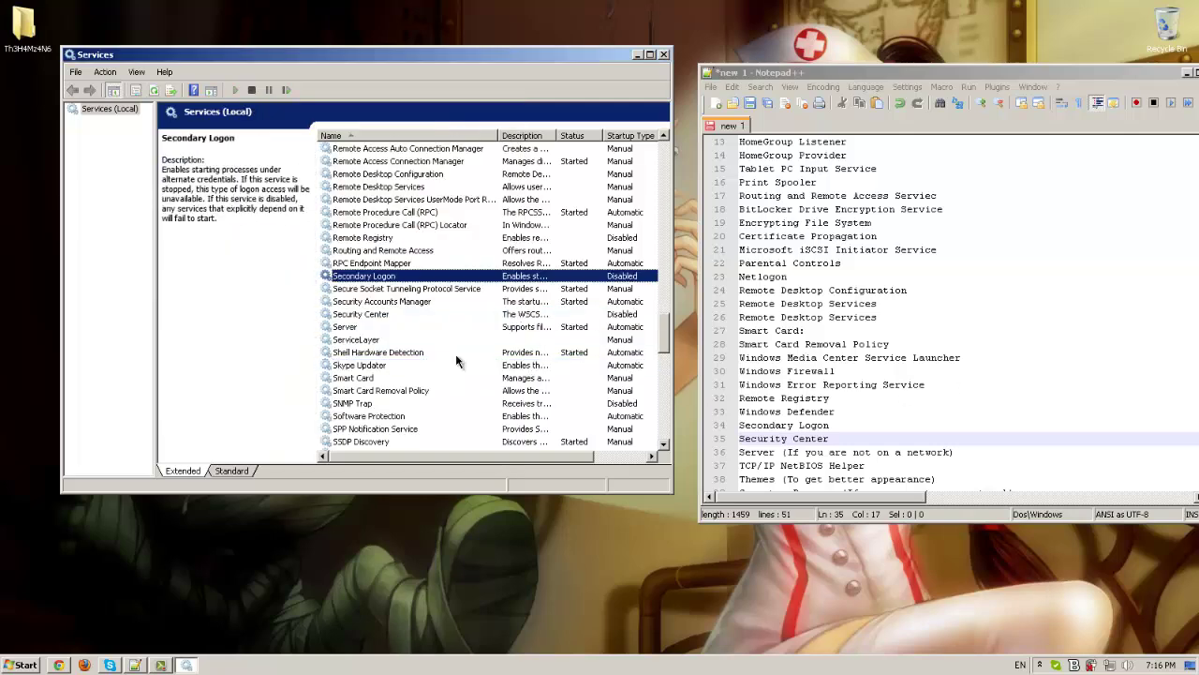
double_click(402, 326)
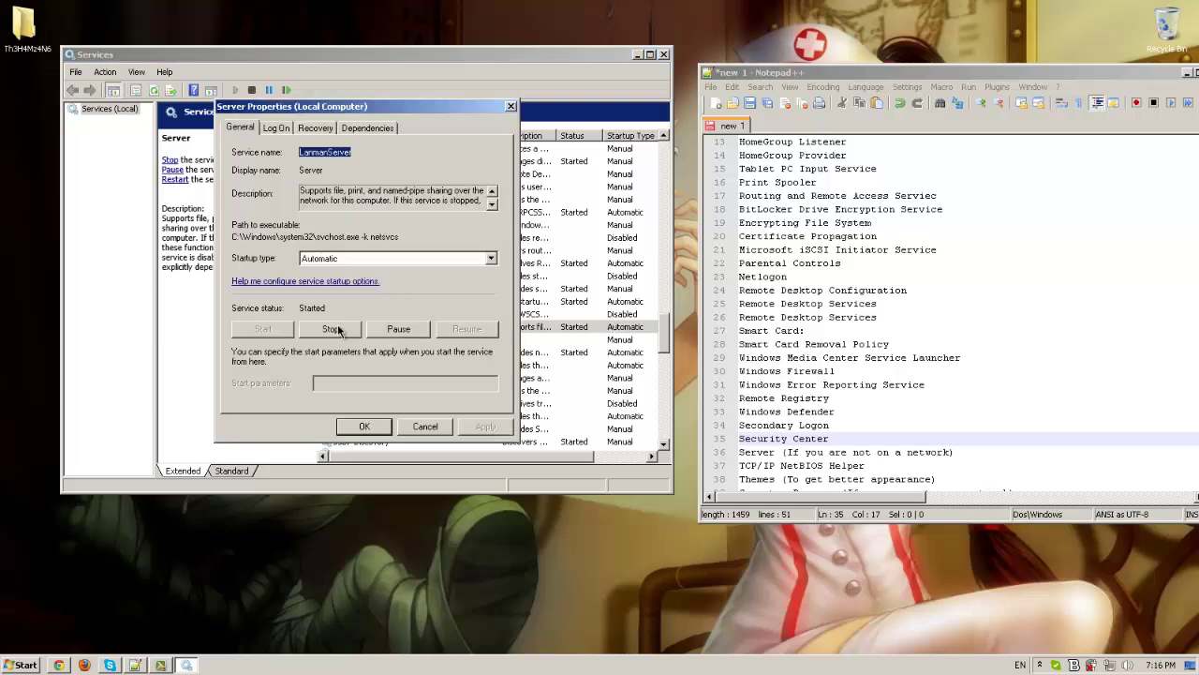
click(334, 329)
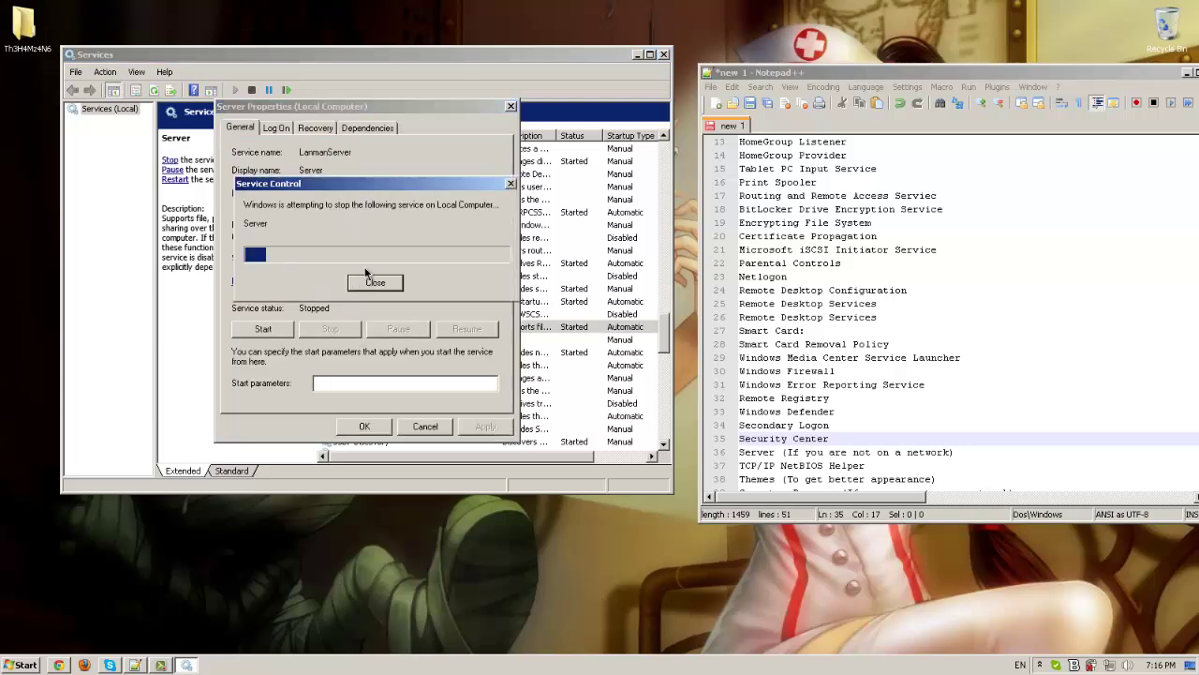
click(362, 256)
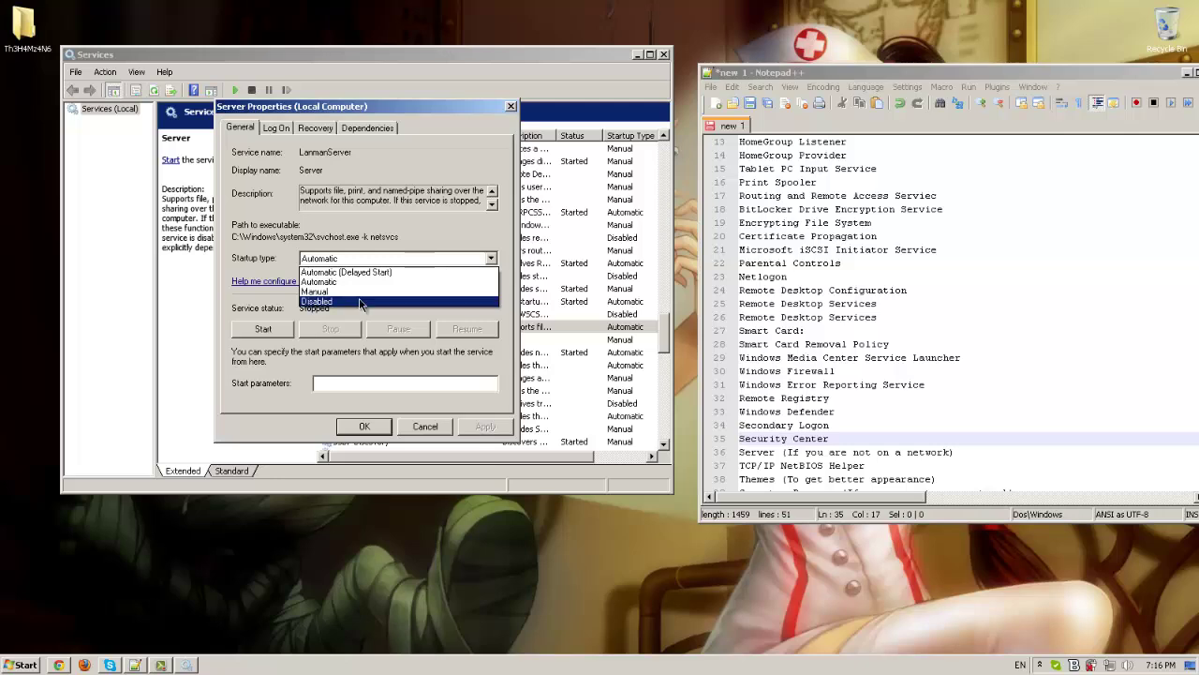
click(359, 301)
click(484, 426)
click(381, 428)
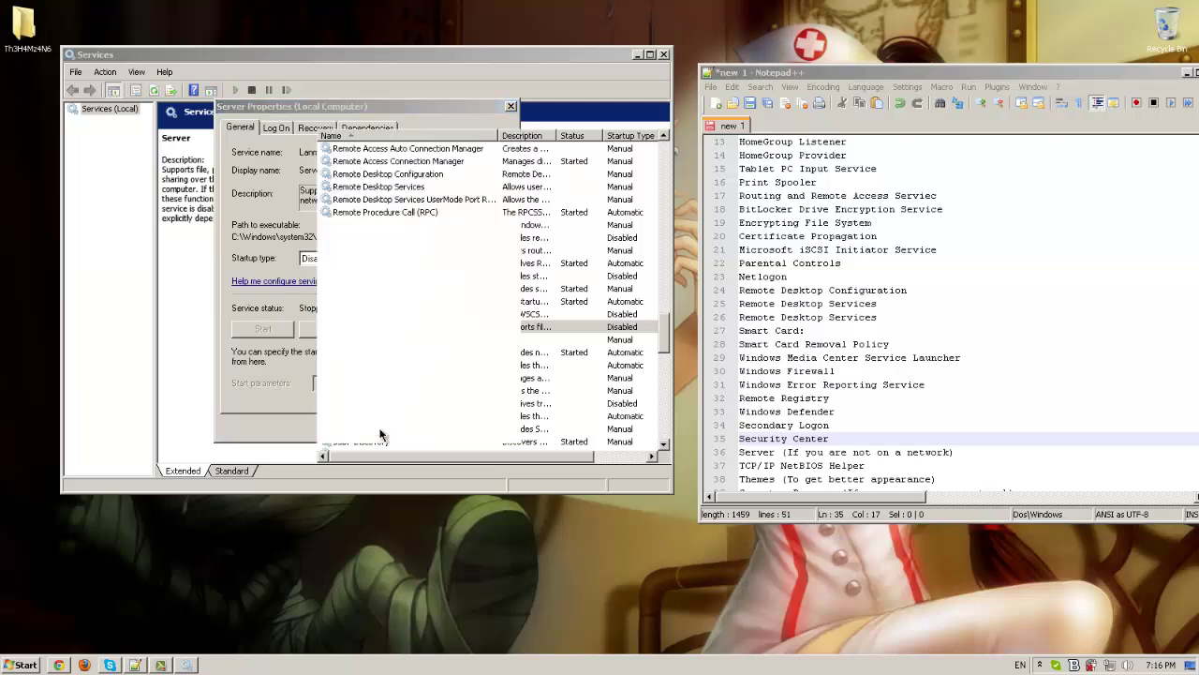
Open the properties of the TCP/IP NetBIOS Helper service and read through its description
click(429, 391)
key(t)
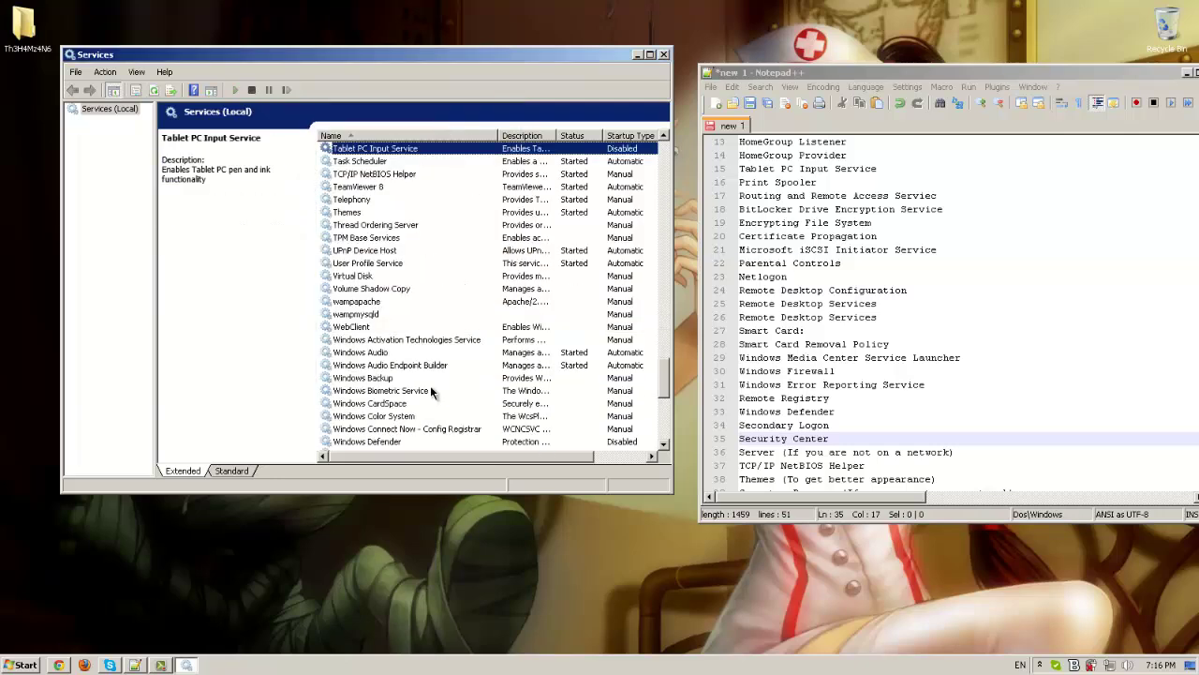
click(399, 178)
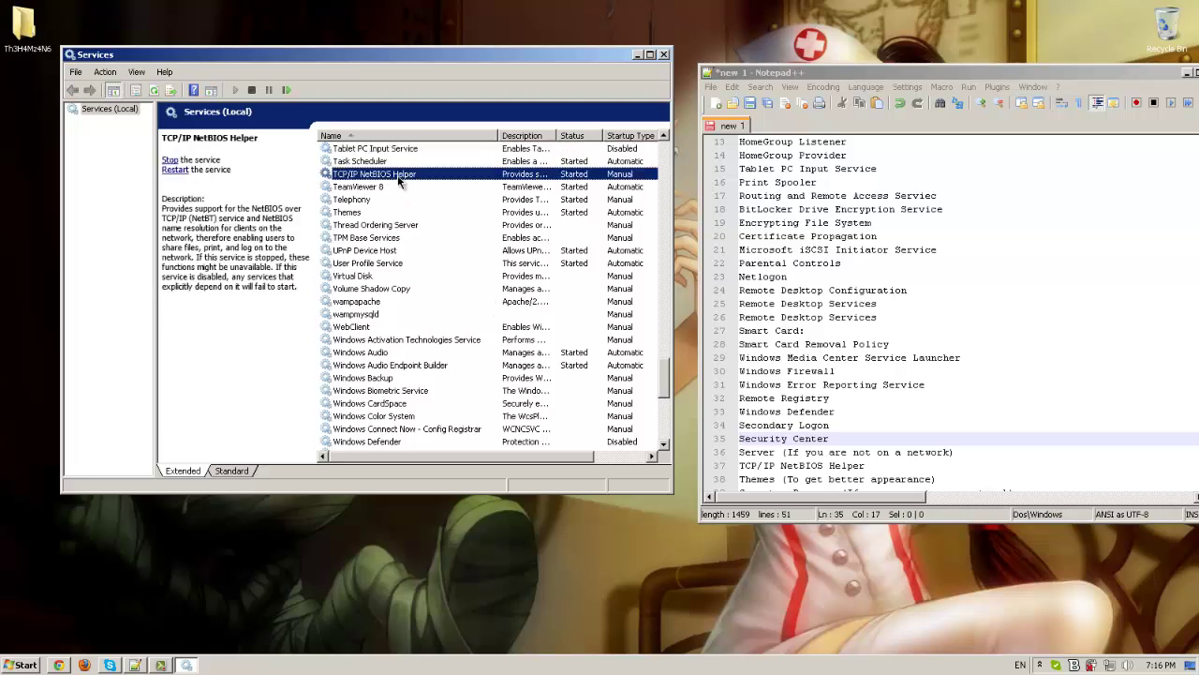
double_click(399, 180)
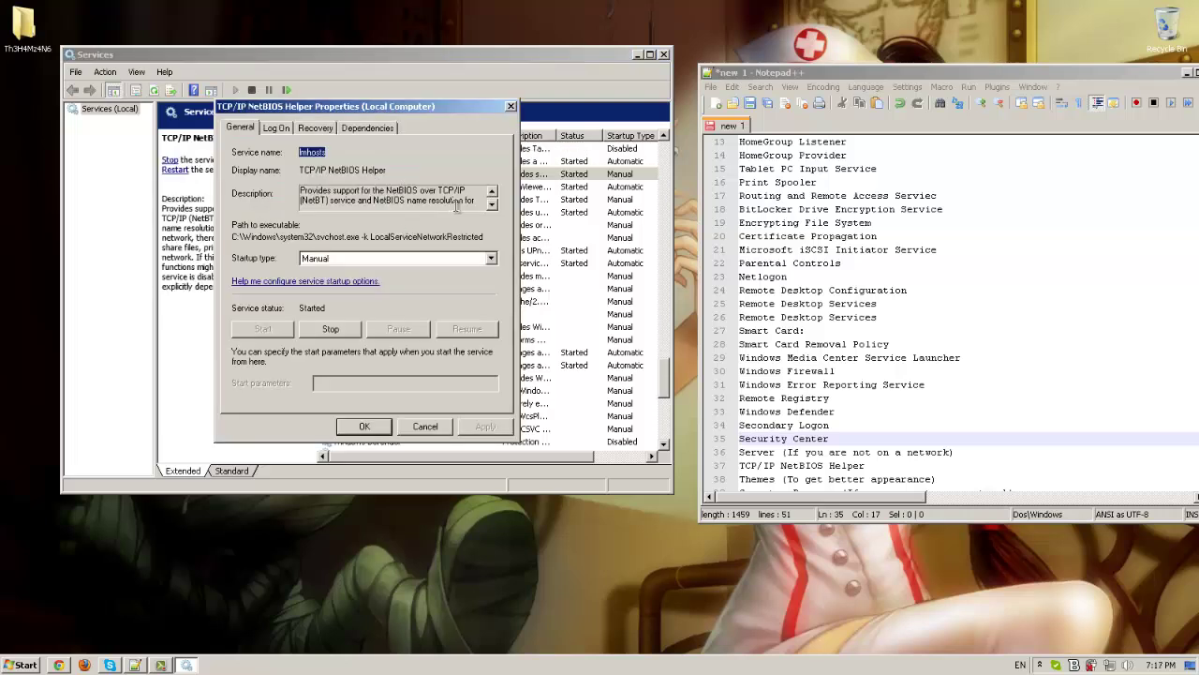
click(492, 205)
click(492, 206)
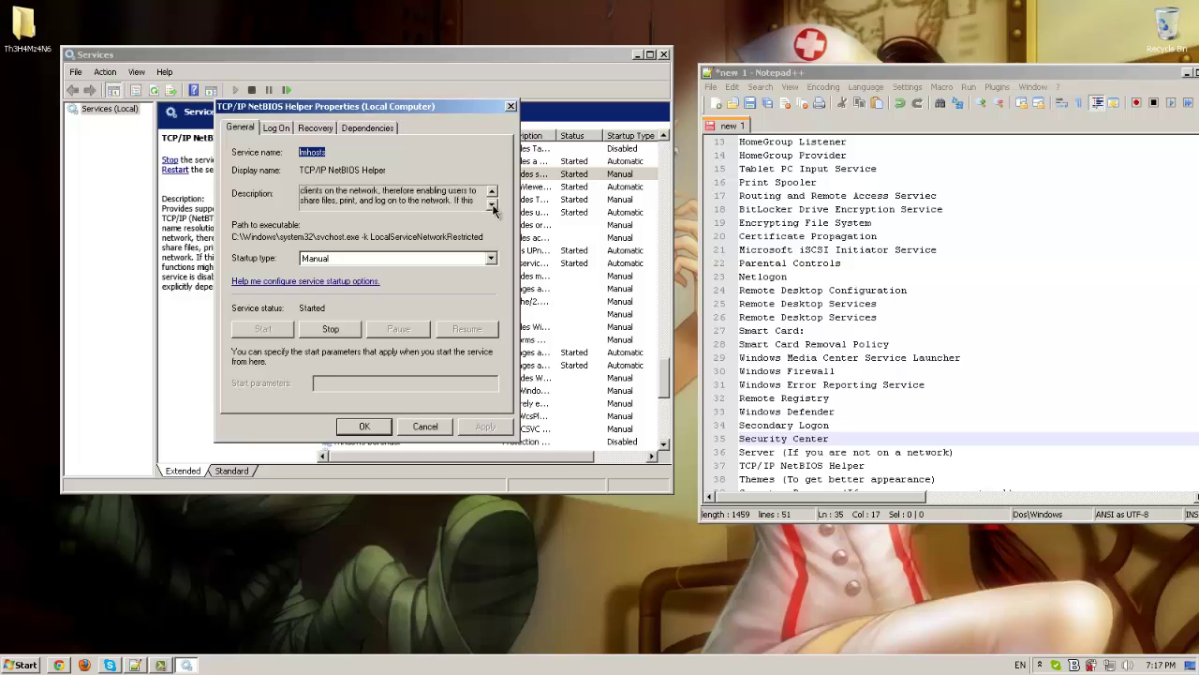
click(492, 207)
click(493, 206)
Stop the TCP/IP NetBIOS Helper service, set its startup type to Disabled, and confirm its properties
click(341, 322)
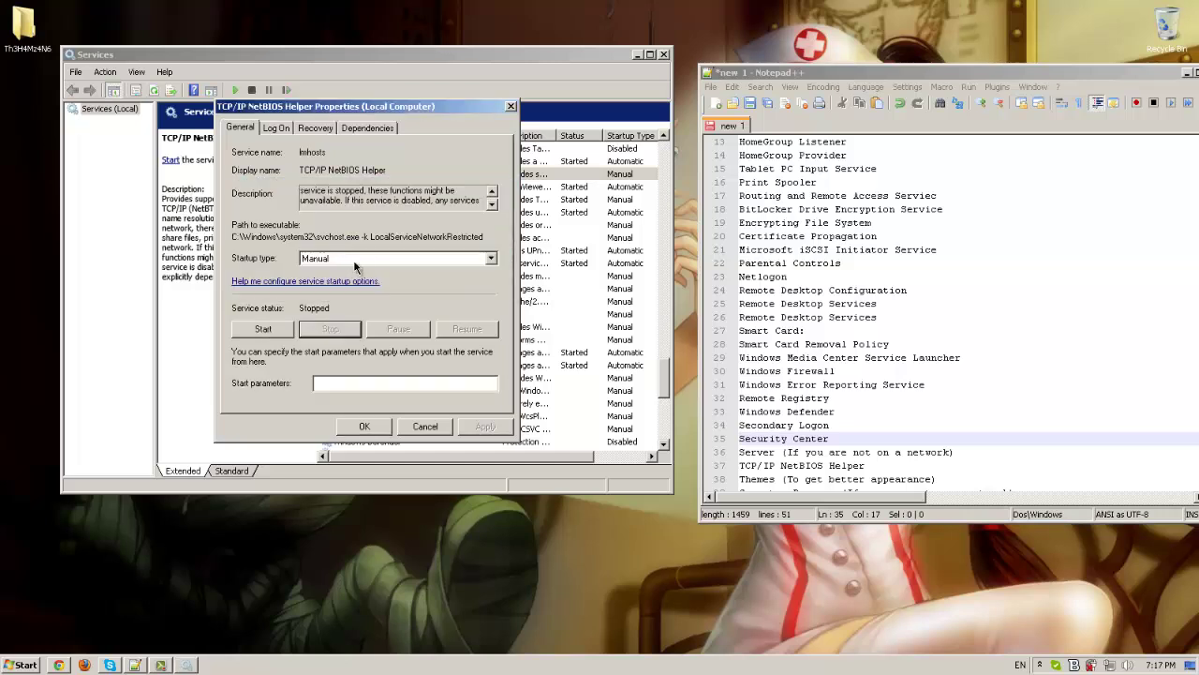
click(366, 264)
click(356, 302)
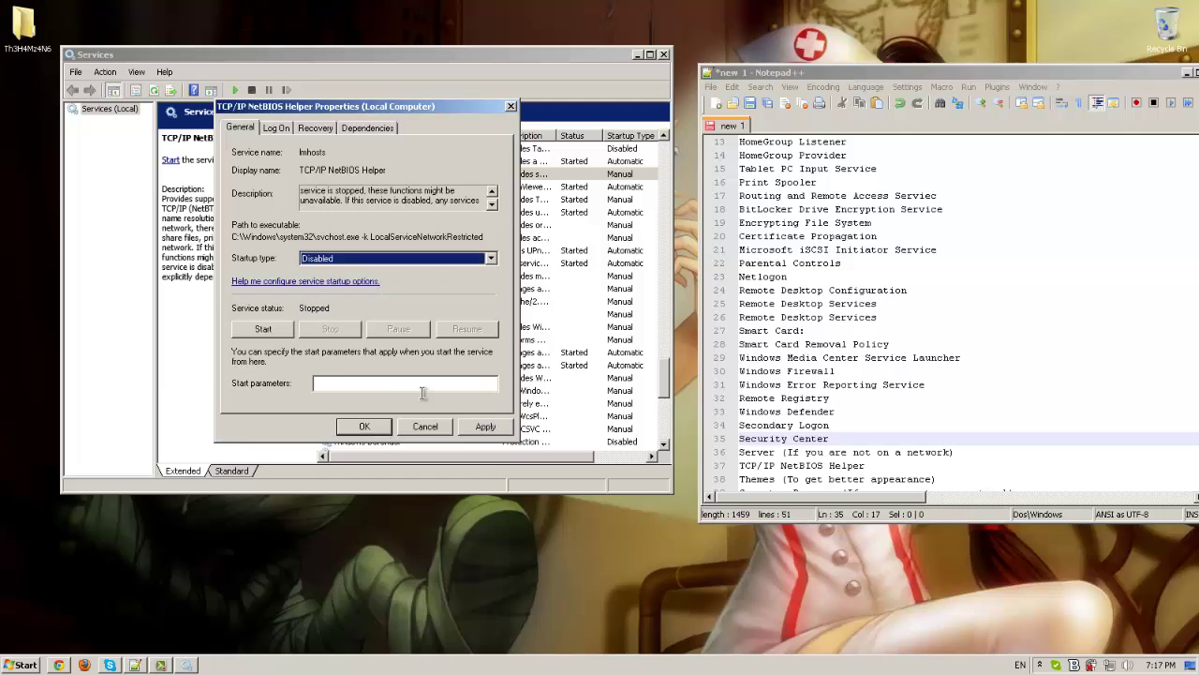
click(475, 427)
click(384, 427)
Find the note's next entry, Themes, in the services list and open that service's properties
click(957, 473)
scroll(957, 473, down, 1)
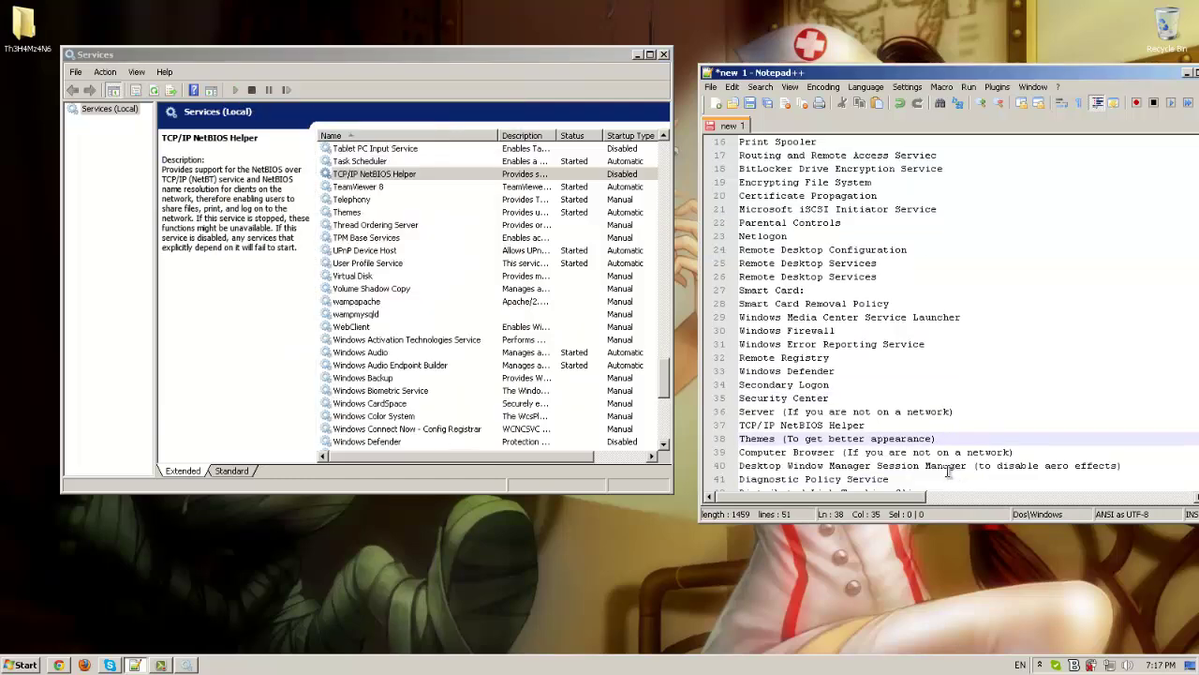
click(558, 316)
text(th)
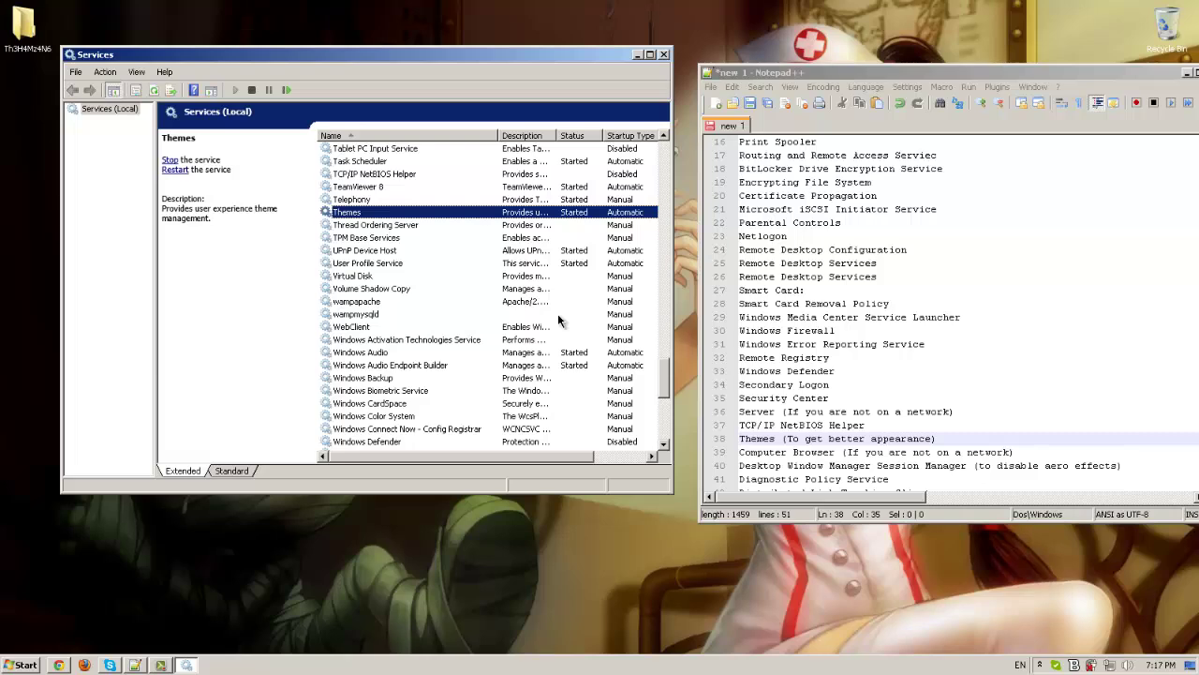
double_click(457, 218)
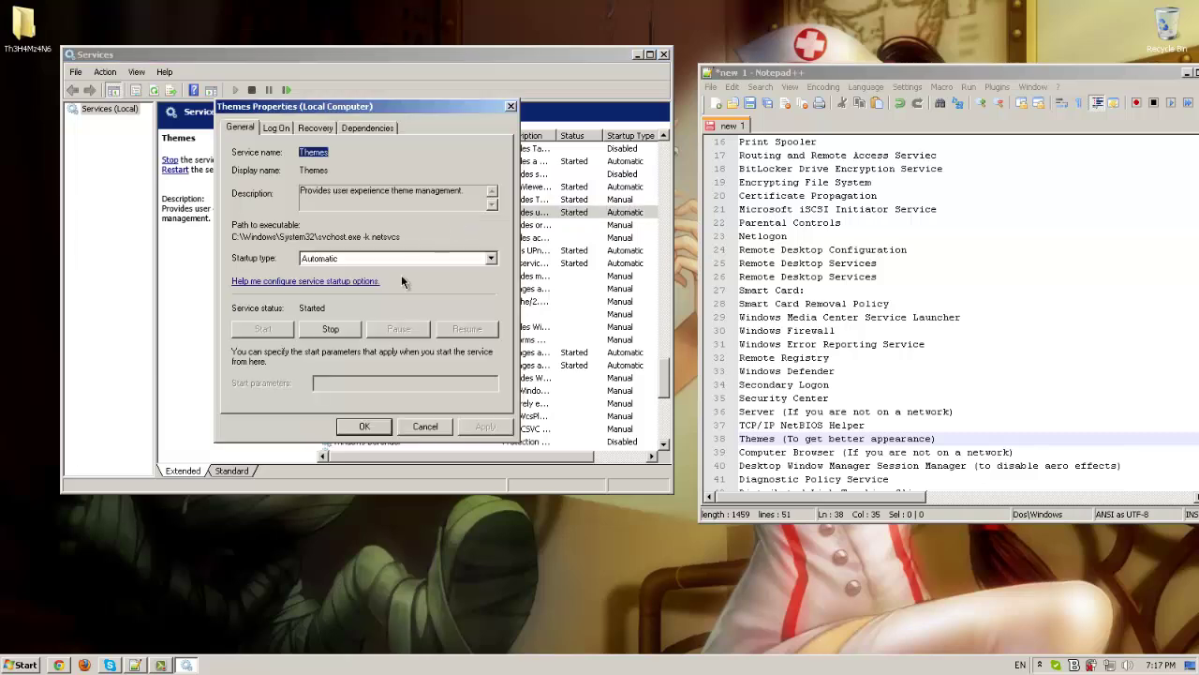
click(19, 665)
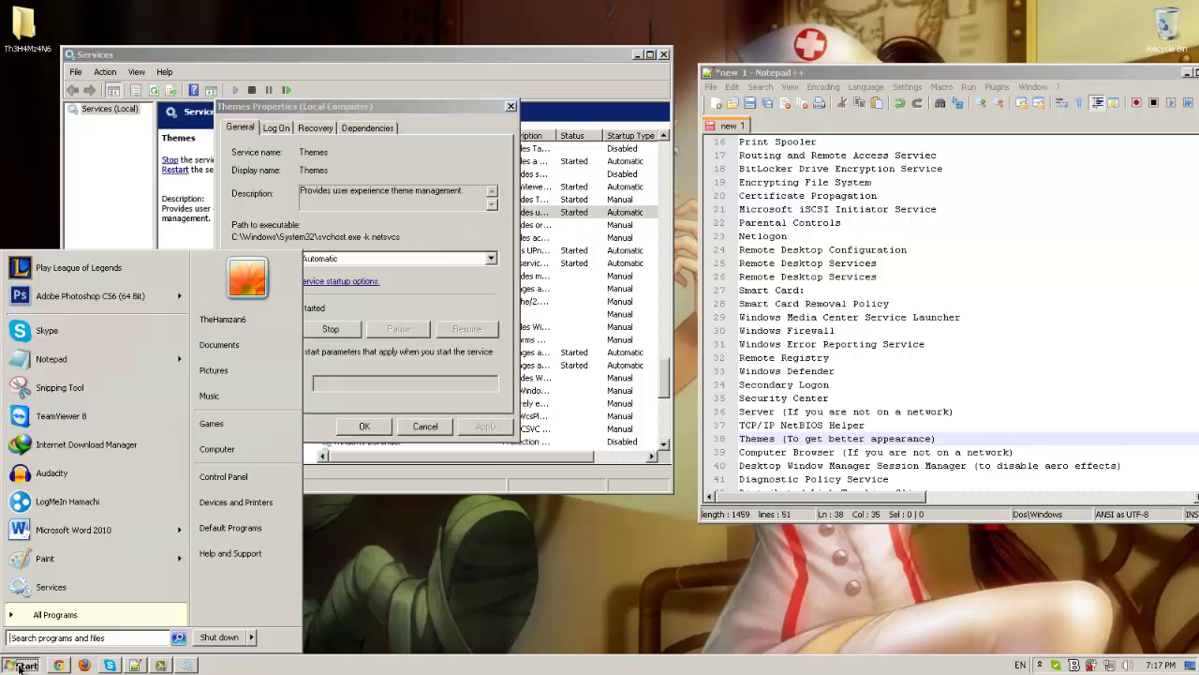
click(56, 664)
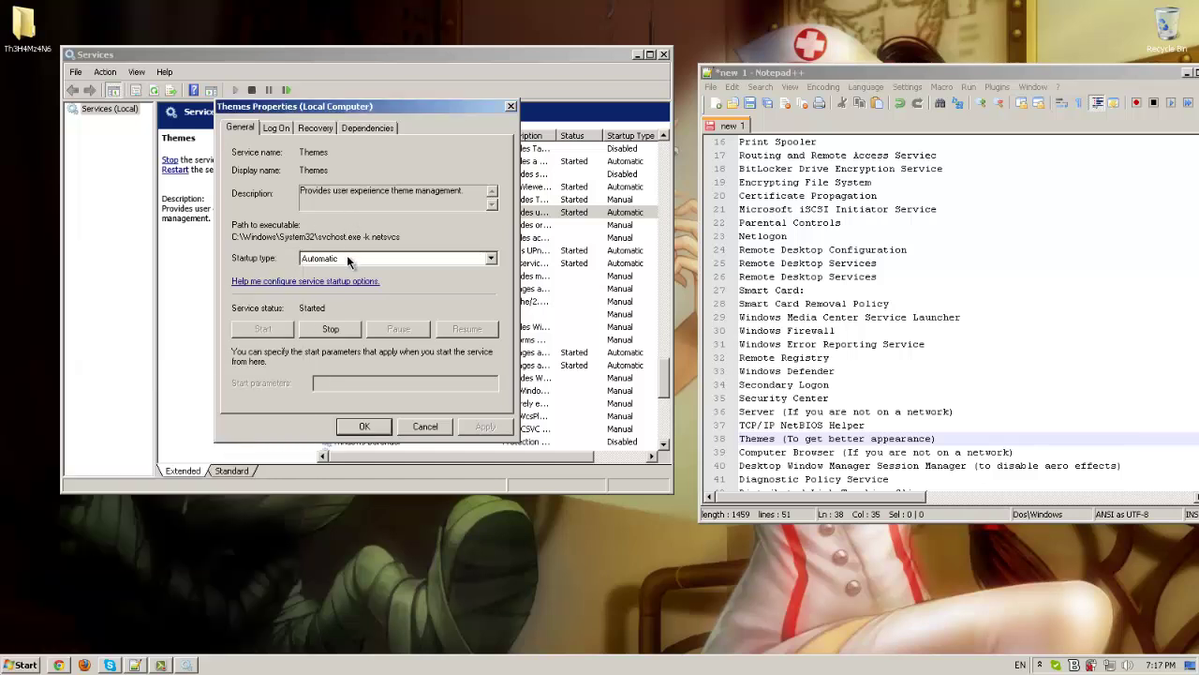
click(18, 666)
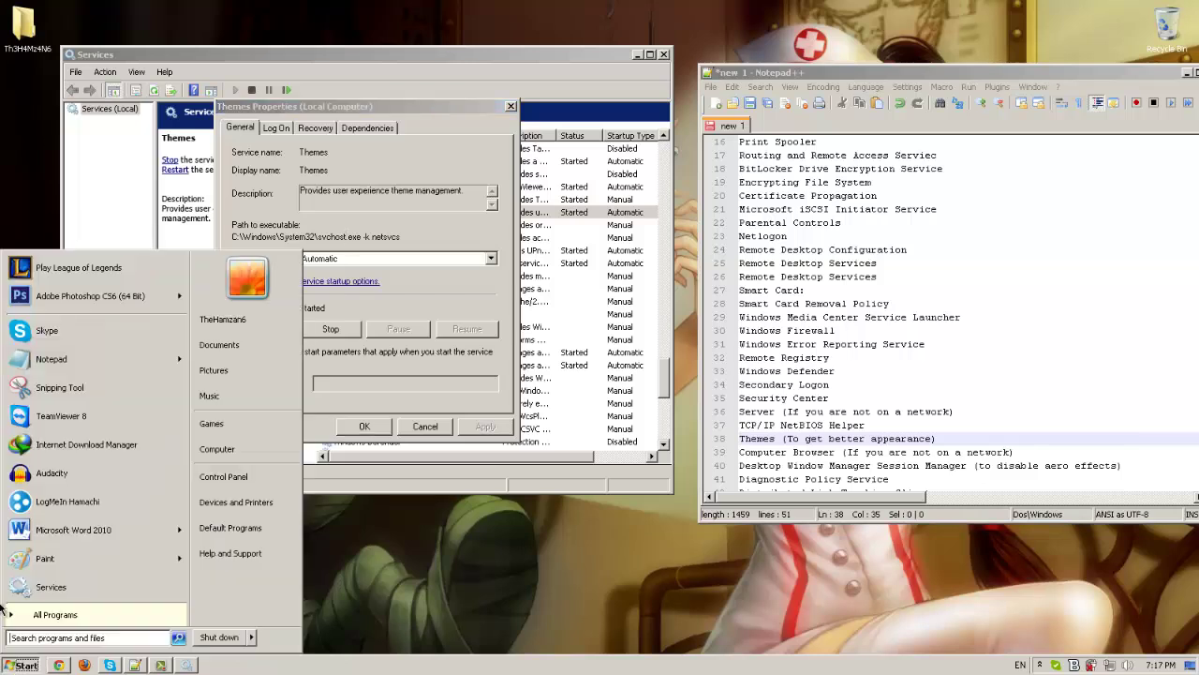
click(34, 665)
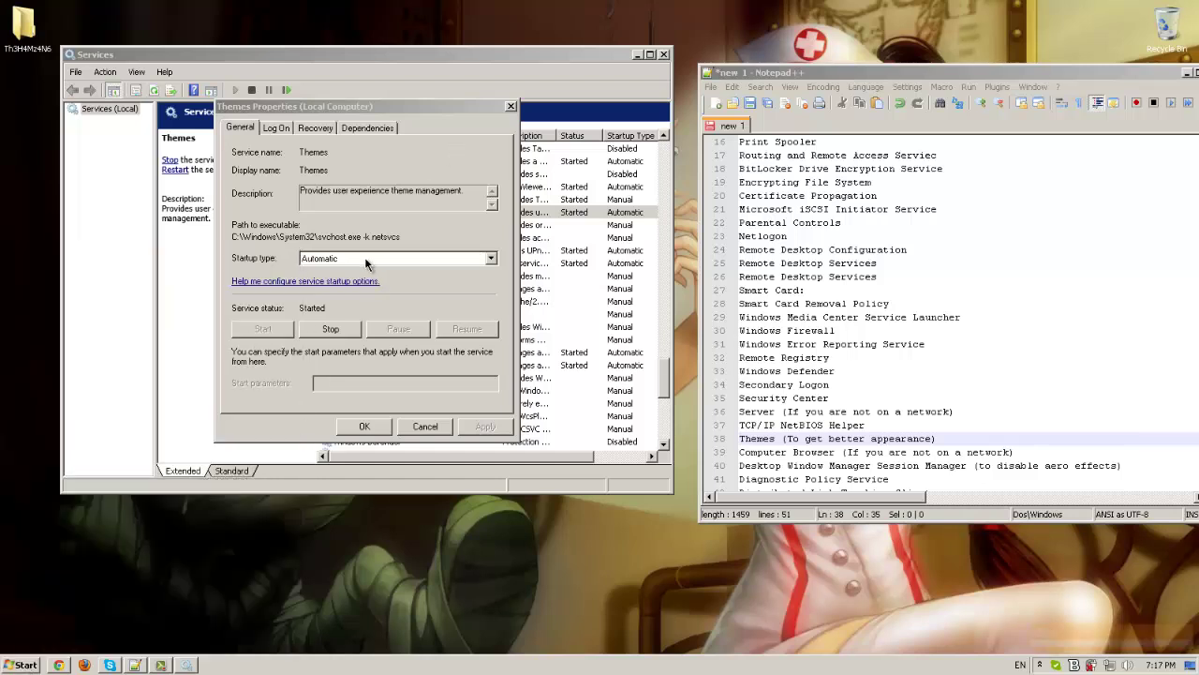
Stop the Themes service, set its startup type to Disabled, and confirm its properties
click(347, 333)
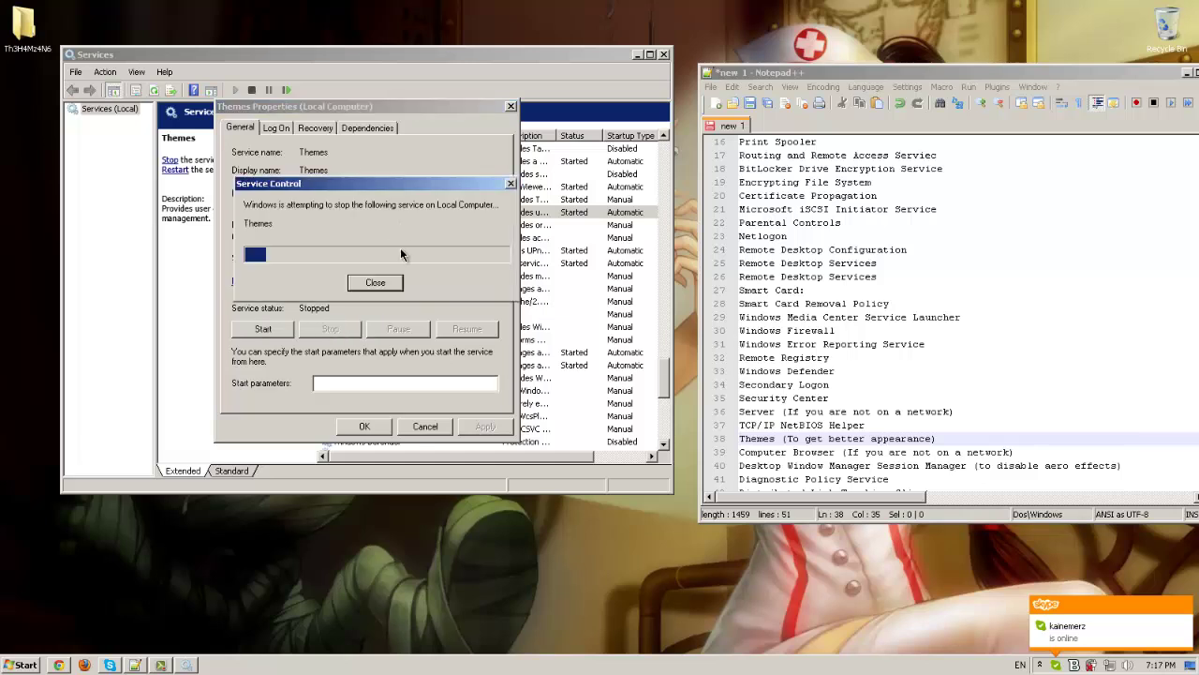
click(400, 258)
click(375, 308)
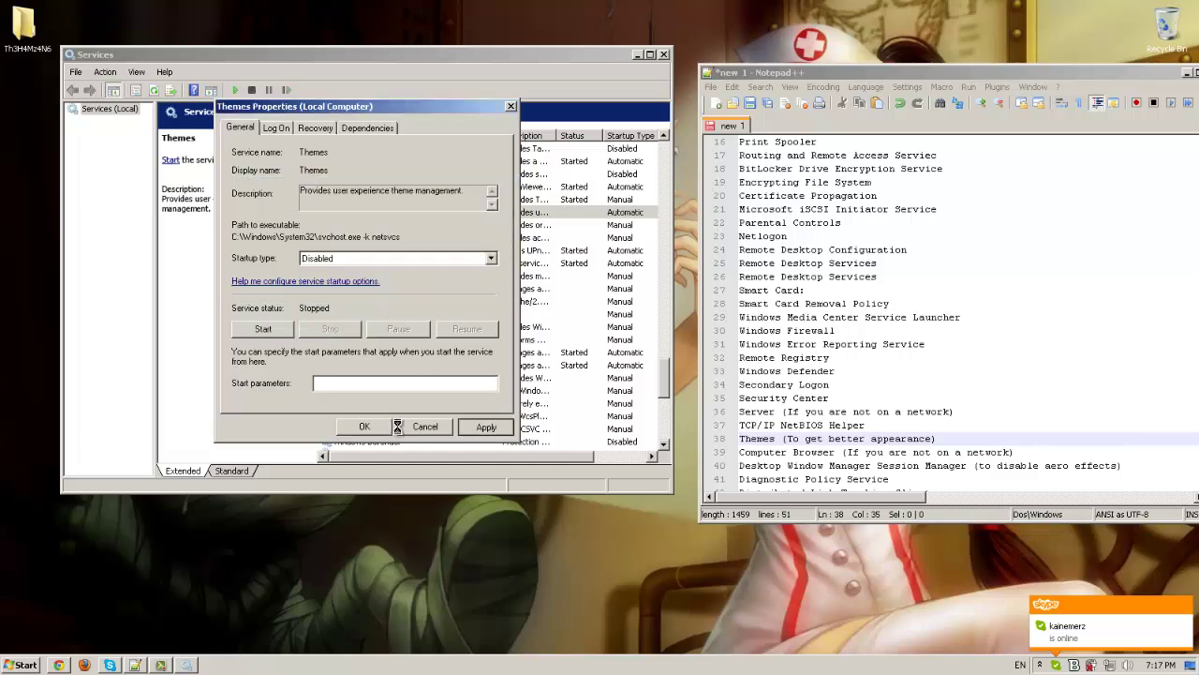
click(365, 425)
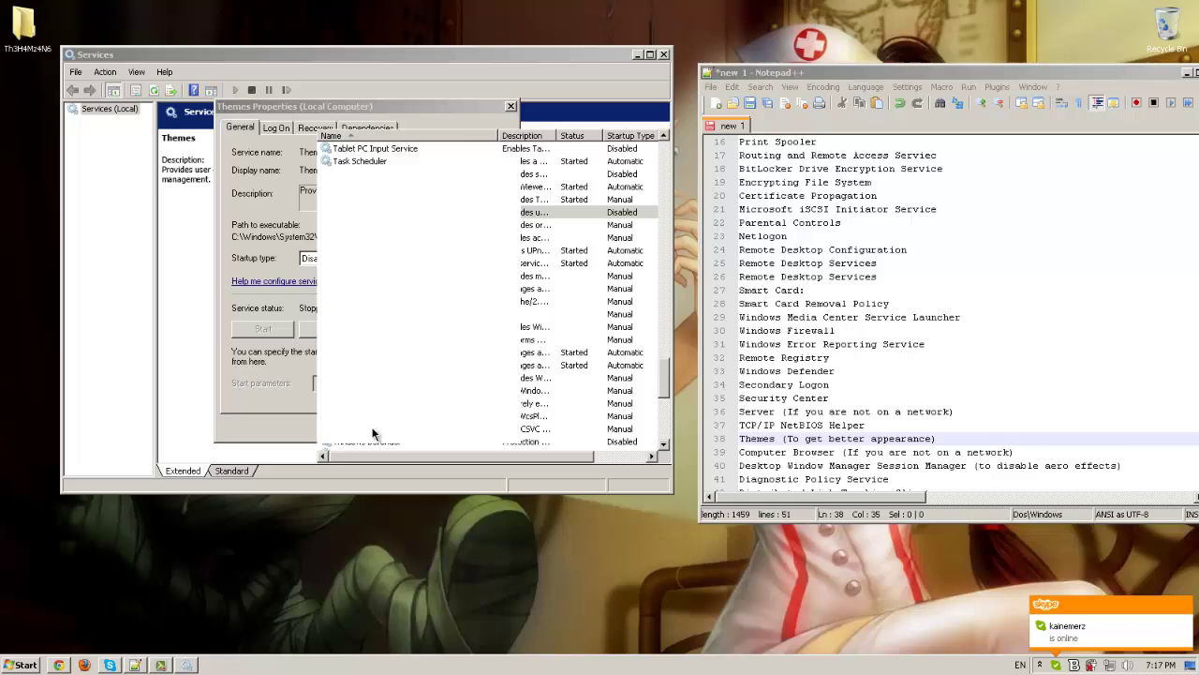
Stop the Desktop Window Manager Session Manager service, set its startup type to Disabled, and confirm its properties
click(528, 251)
text(de)
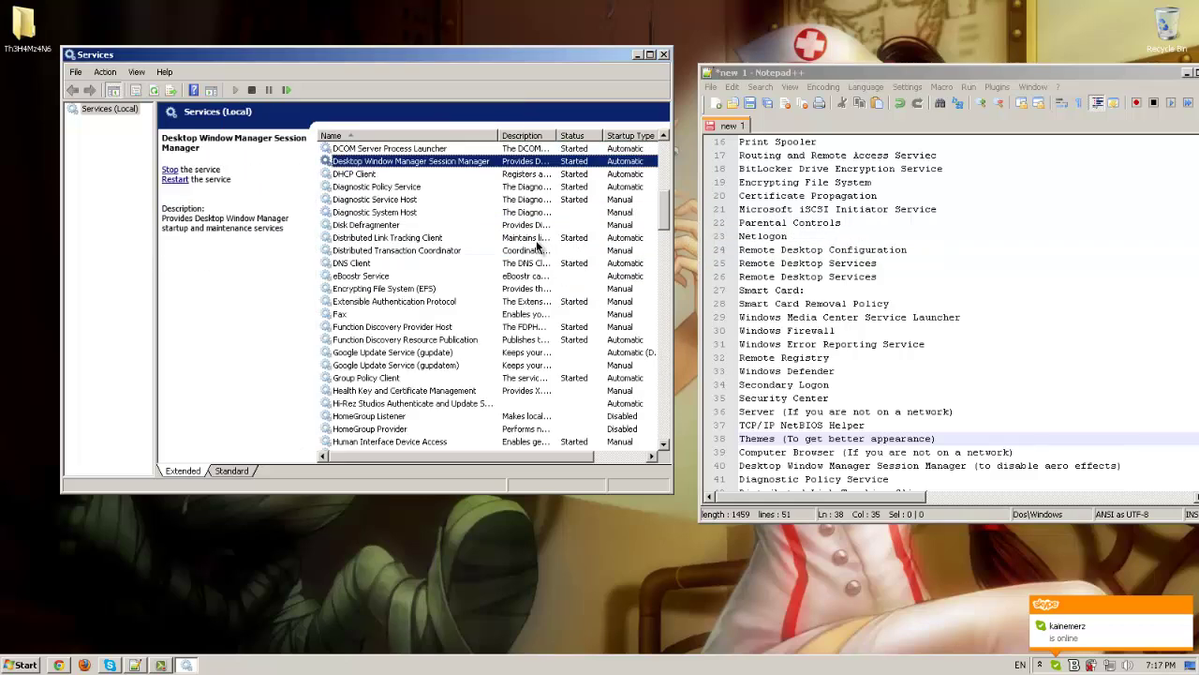
key(Return)
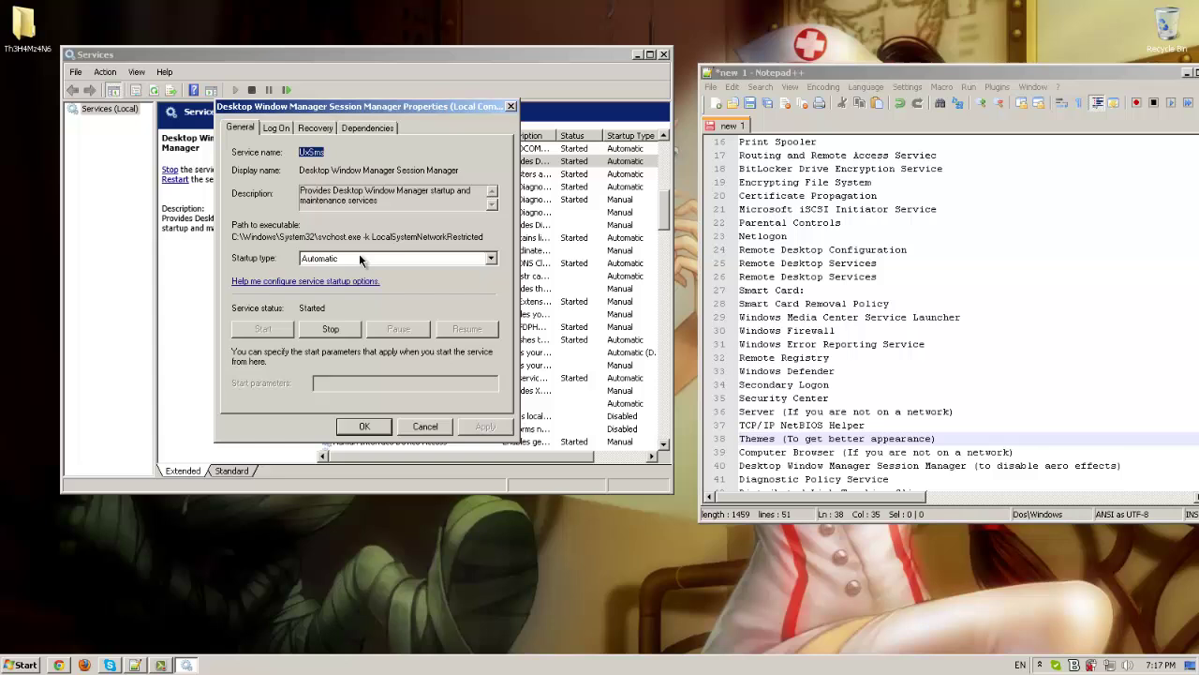
click(352, 328)
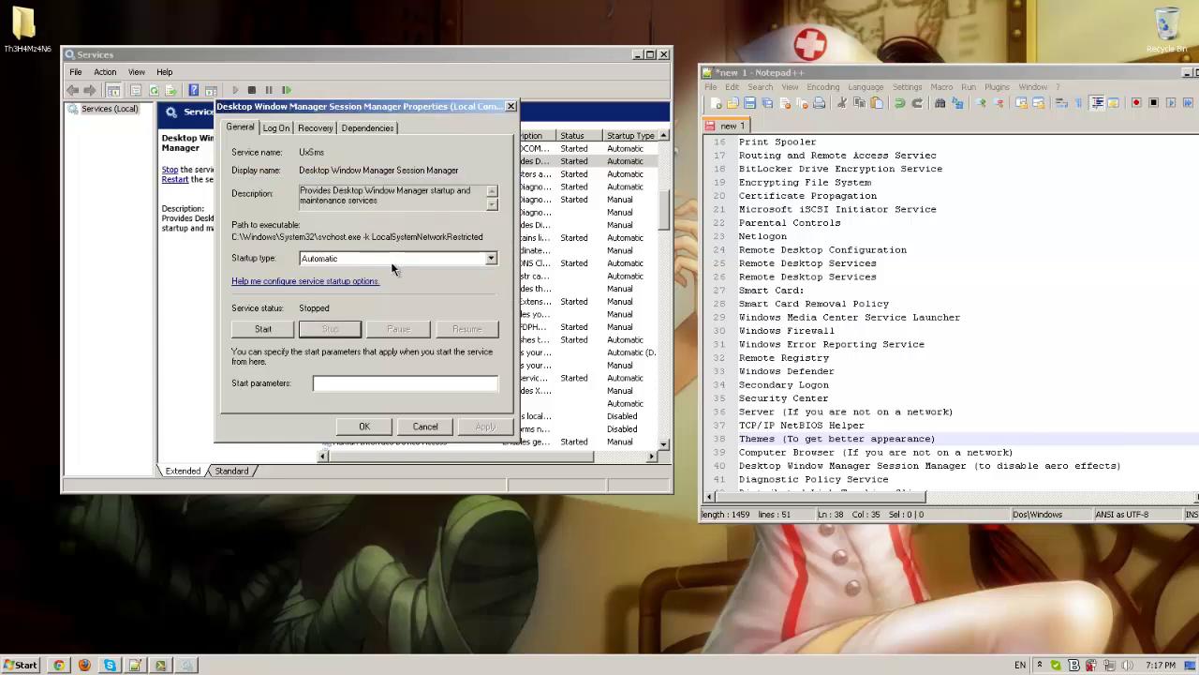
click(390, 259)
click(383, 302)
click(486, 429)
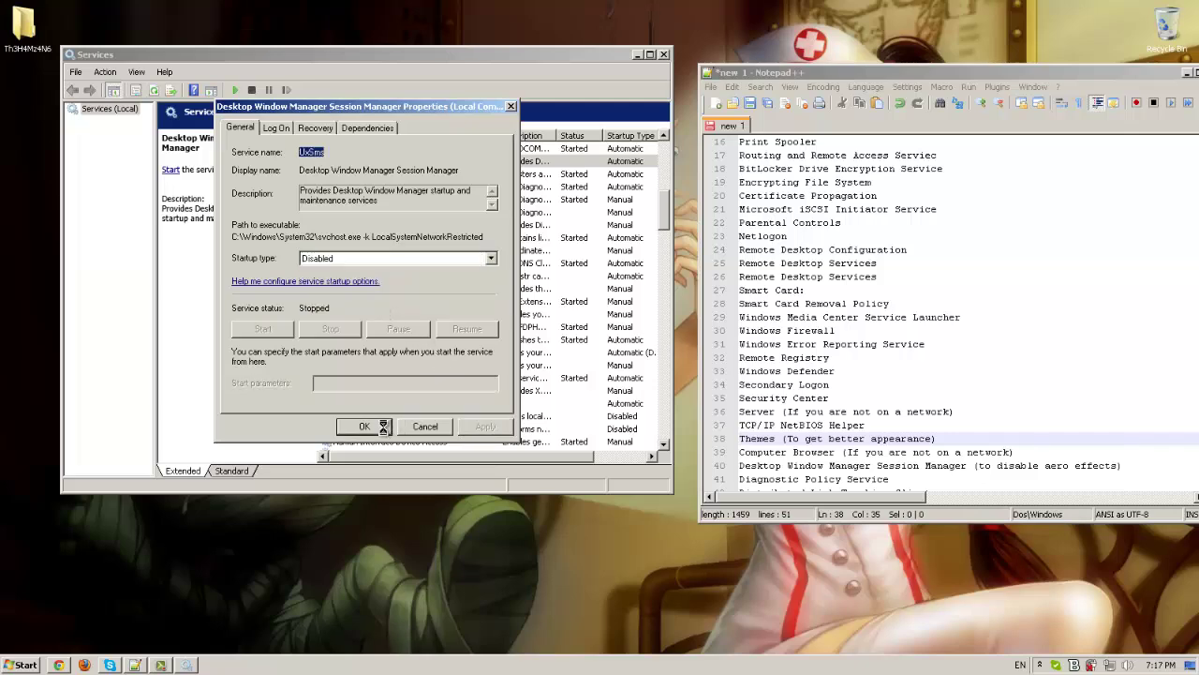
click(365, 426)
Look up the Computer Browser service in the services list and check its status and startup type
key(alt+Tab)
key(Up)
click(457, 327)
text(comp)
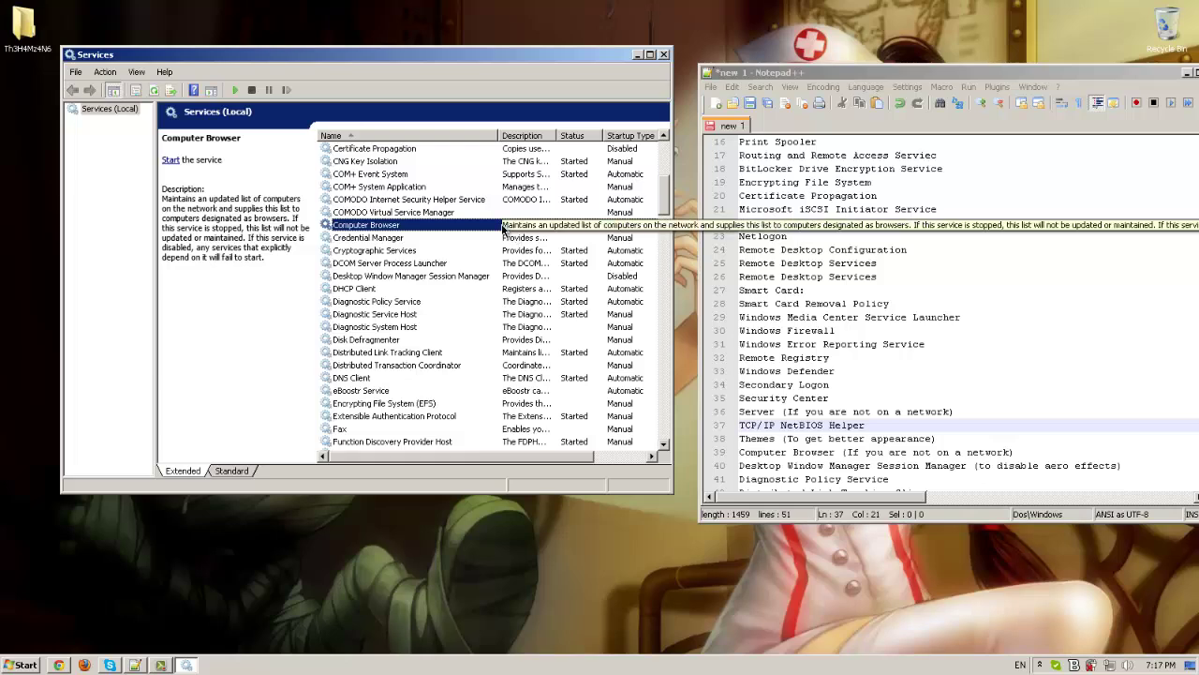
Stop the Diagnostic Policy Service listed in the note, set its startup type to Disabled, and confirm its properties
click(956, 486)
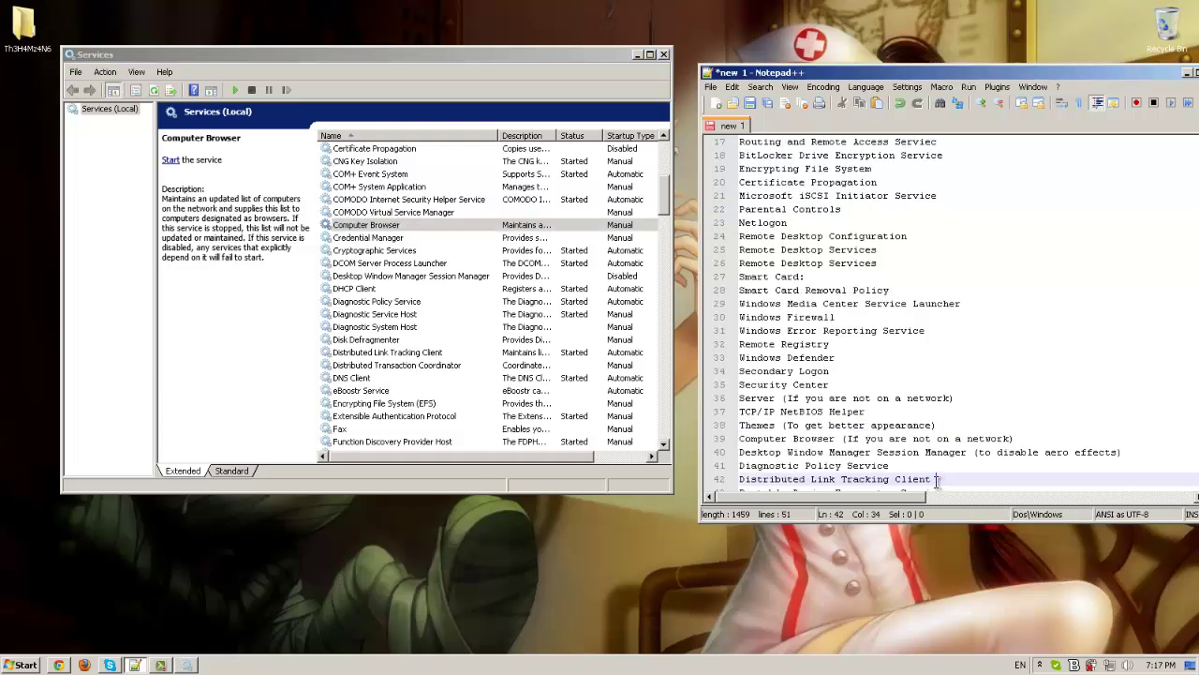
scroll(923, 478, down, 1)
click(475, 366)
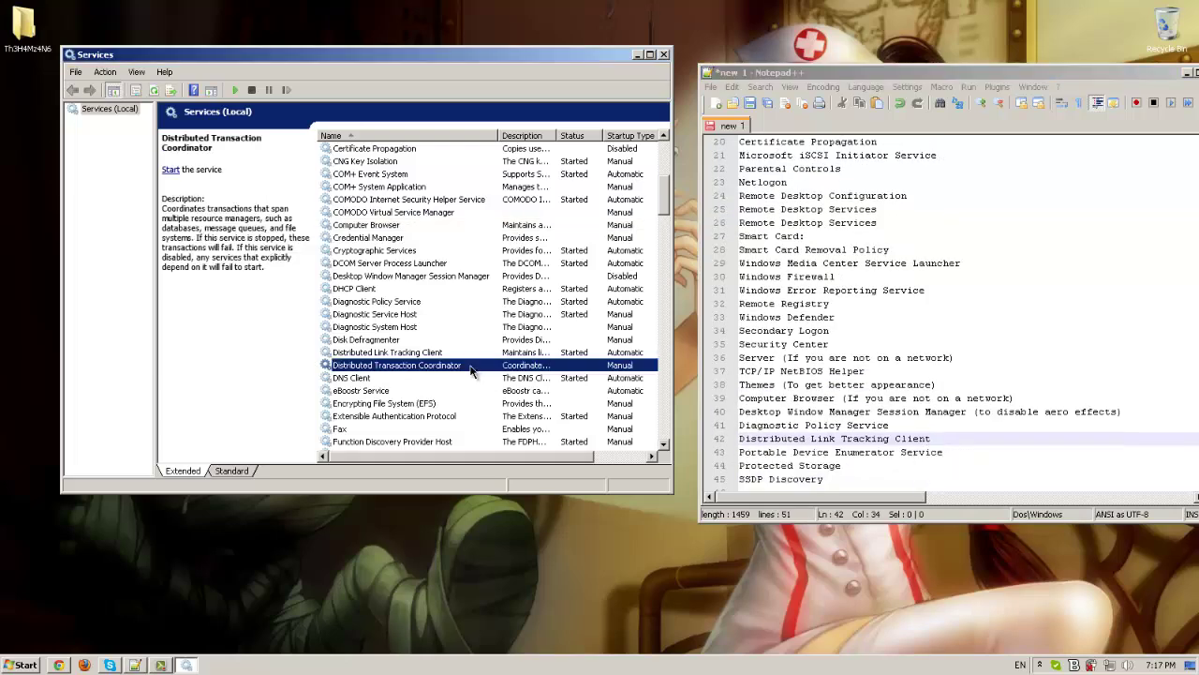
text(di)
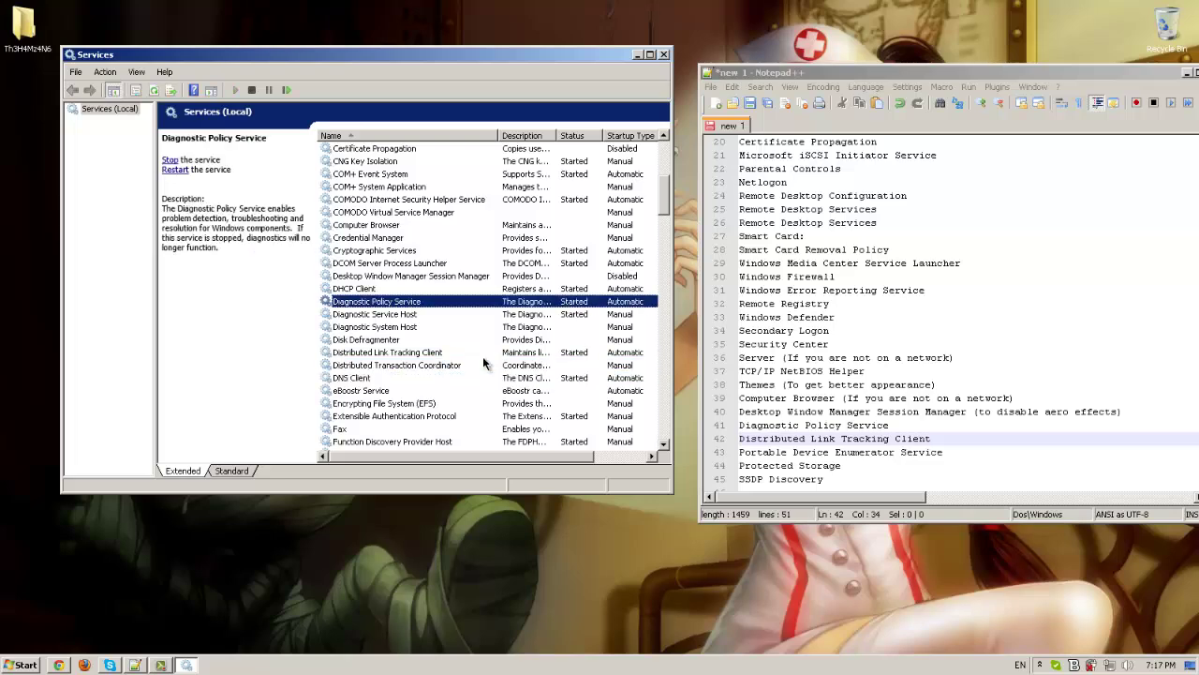
double_click(440, 303)
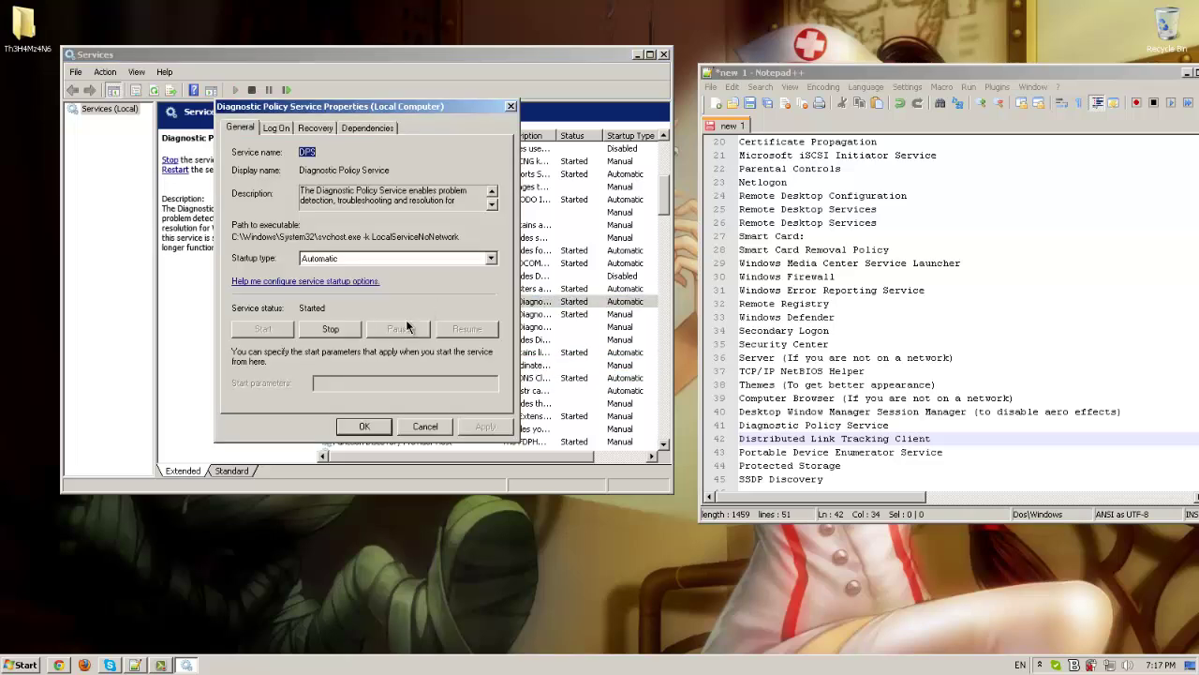
click(343, 331)
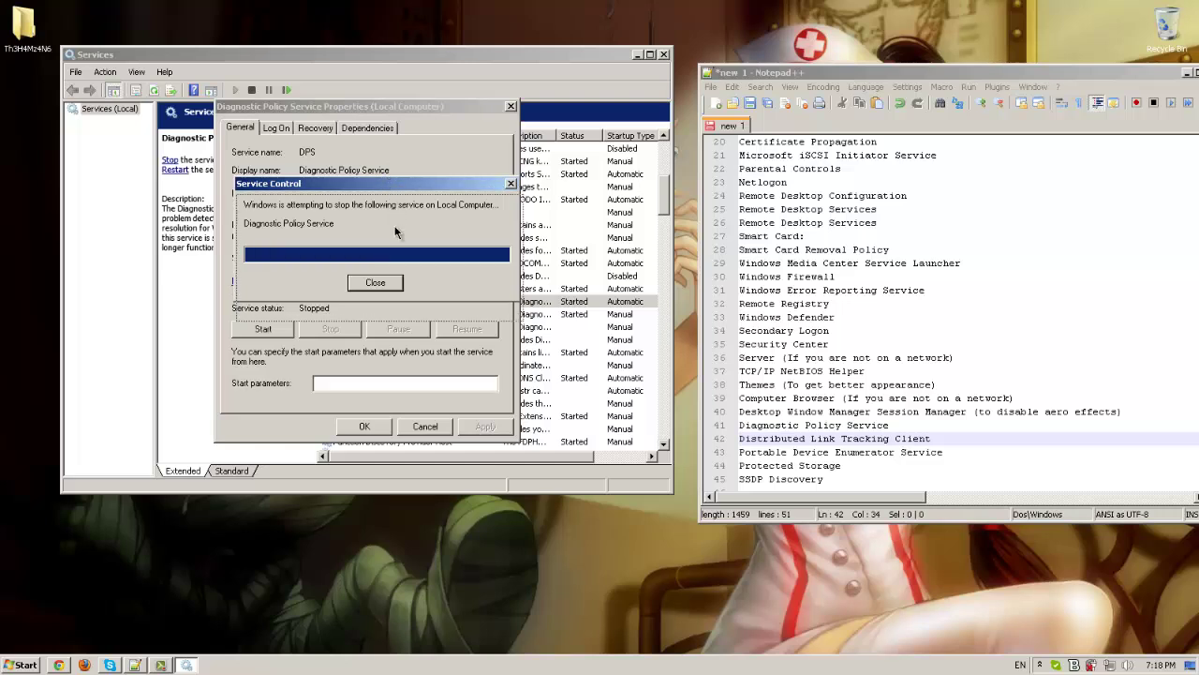
click(424, 259)
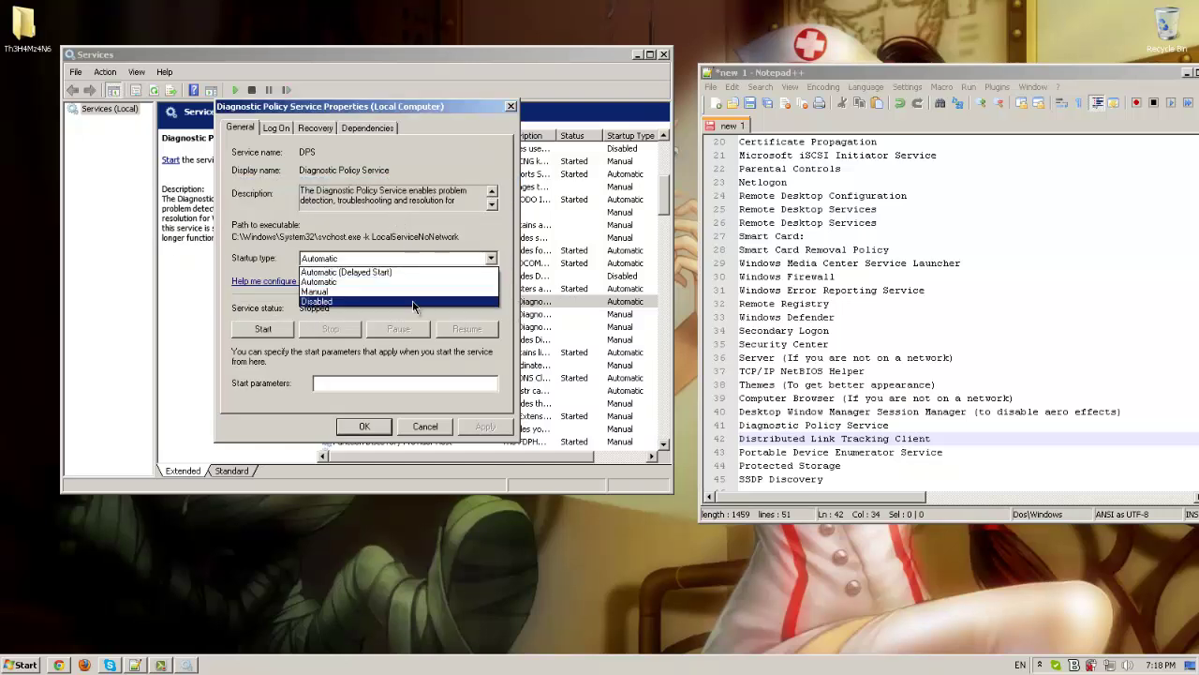
click(421, 316)
click(485, 428)
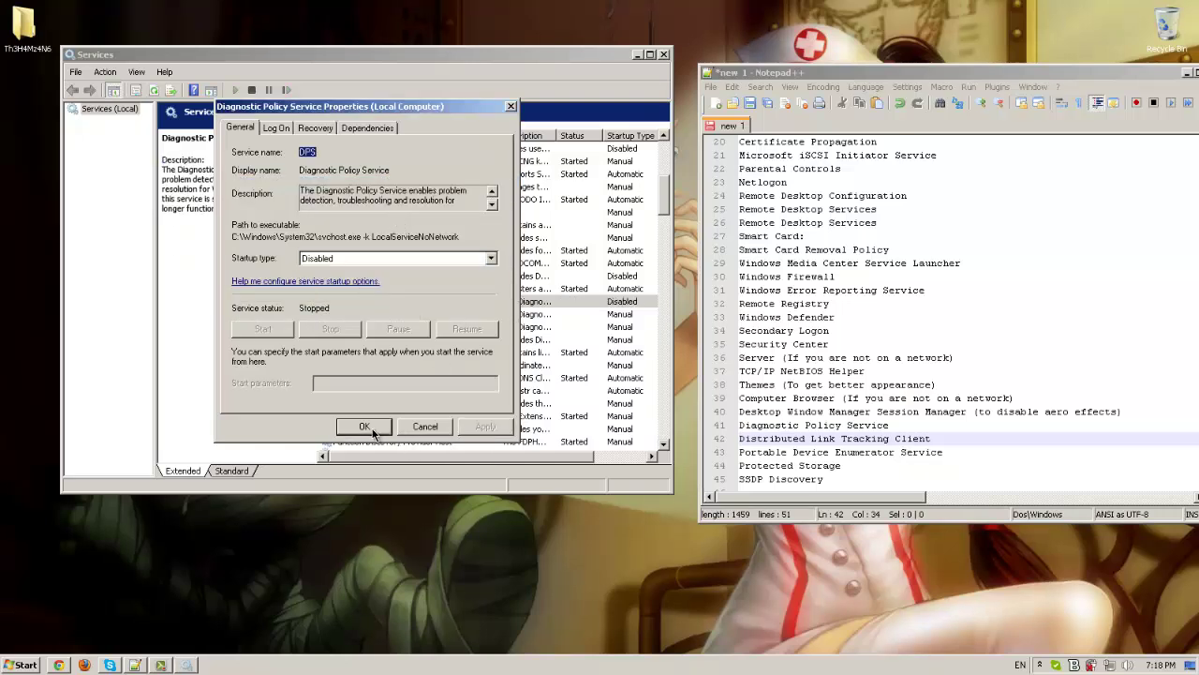
click(365, 426)
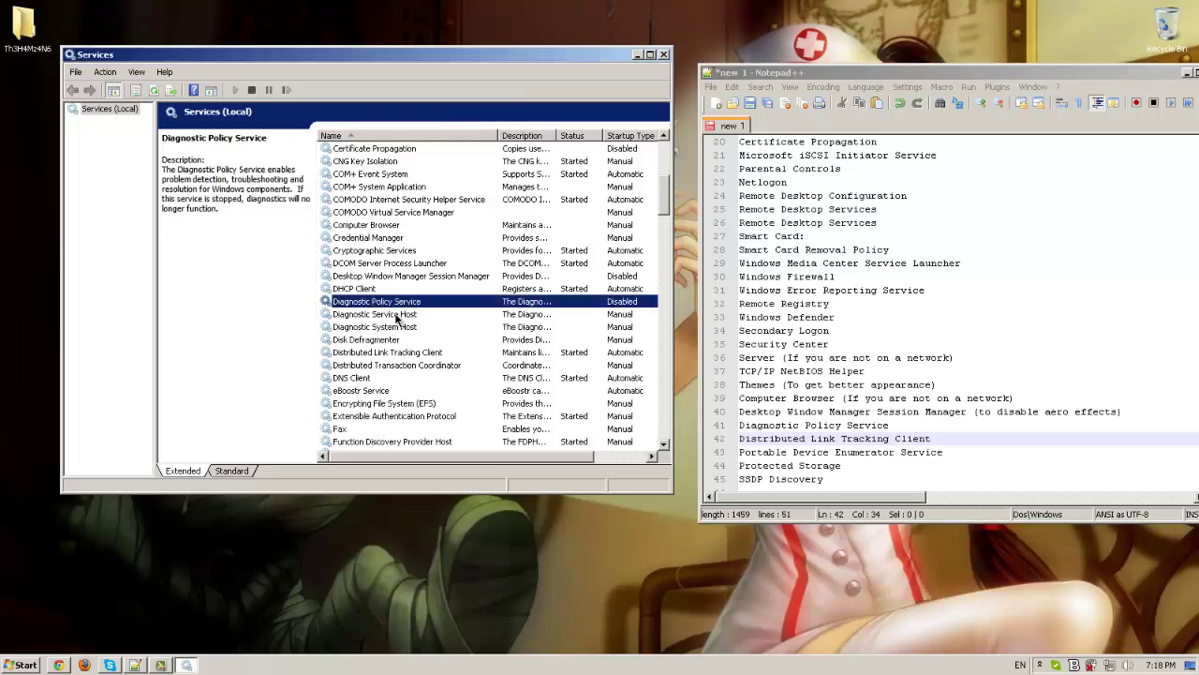
Review the note's entries down to SSDP Discovery and check Portable Device Enumerator Service in the services list
click(856, 462)
scroll(856, 462, down, 1)
click(598, 420)
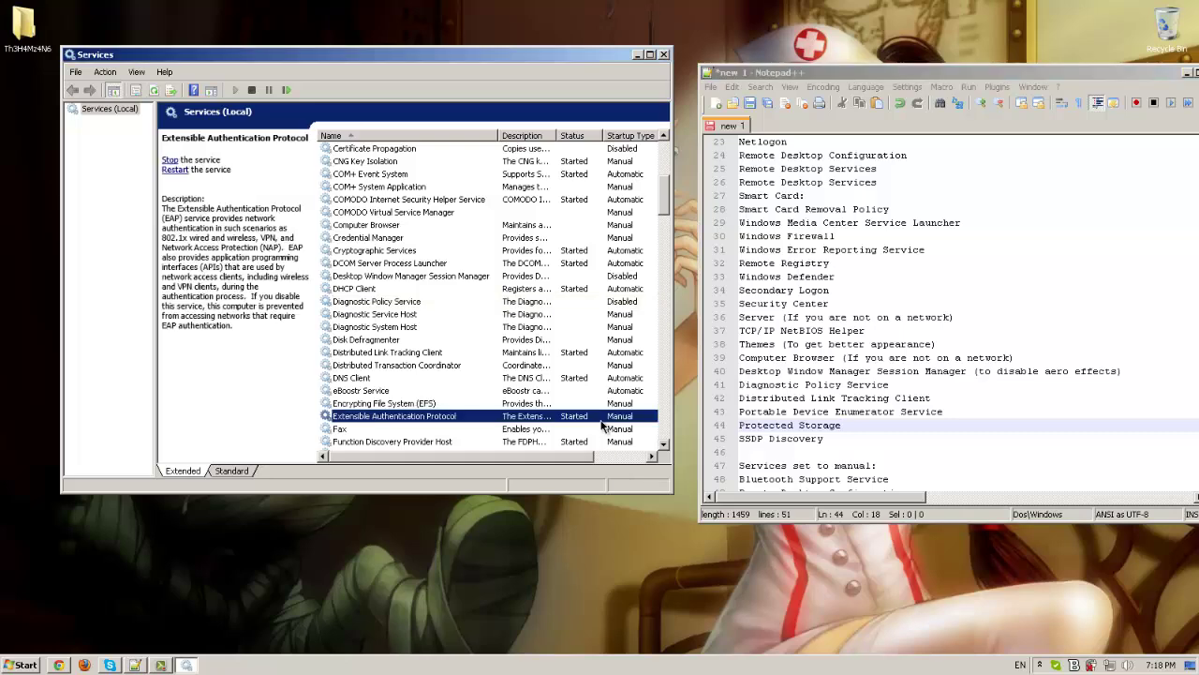
text(po)
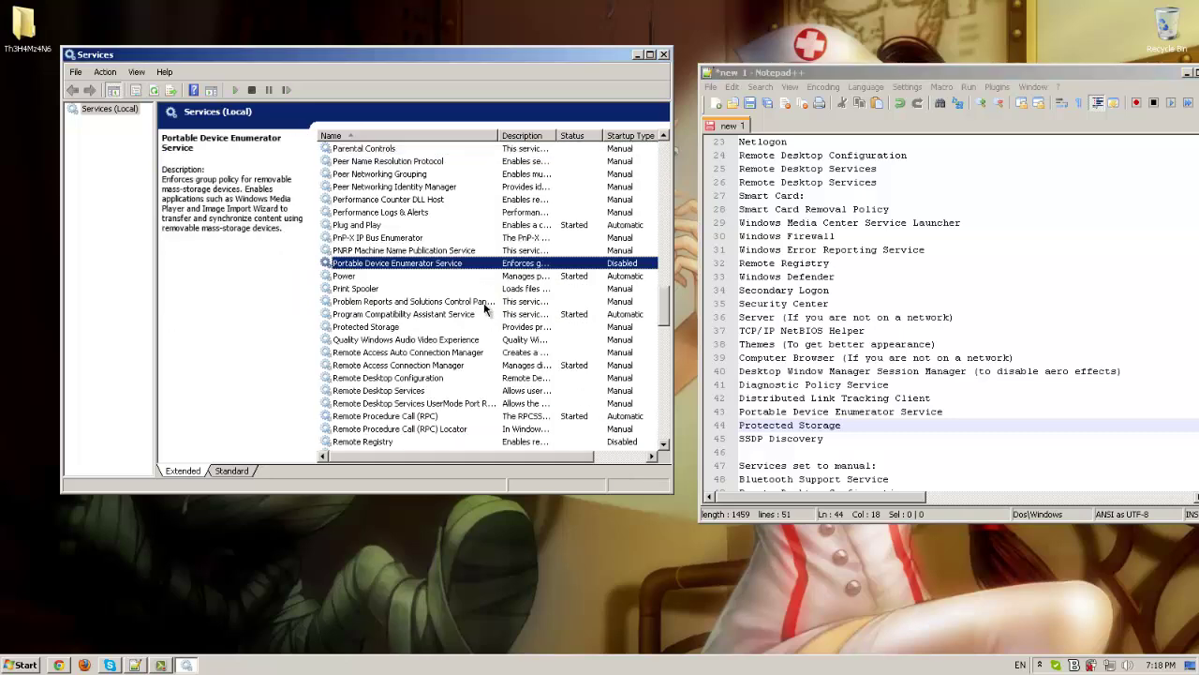
Try to stop the SSDP Discovery service, declining to stop the dependent UPnP Device Host and cancelling its properties
click(535, 339)
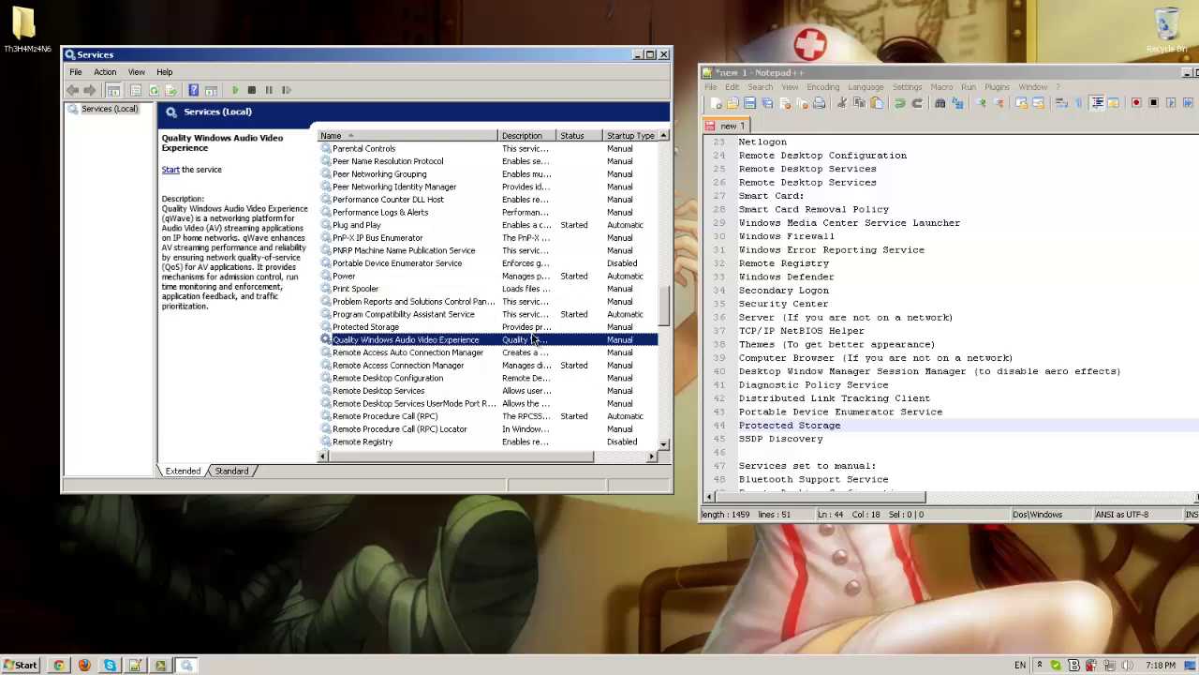
text(ssd)
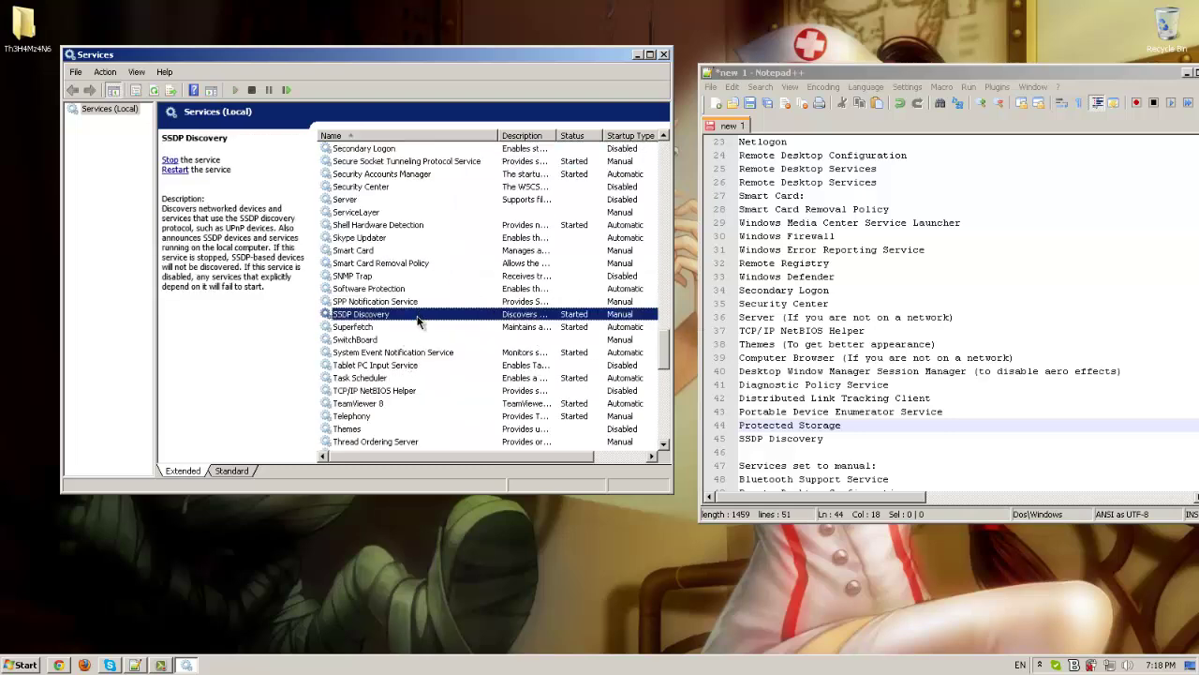
double_click(417, 315)
click(331, 328)
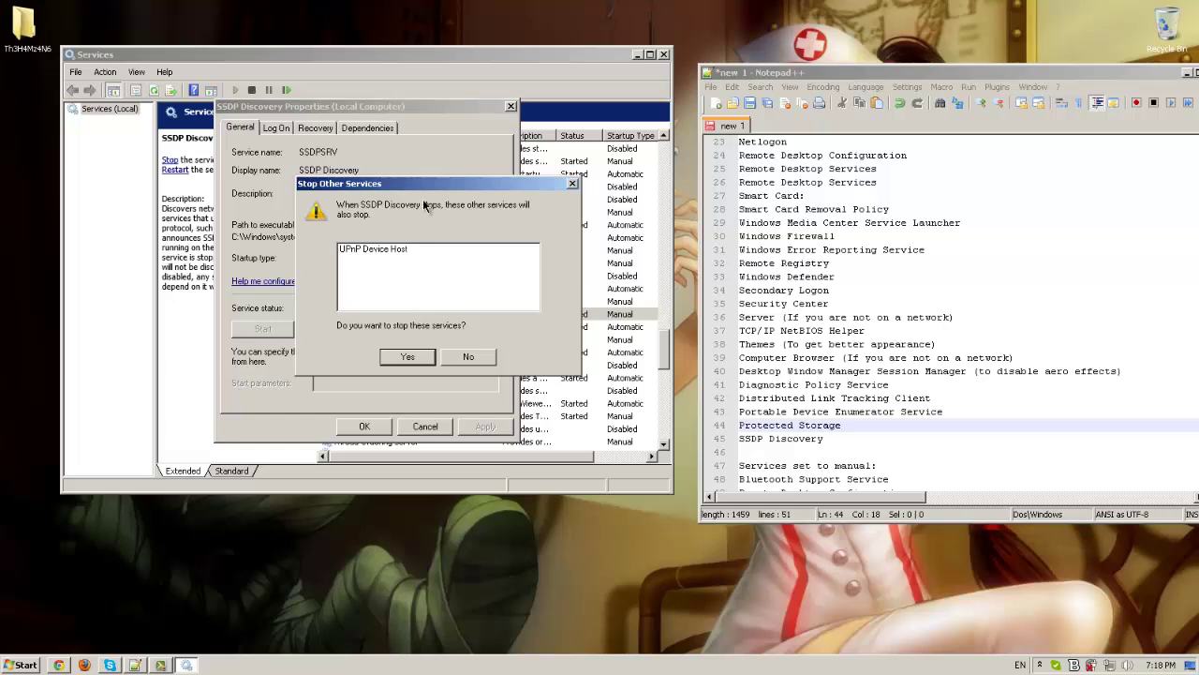
drag(422, 199, 650, 244)
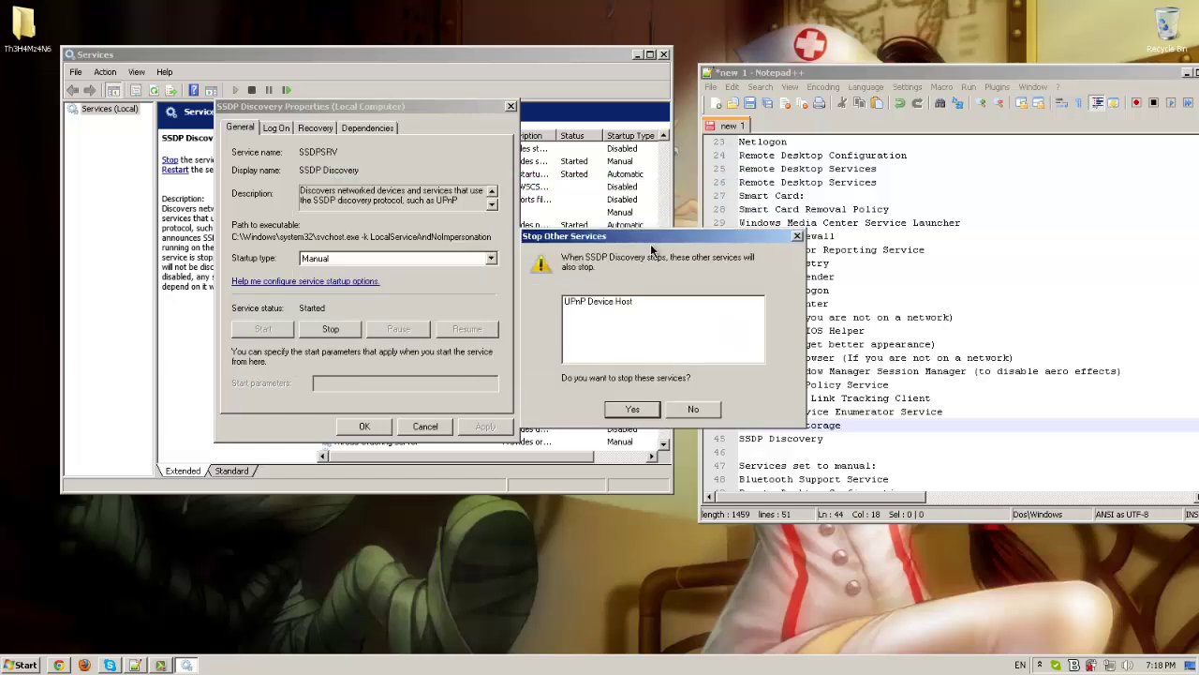
click(692, 416)
click(425, 428)
Find Bluetooth Support Service from the note's manual list and check its startup type in its properties without changing anything
click(1012, 475)
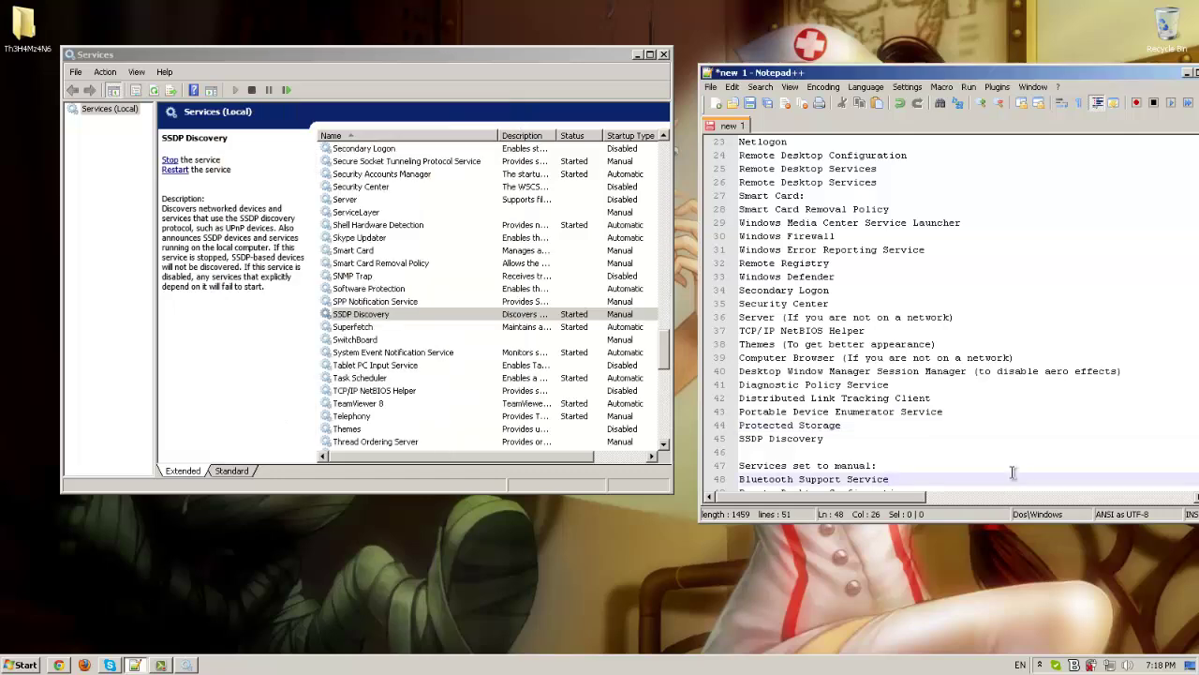
scroll(1012, 472, down, 1)
click(440, 251)
key(b)
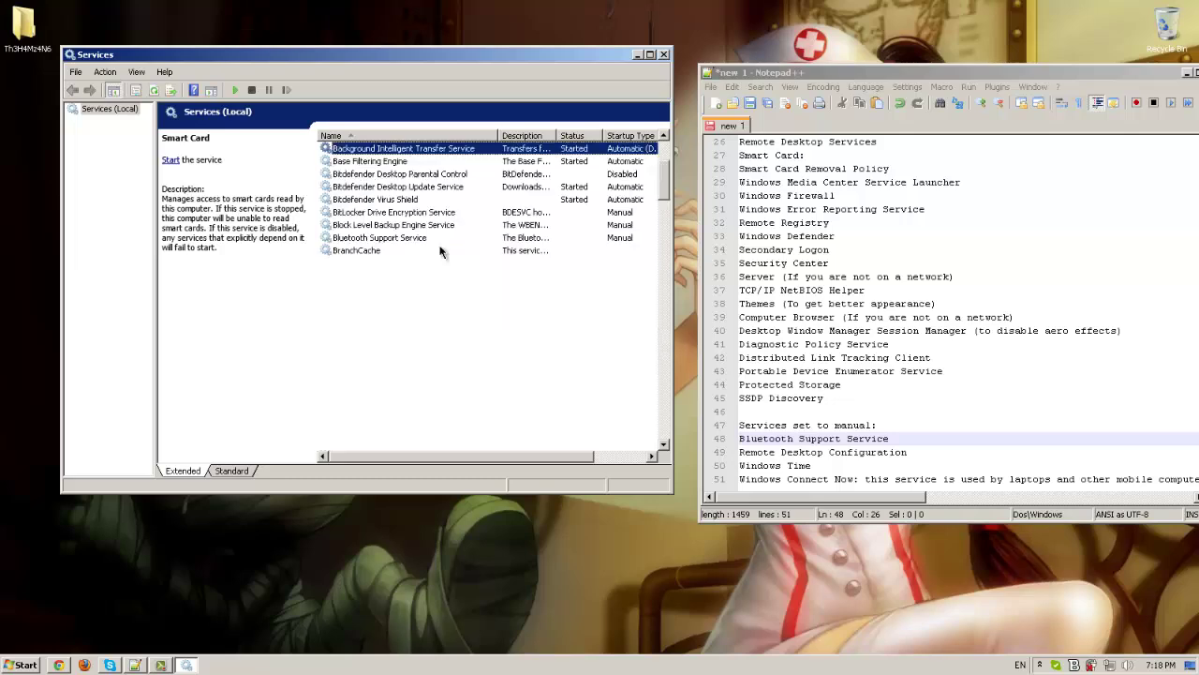
key(l)
key(u)
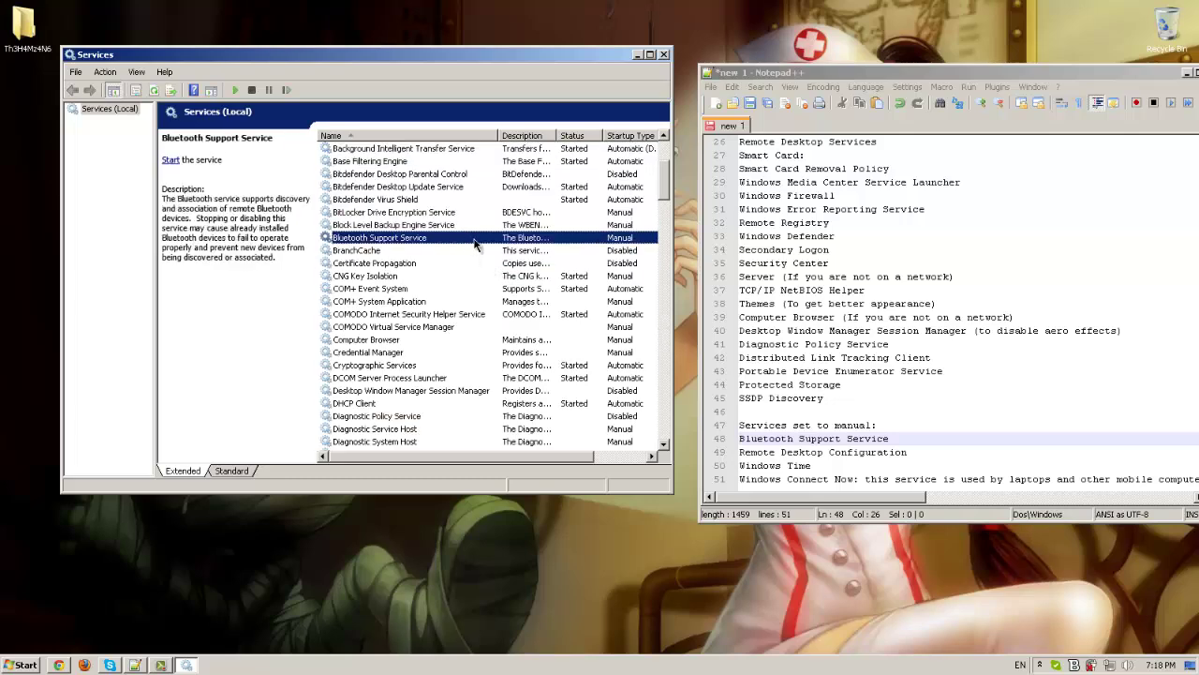
double_click(478, 240)
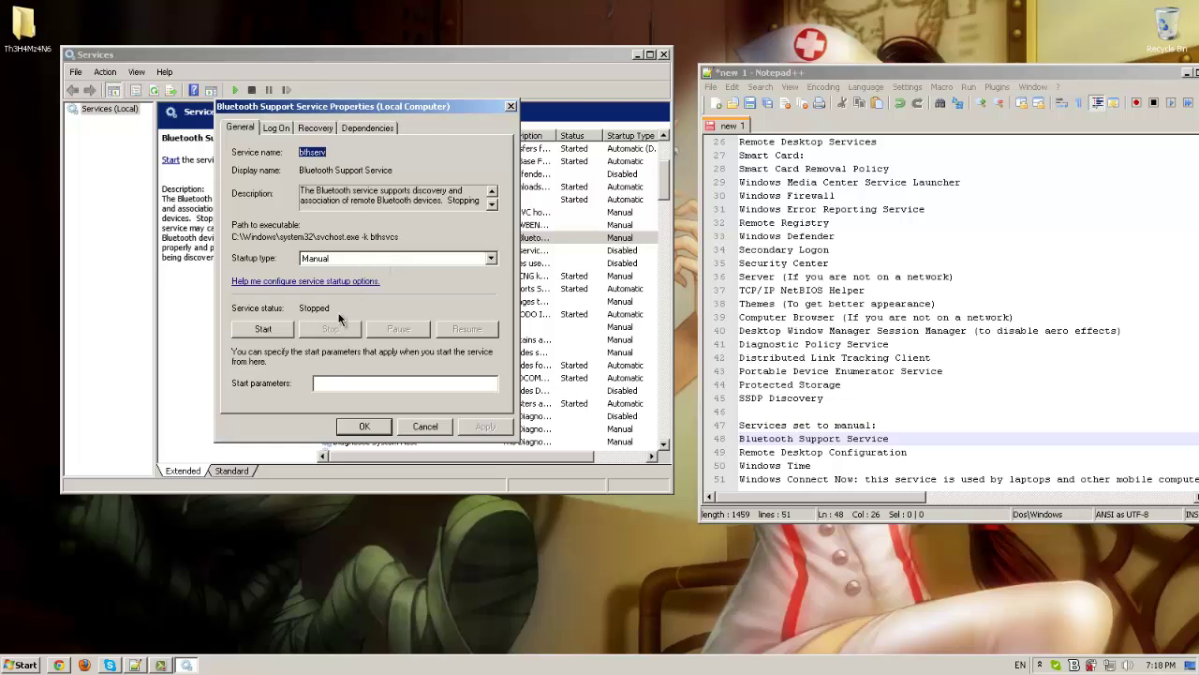
click(335, 263)
click(273, 232)
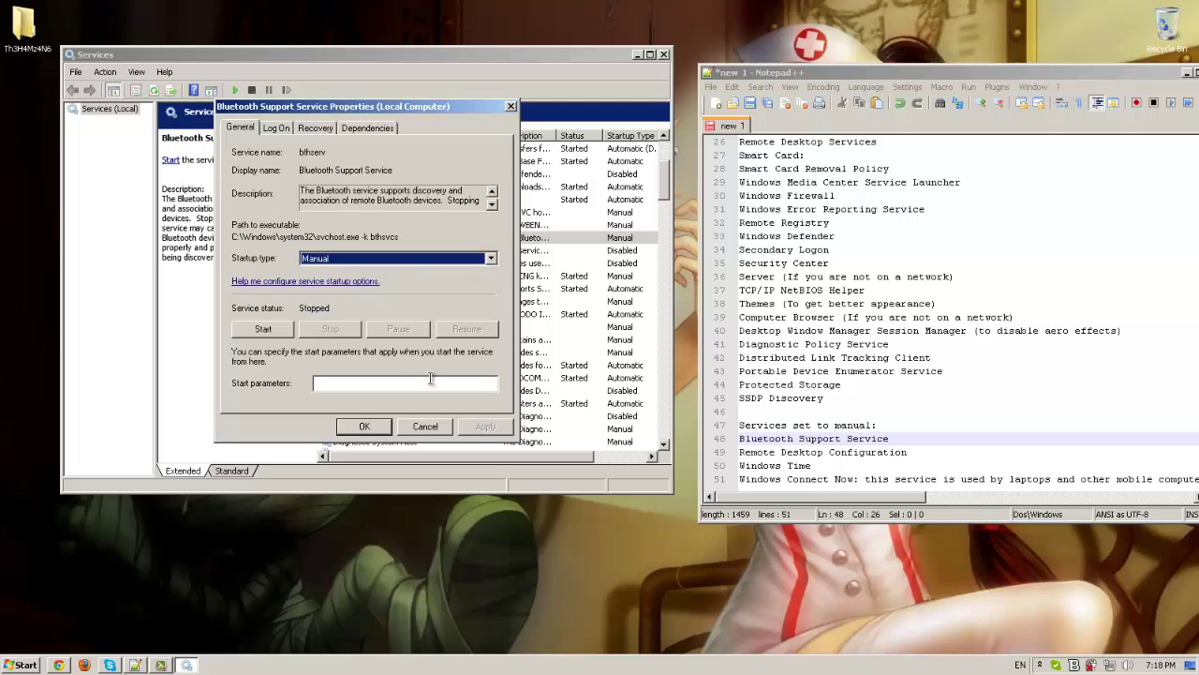
click(431, 429)
Look up Remote Desktop Configuration in the services list and check its startup type
click(428, 347)
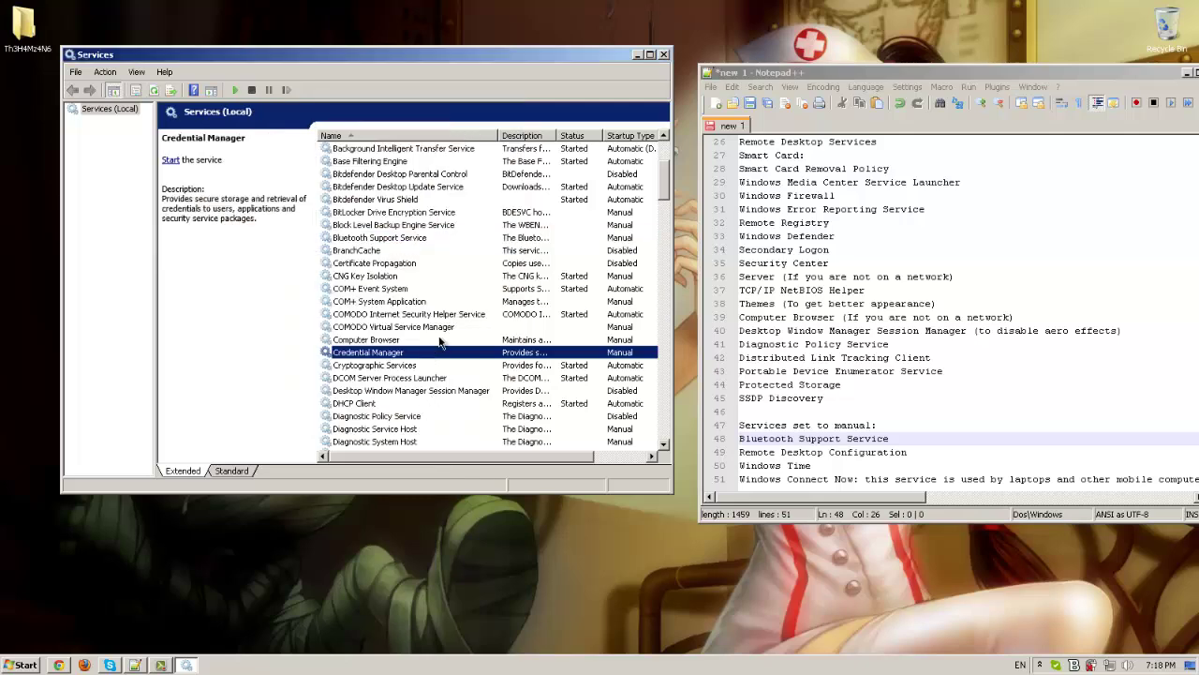
key(r)
key(Down)
key(Down)
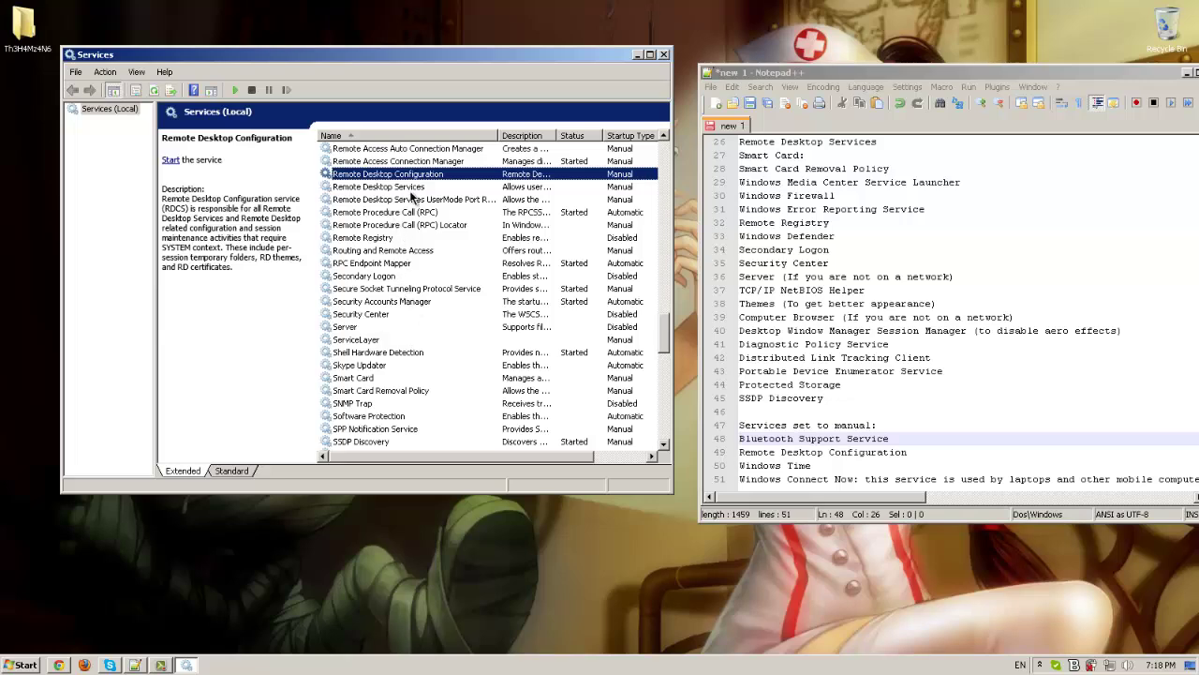
Find the Windows Time service and check its startup type and status in its properties without changing anything
click(432, 229)
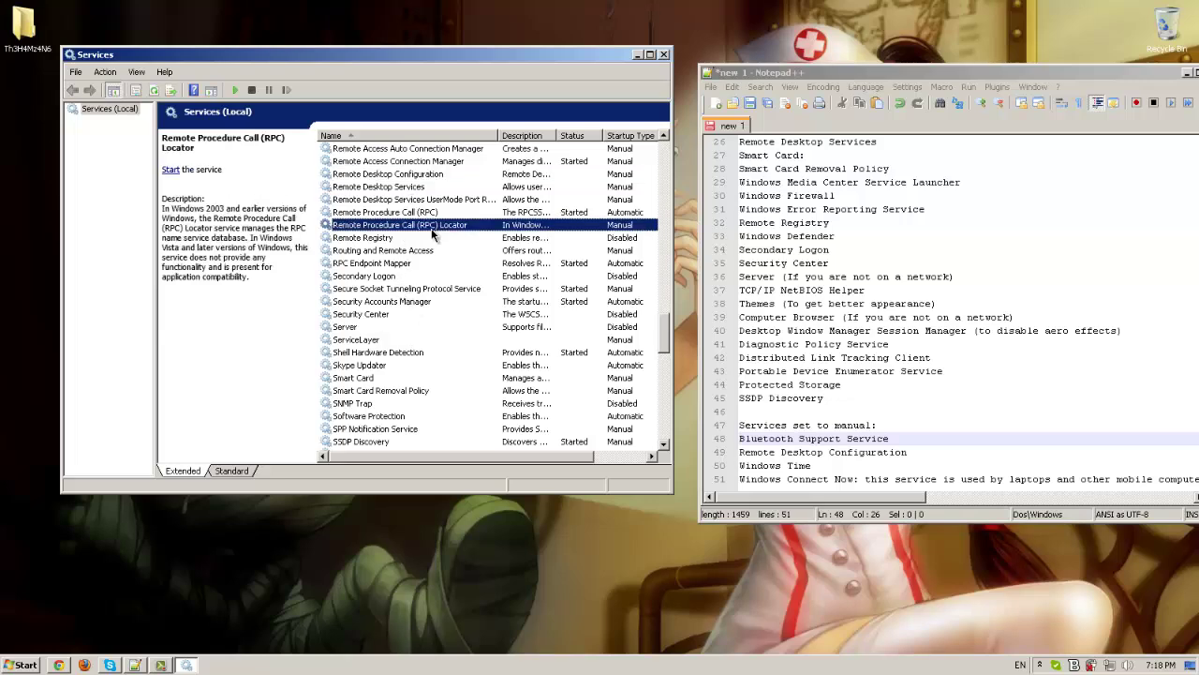
text(wi)
scroll(396, 355, down, 3)
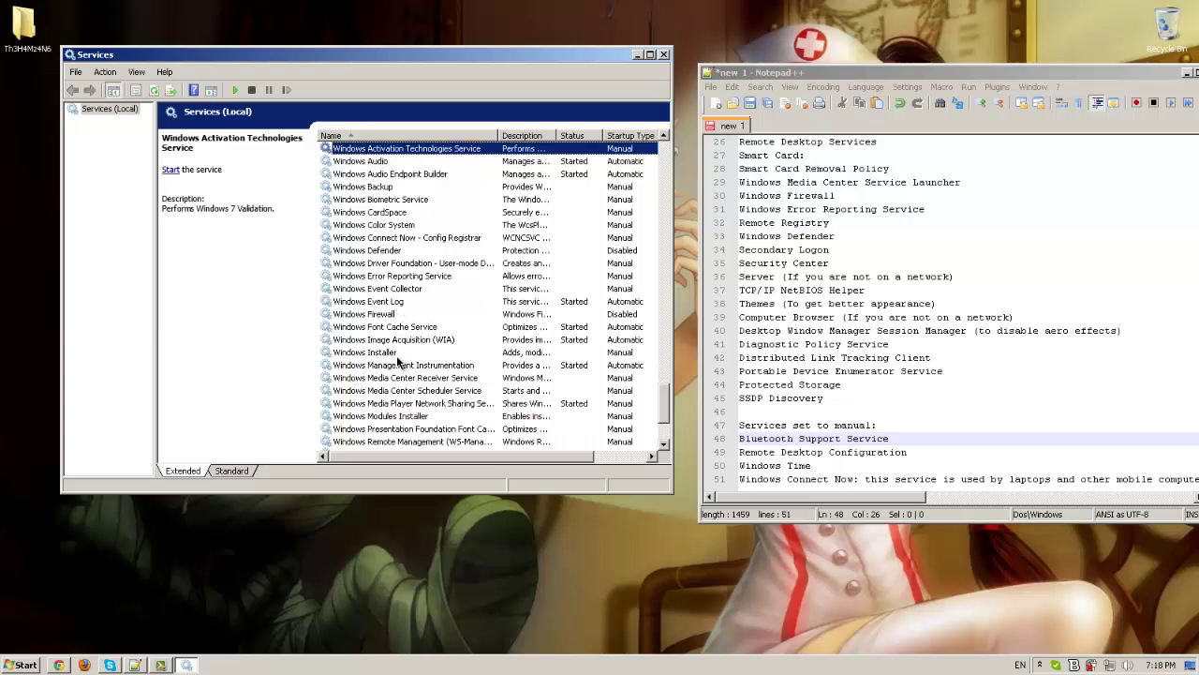
click(387, 391)
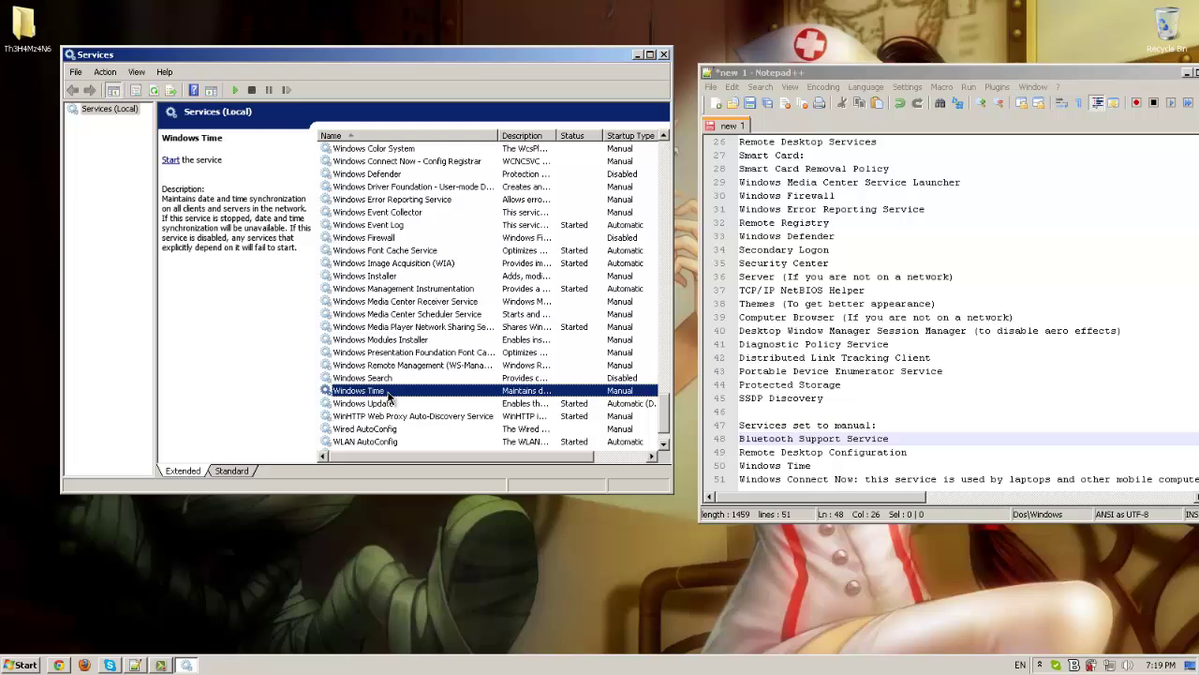
double_click(388, 398)
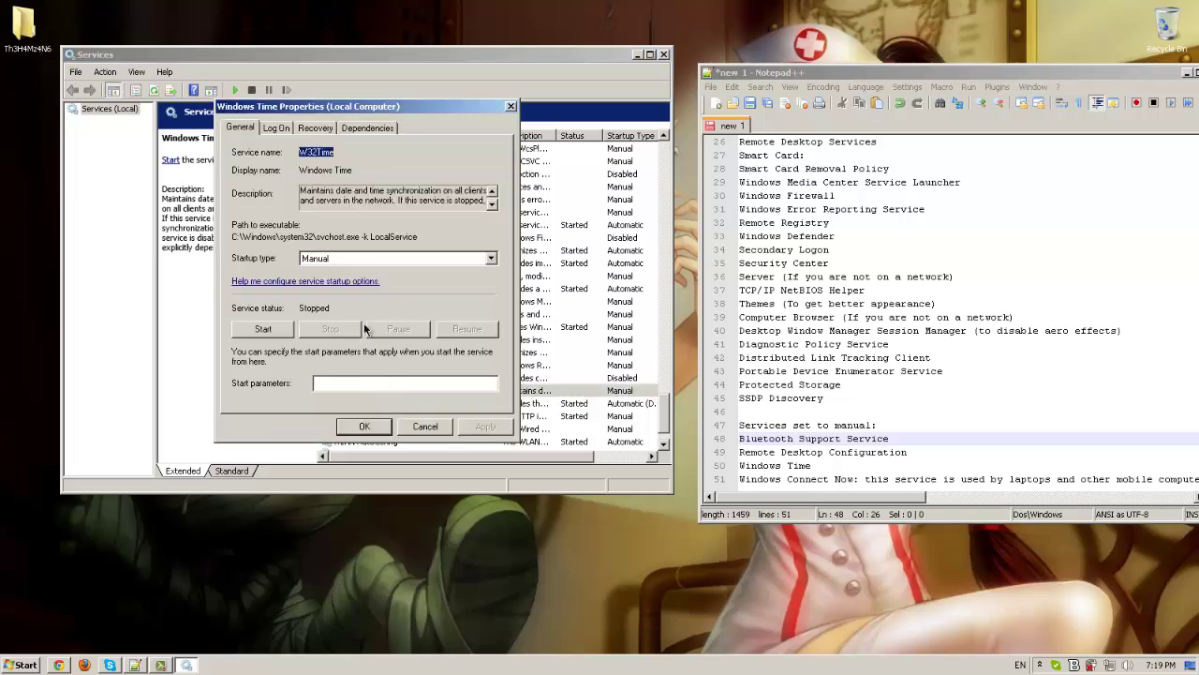
click(425, 427)
Find the note's Windows Connect Now entry in the services list and check the Config Registrar service's properties without changing anything
key(alt+Tab)
key(Down)
key(Down)
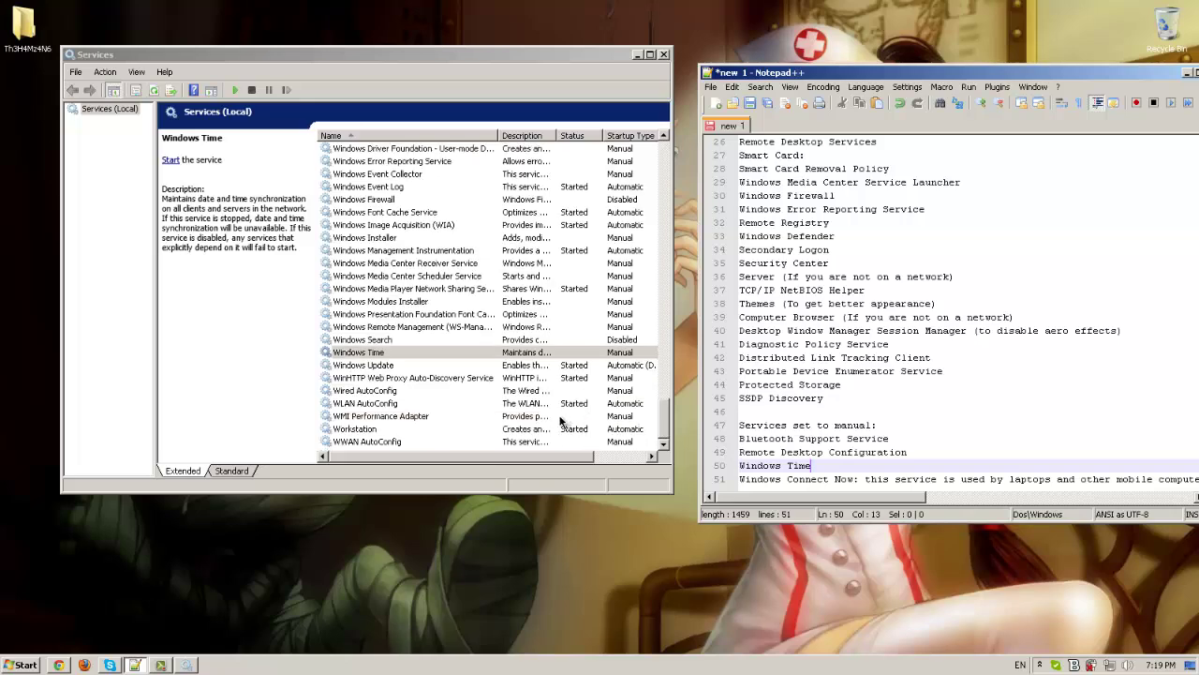
click(561, 418)
key(w)
key(w)
key(w)
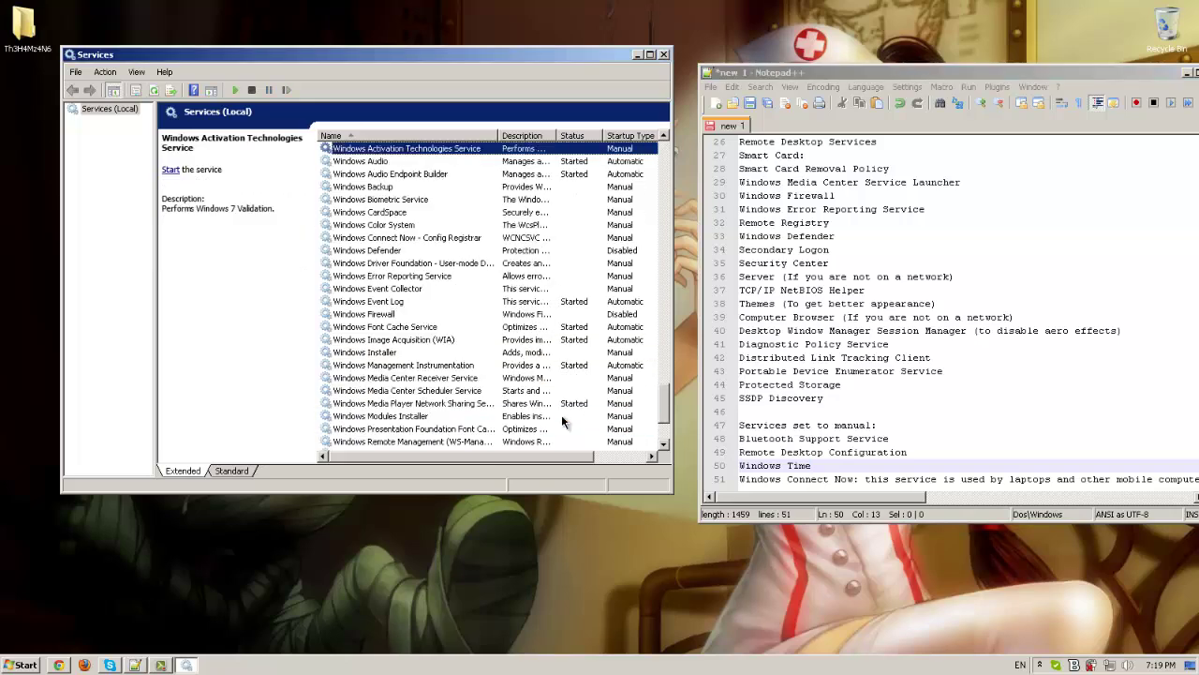
text(con)
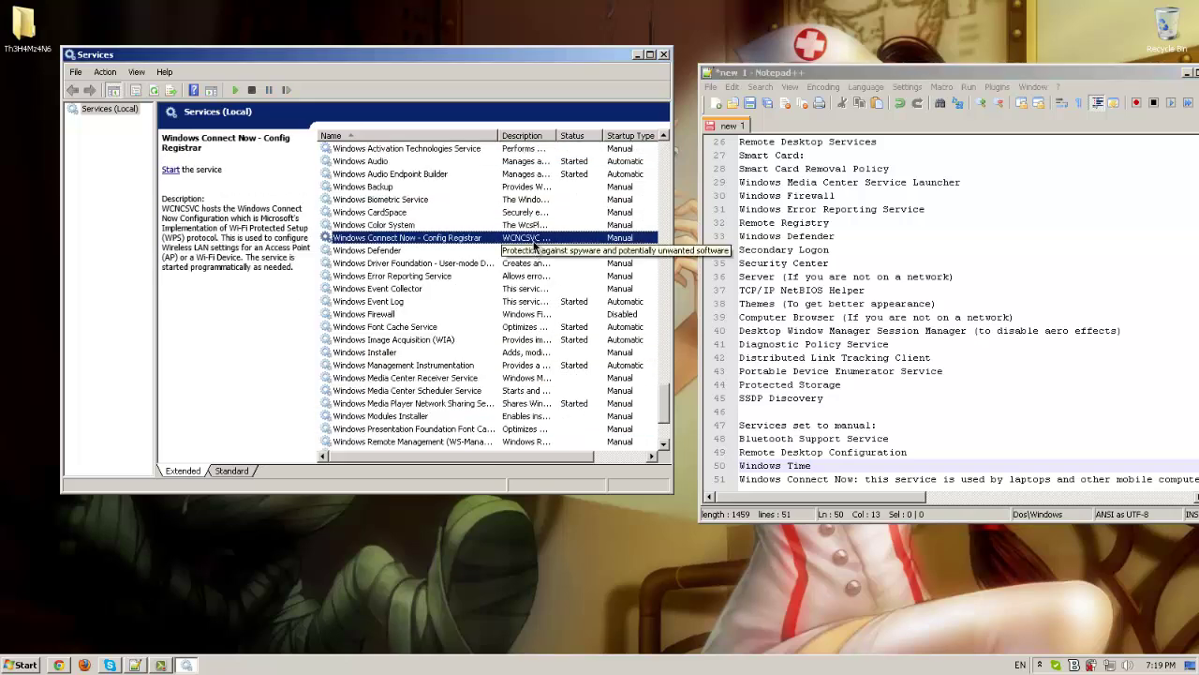
key(Return)
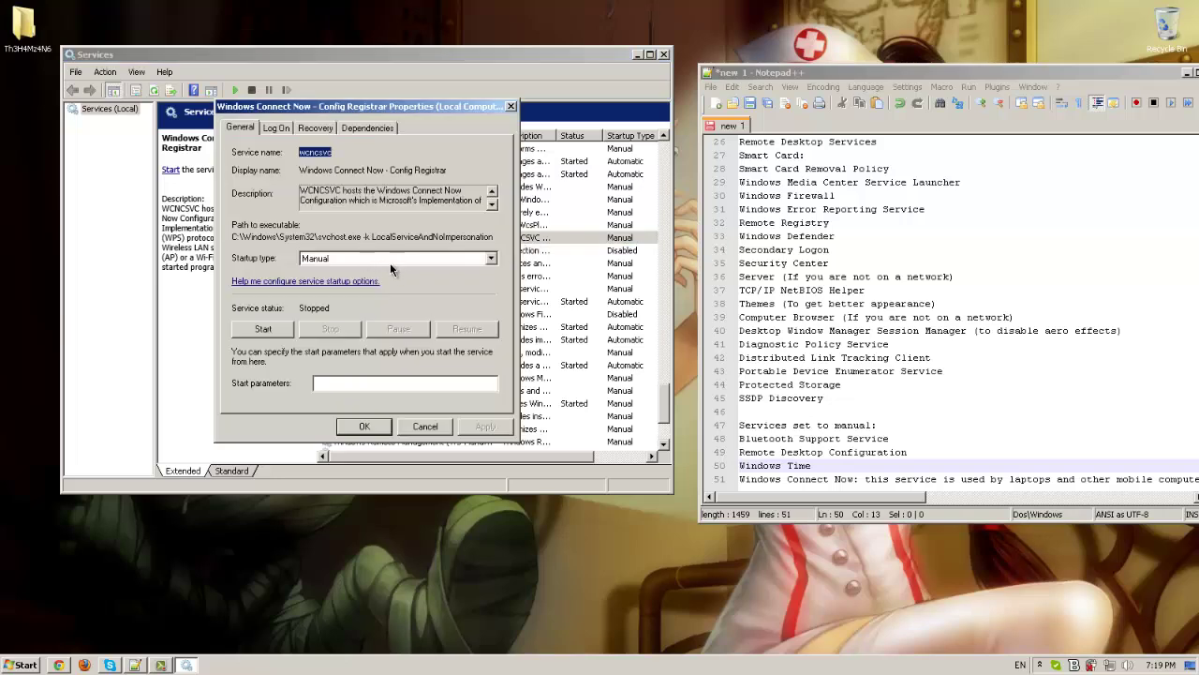
click(425, 428)
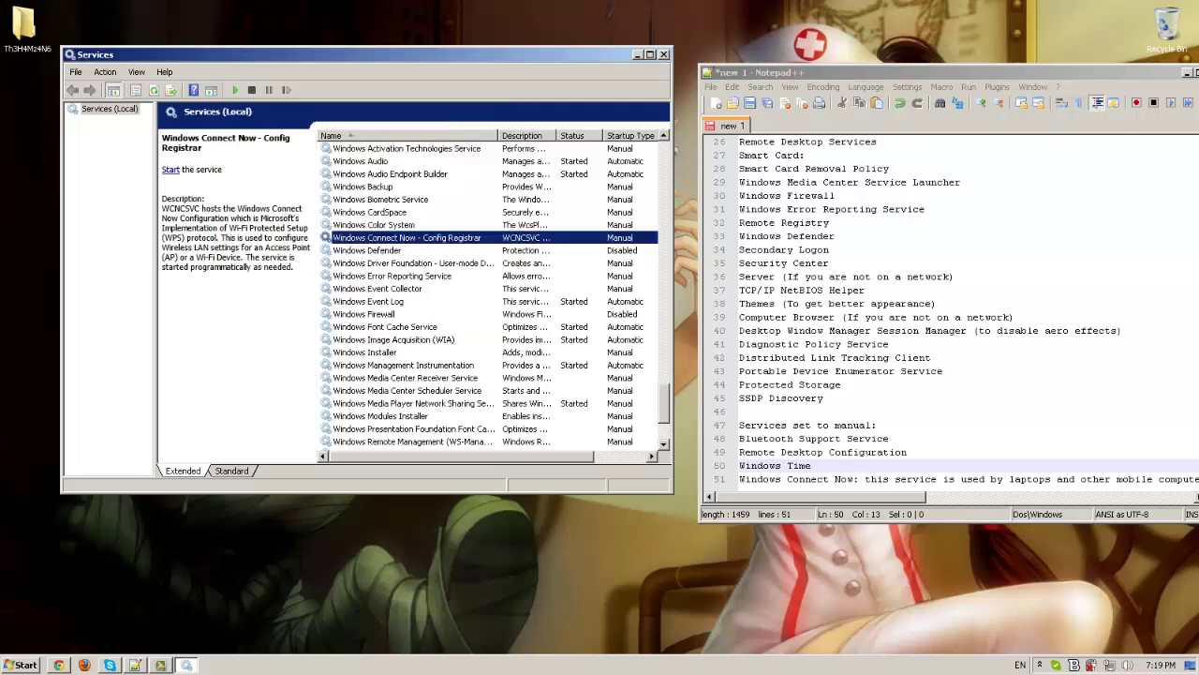
Close the Services window and move the note's window across the desktop
click(1111, 666)
click(1110, 666)
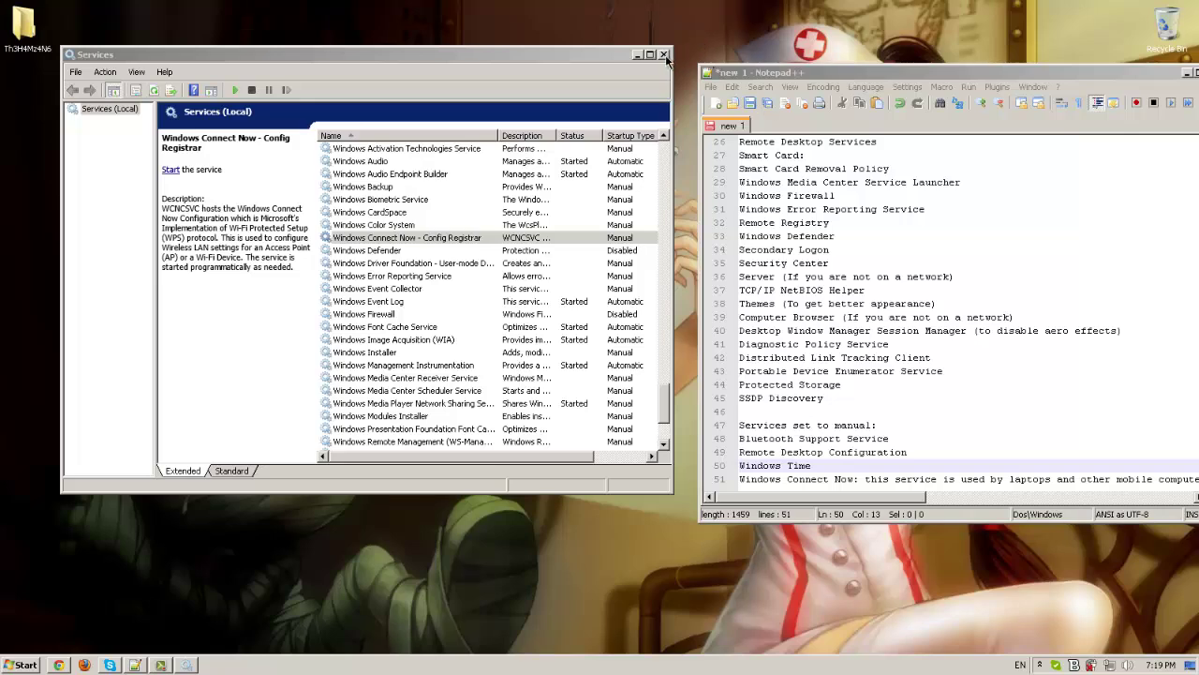
click(666, 56)
drag(777, 76, 631, 71)
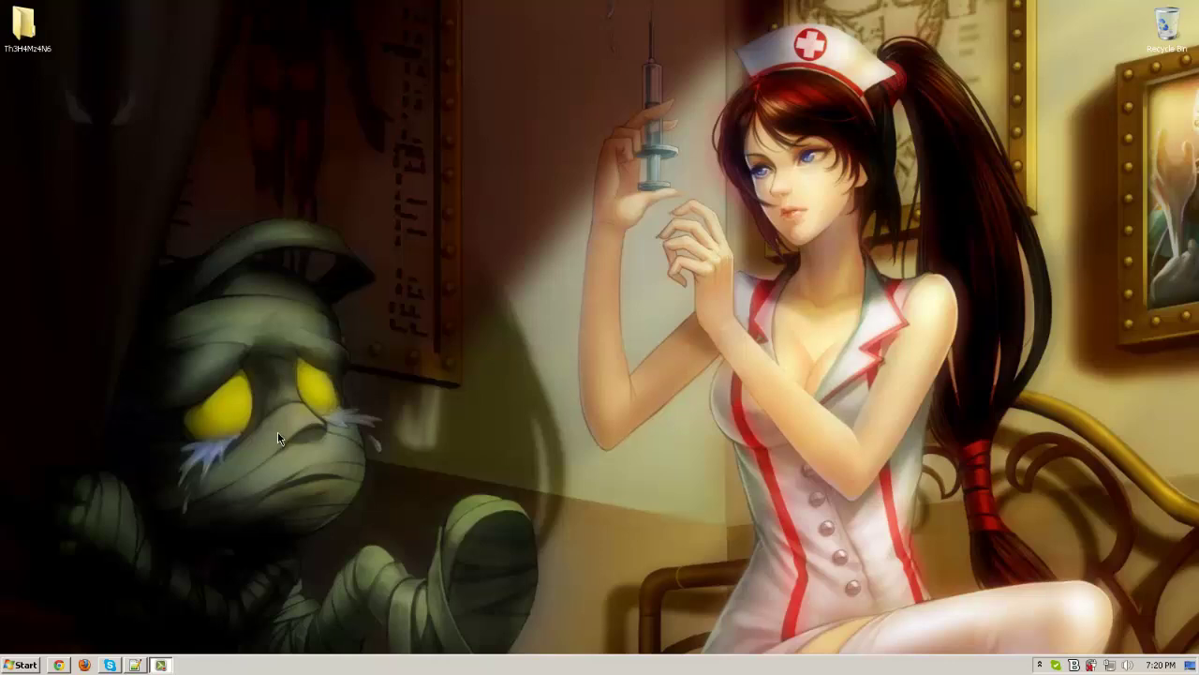
click(25, 665)
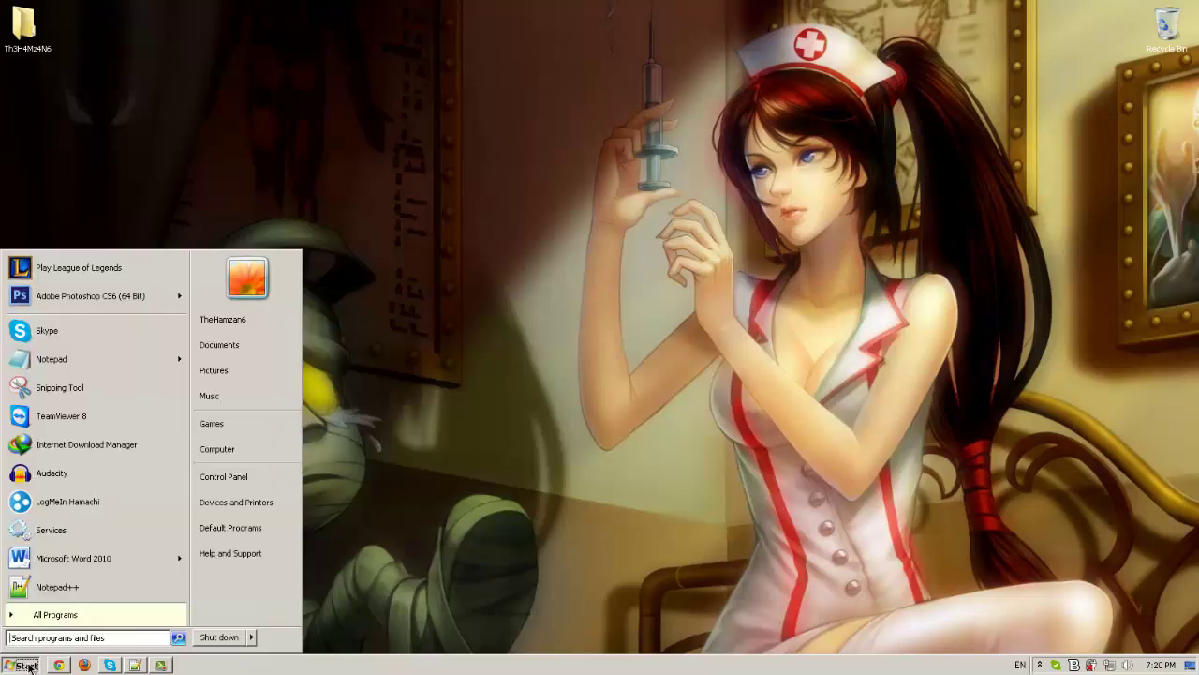
click(554, 369)
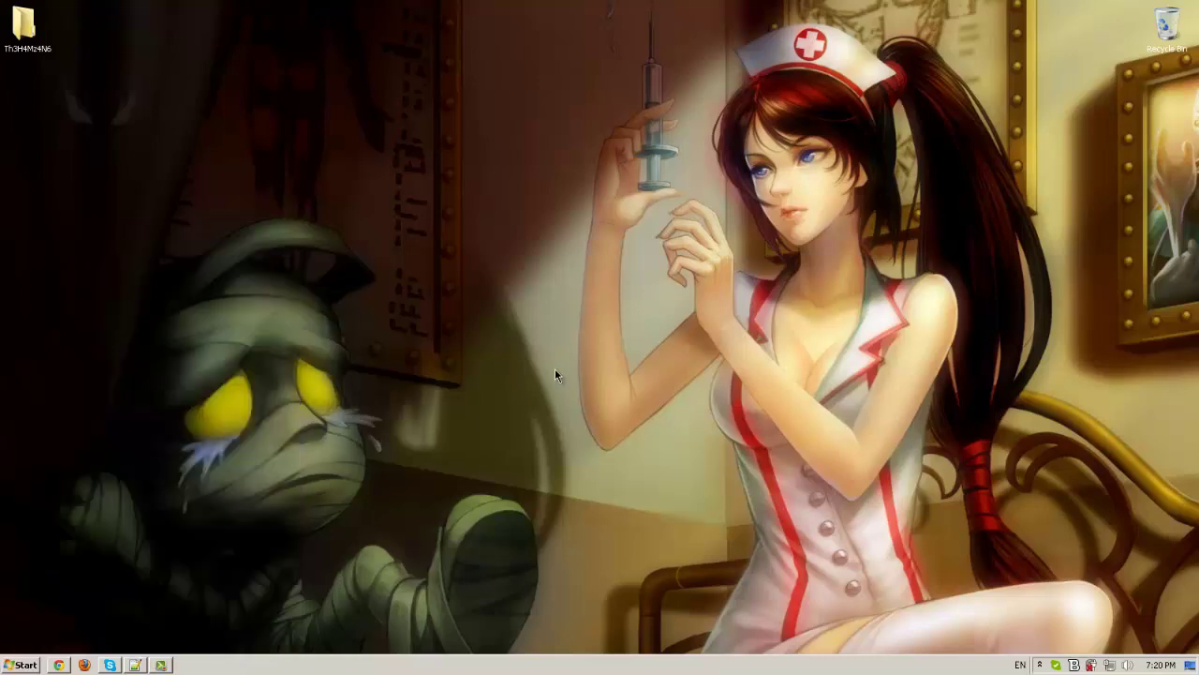
click(13, 666)
click(735, 384)
click(17, 667)
click(19, 665)
Launch System Configuration by running msconfig and set the boot timeout to 15 seconds
key(super)
text(msconfig)
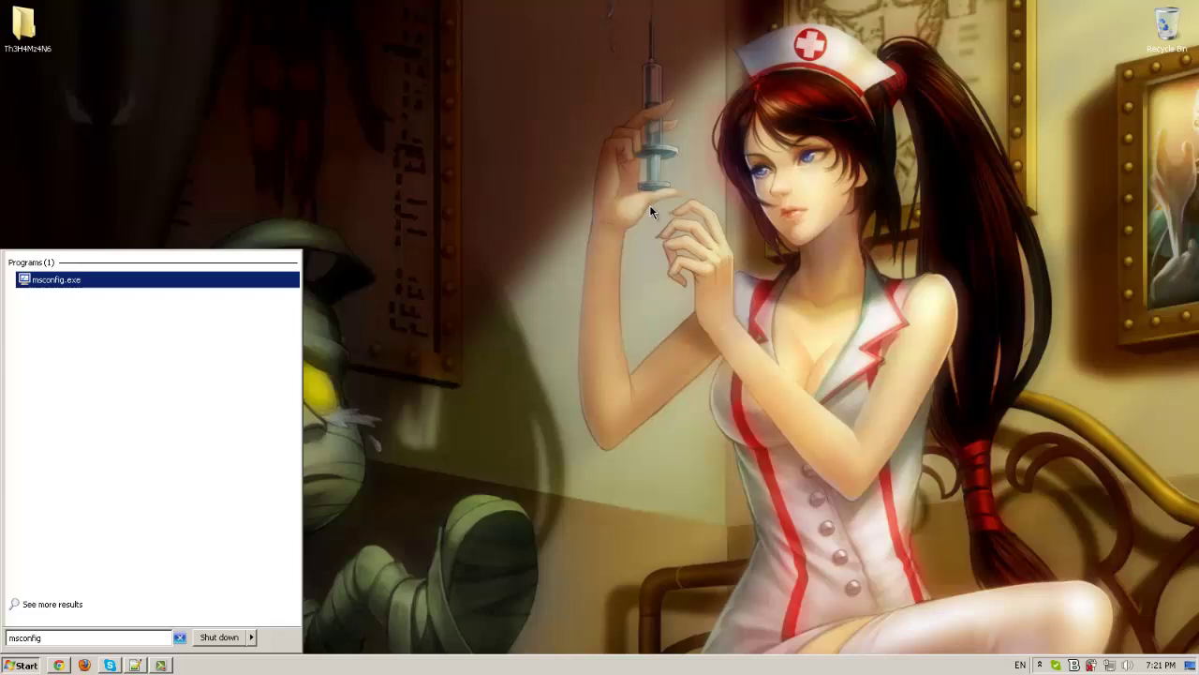
click(113, 281)
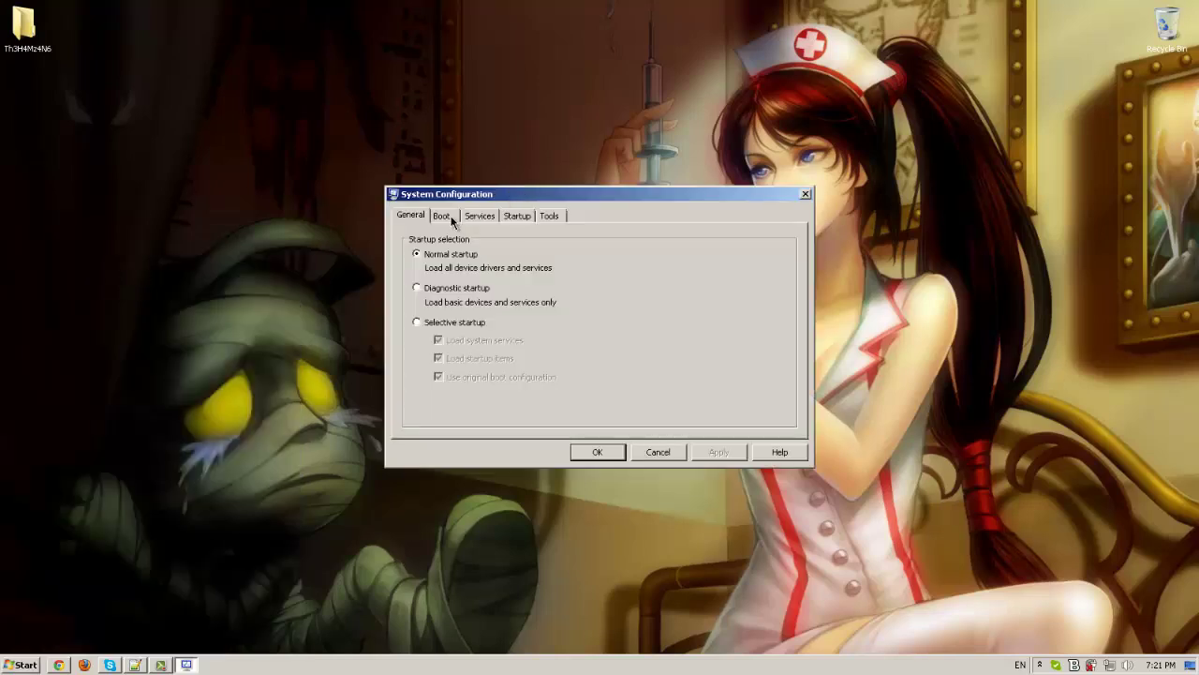
click(451, 217)
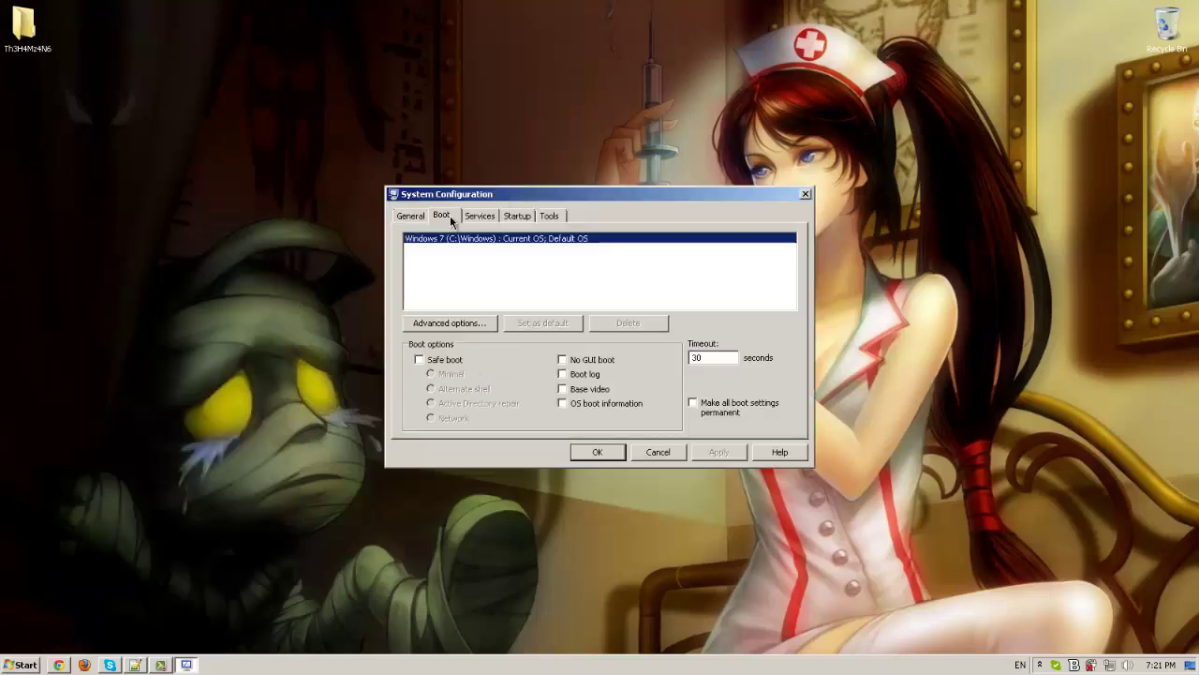
double_click(714, 358)
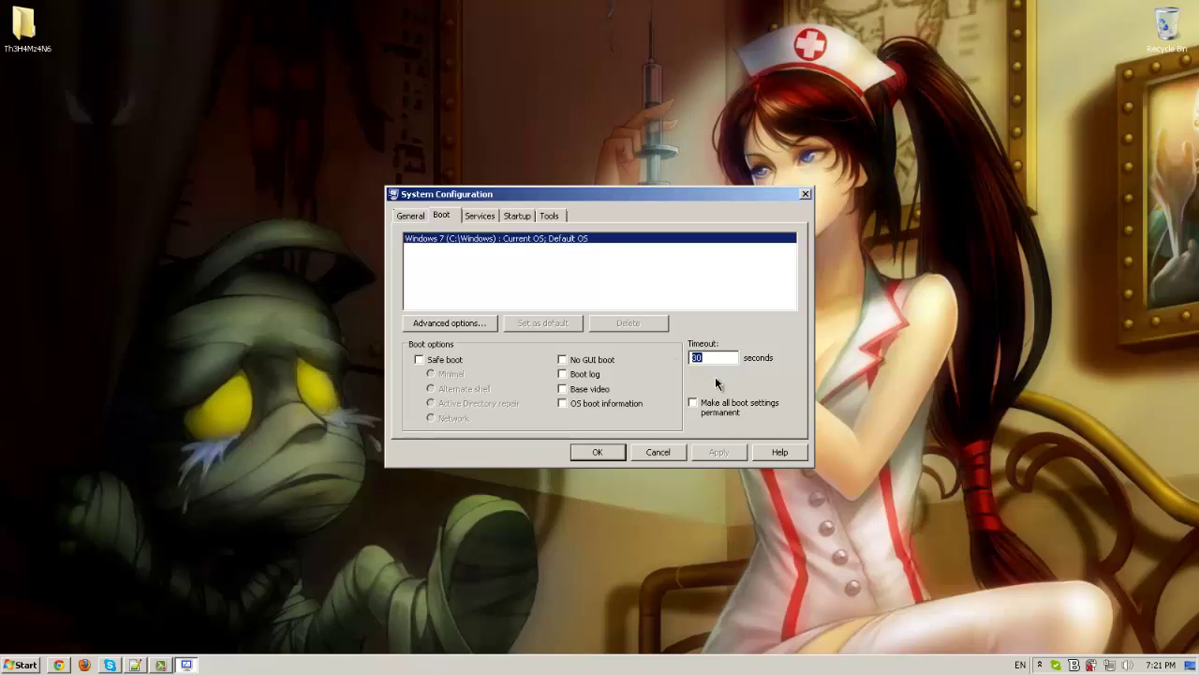
text(15)
drag(721, 363, 667, 355)
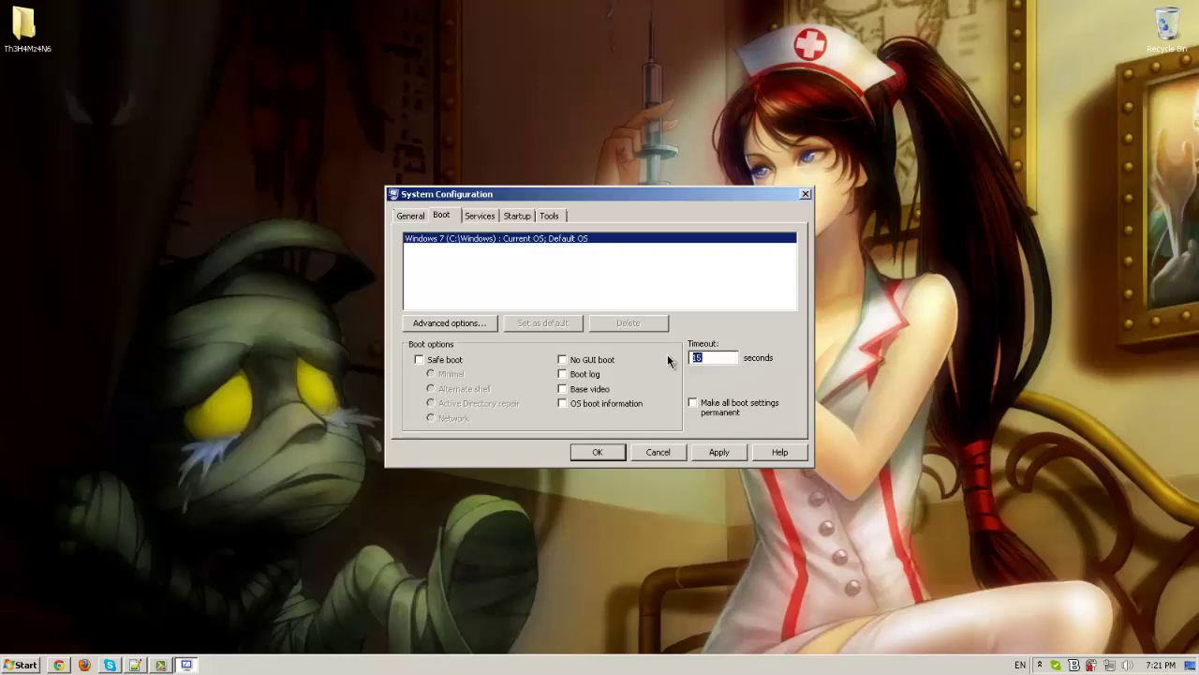
Enable the number of processors option in the advanced boot options, set it to 4, and confirm
click(462, 325)
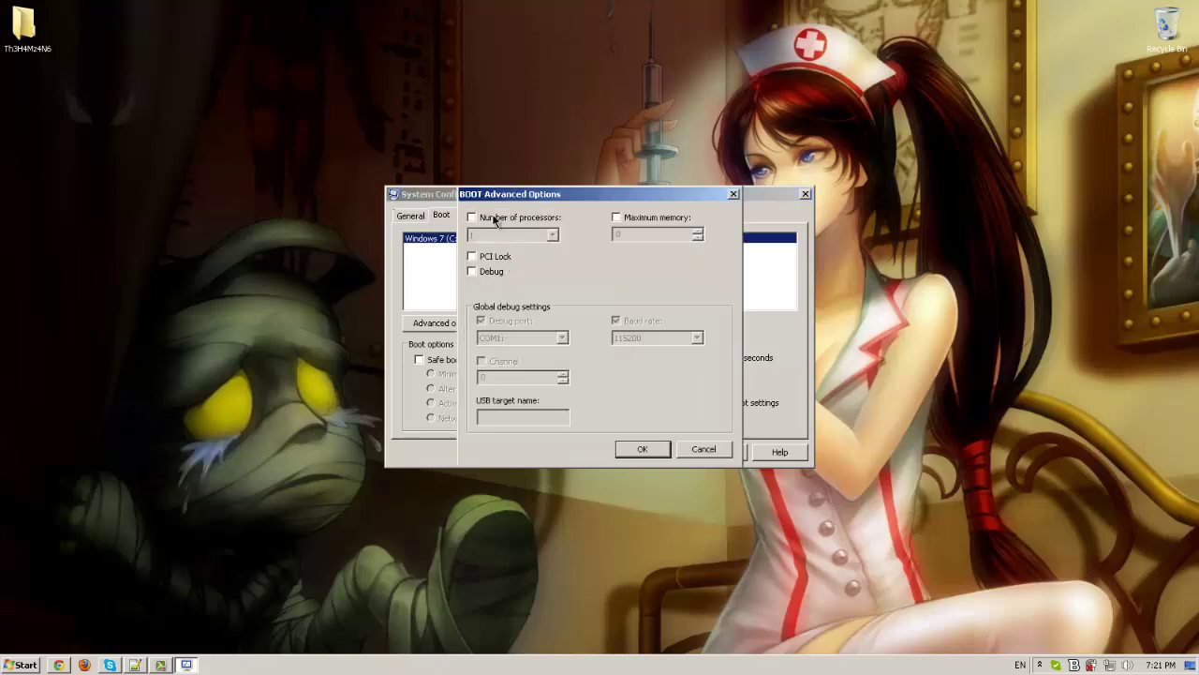
click(494, 221)
click(507, 235)
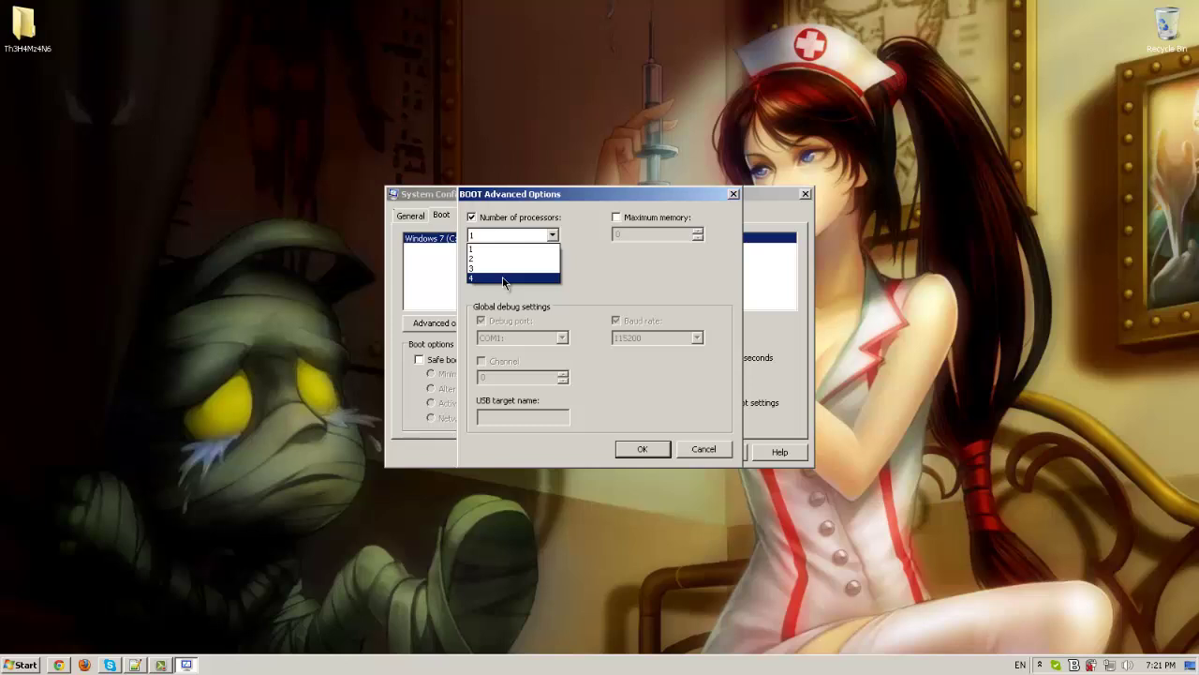
click(497, 279)
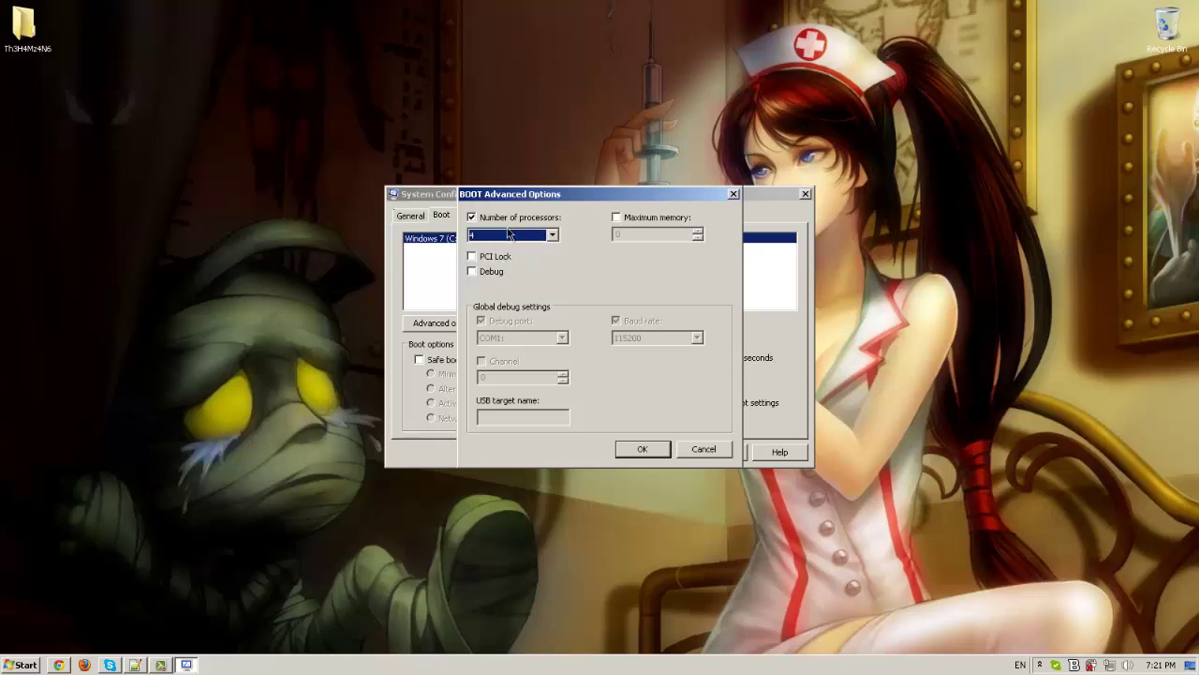
click(510, 237)
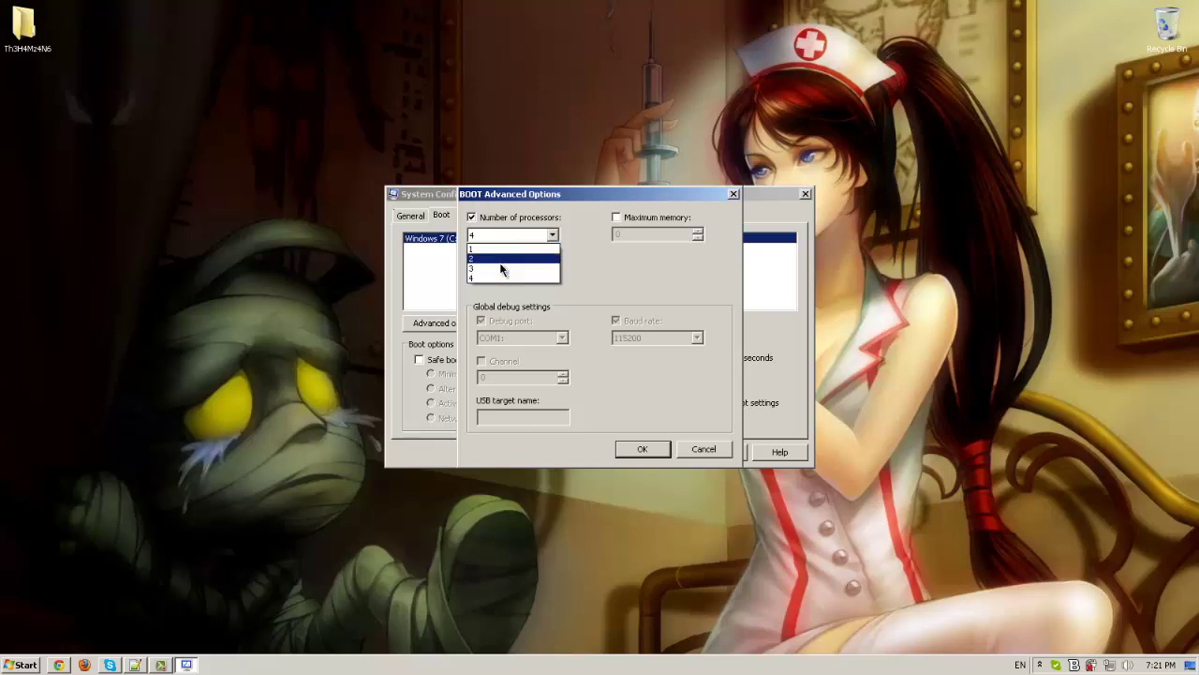
click(502, 277)
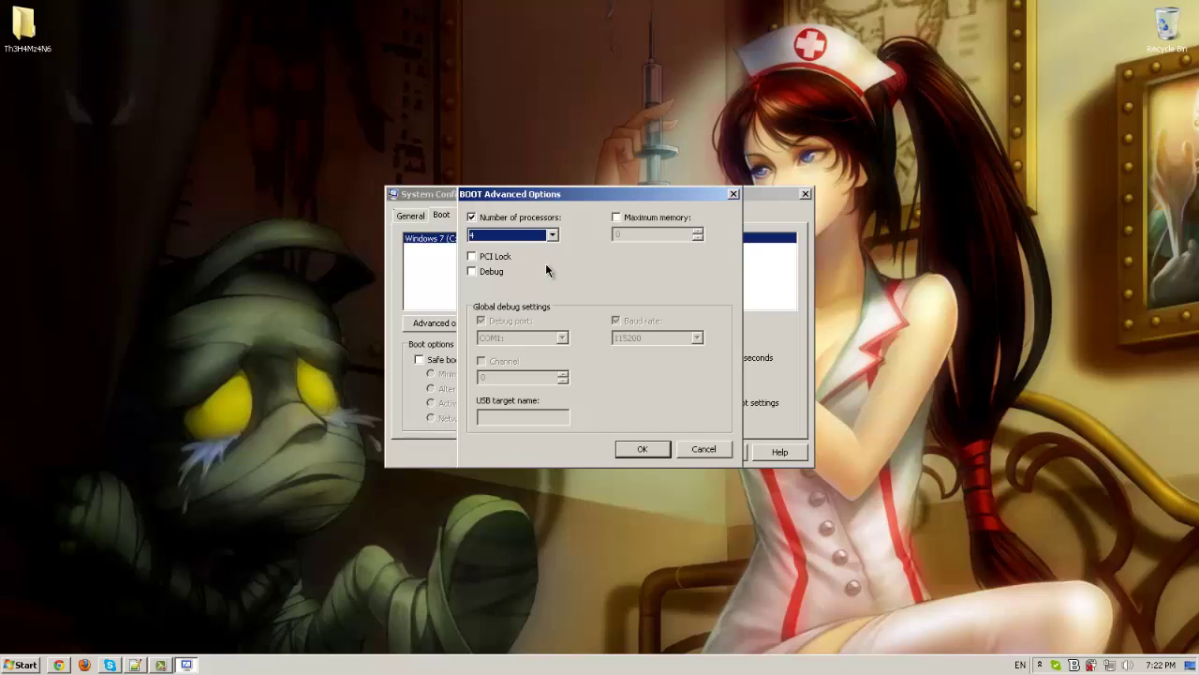
click(655, 451)
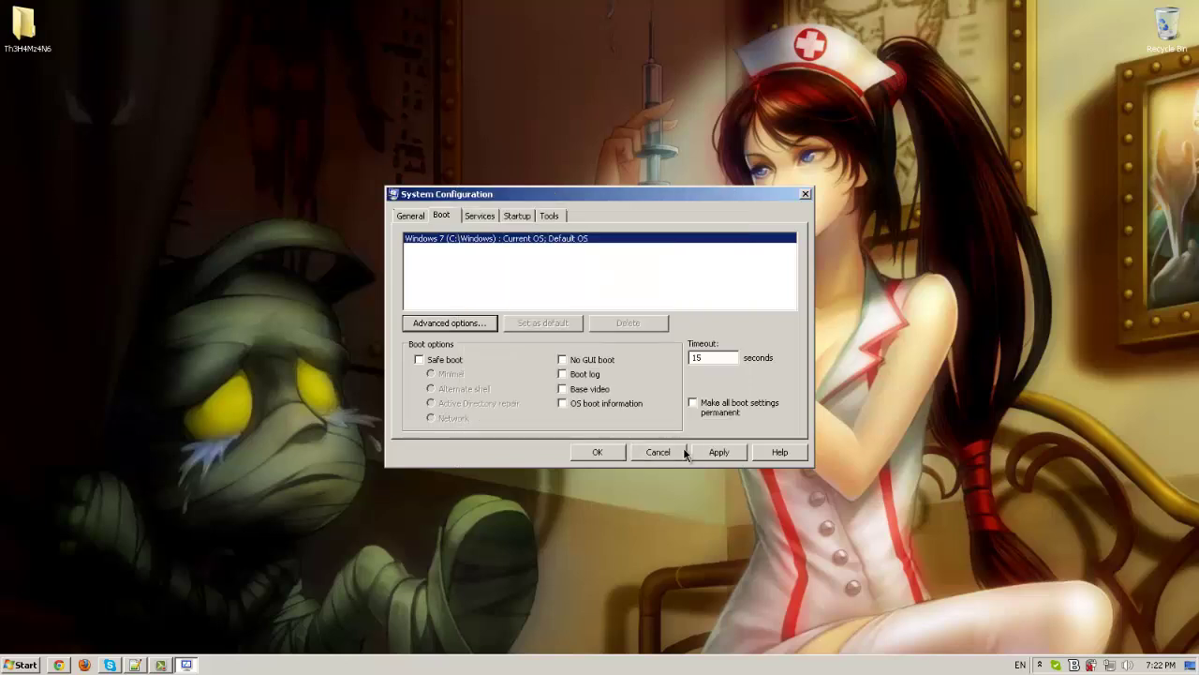
Apply the System Configuration boot changes and exit without restarting the computer
click(710, 450)
click(656, 451)
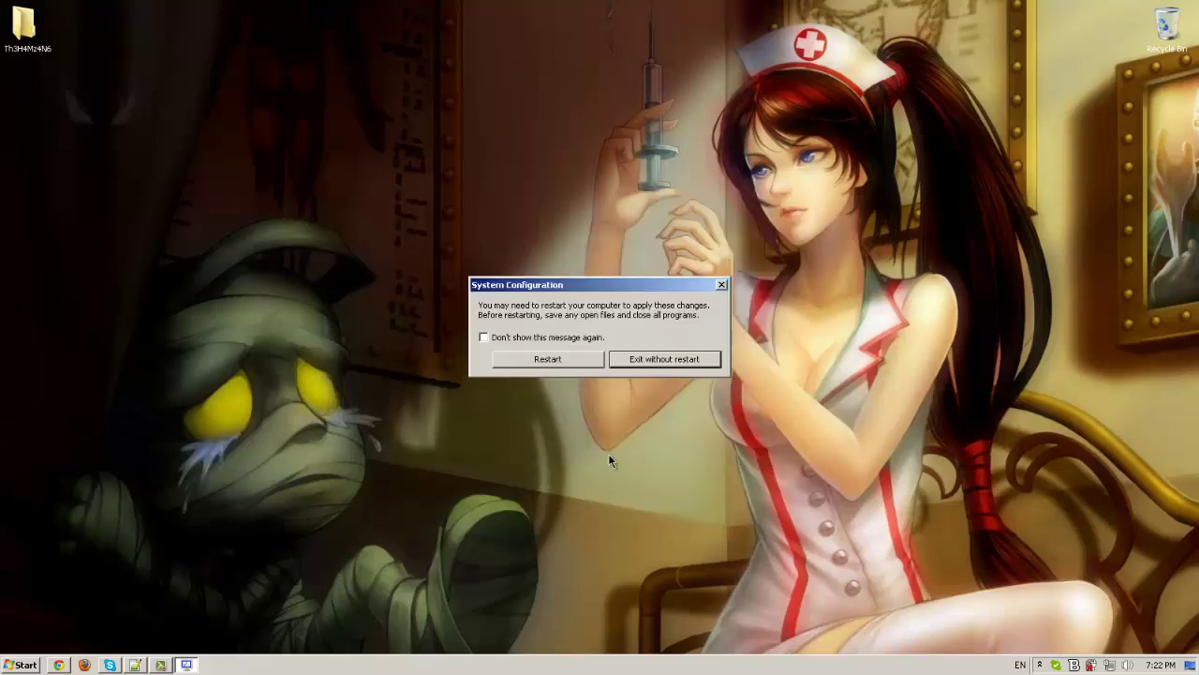
click(658, 362)
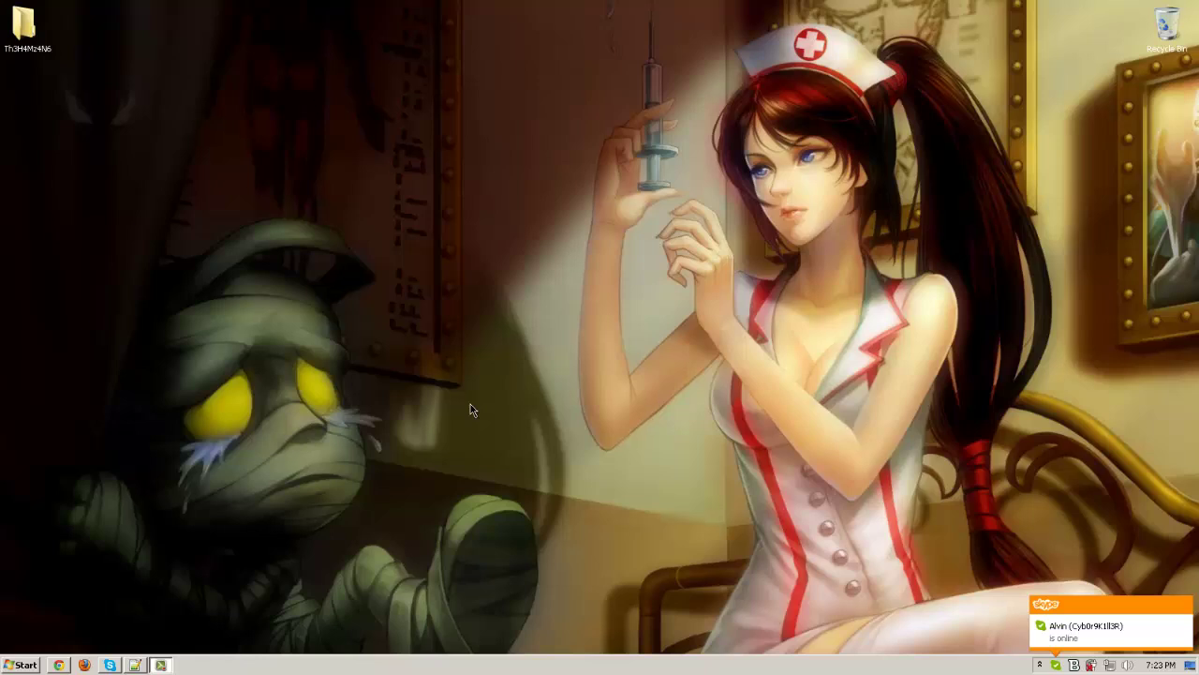
Search for "windows features" and open the dialog for turning Windows features on or off
key(super)
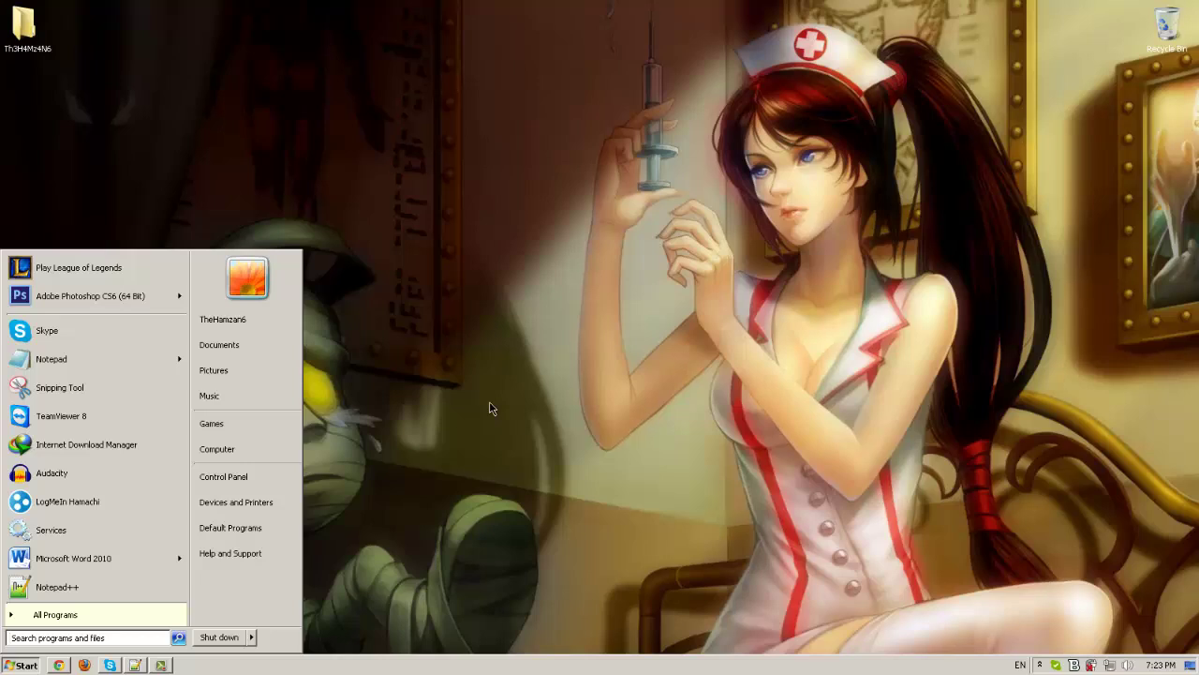
text(windows features)
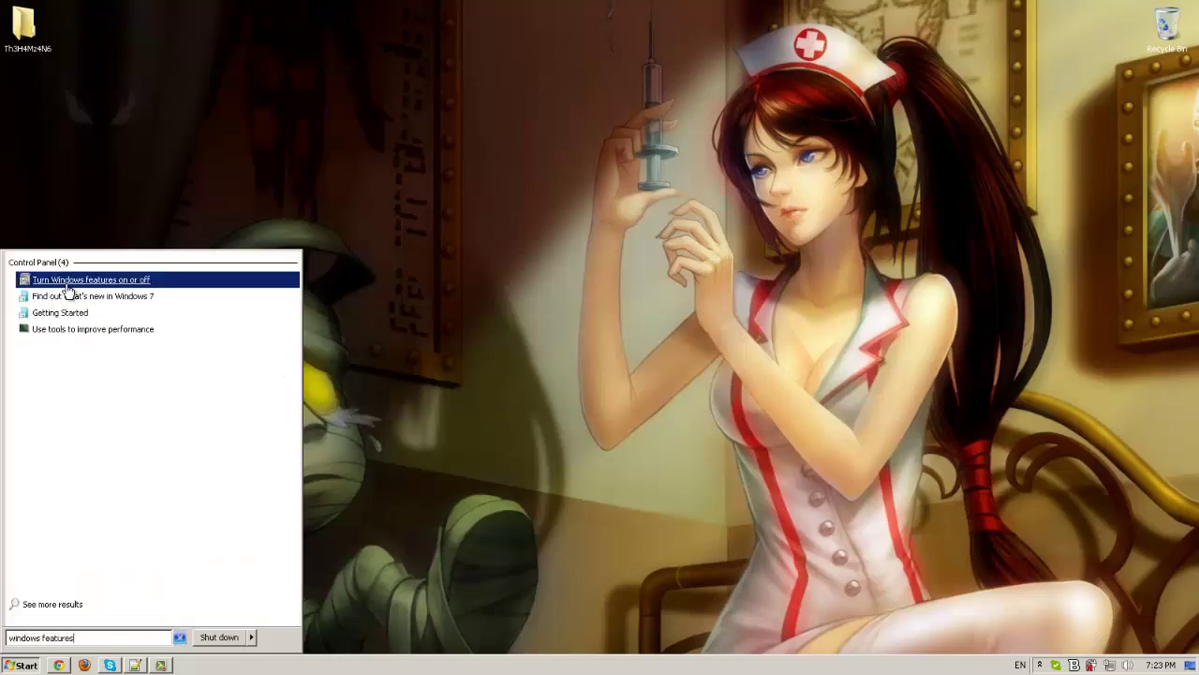
click(110, 288)
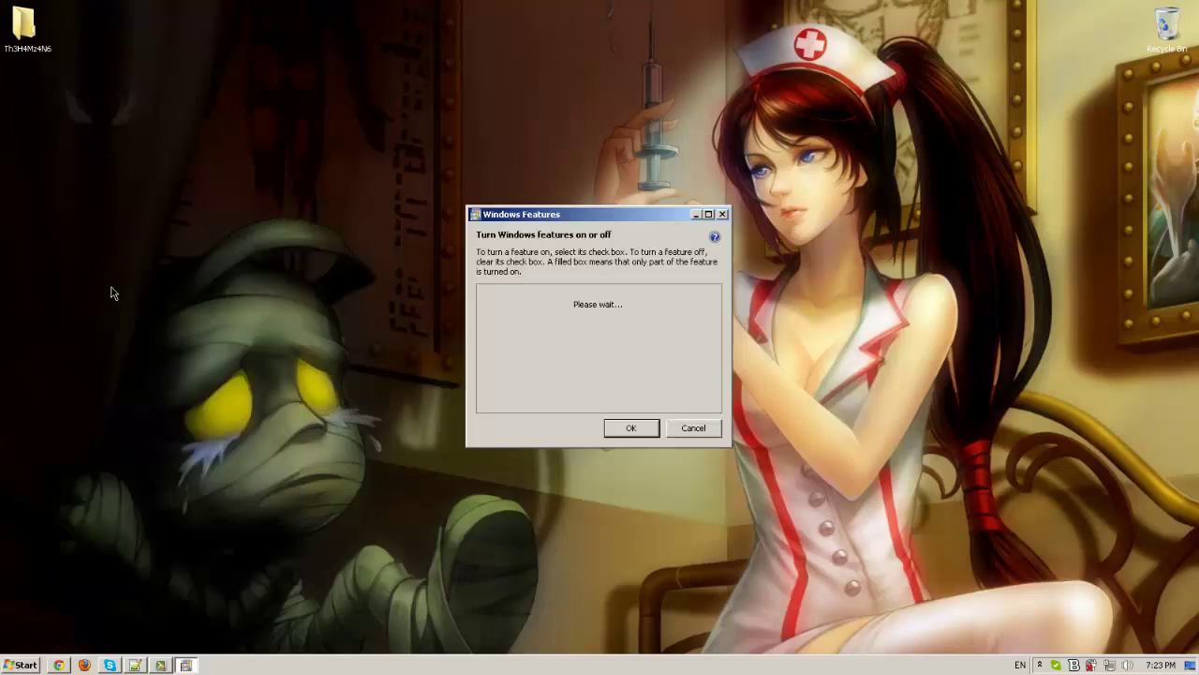
drag(521, 214, 514, 185)
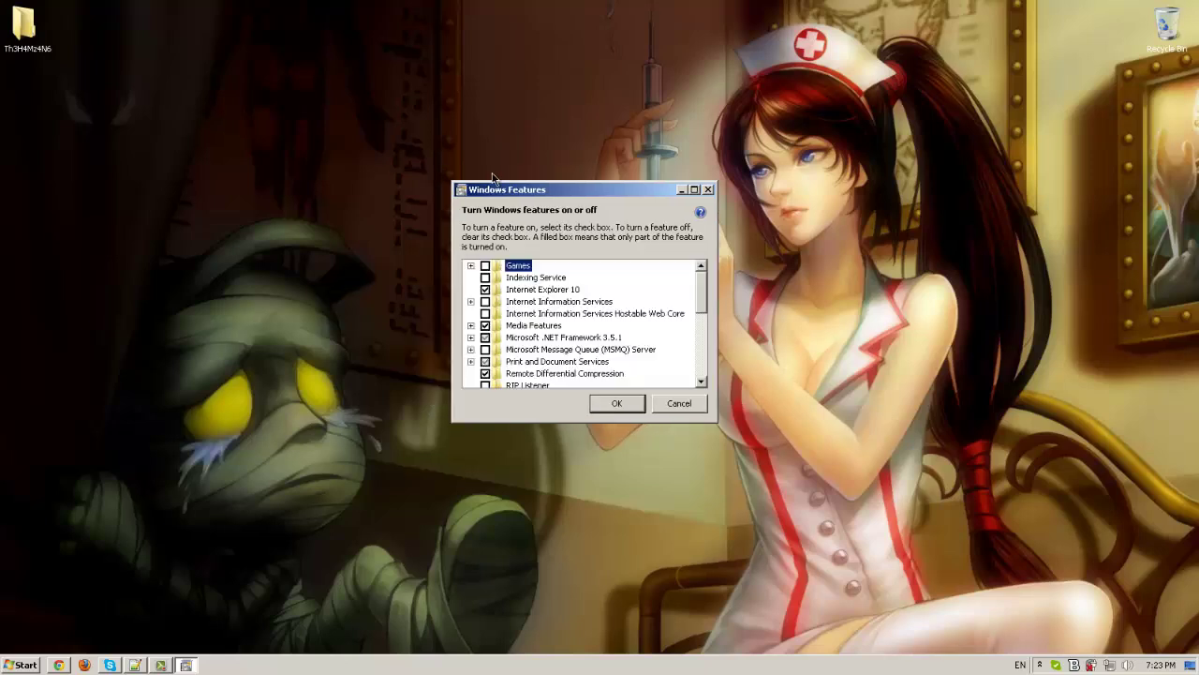
Look through the Windows features list and expand the Games group to review its entries, then collapse it
scroll(705, 320, down, 5)
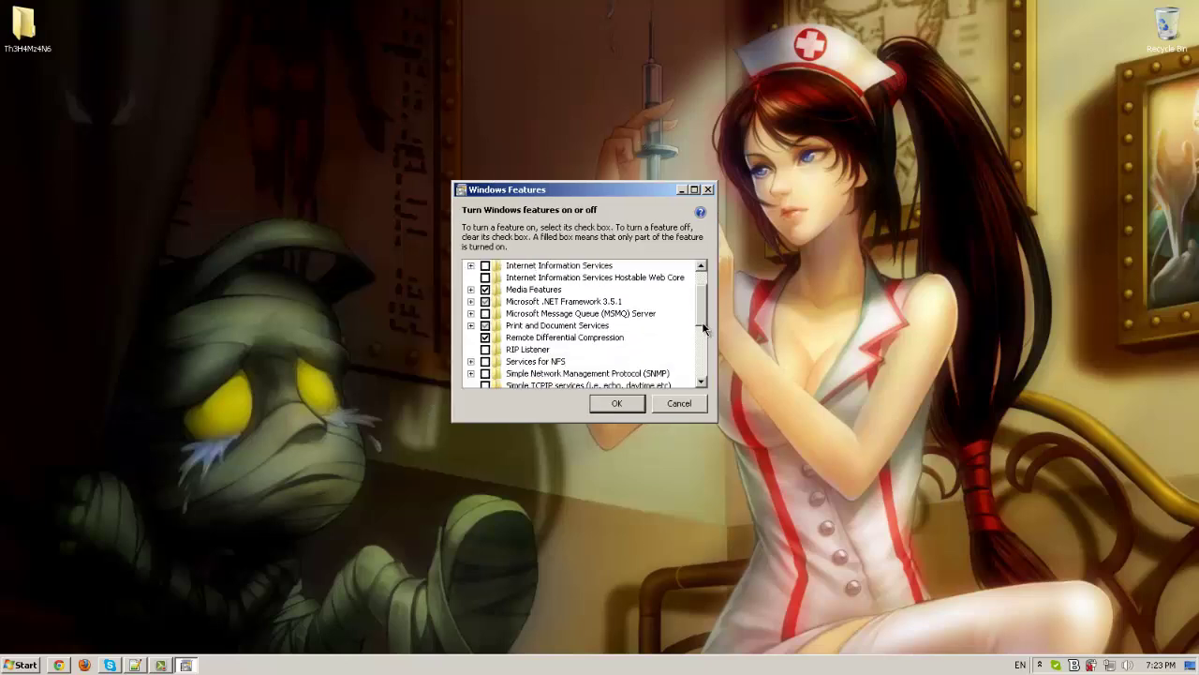
scroll(701, 348, up, 5)
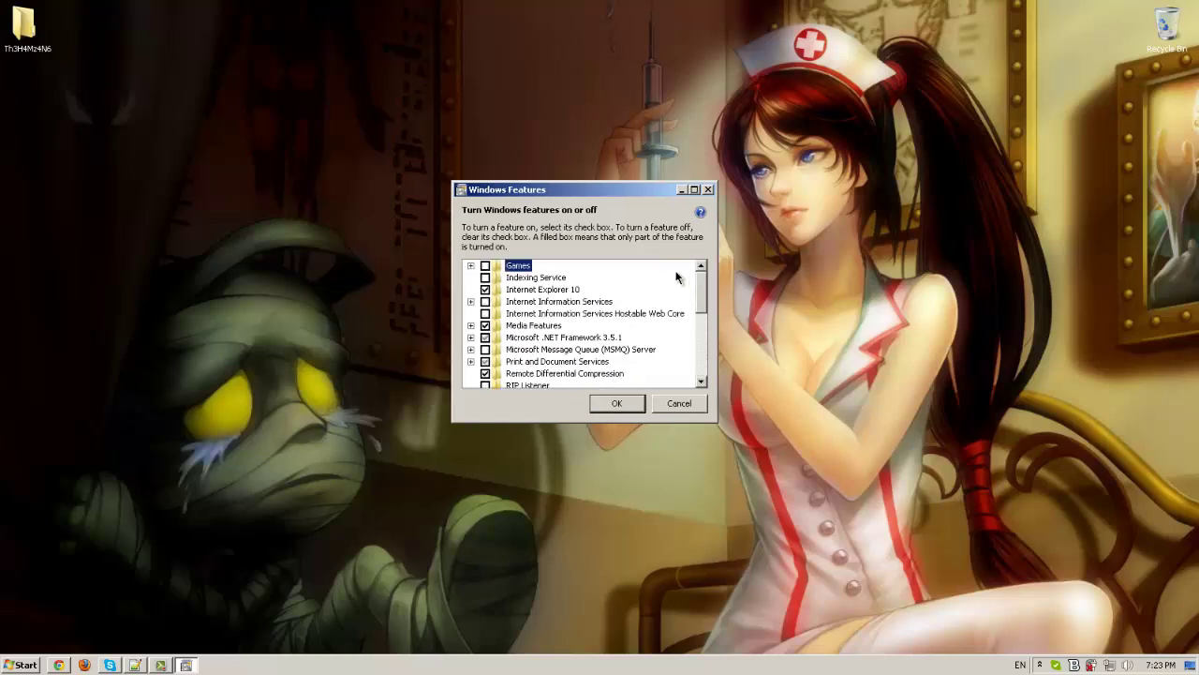
click(471, 266)
click(471, 266)
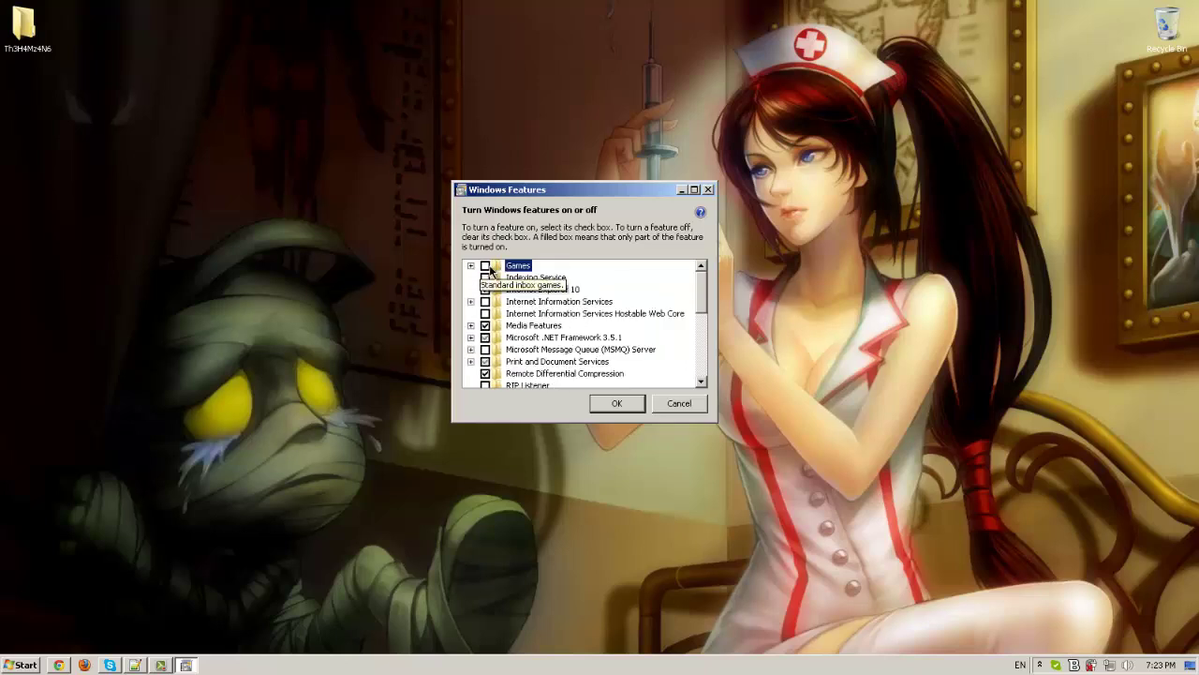
click(471, 266)
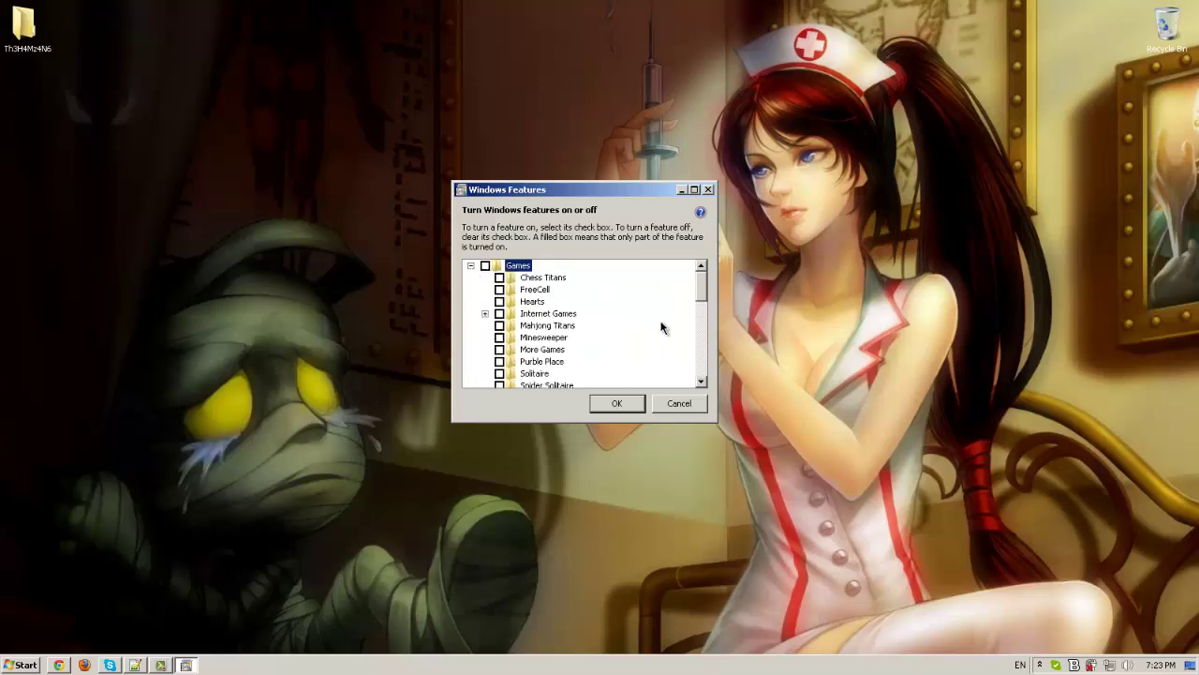
mouse_move(706, 290)
mouse_down()
mouse_move(704, 316)
mouse_move(704, 279)
mouse_up()
click(472, 266)
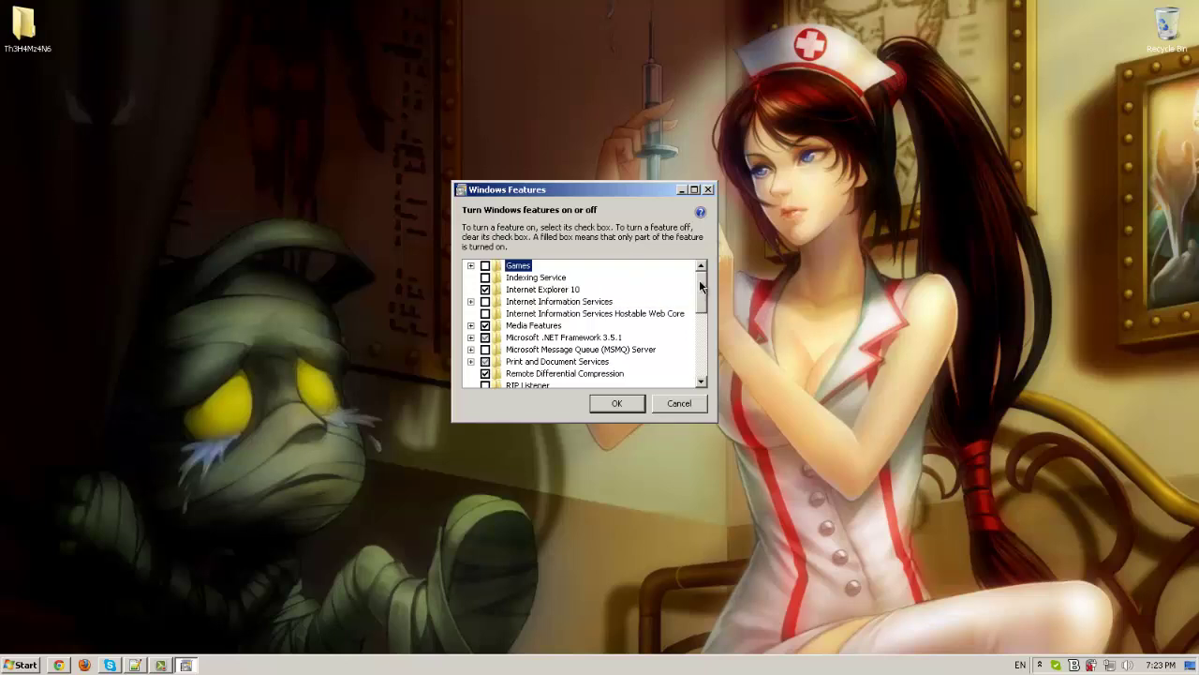
Locate Tablet PC Components in the Windows features list and confirm the dialog without changing any feature
drag(700, 278, 707, 318)
click(560, 349)
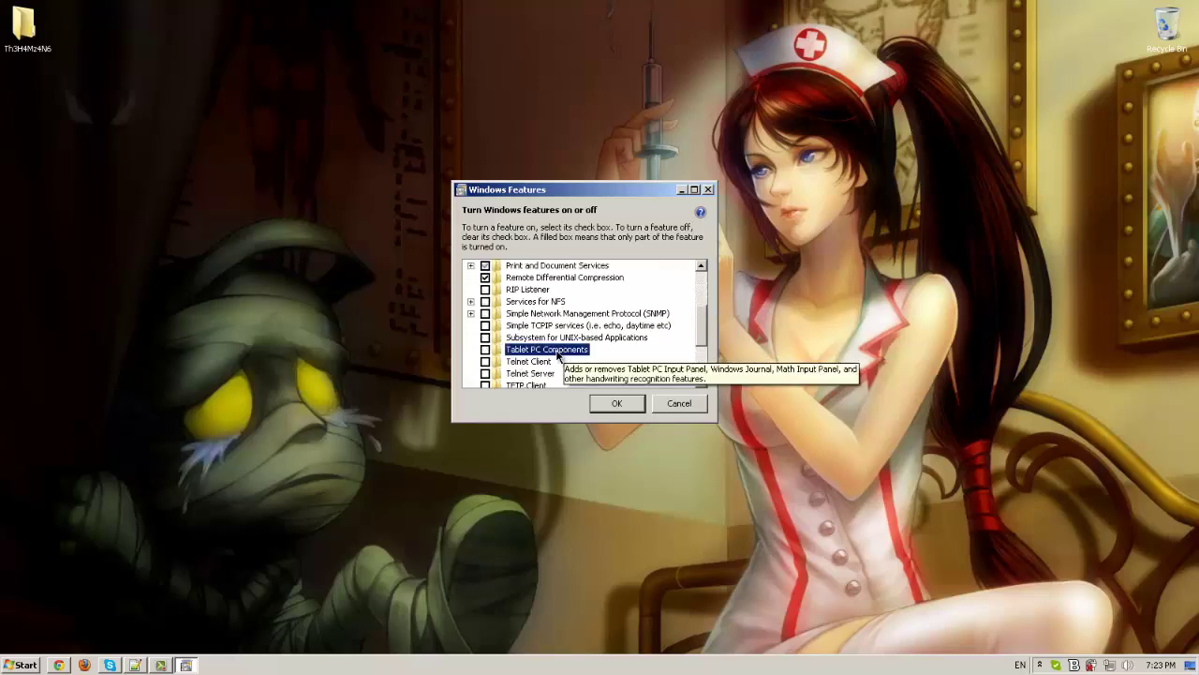
click(616, 410)
click(615, 406)
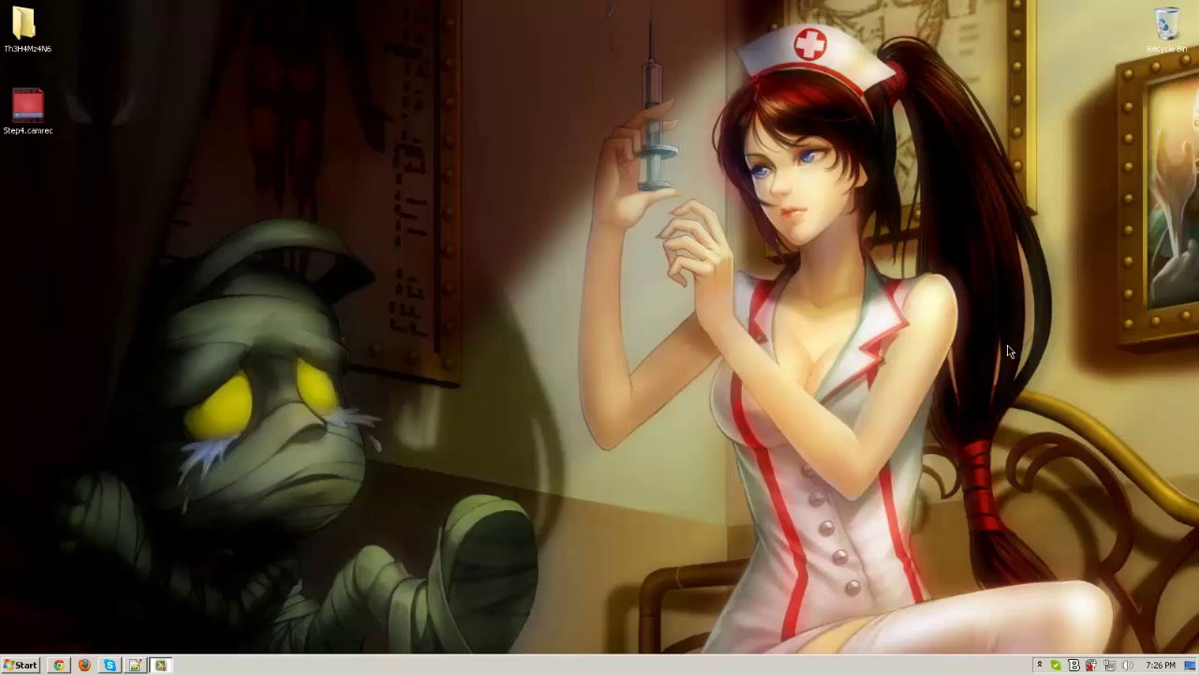
Search for "power plan", open the power plan selection and choose the High performance plan
click(19, 665)
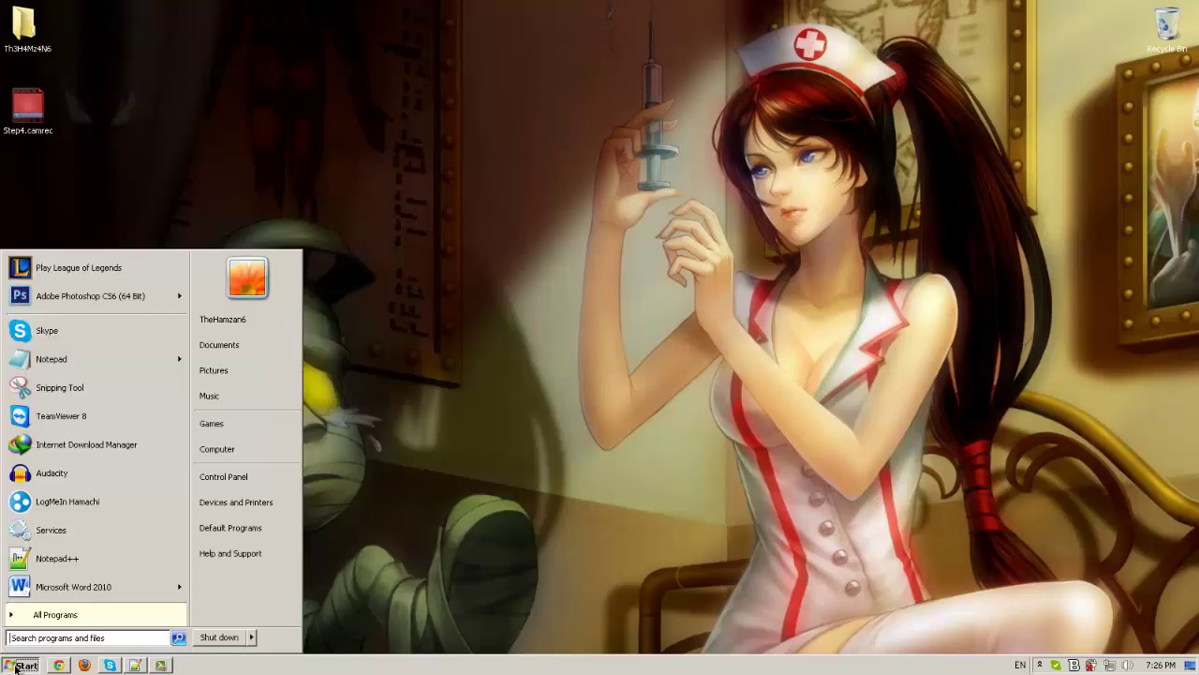
text(power plan)
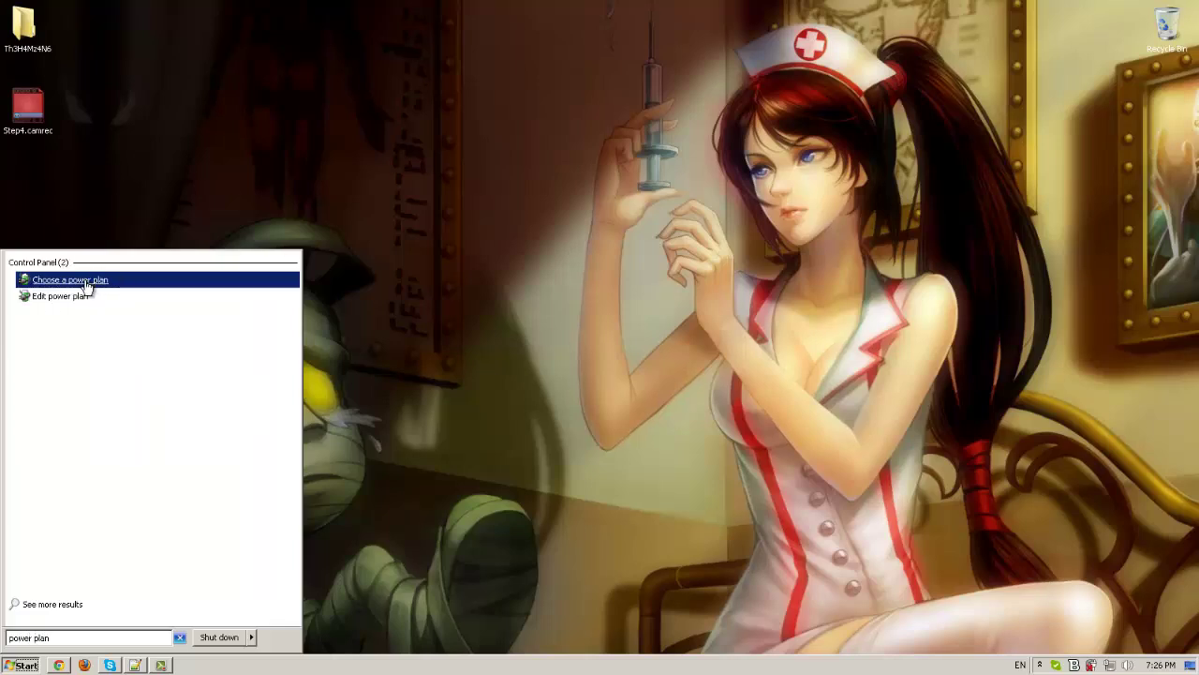
click(86, 284)
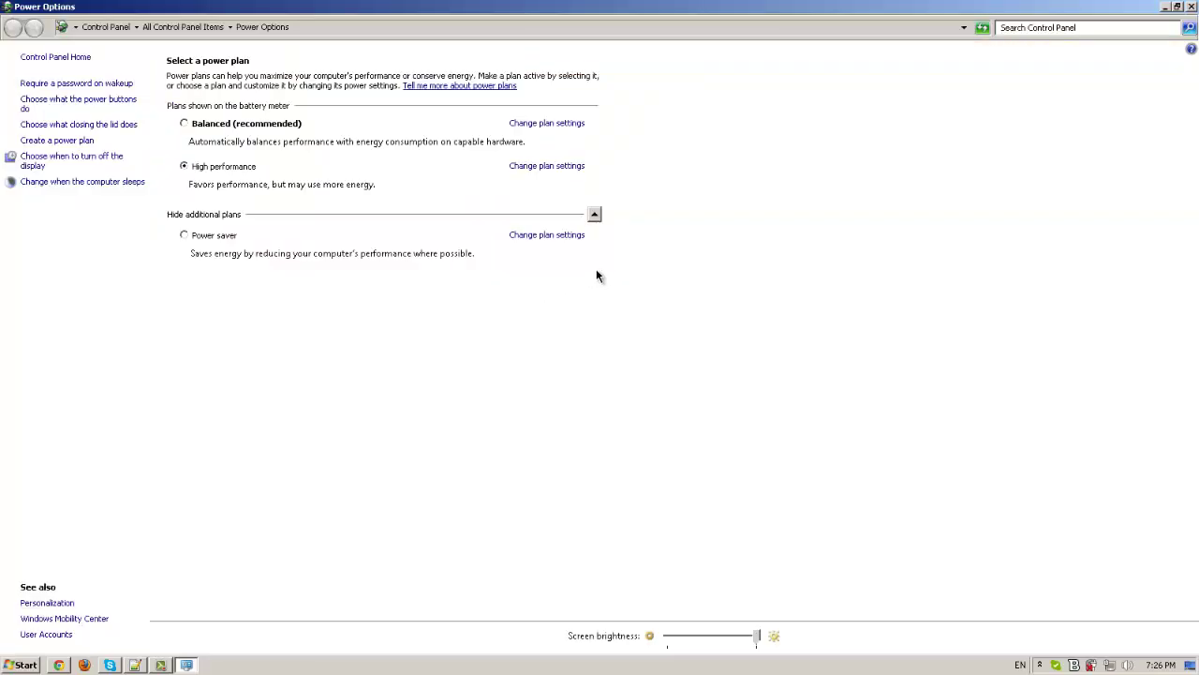
click(596, 216)
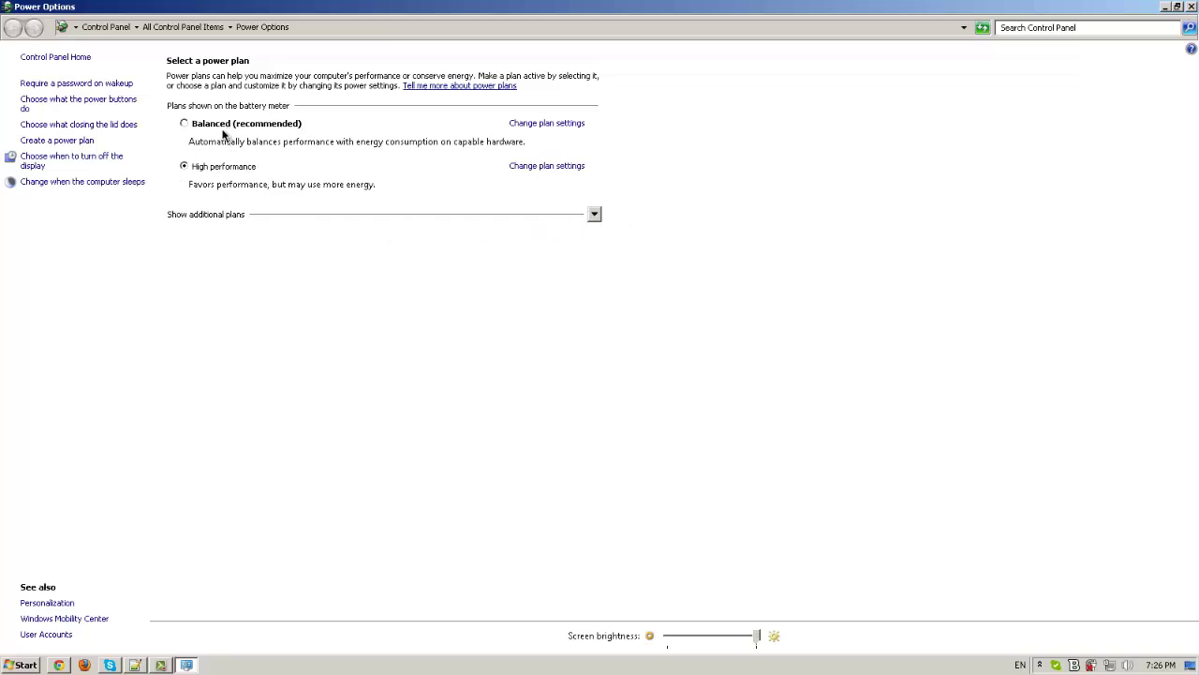
click(218, 128)
click(184, 168)
click(594, 214)
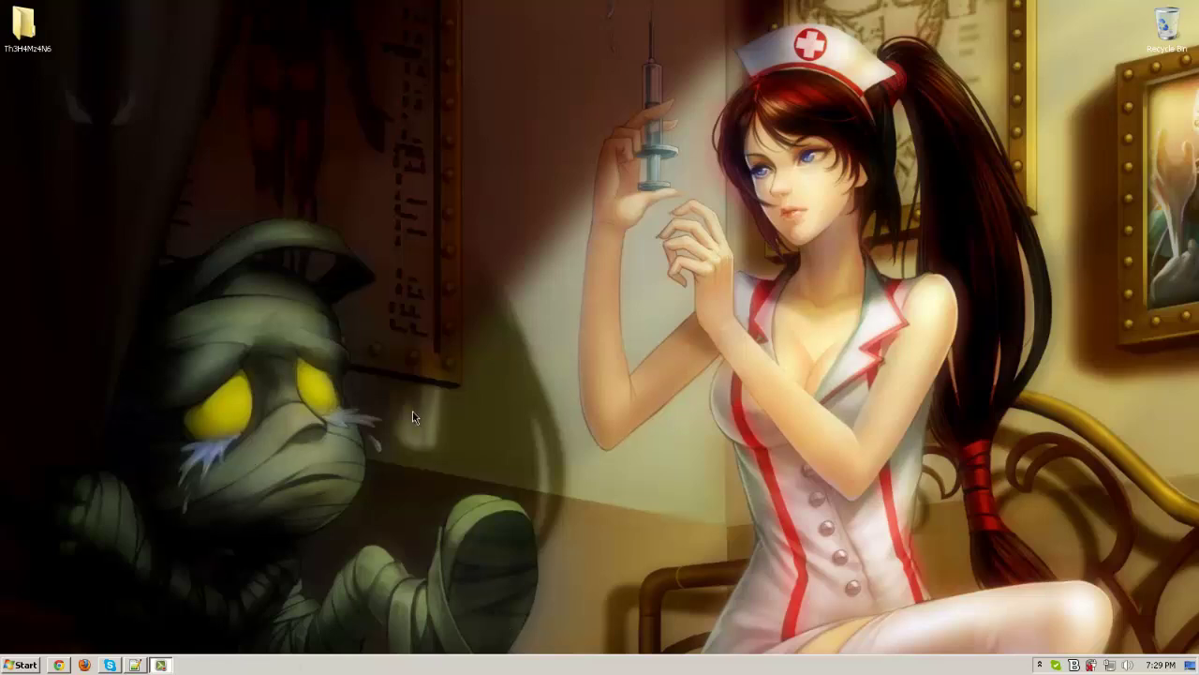
Launch System Configuration by running msconfig and show its list of startup items
key(super)
text(msconfig)
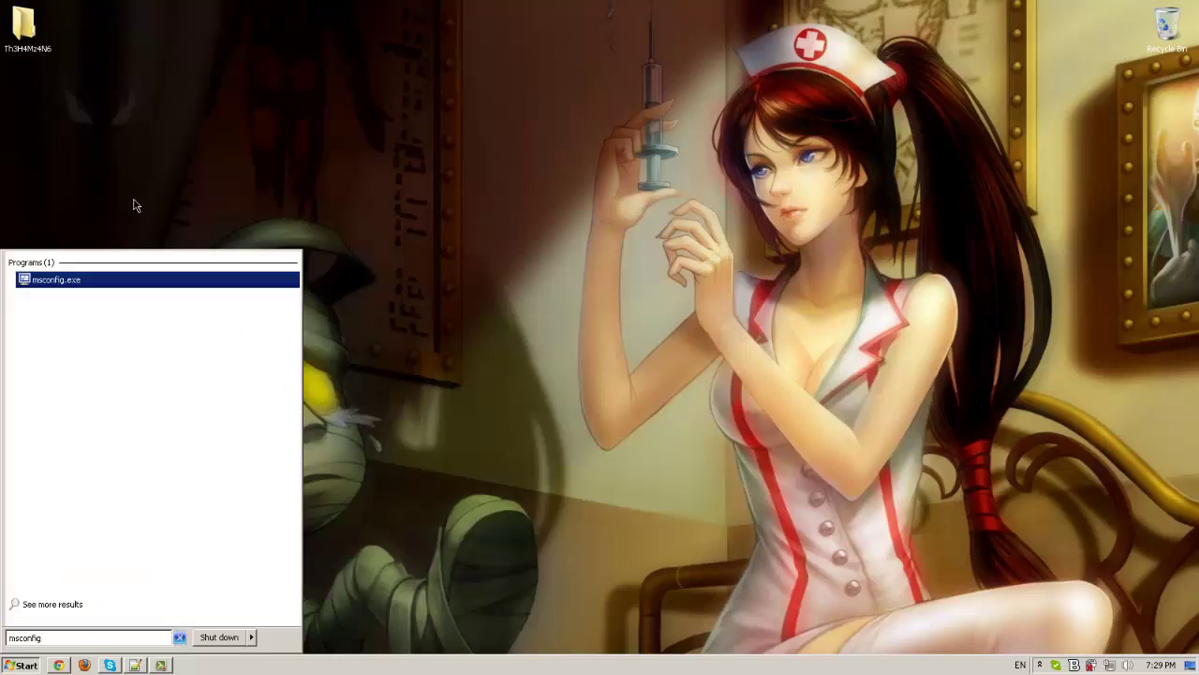
click(93, 281)
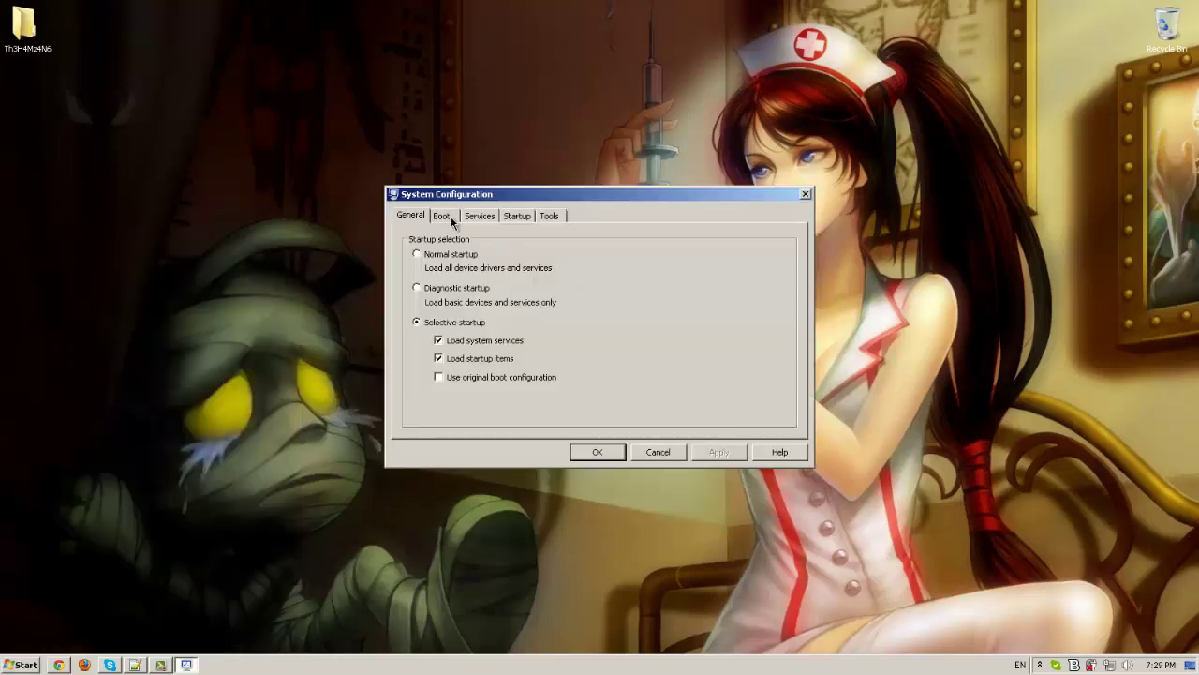
click(514, 217)
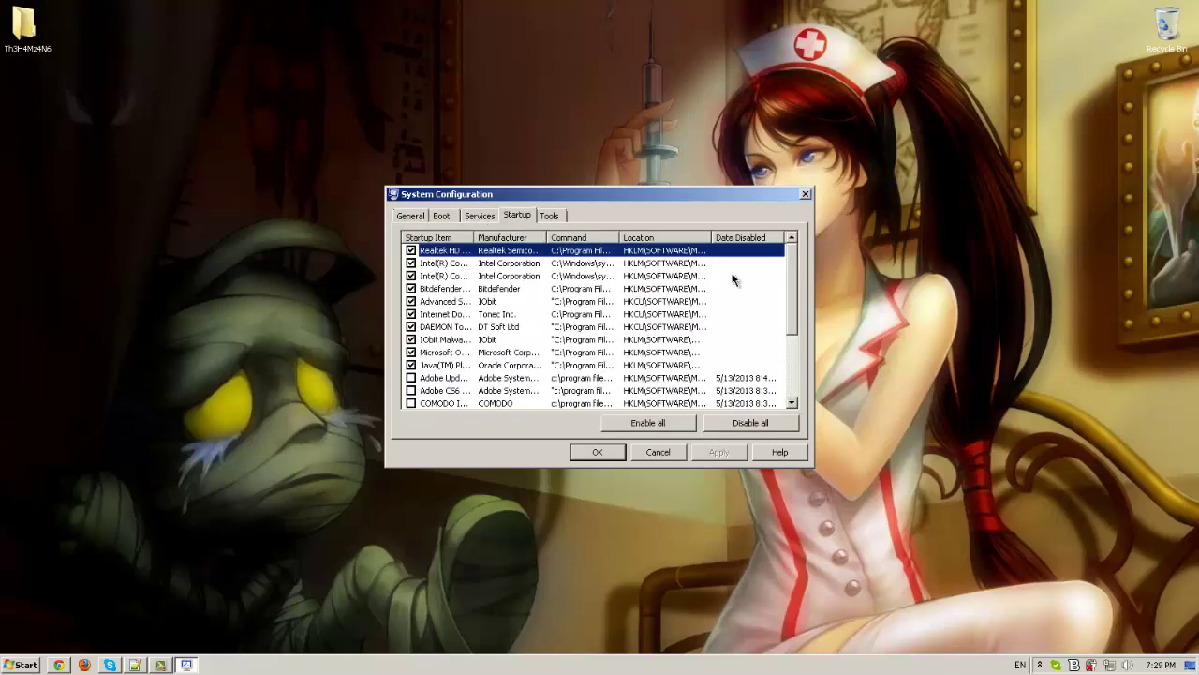
mouse_move(794, 276)
mouse_down()
mouse_move(785, 342)
mouse_move(797, 280)
mouse_up()
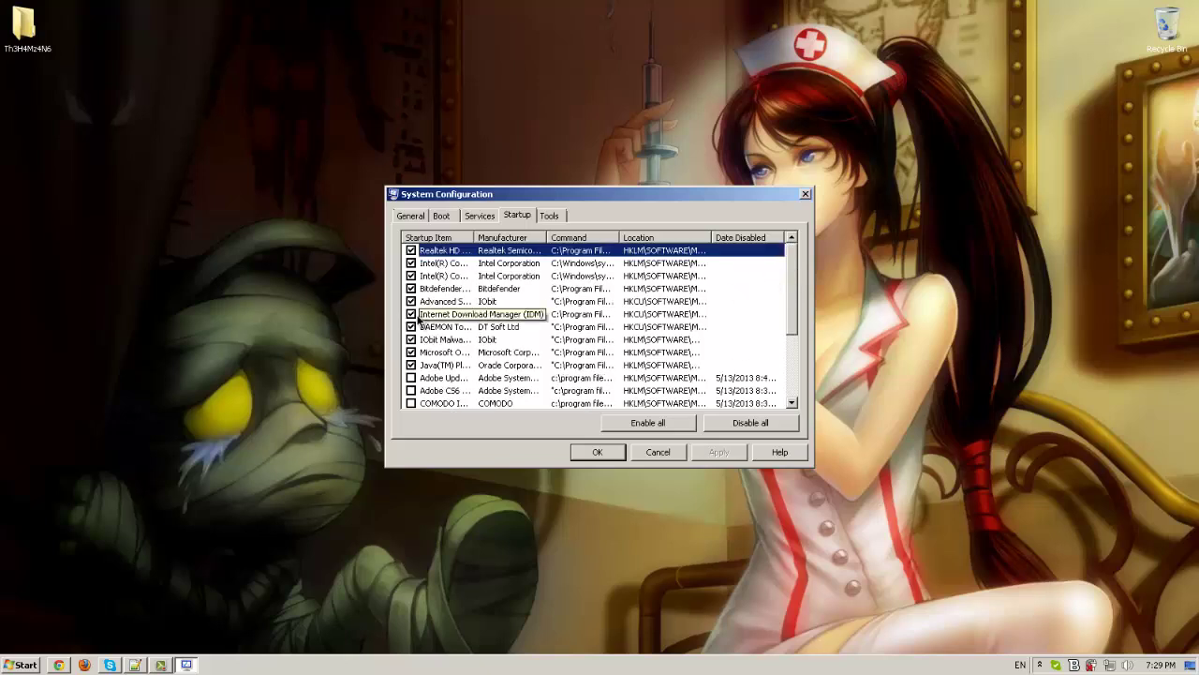
Disable the enabled Internet Download Manager, DAEMON Tools and IObit Malwa... startup items, apply the changes and exit without restarting
click(411, 314)
click(411, 326)
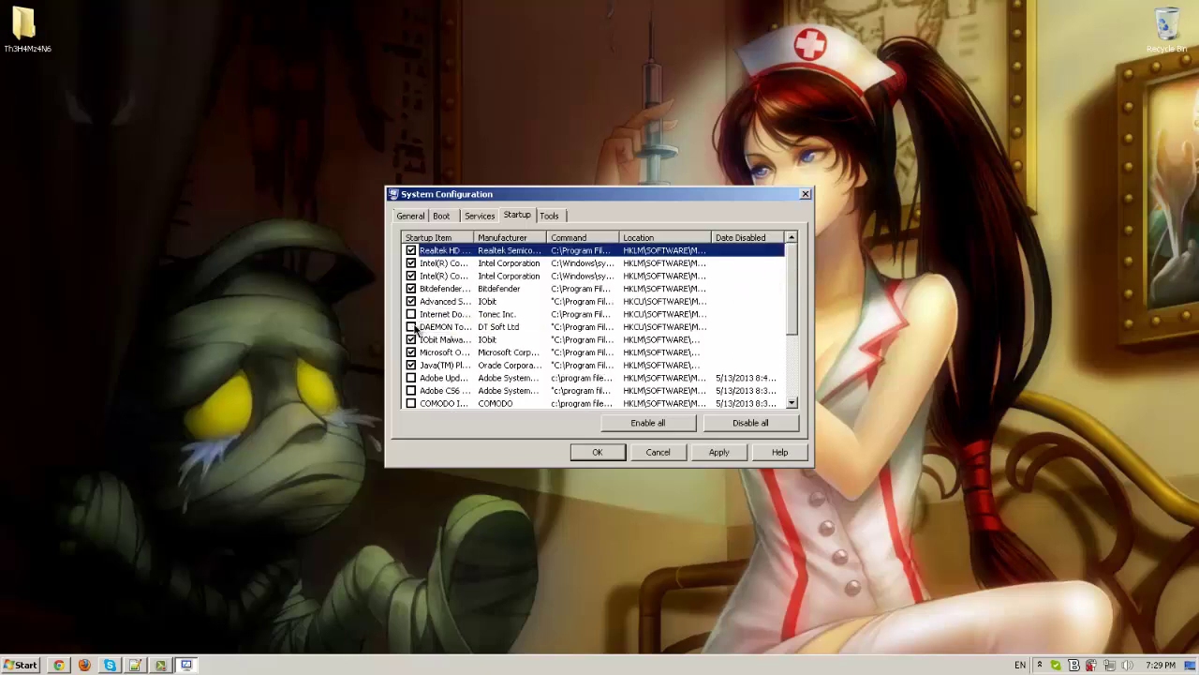
click(412, 339)
scroll(796, 300, down, 1)
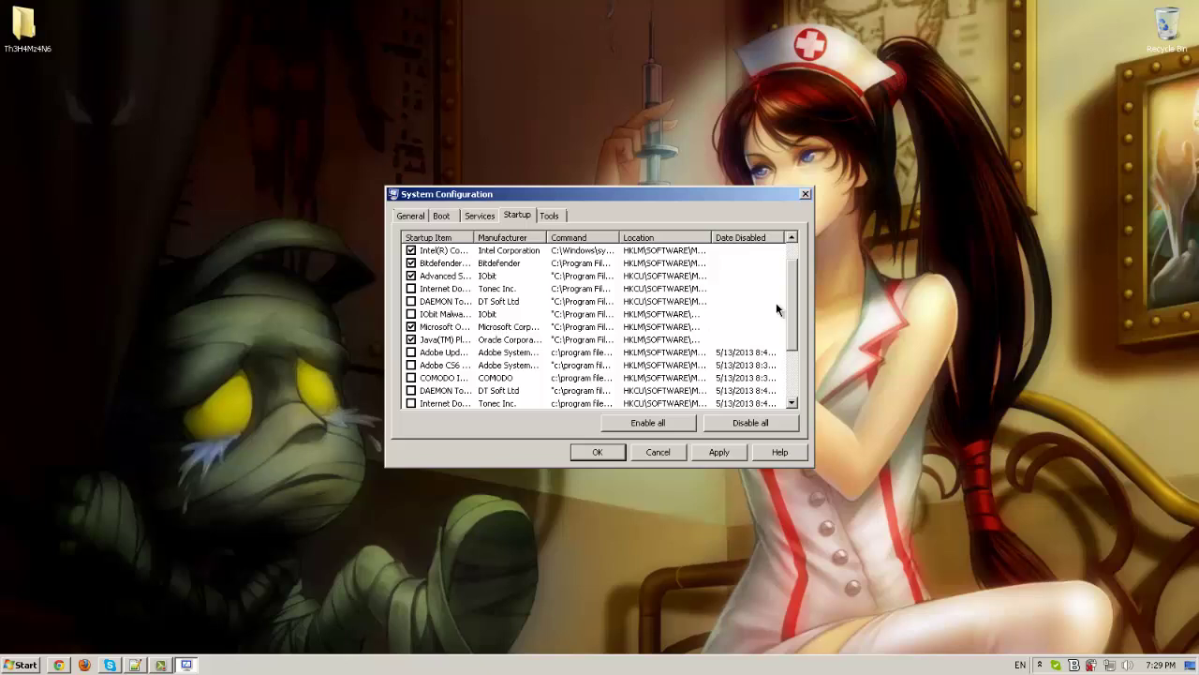
scroll(796, 351, down, 2)
click(719, 452)
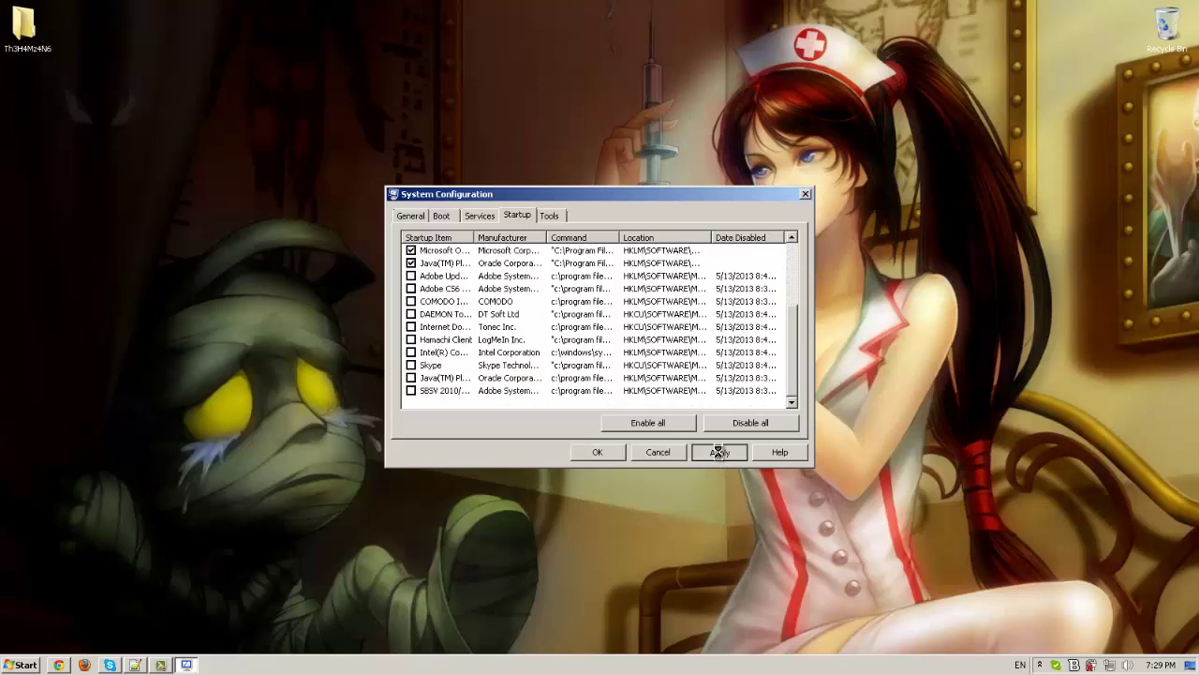
click(602, 451)
click(669, 358)
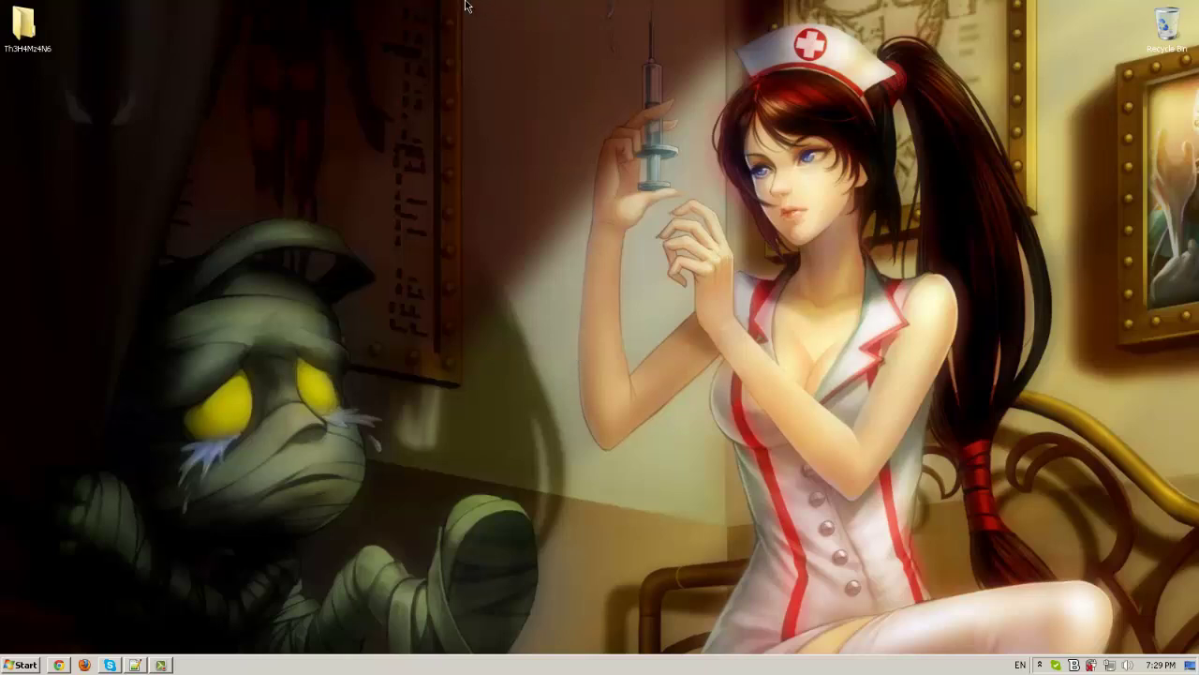
drag(465, 6, 529, 43)
click(13, 666)
click(604, 274)
right_click(530, 276)
click(530, 273)
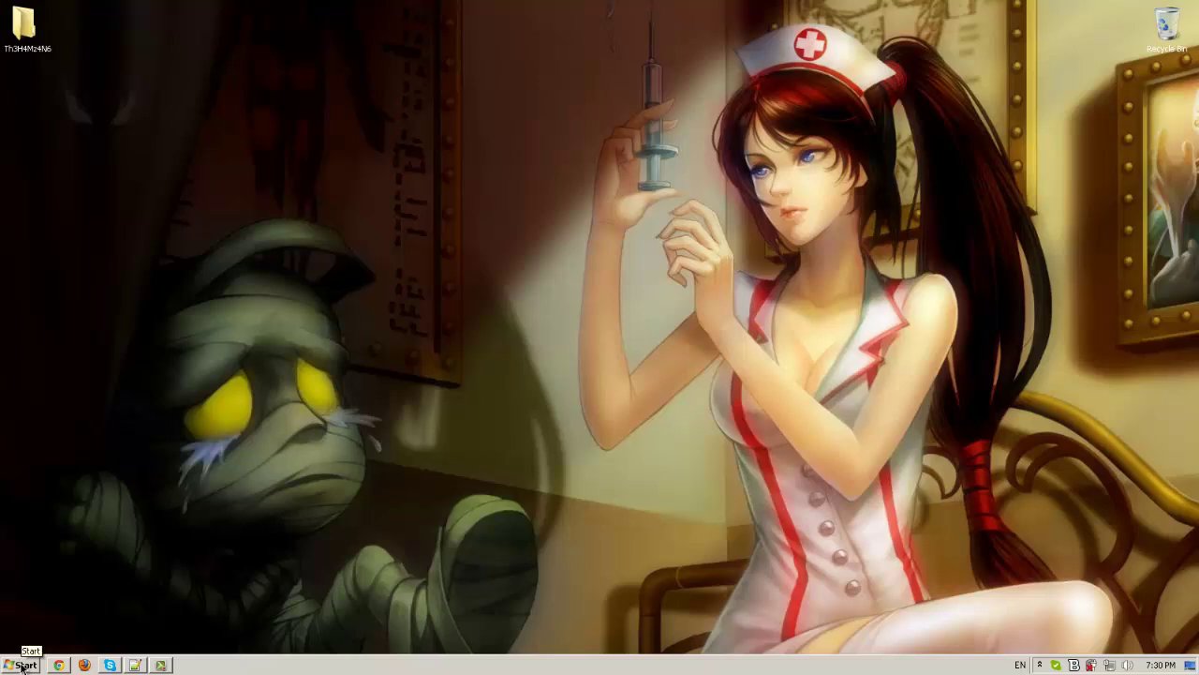
Open the Windows sound settings and switch the sound scheme to No Sounds without saving the previous scheme
right_click(1128, 666)
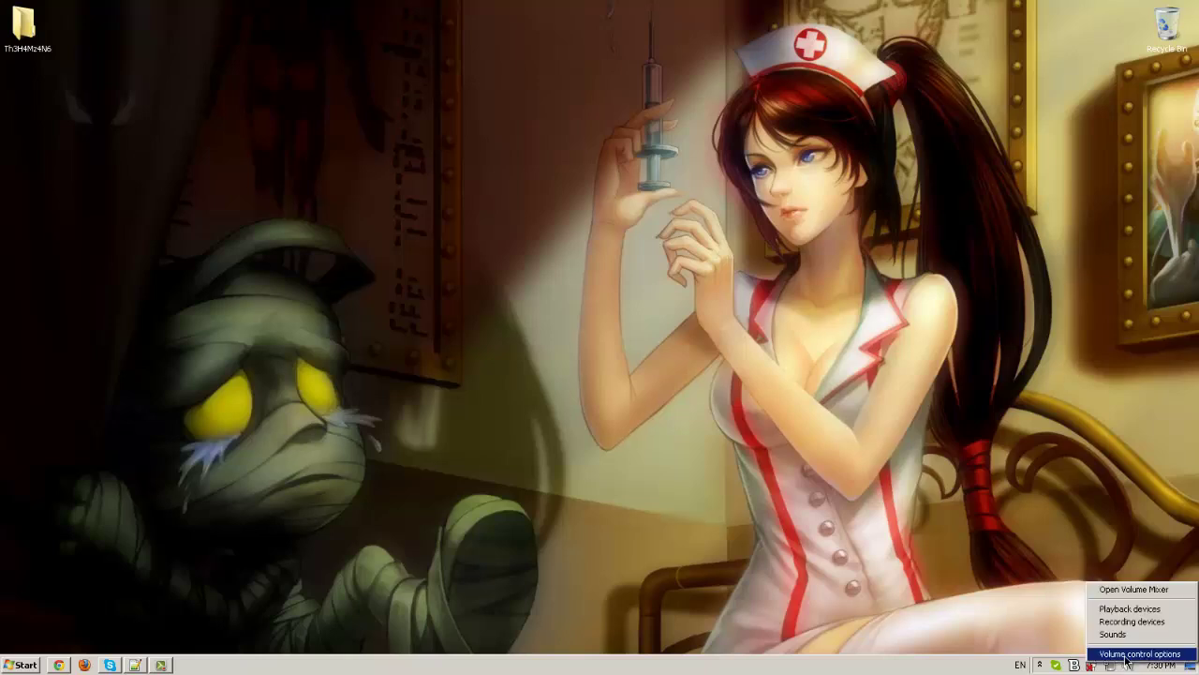
click(1117, 635)
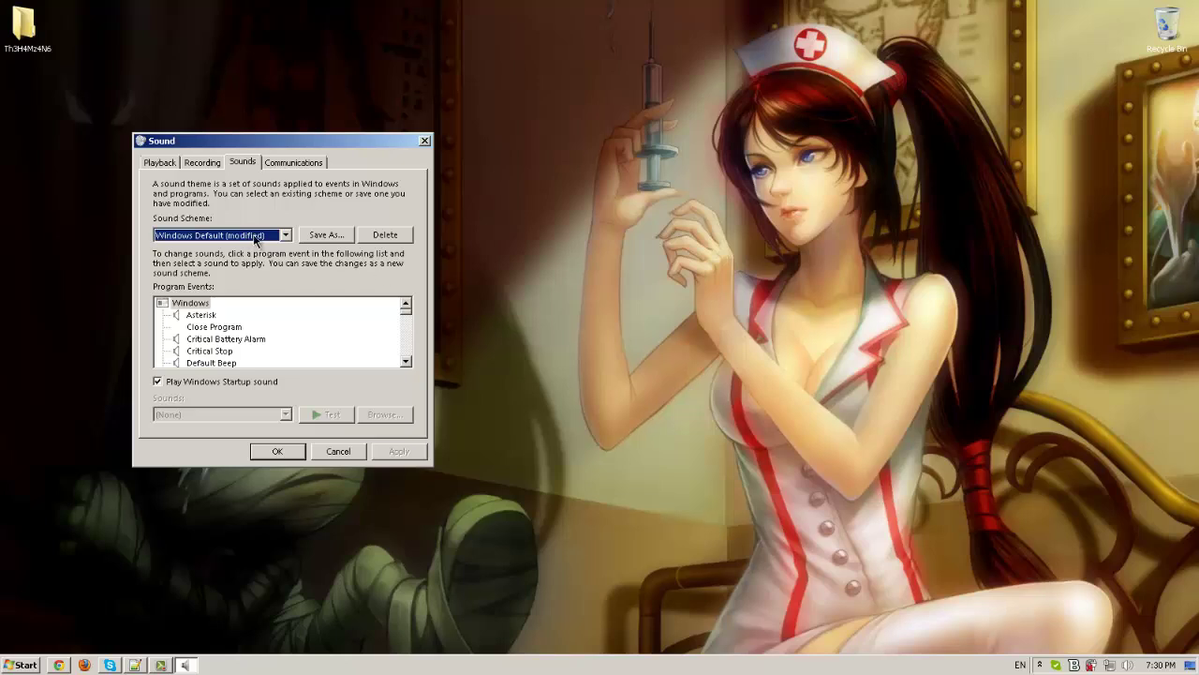
click(263, 236)
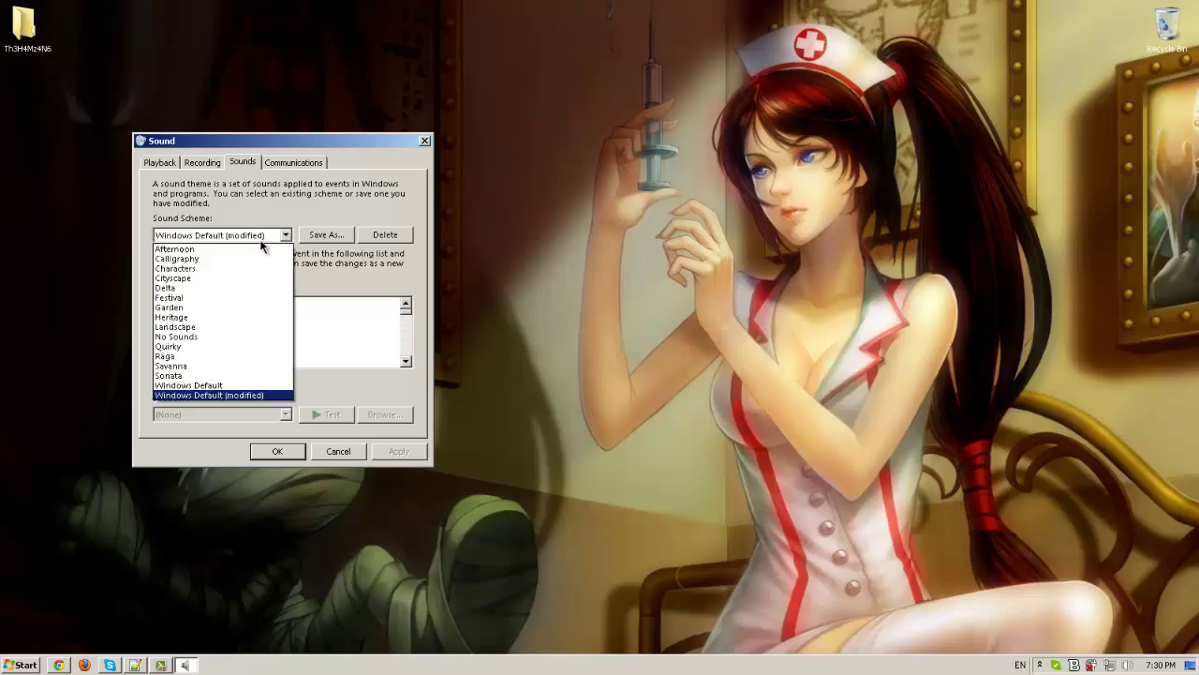
click(216, 338)
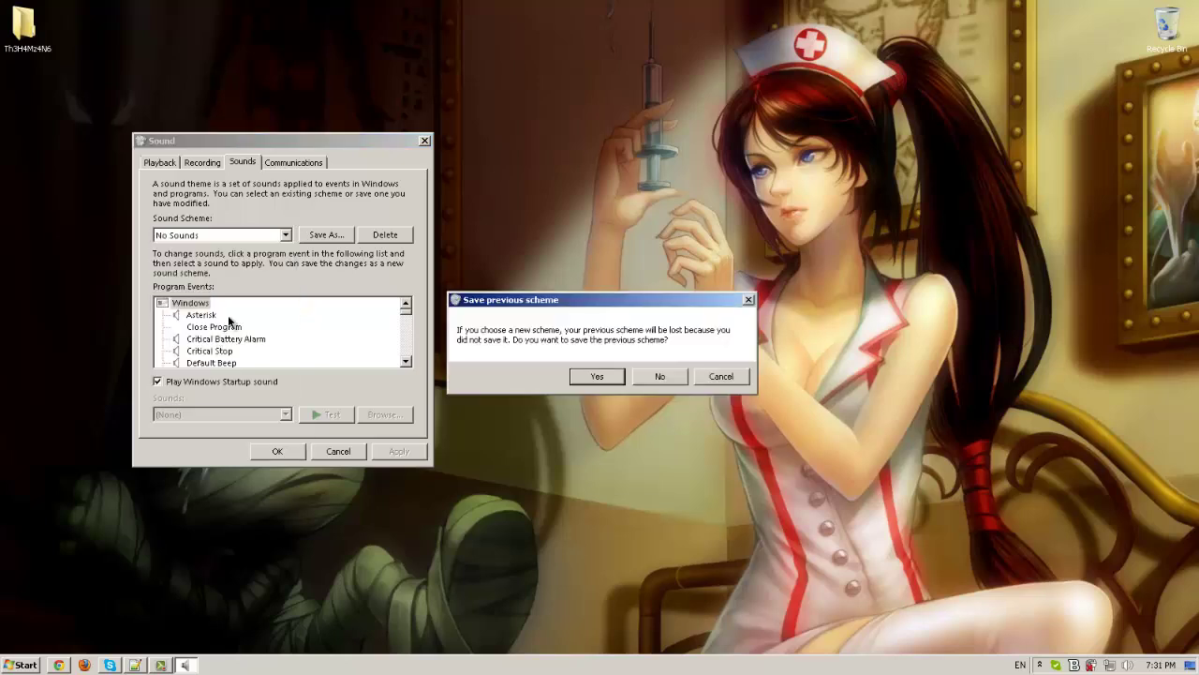
click(656, 377)
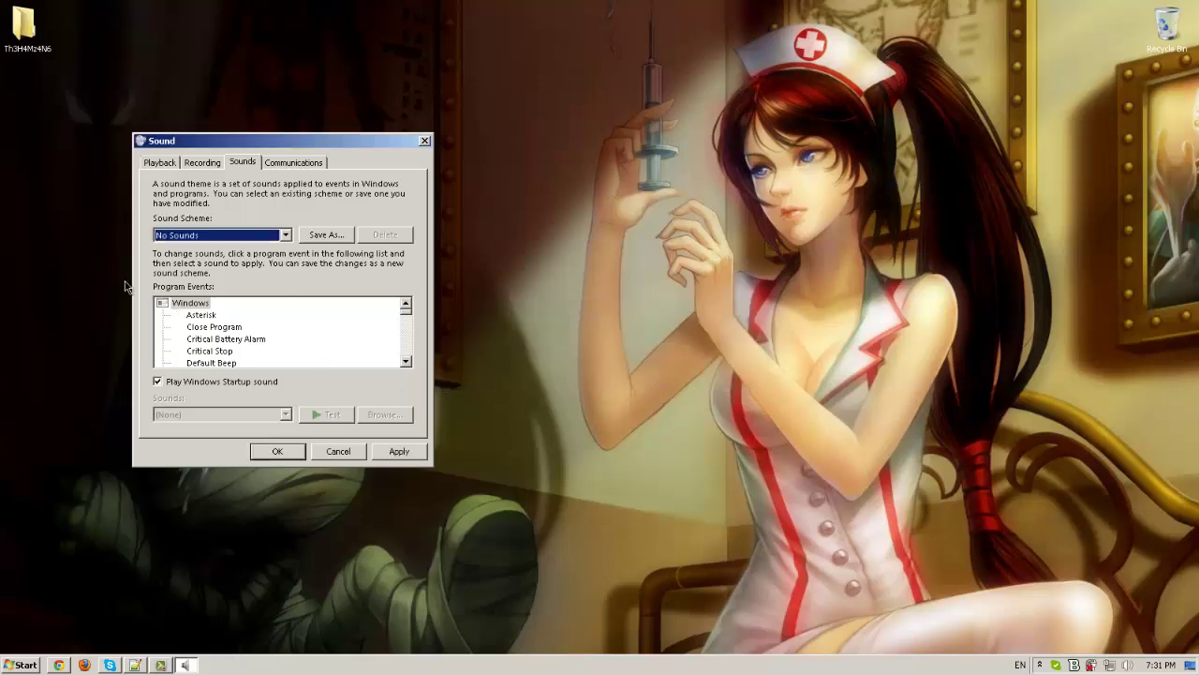
Save the current sound scheme as "Tweaked", apply it and confirm the Sound settings
click(333, 237)
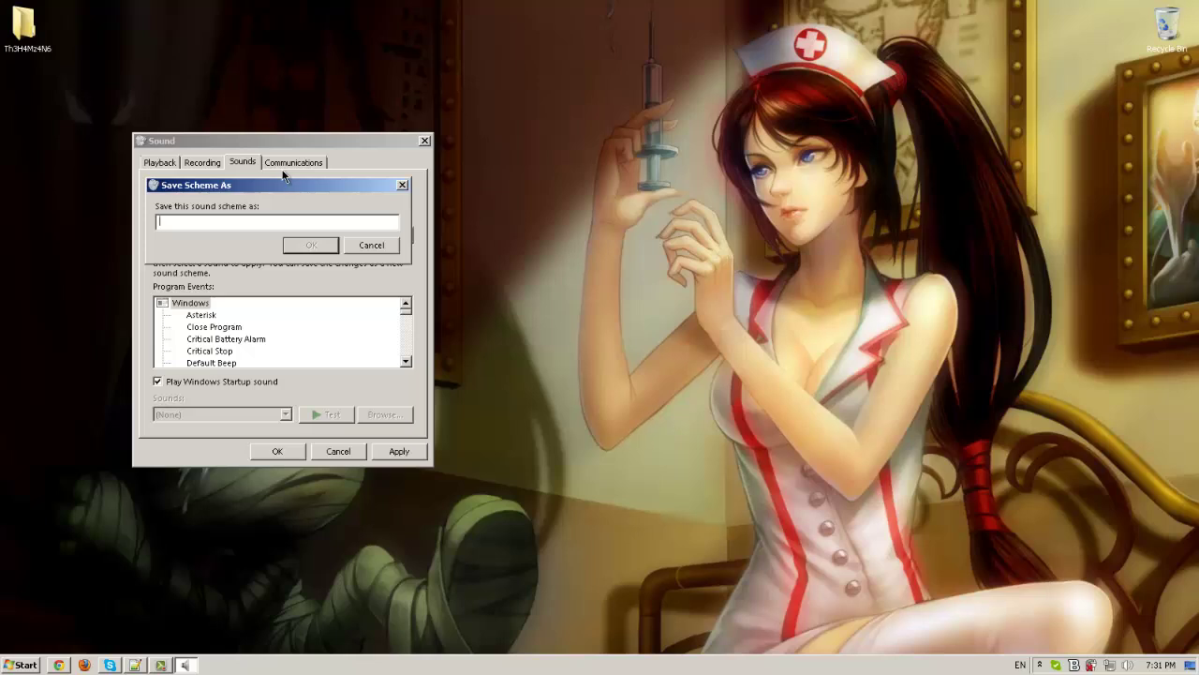
text(Tweaked)
click(312, 245)
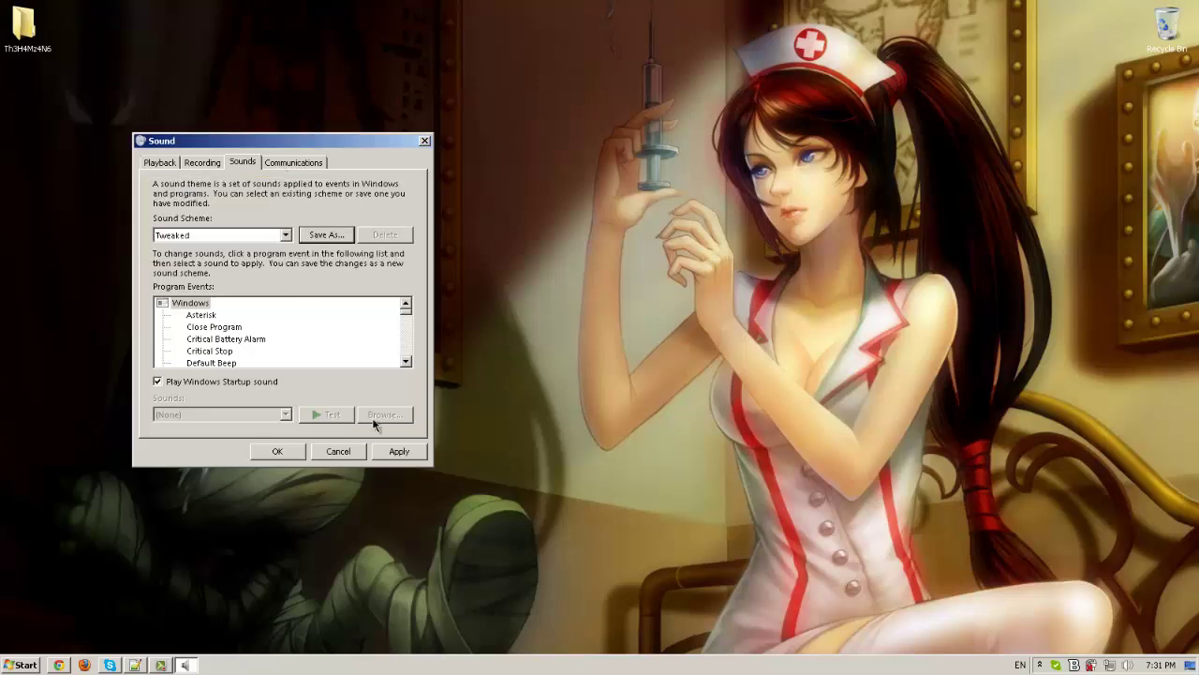
click(396, 455)
click(279, 452)
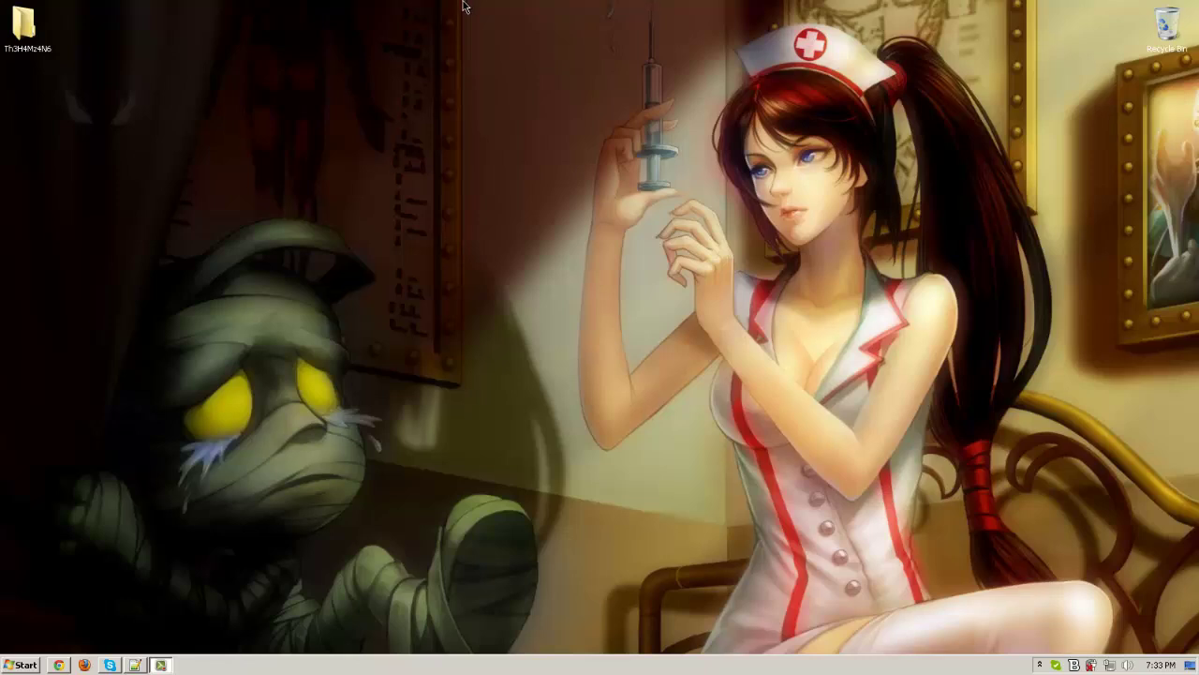
Open the Virtual Memory settings from the computer's advanced system performance options
click(16, 667)
right_click(246, 454)
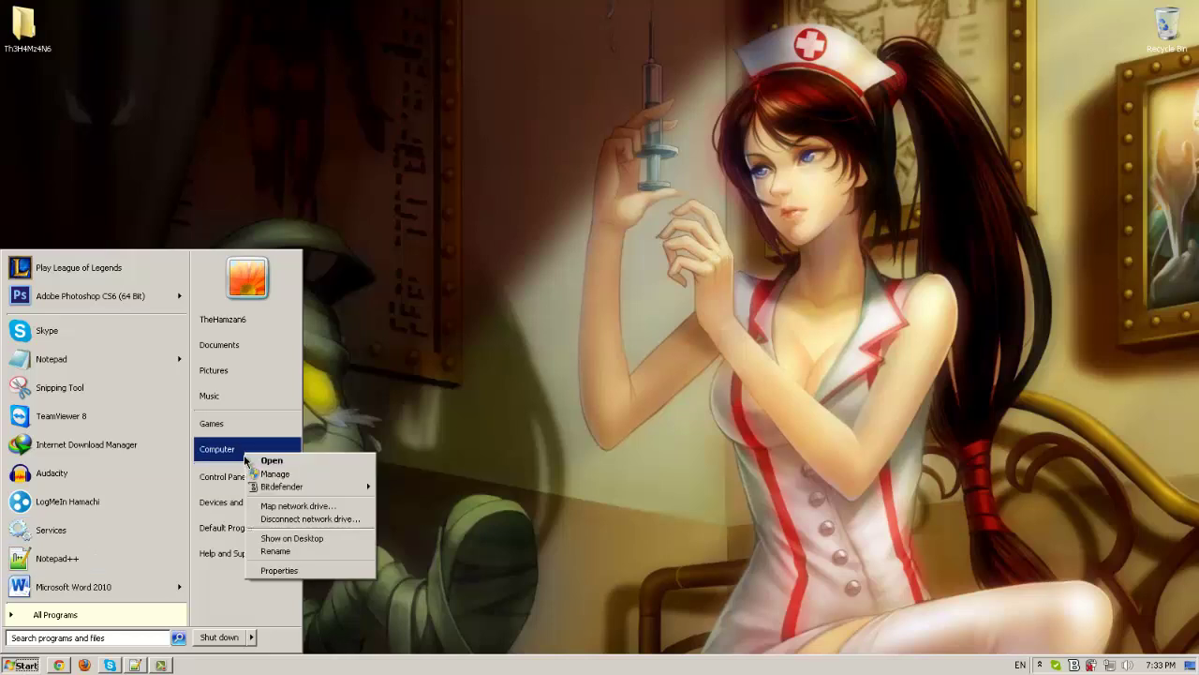
click(279, 569)
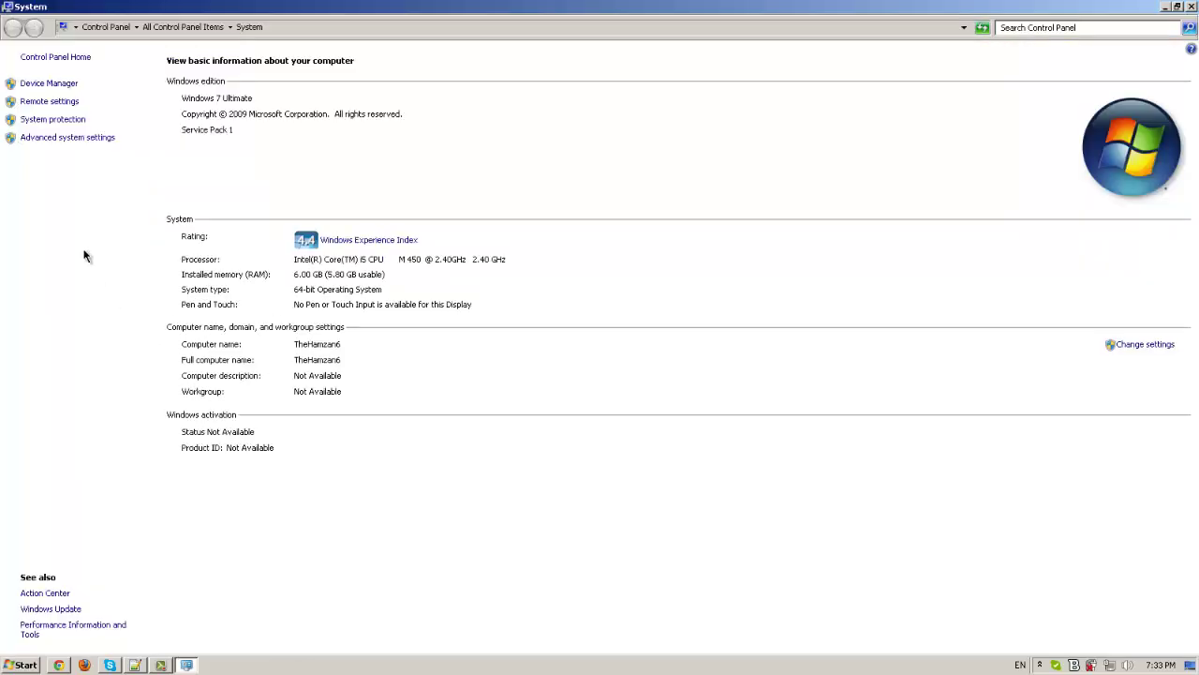
click(75, 138)
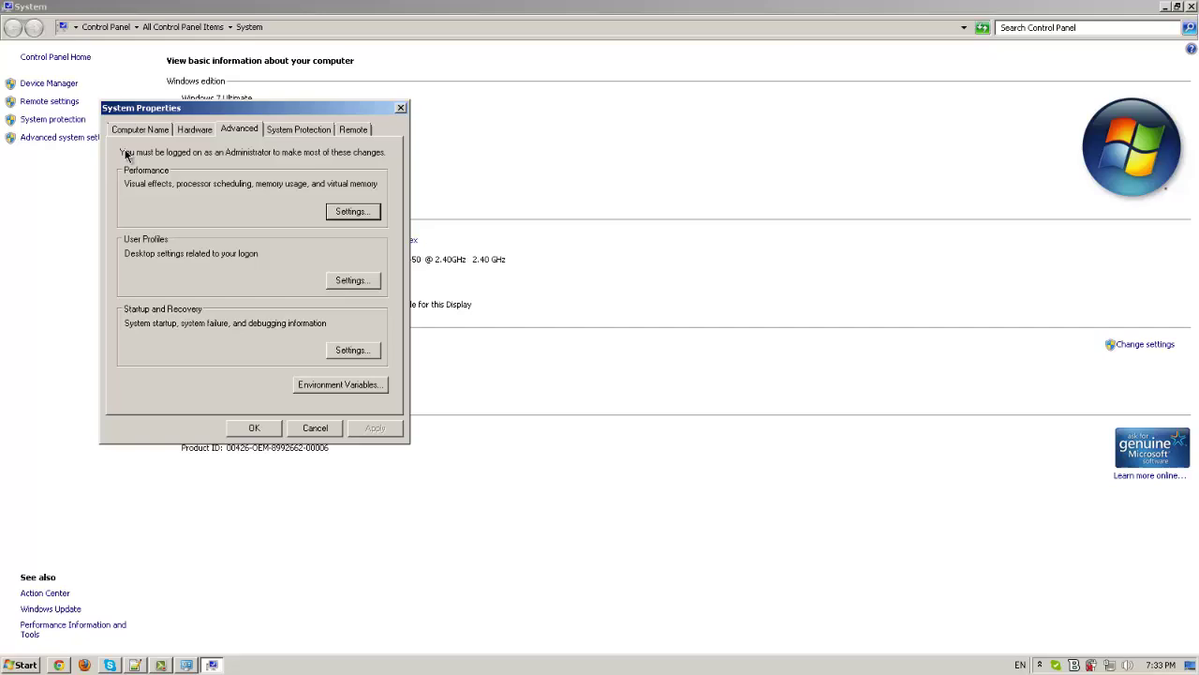
click(356, 216)
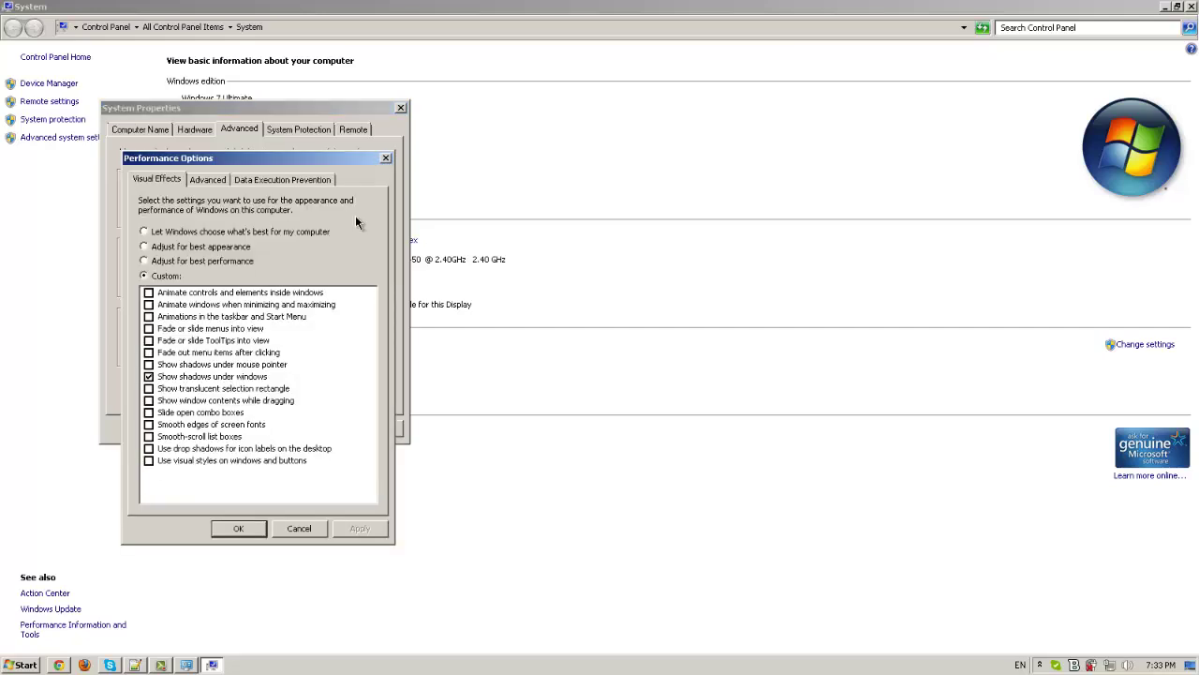
click(208, 183)
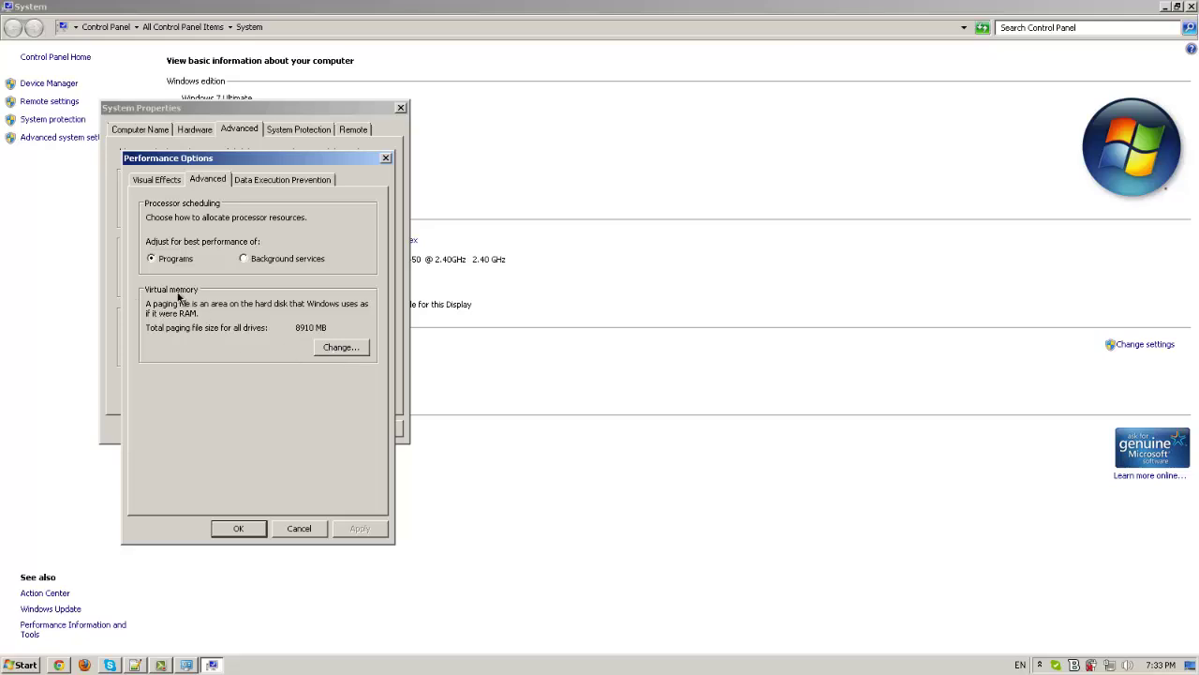
click(337, 348)
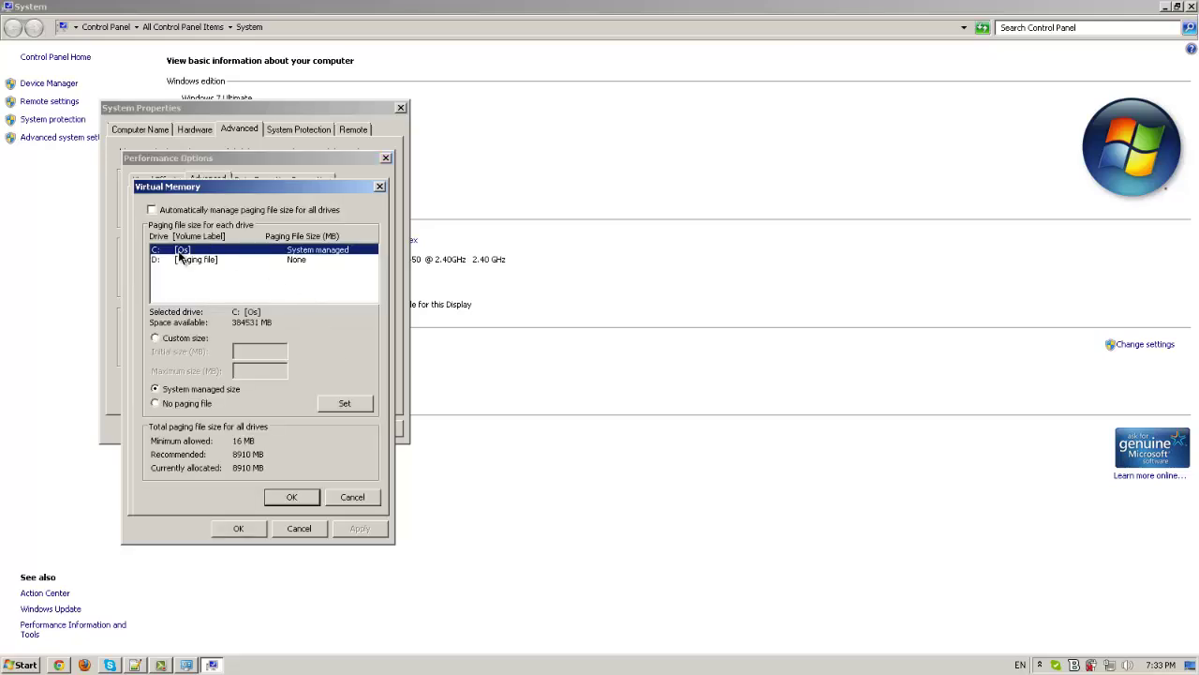
Choose a custom paging file size for drive C: with both the initial and maximum size at 4096 MB
click(156, 338)
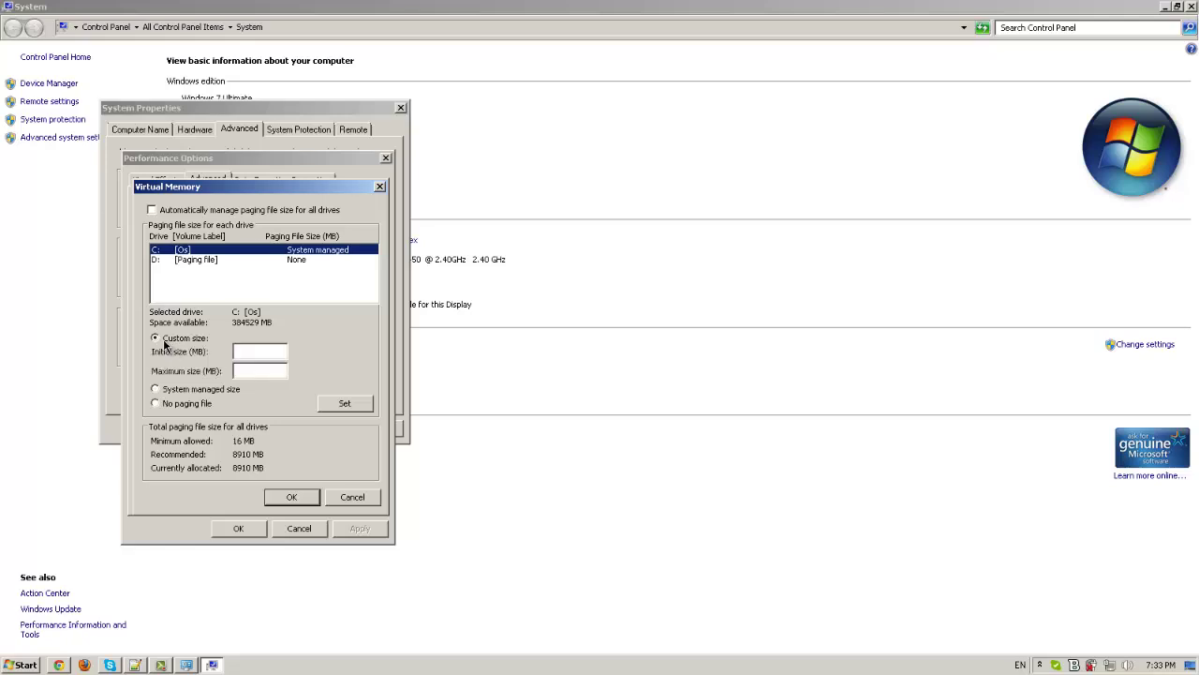
click(267, 351)
click(255, 352)
text(4)
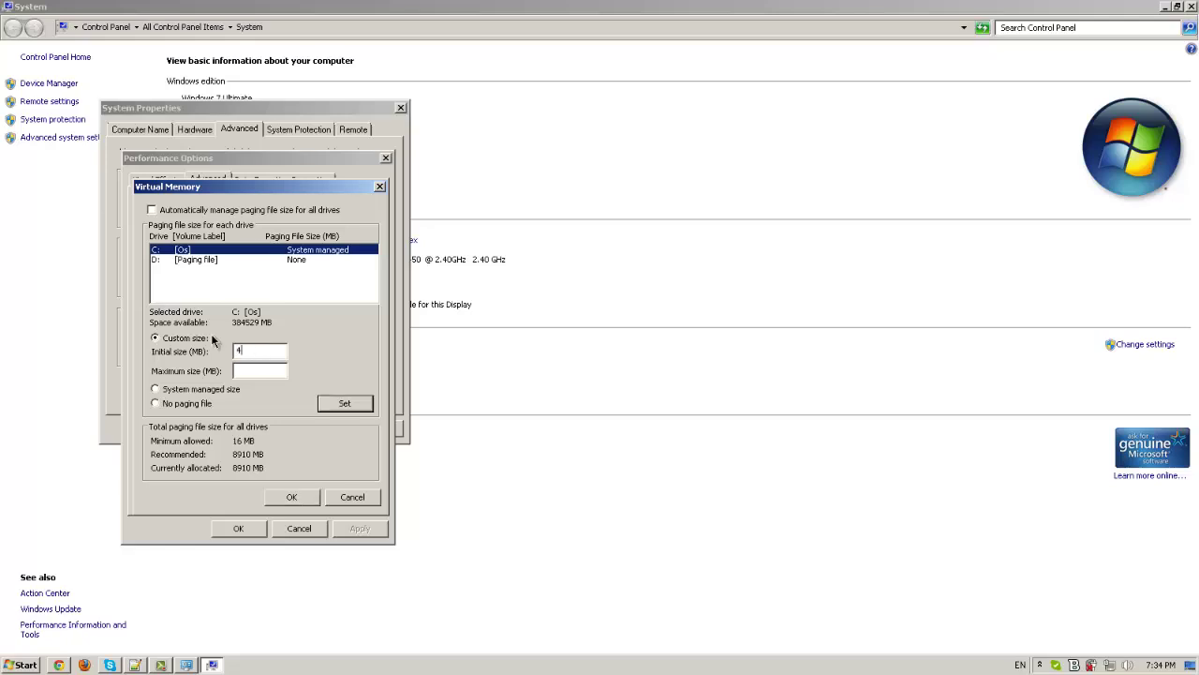
text(096)
drag(268, 350, 197, 354)
key(ctrl+c)
click(263, 369)
key(ctrl+v)
drag(272, 371, 170, 319)
click(281, 353)
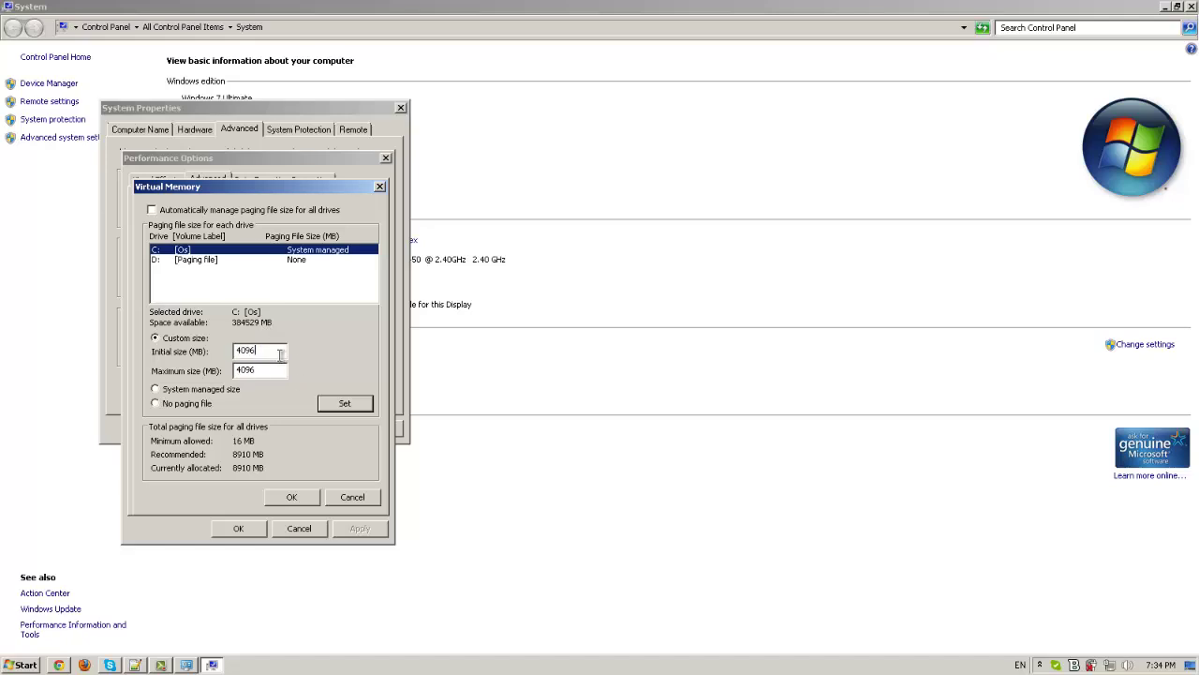
Assign the custom paging file size to the drive, confirm the open dialogs, postpone the restart and close the System window
click(337, 412)
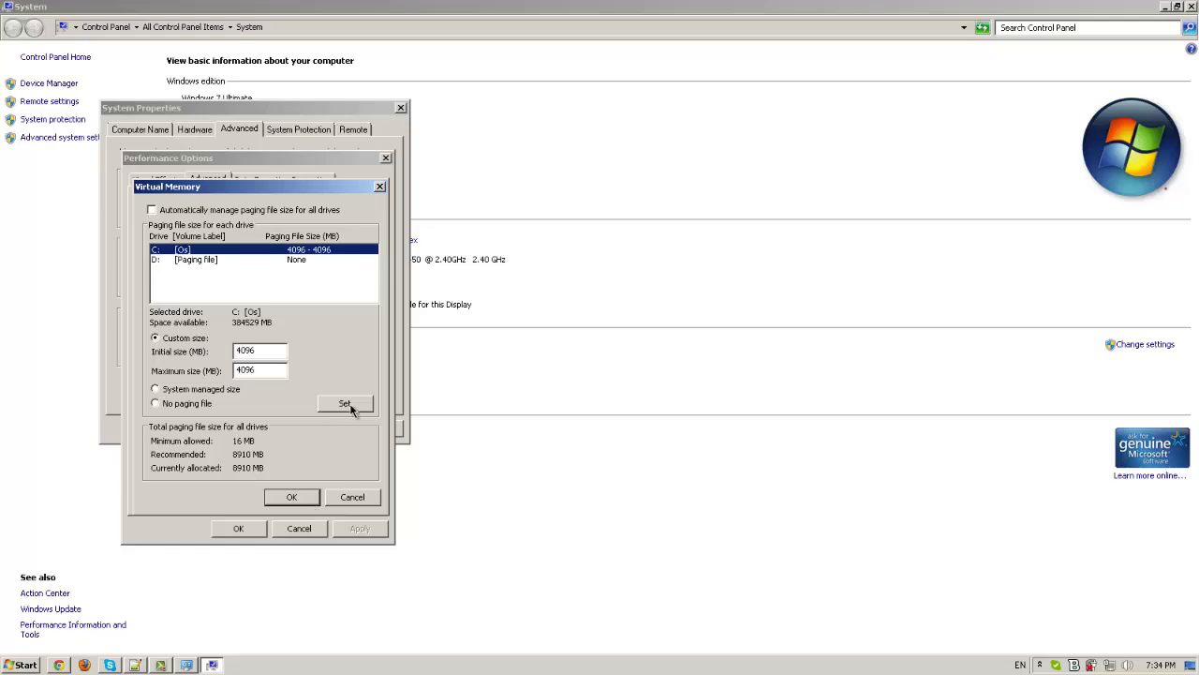
click(349, 409)
click(292, 497)
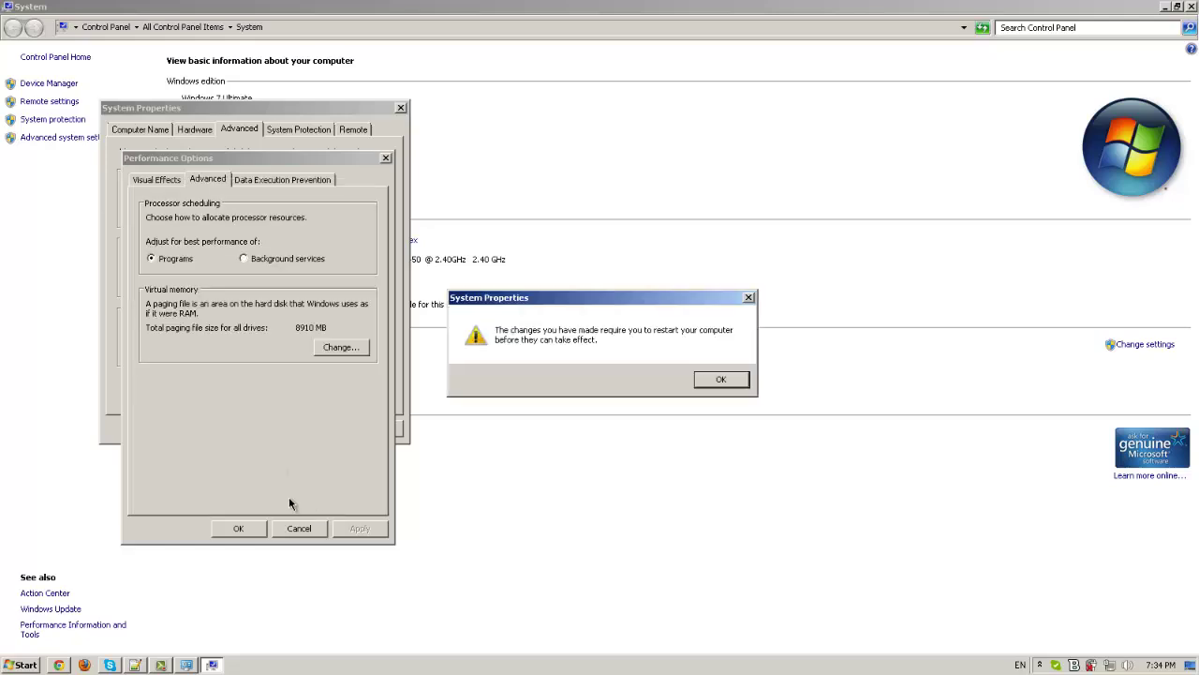
click(723, 381)
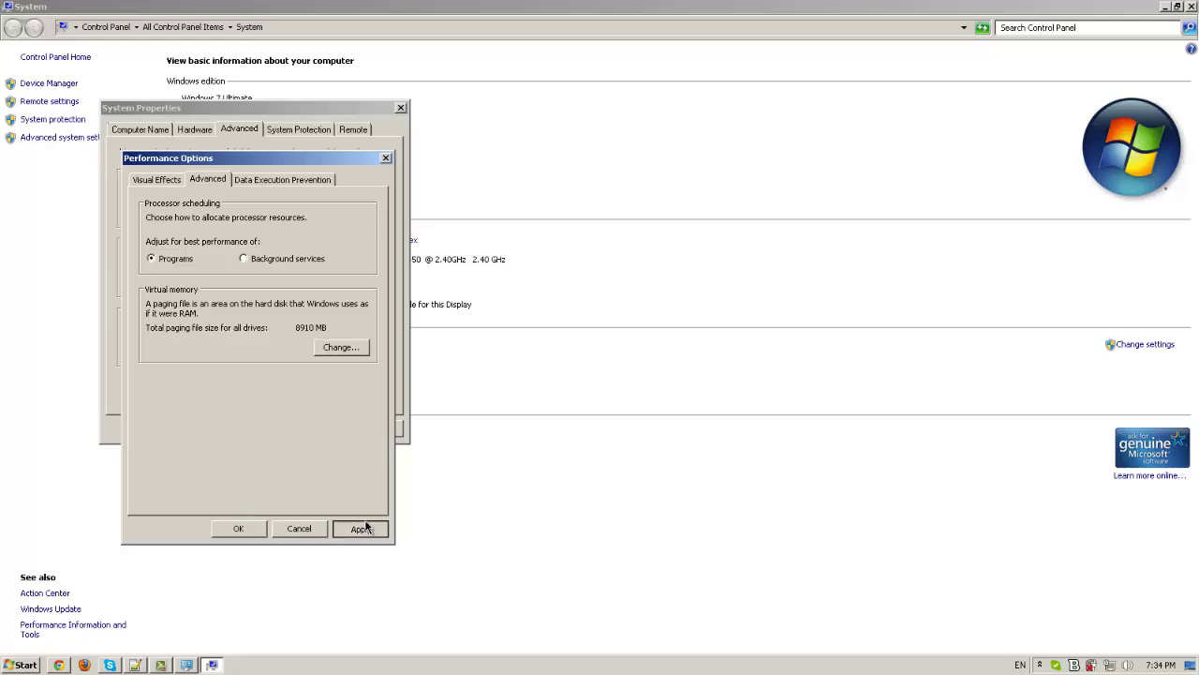
click(247, 531)
click(255, 429)
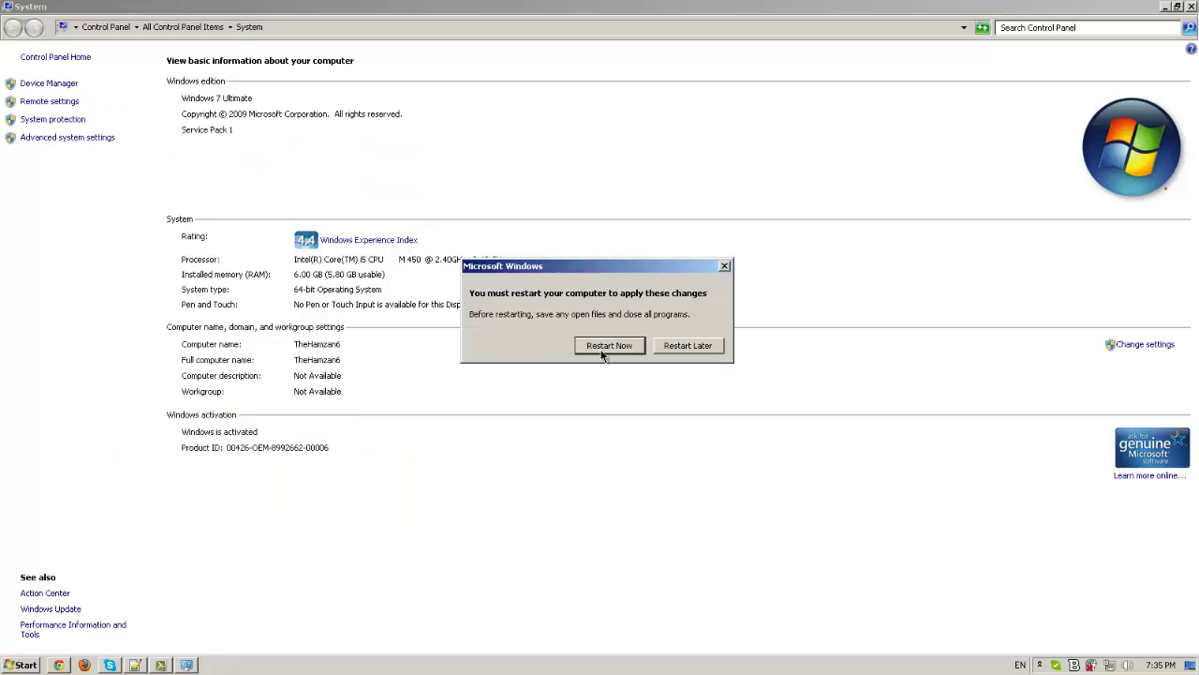
click(678, 349)
click(1192, 6)
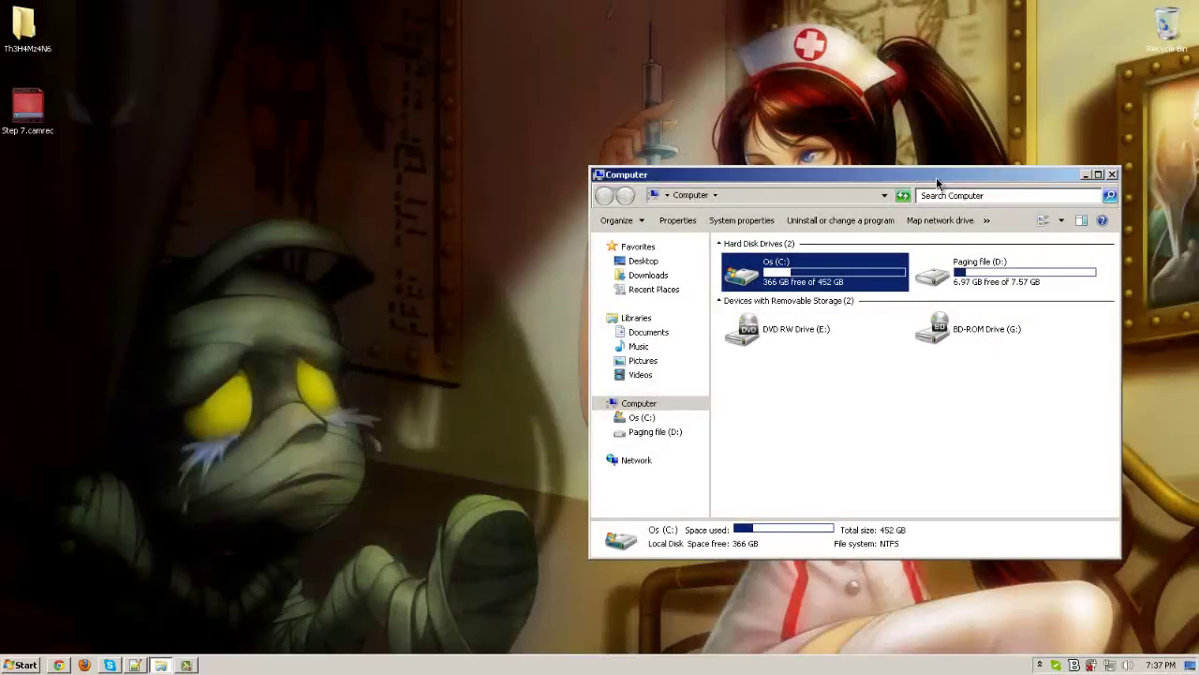
Examine the General and Tools properties of the Os (C:) drive, then cancel without changes
drag(942, 183, 721, 141)
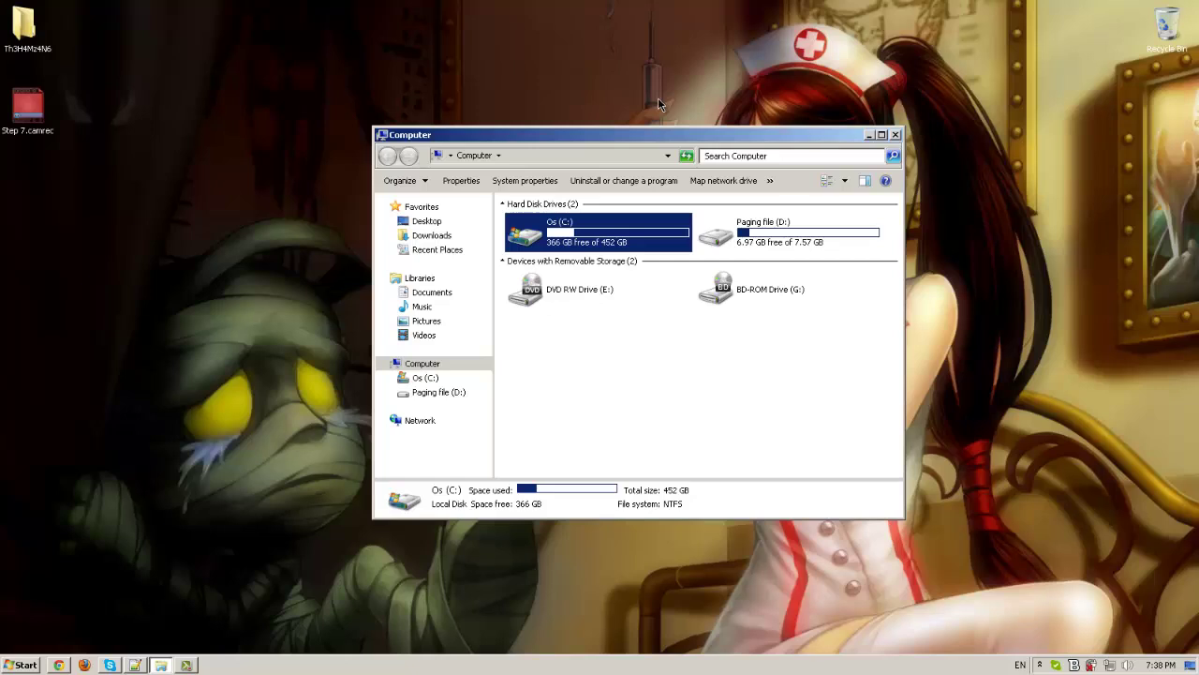
right_click(645, 244)
click(698, 536)
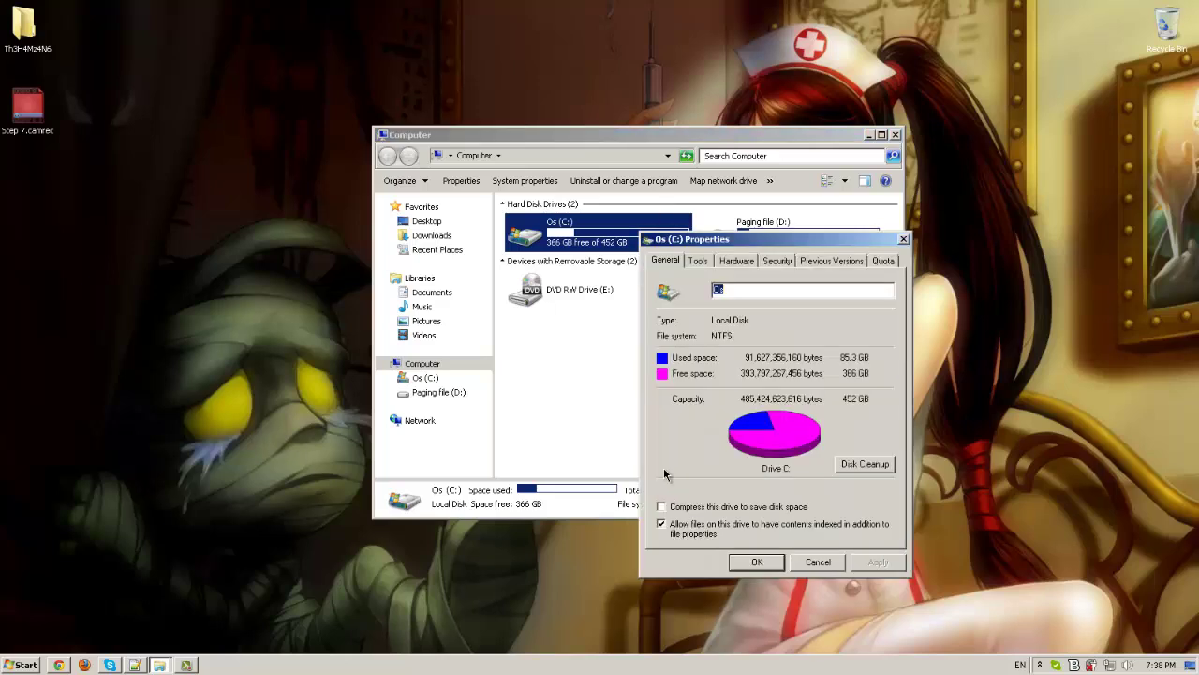
click(700, 262)
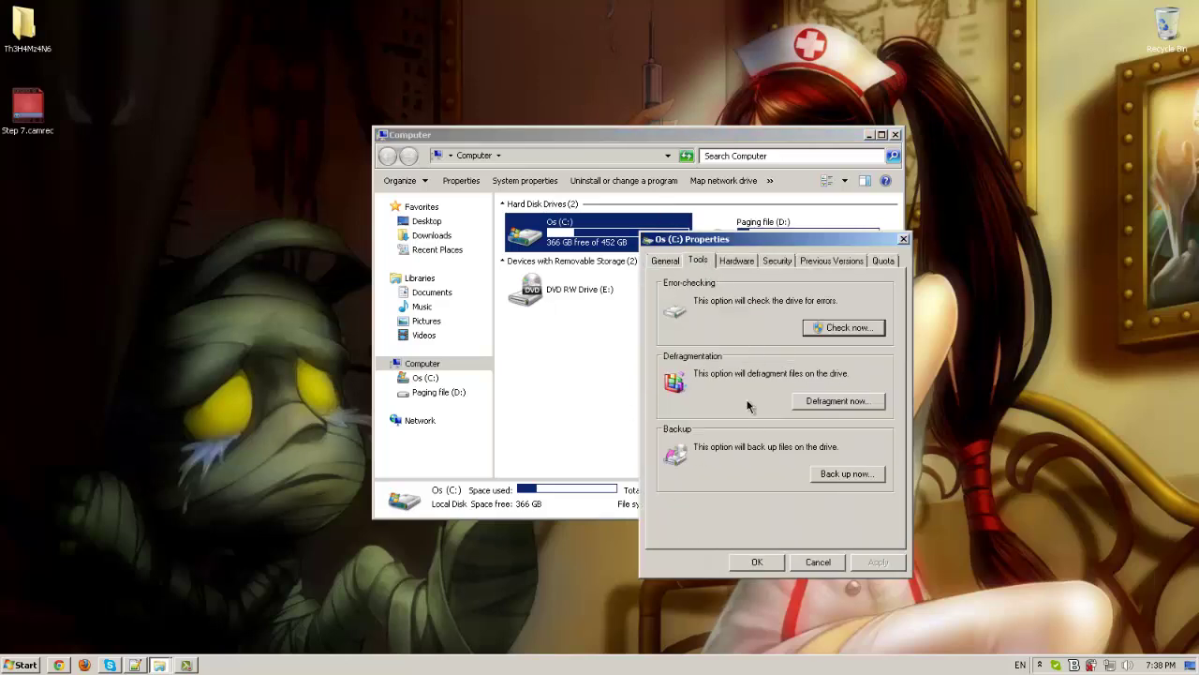
drag(694, 240, 755, 233)
click(727, 255)
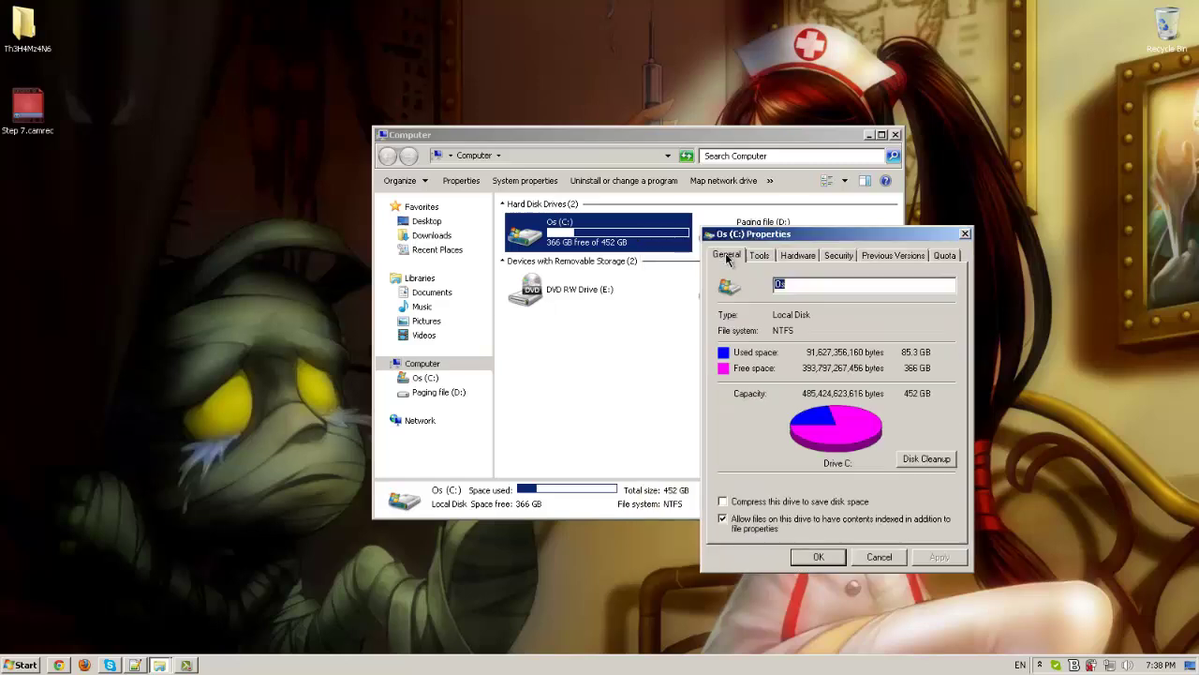
click(758, 257)
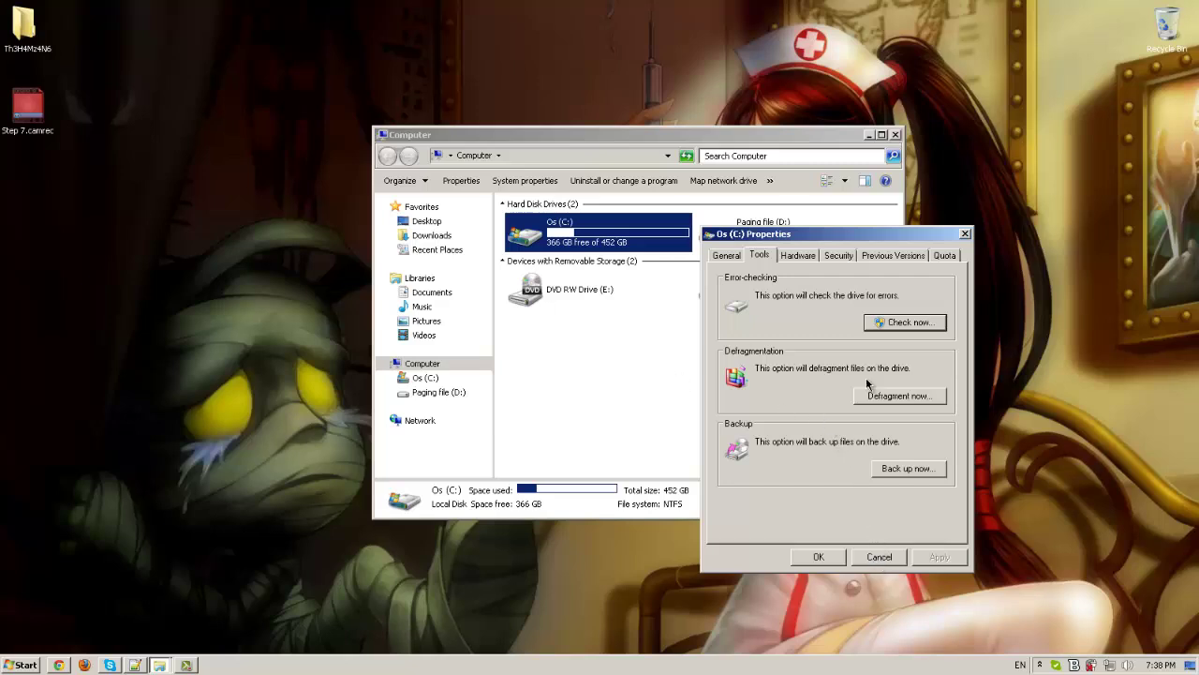
click(880, 557)
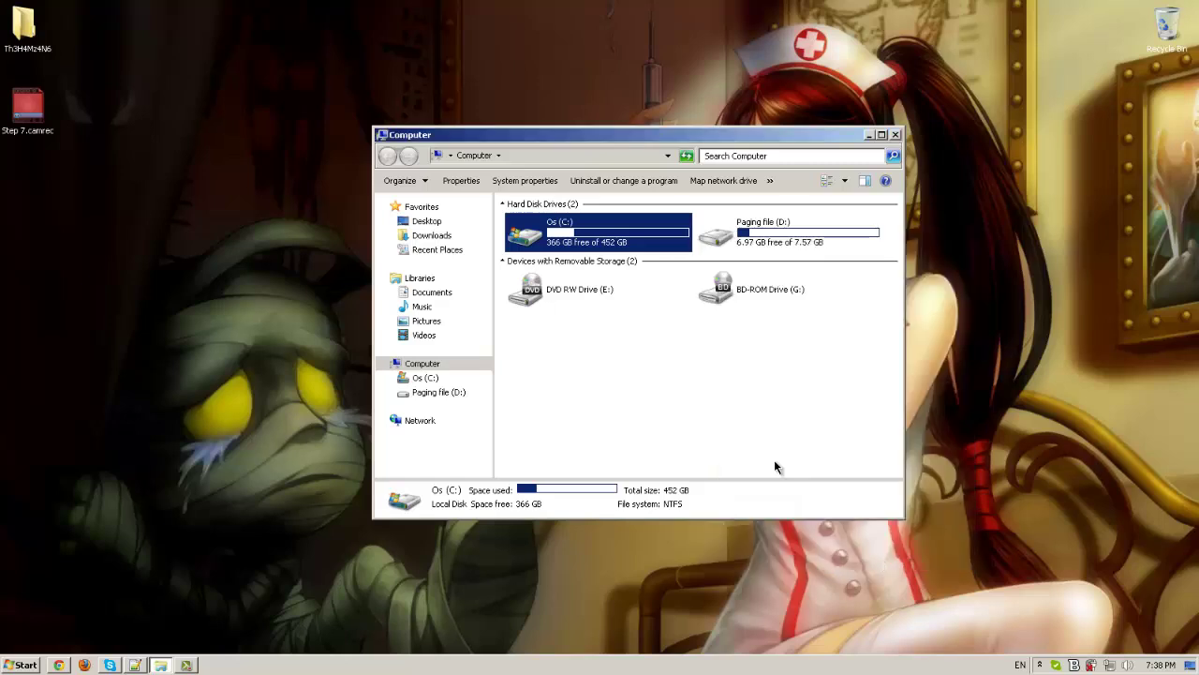
click(775, 462)
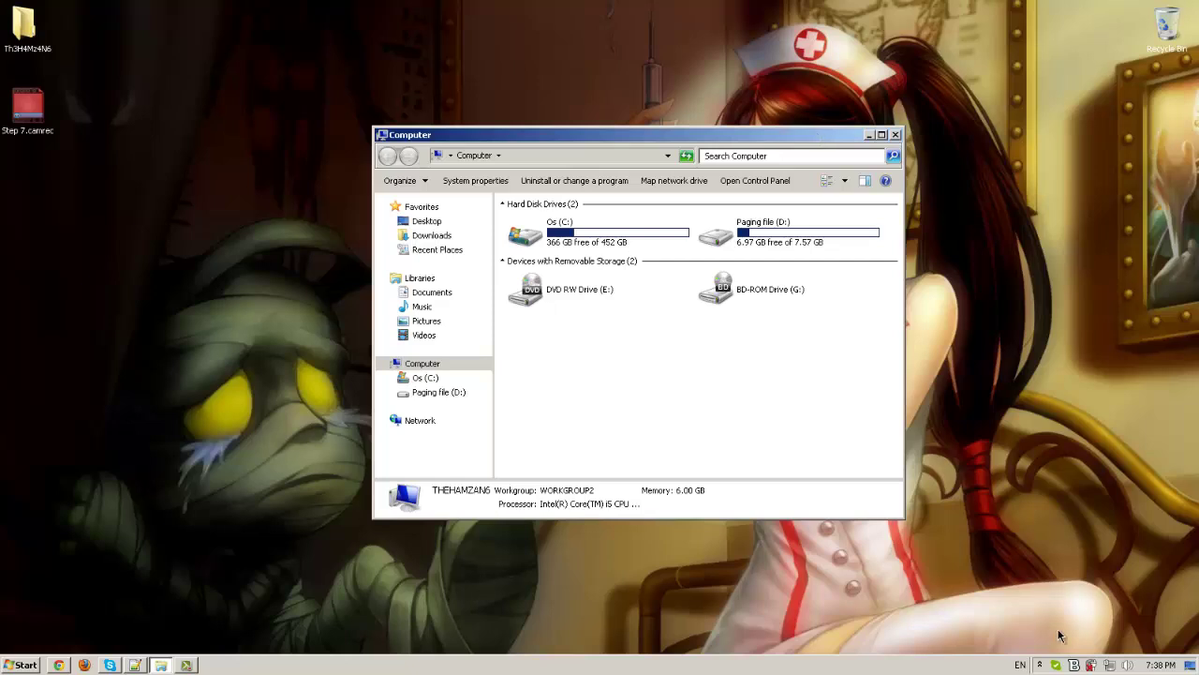
Try to launch Smart Defrag from the Advanced SystemCare toolbox, decline its download and minimize the Computer window
click(1039, 664)
click(1051, 607)
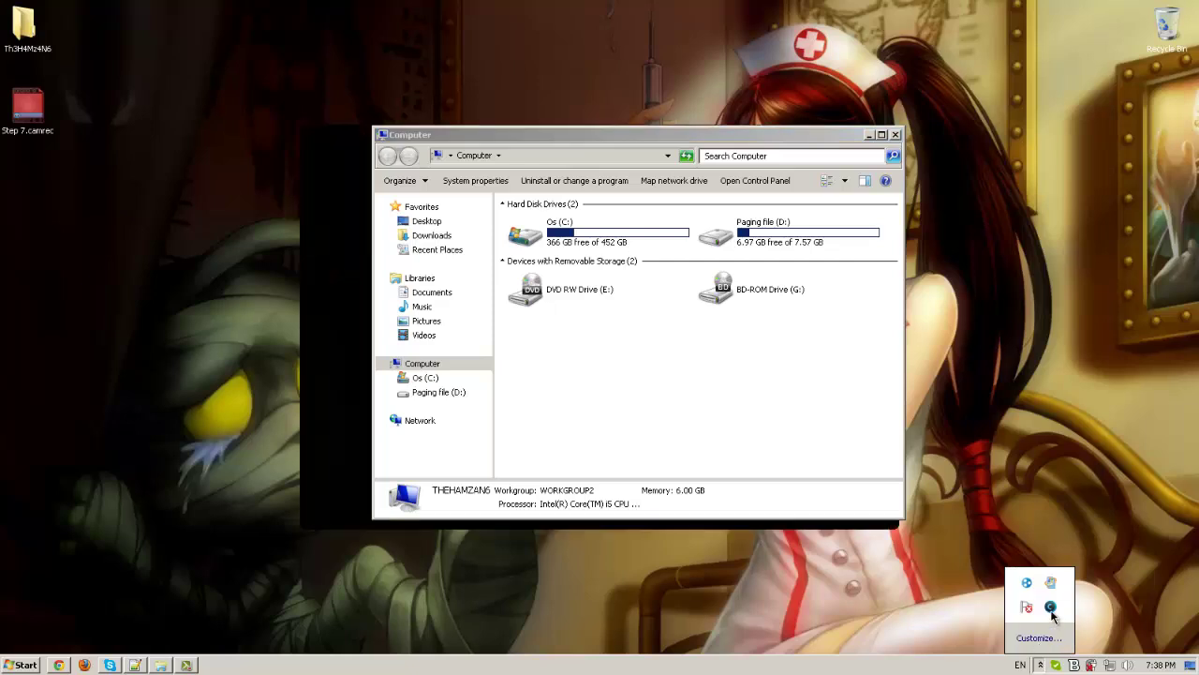
click(416, 190)
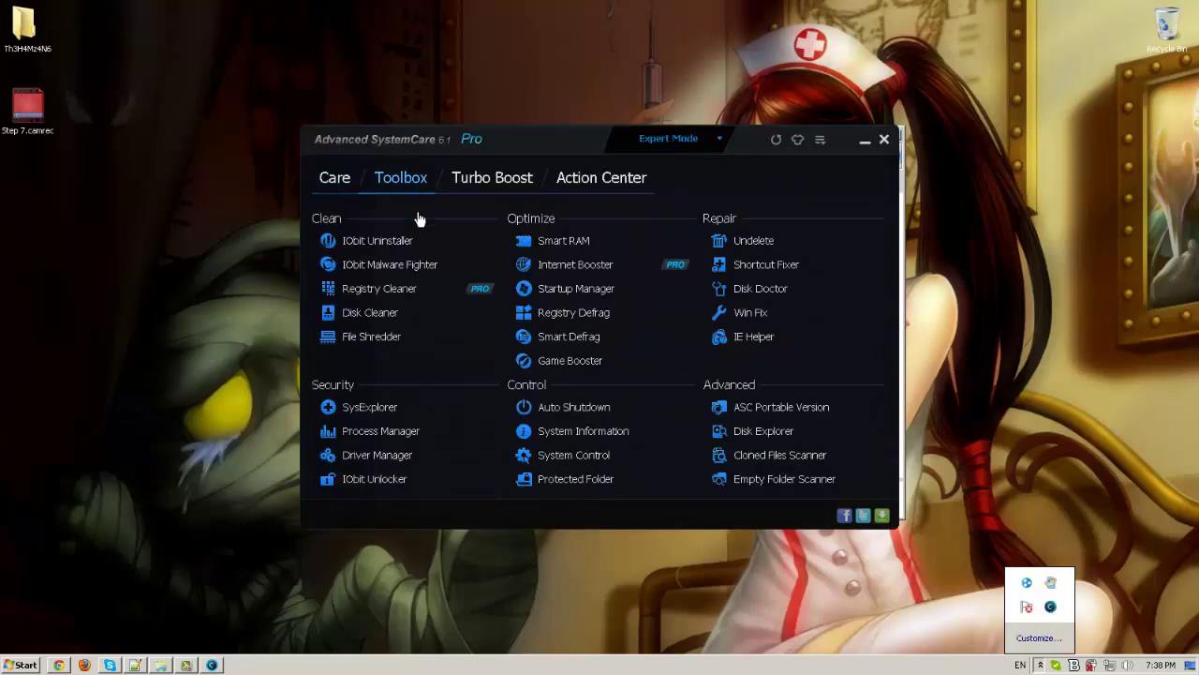
click(592, 339)
click(863, 143)
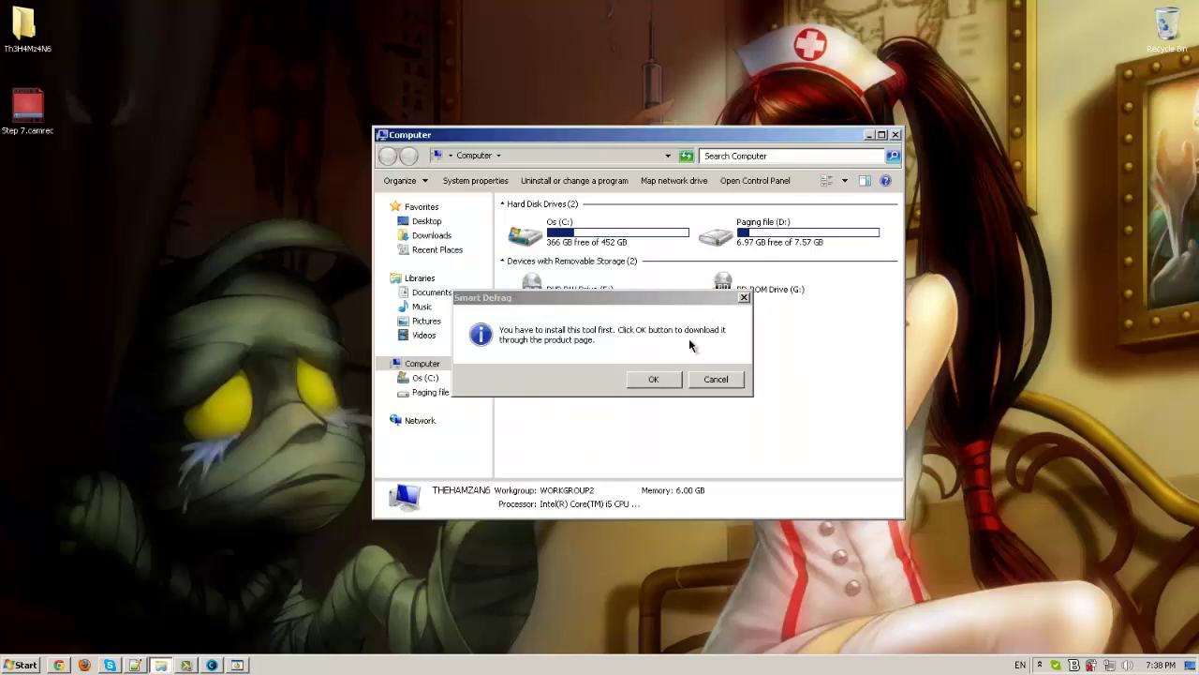
click(719, 380)
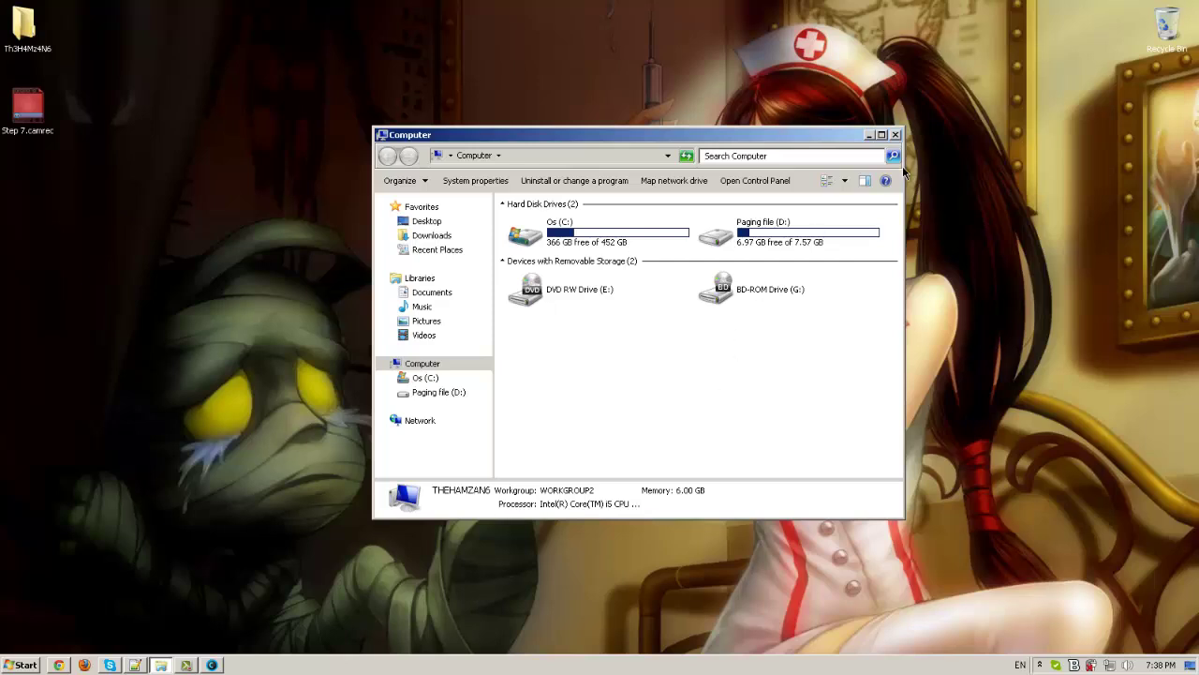
click(869, 136)
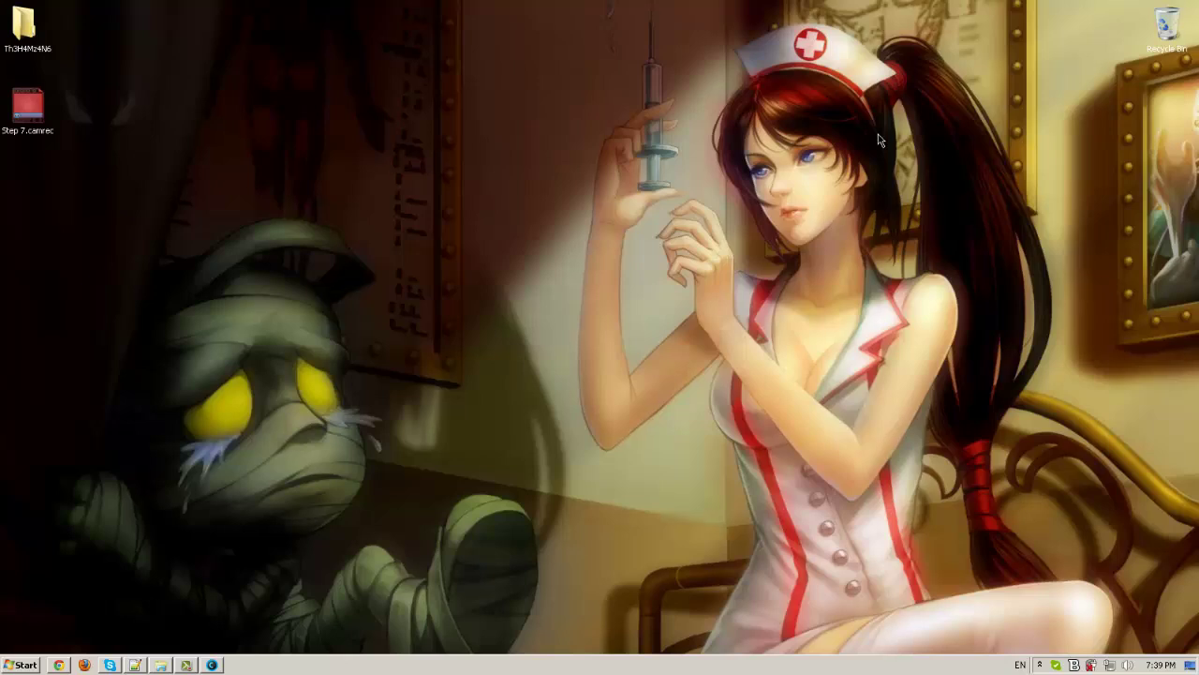
Open Disk Defragmenter from the Os (C:) drive's properties and analyze that disk
click(161, 665)
right_click(627, 243)
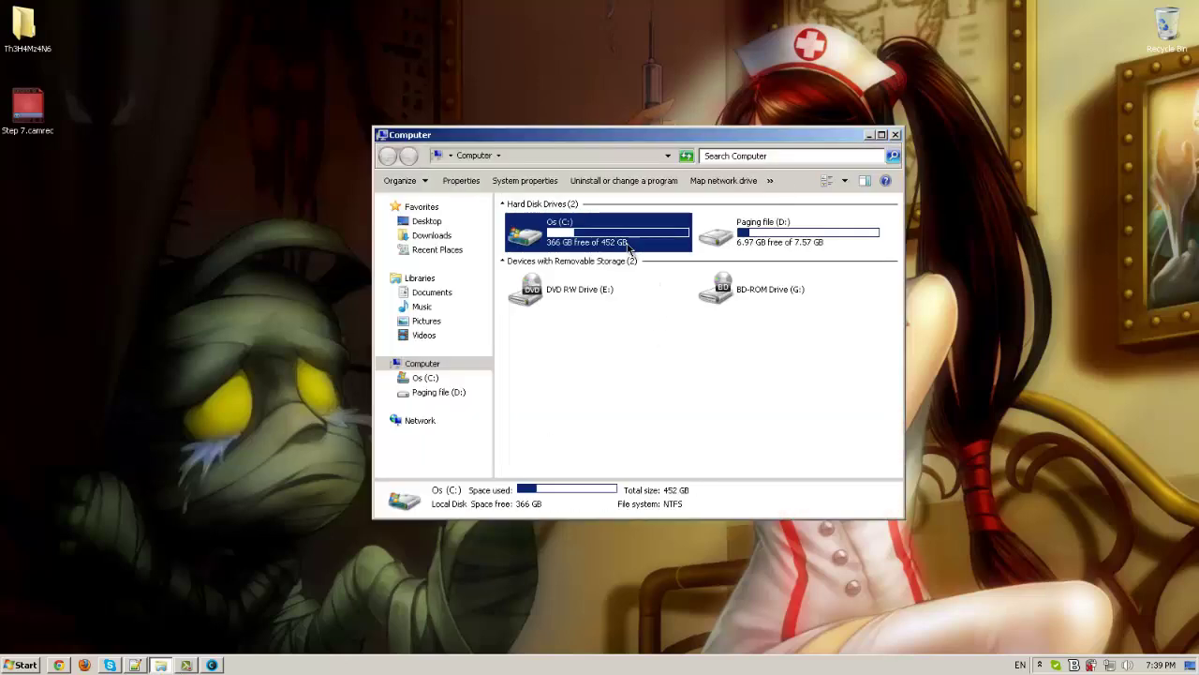
click(679, 553)
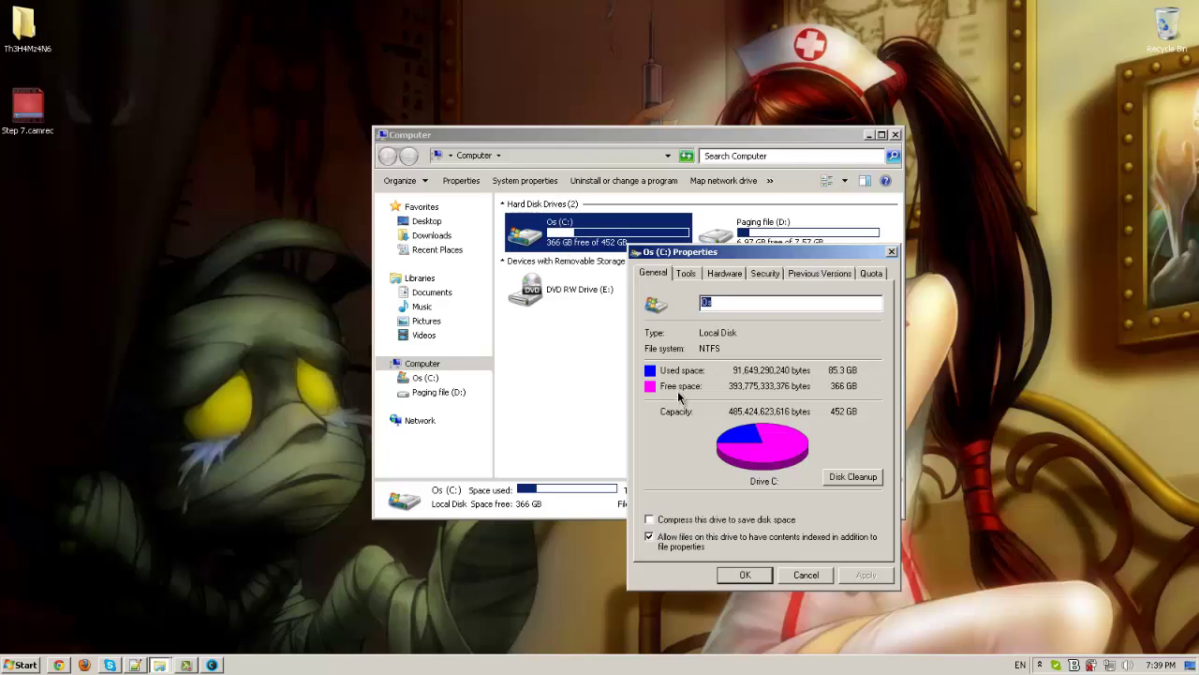
click(694, 273)
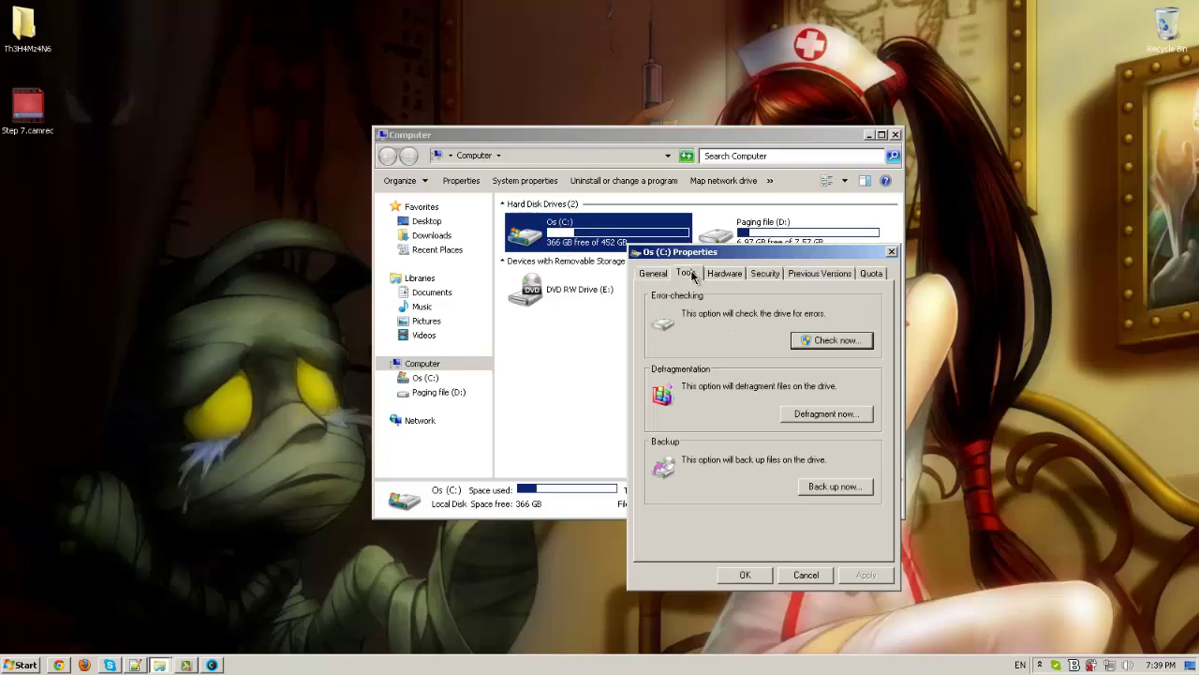
click(808, 421)
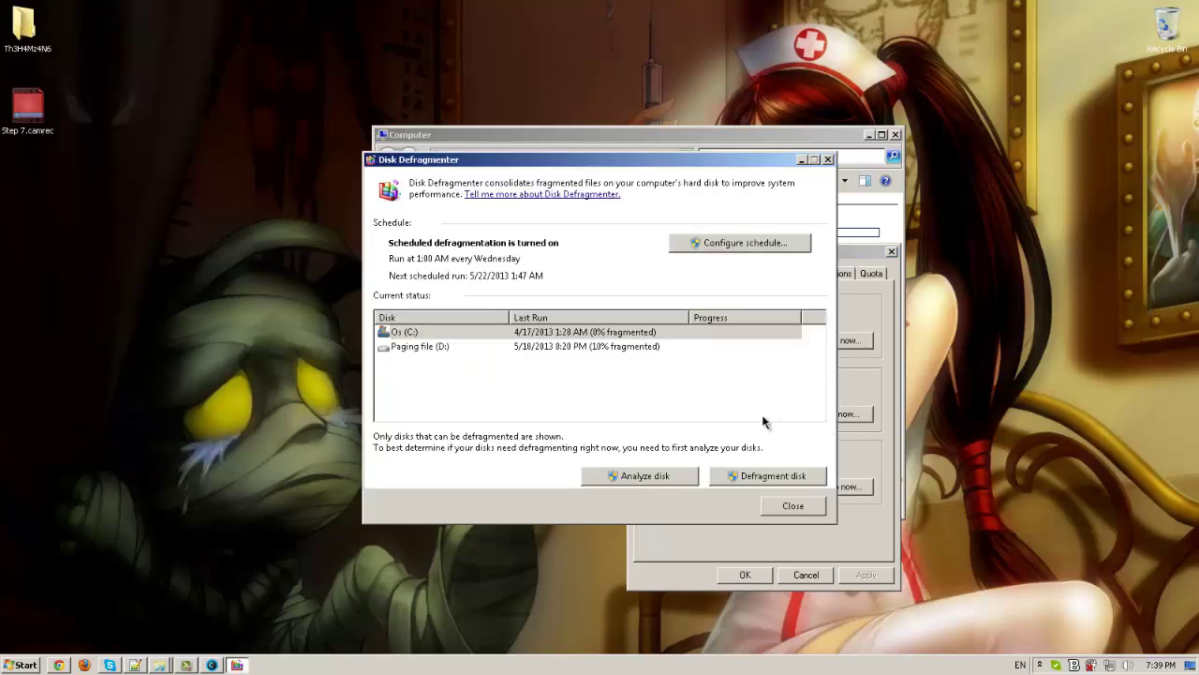
click(483, 333)
click(649, 478)
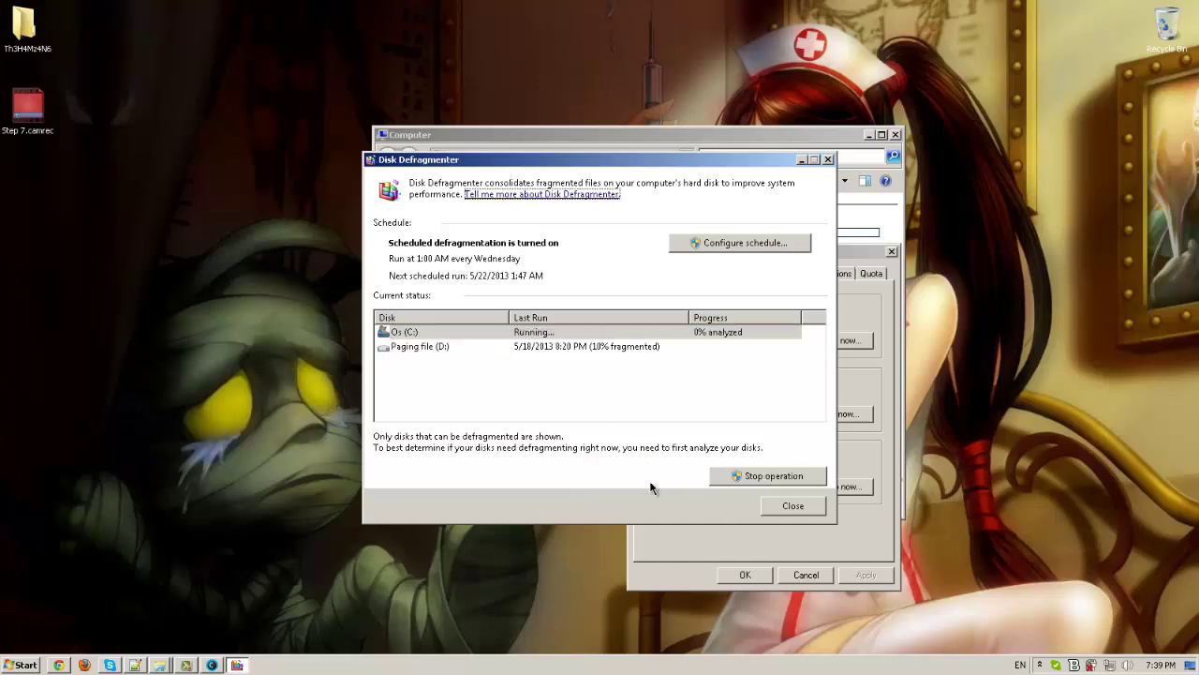
click(644, 337)
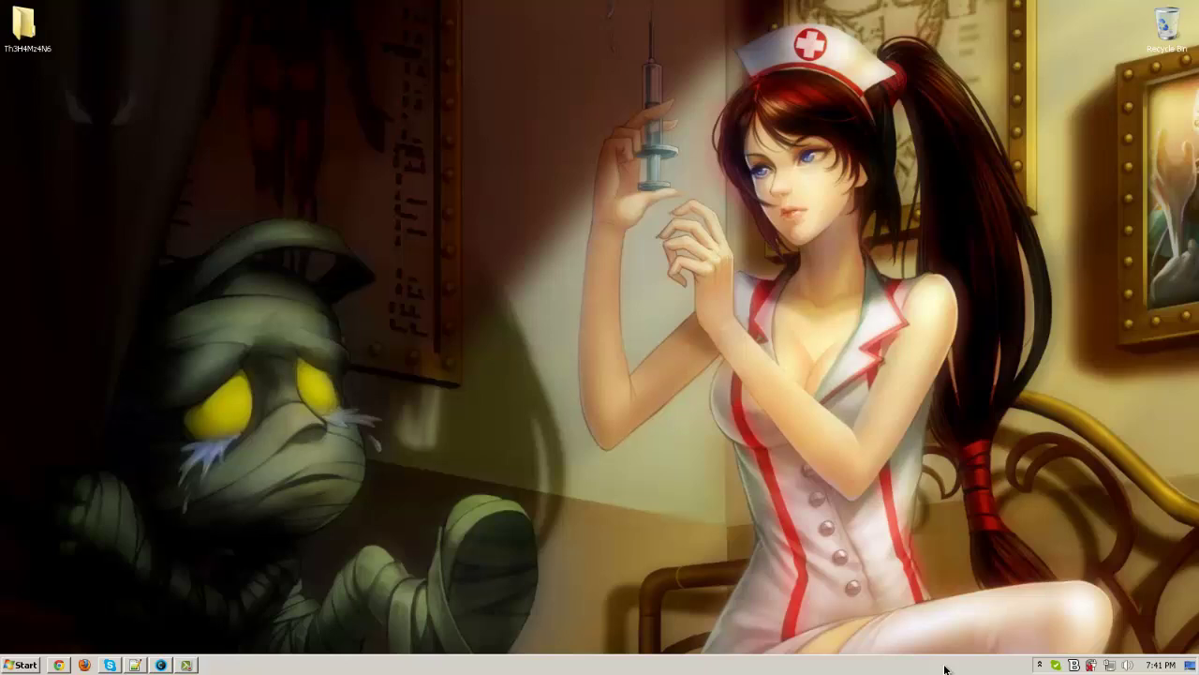
Unlock the Windows taskbar
right_click(944, 666)
click(909, 639)
right_click(909, 663)
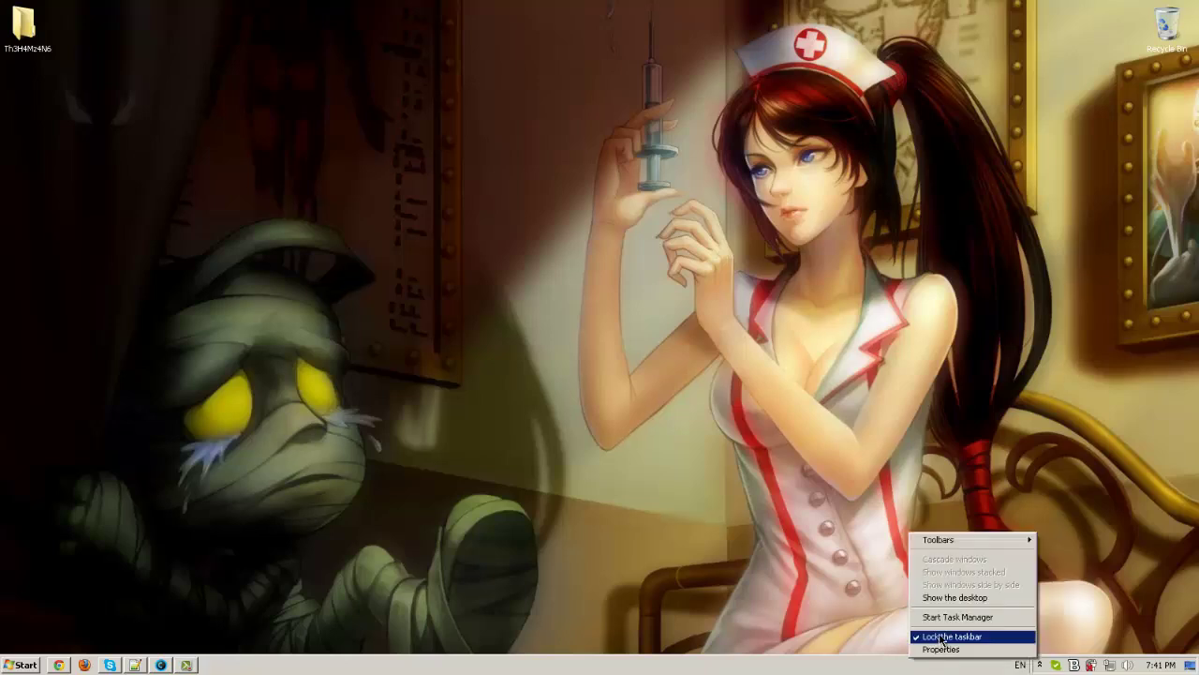
click(941, 640)
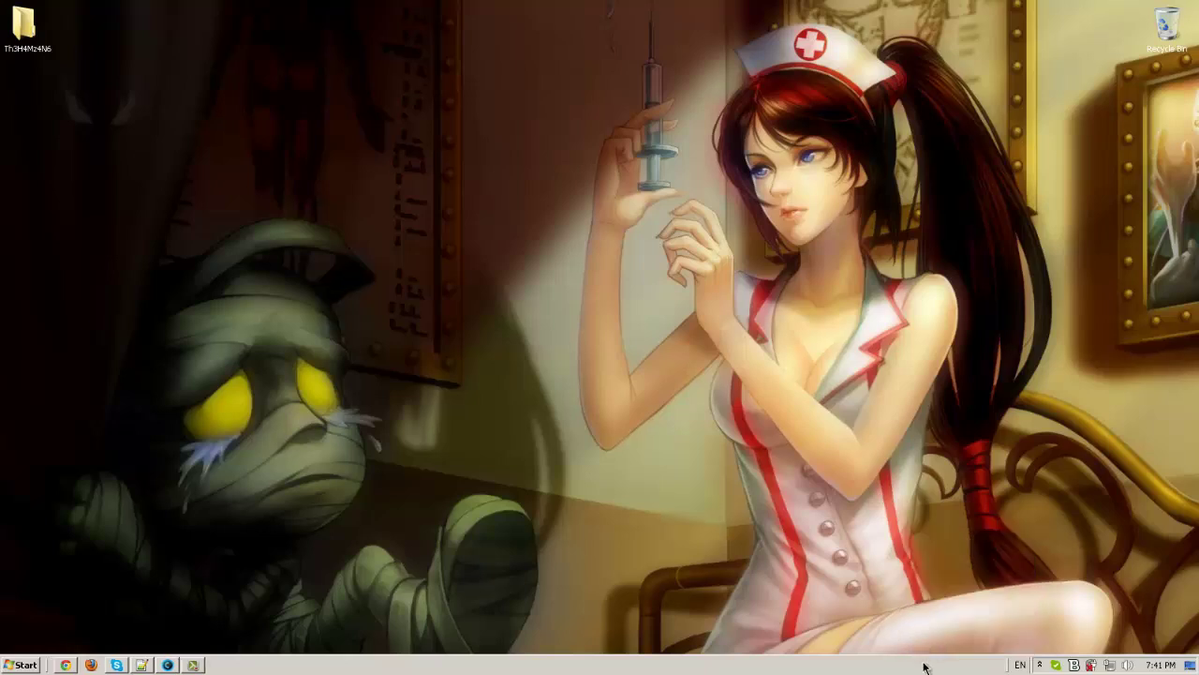
Create a folder named Toolbar in the Documents library and open it
click(14, 665)
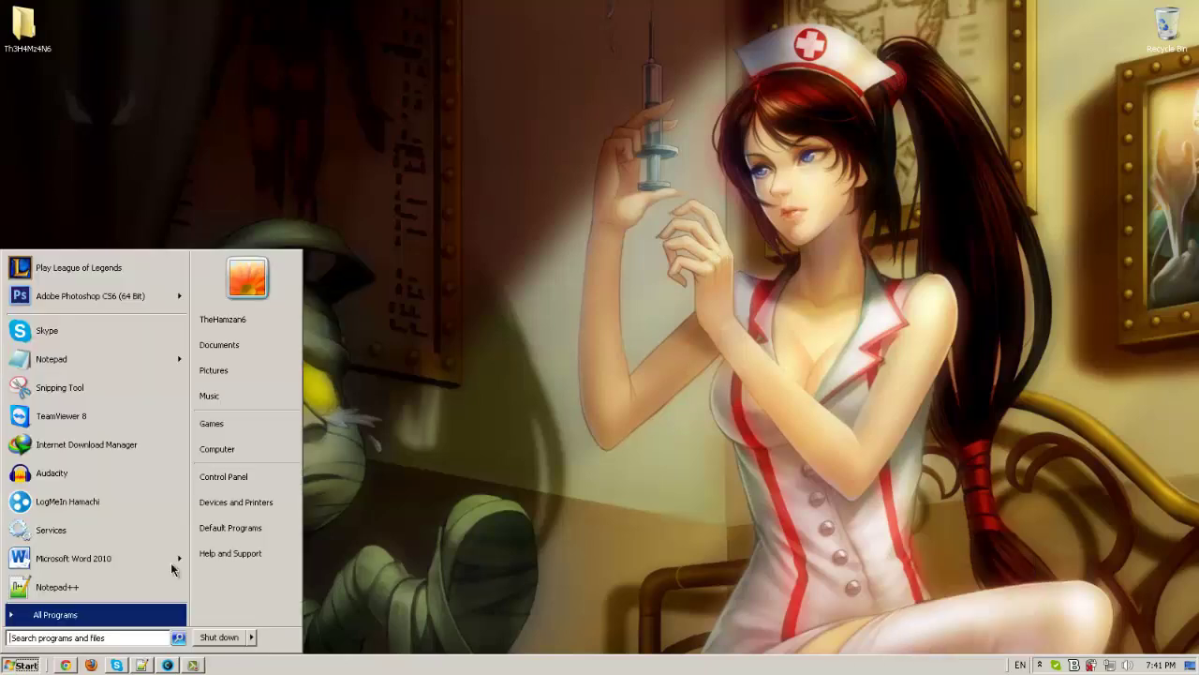
click(267, 446)
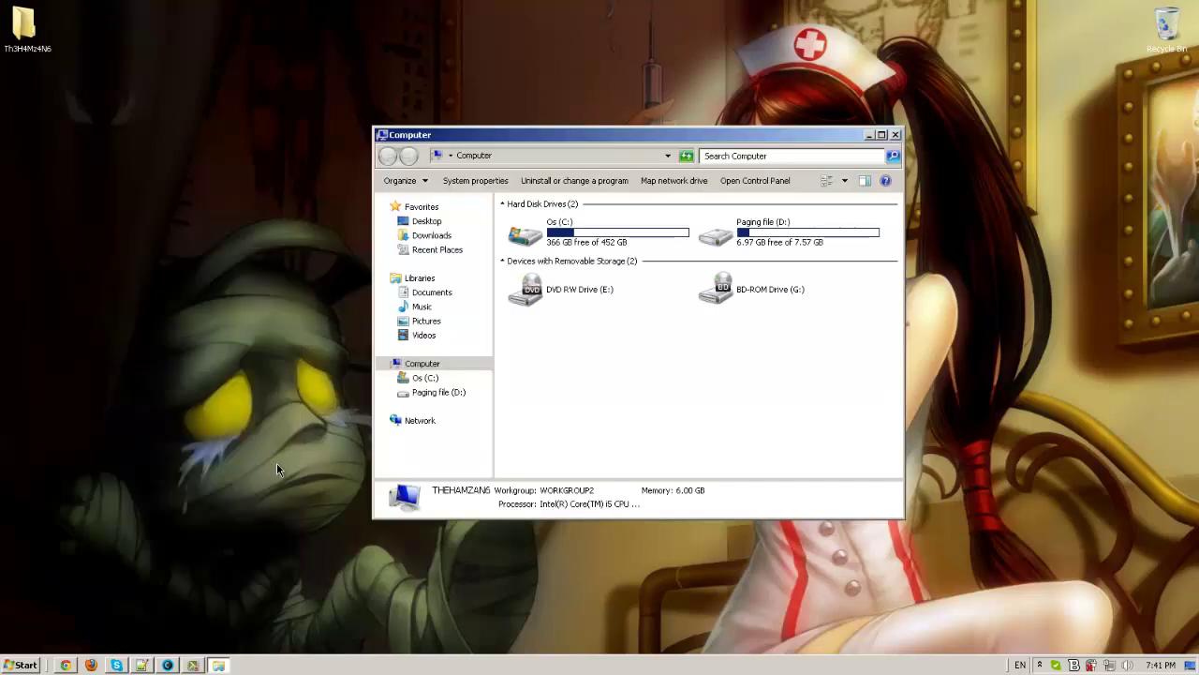
click(429, 294)
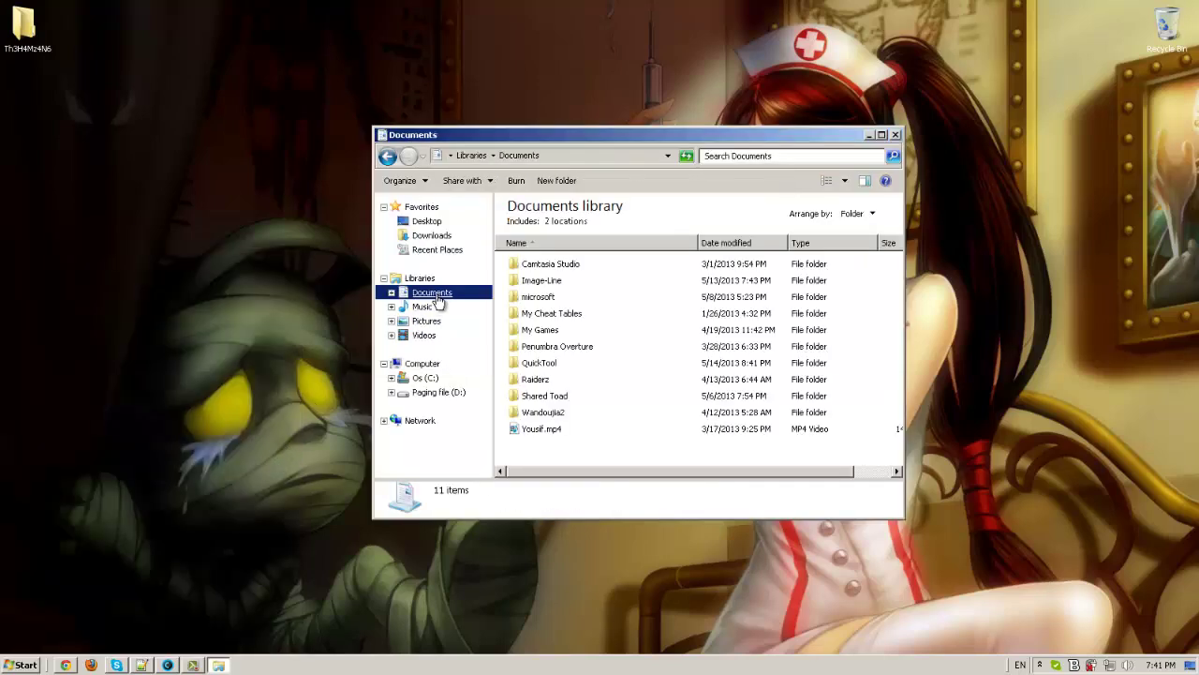
right_click(559, 442)
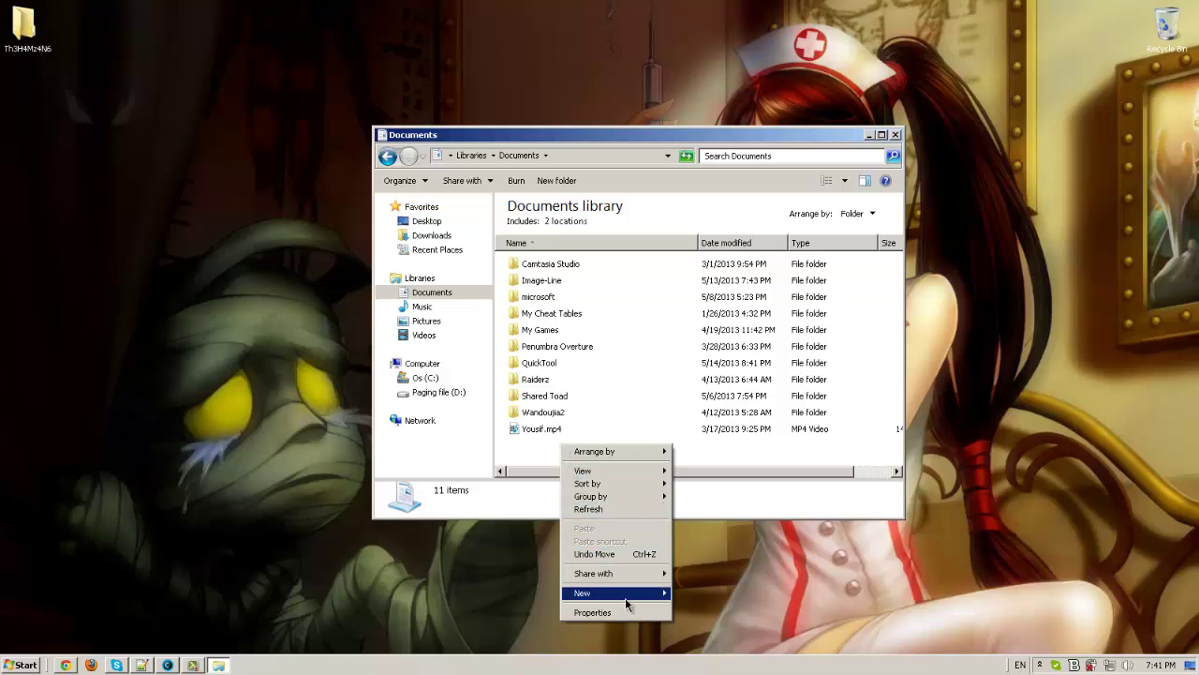
mouse_move(645, 594)
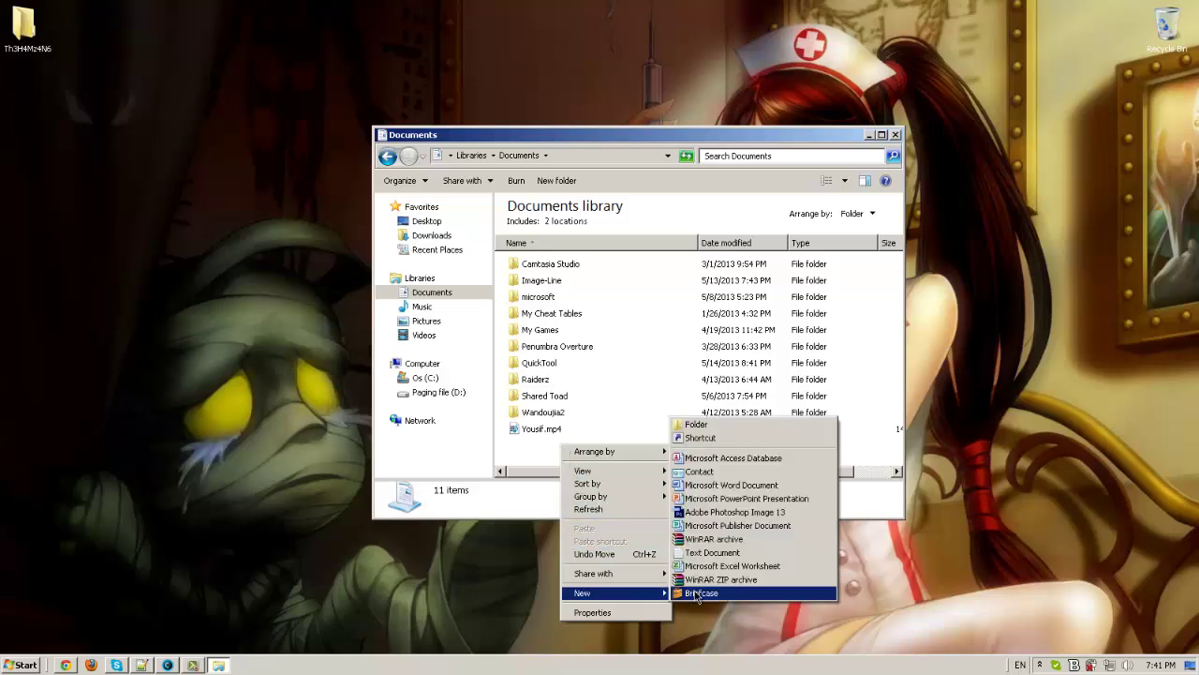
click(727, 427)
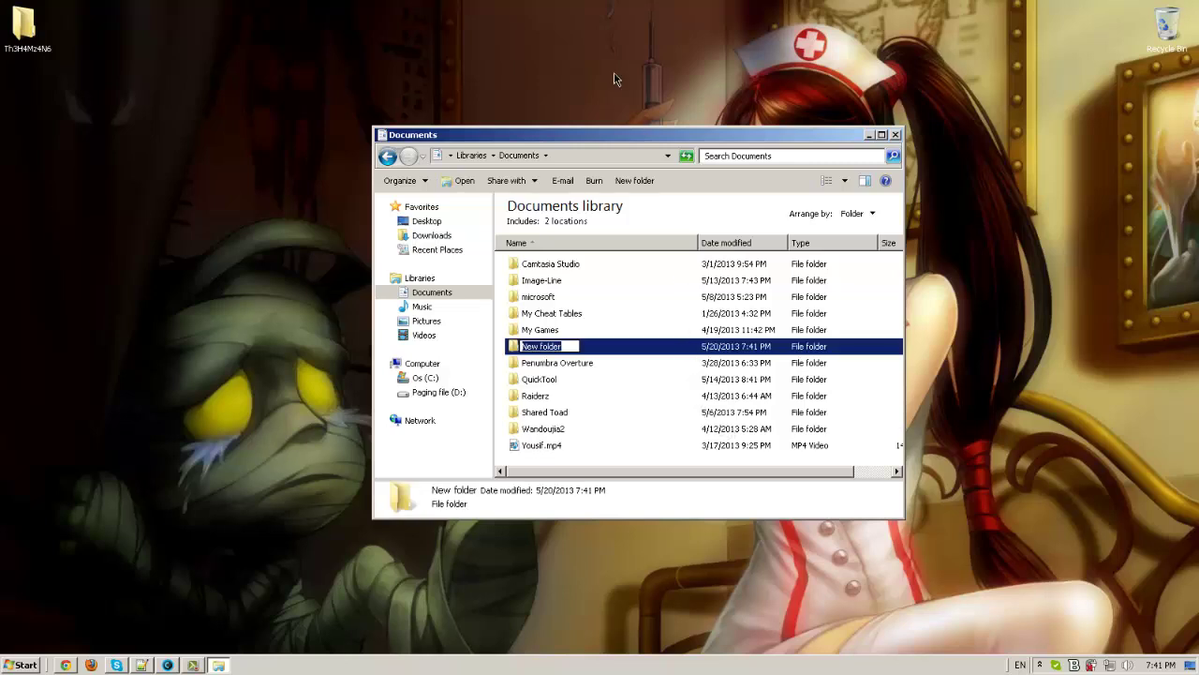
text(Toolbar)
key(Return)
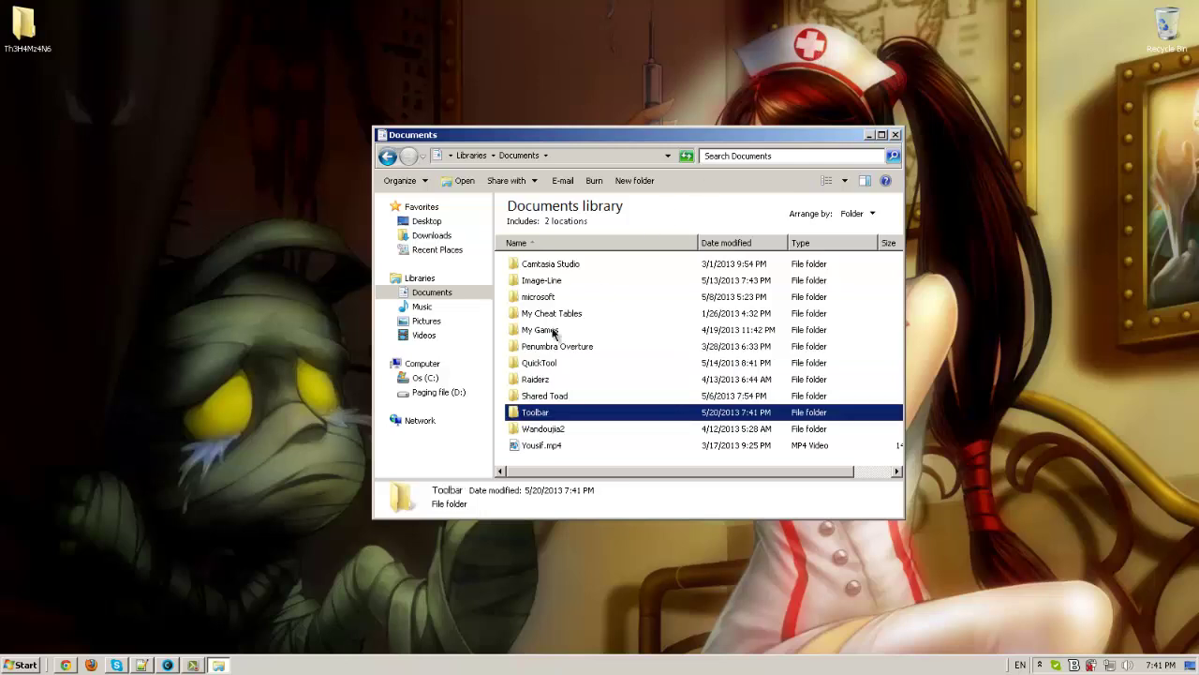
double_click(549, 415)
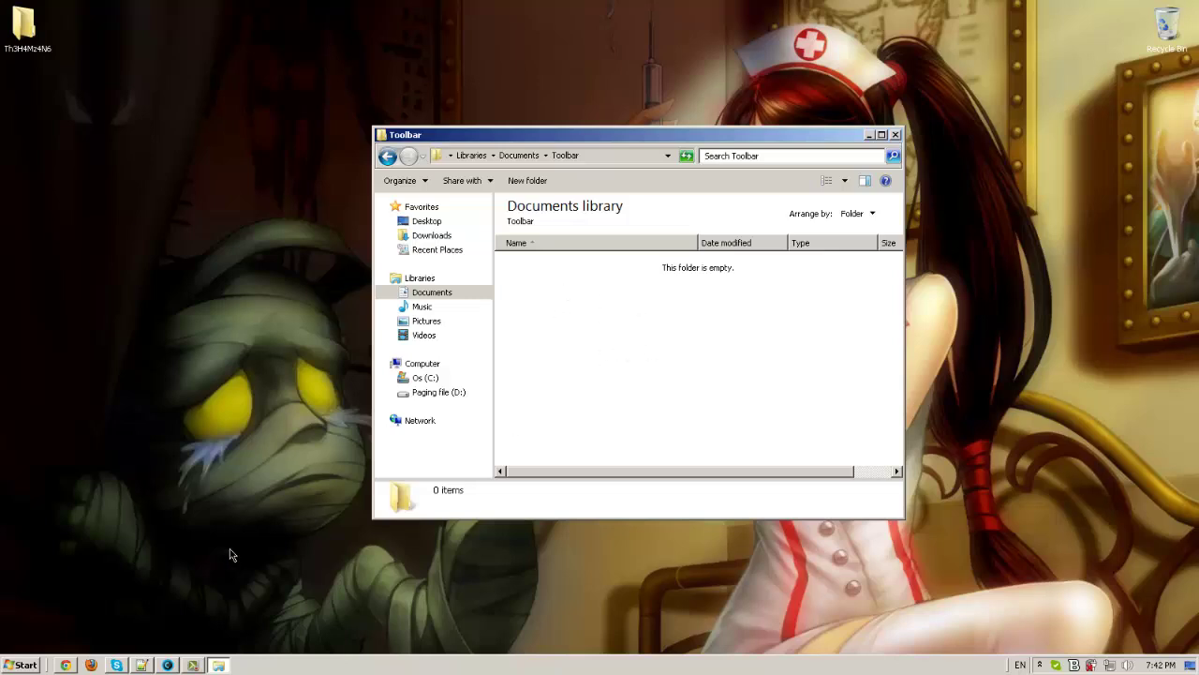
Place desktop shortcuts for TeamViewer 8, Play League of Legends, Adobe Photoshop CS6 (64 Bit) and Skype from the programs list
click(12, 667)
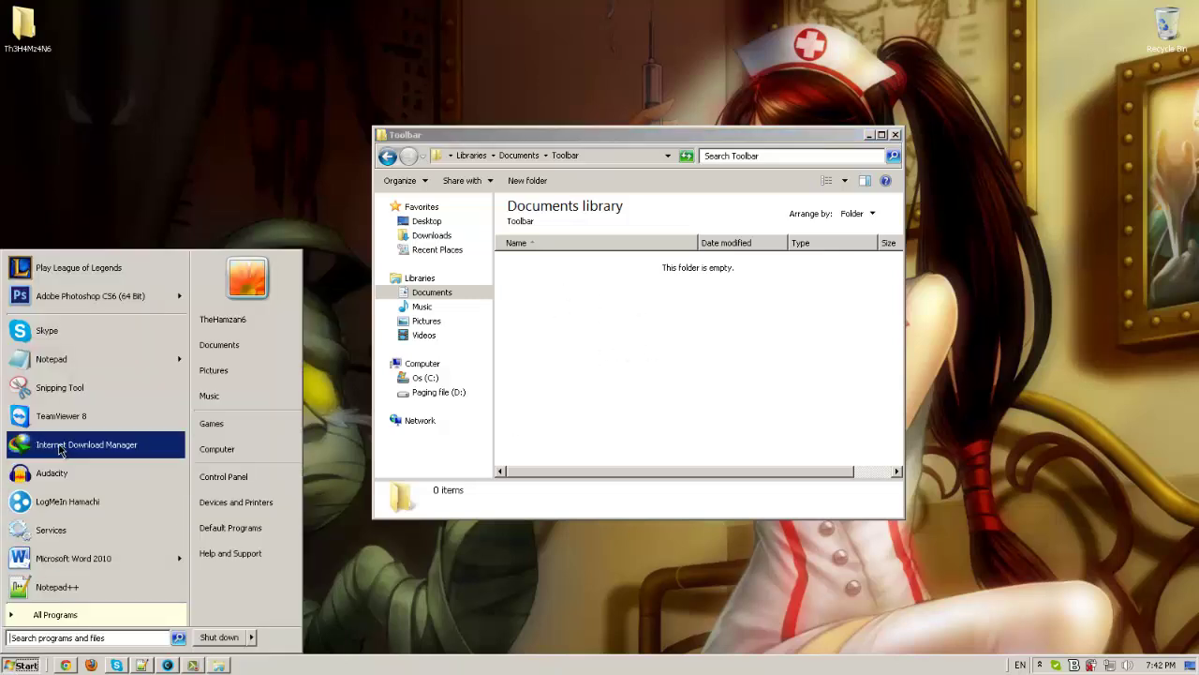
drag(49, 418, 141, 190)
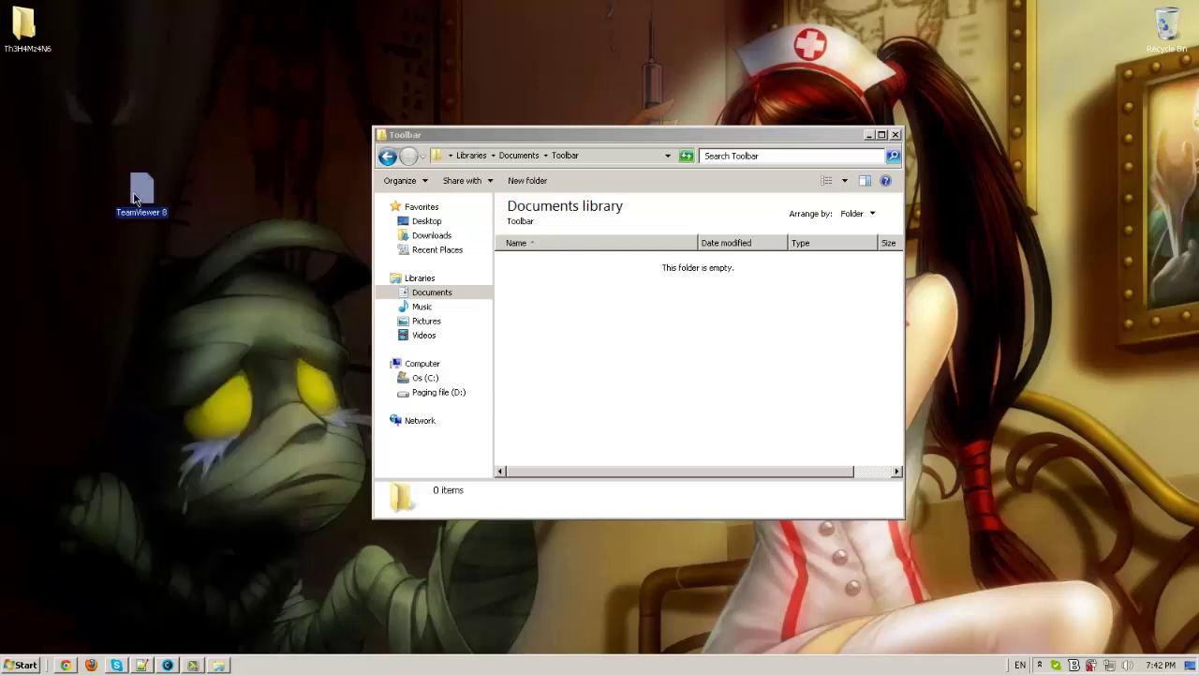
click(12, 667)
drag(49, 274, 56, 197)
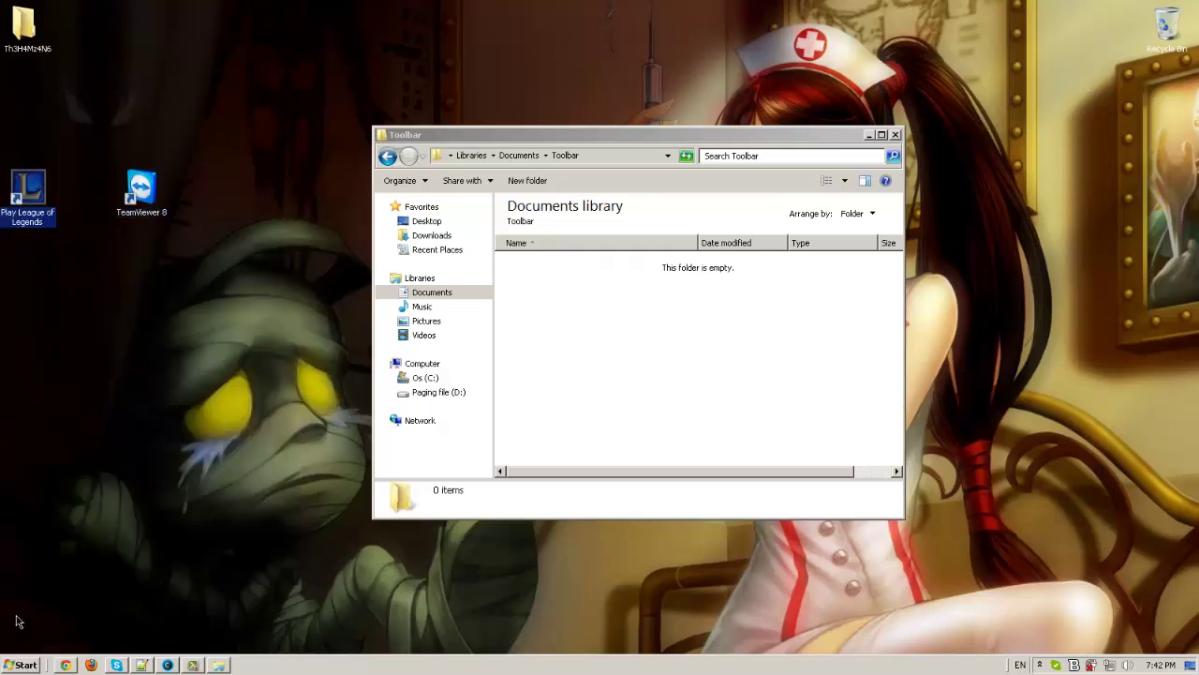
click(13, 667)
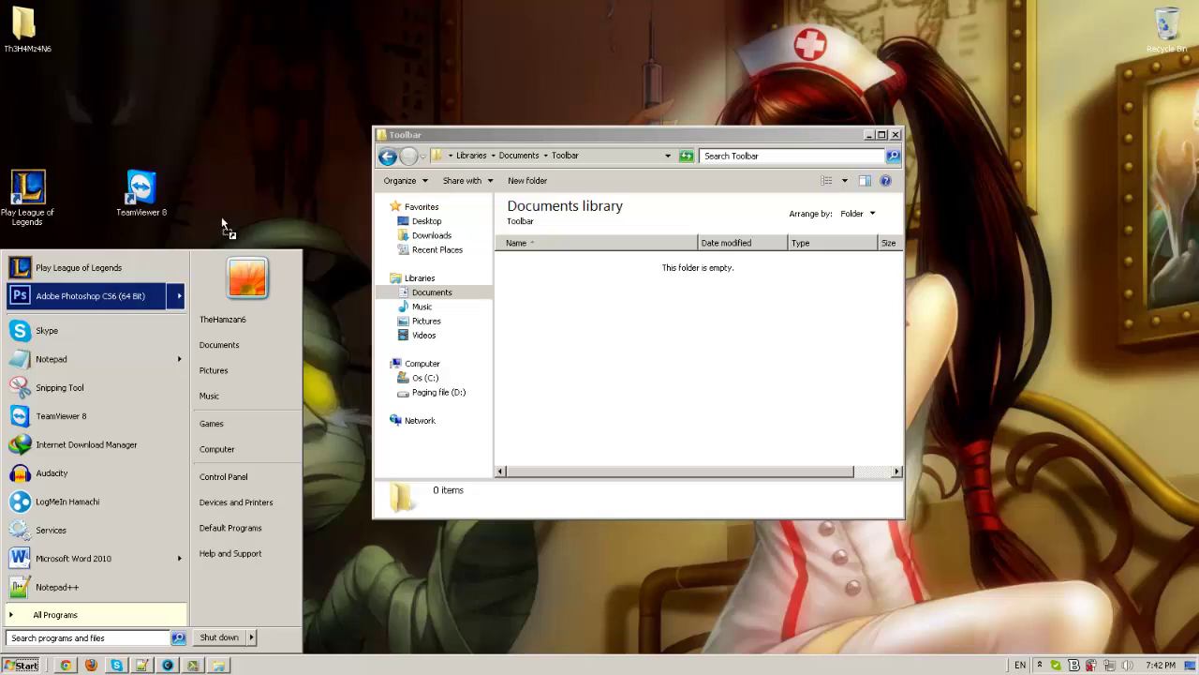
drag(112, 296, 198, 192)
click(23, 667)
drag(47, 330, 99, 197)
Move the four new program shortcuts from the desktop into the Toolbar folder
drag(281, 356, 4, 171)
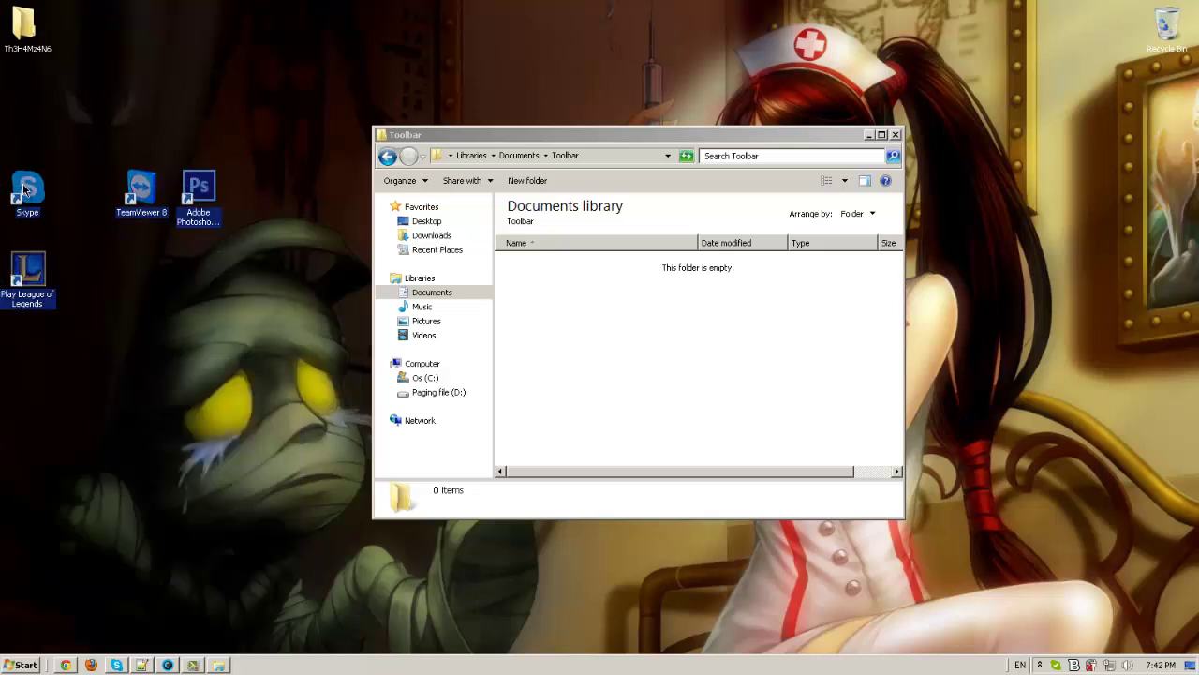
drag(298, 298, 600, 319)
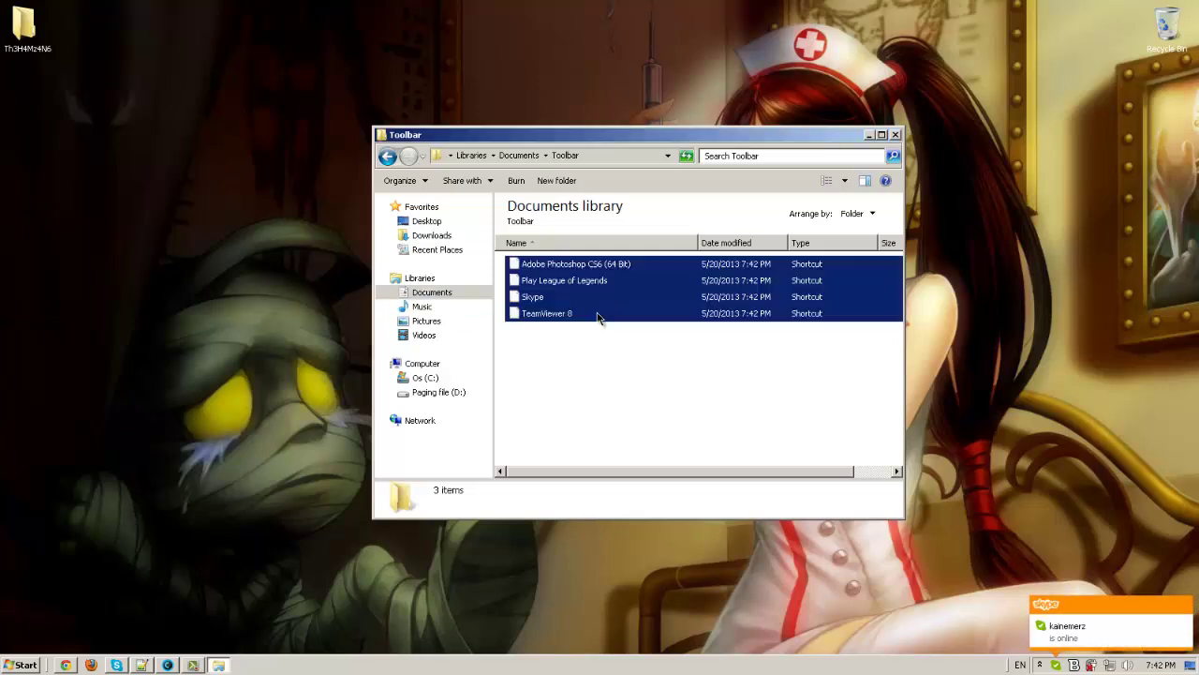
click(974, 216)
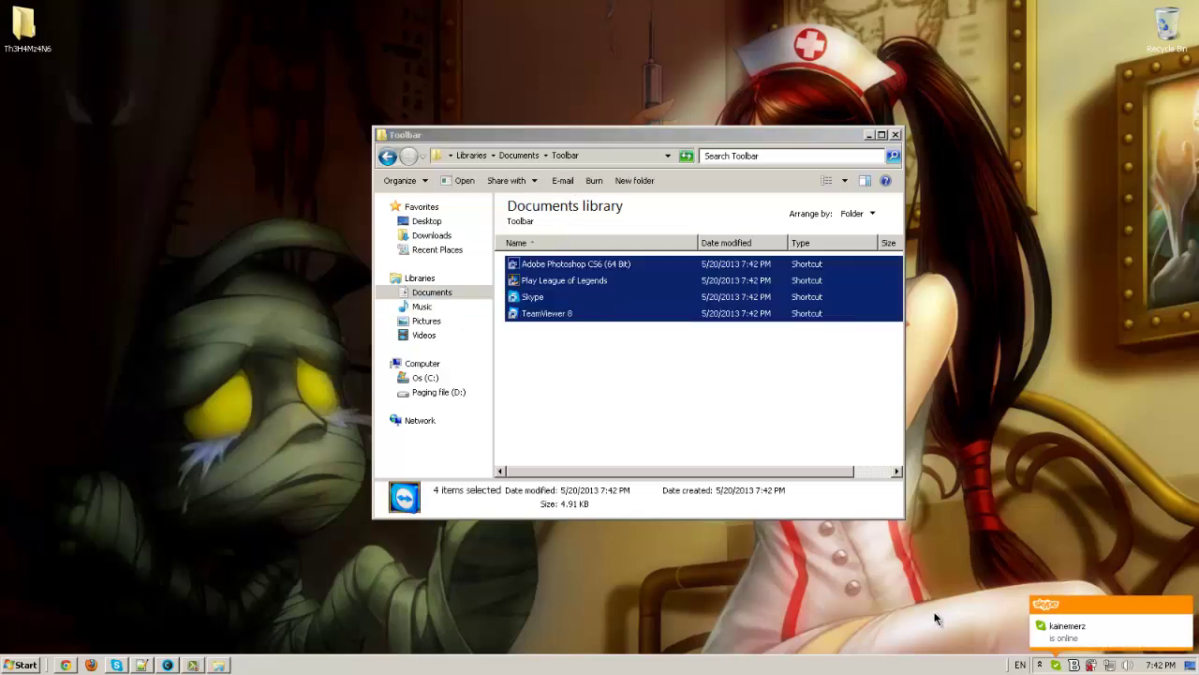
Add the Toolbar folder from Documents to the taskbar as a new toolbar
right_click(922, 667)
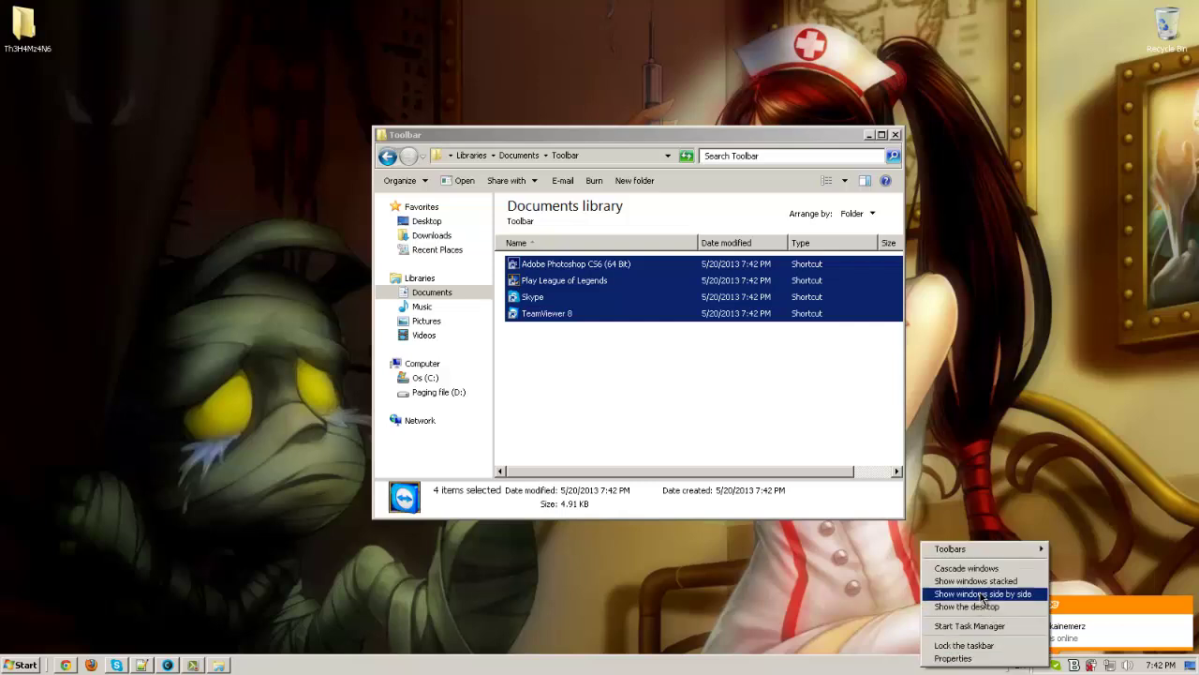
mouse_move(987, 554)
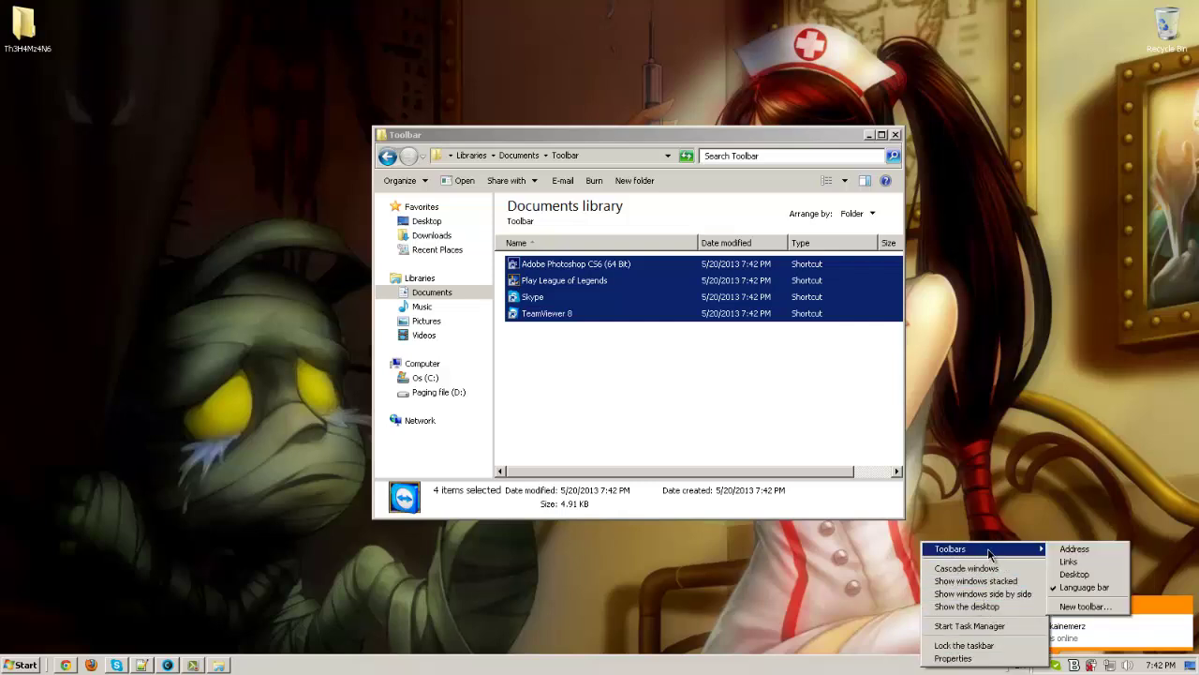
click(1086, 607)
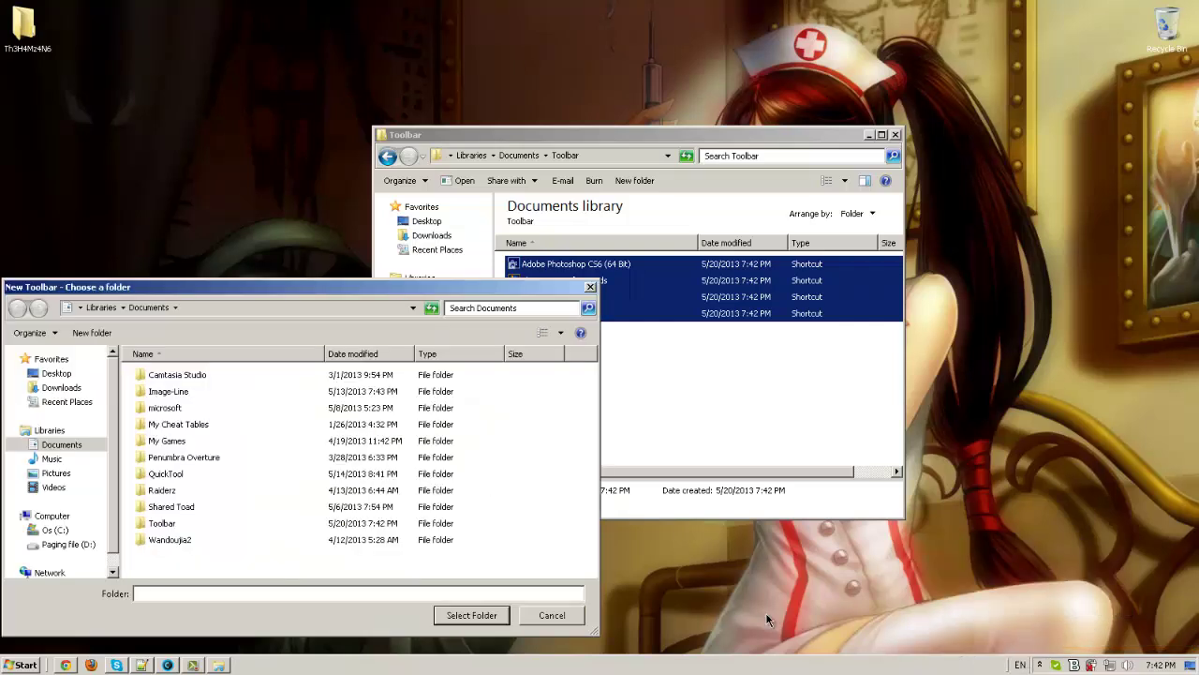
click(180, 524)
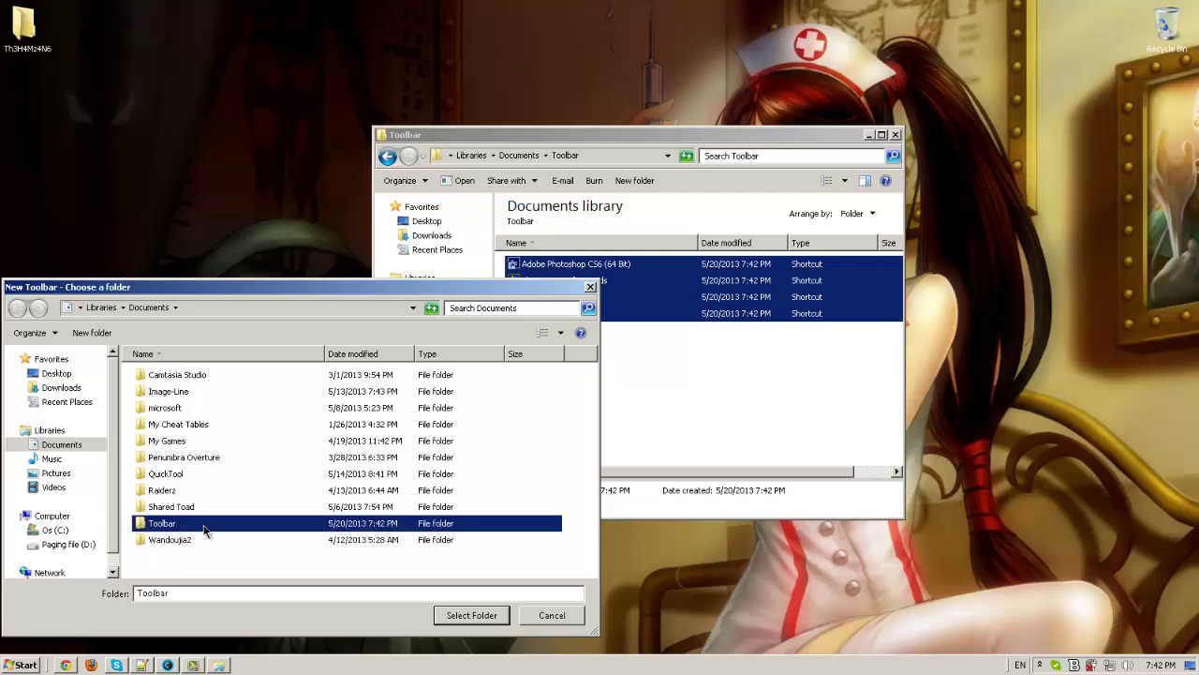
click(473, 615)
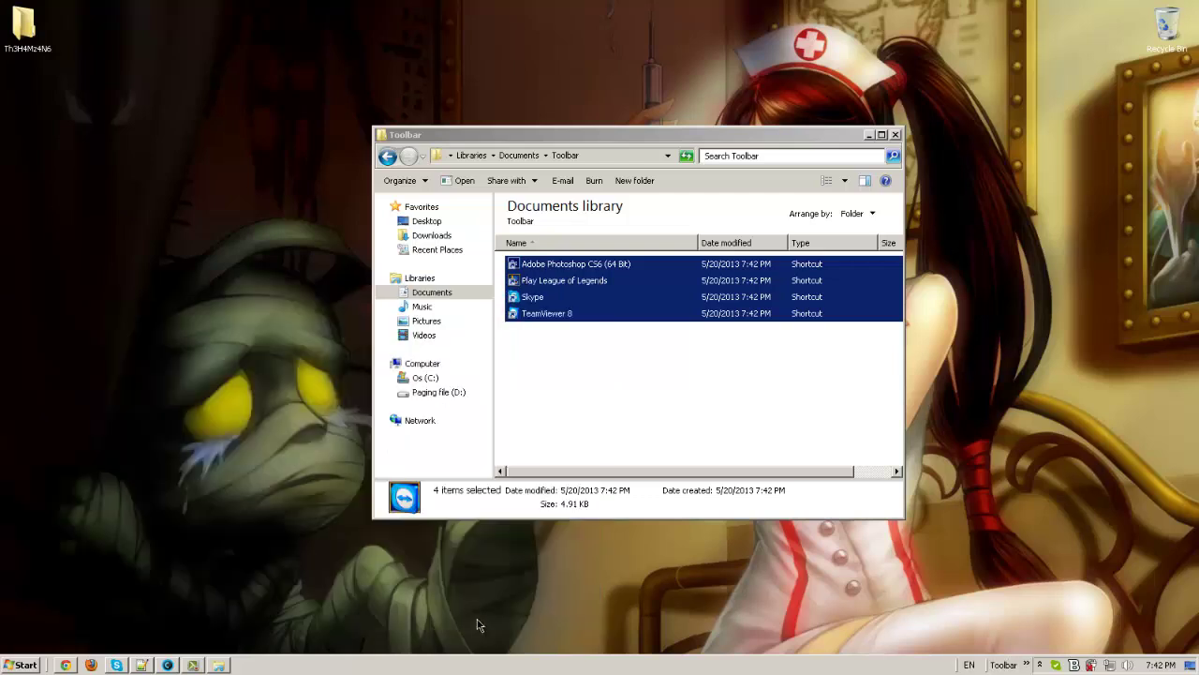
Hide the new taskbar toolbar's text and title, and widen it to show all four shortcut icons
right_click(1001, 667)
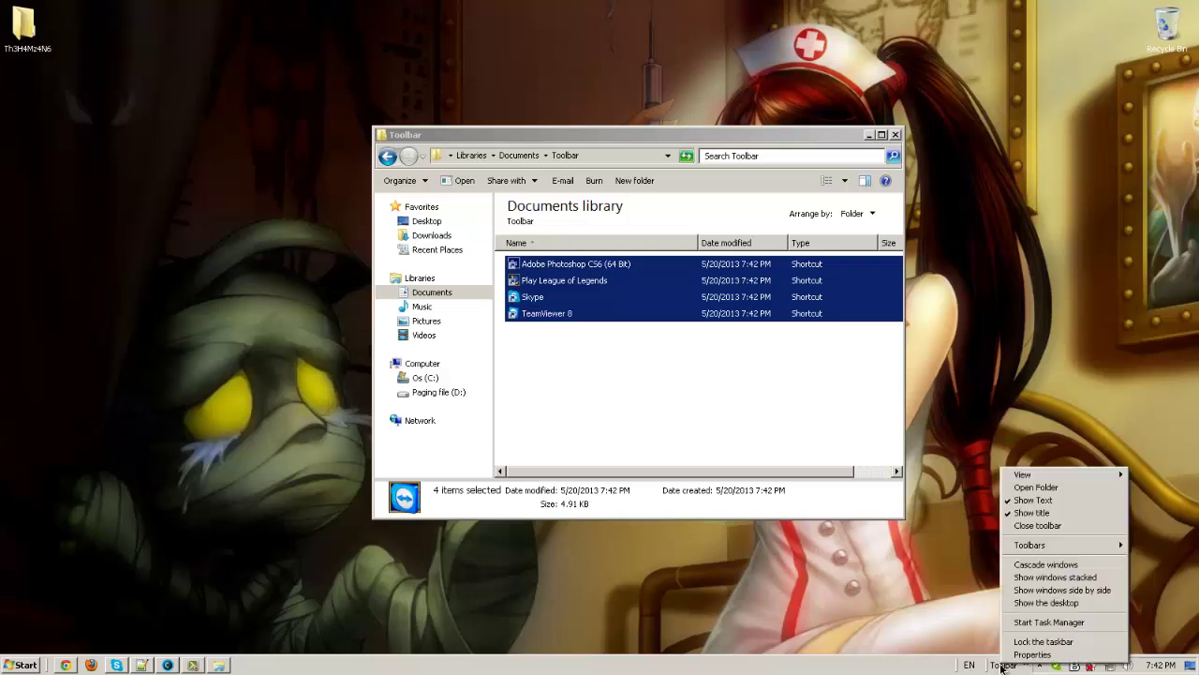
click(1048, 499)
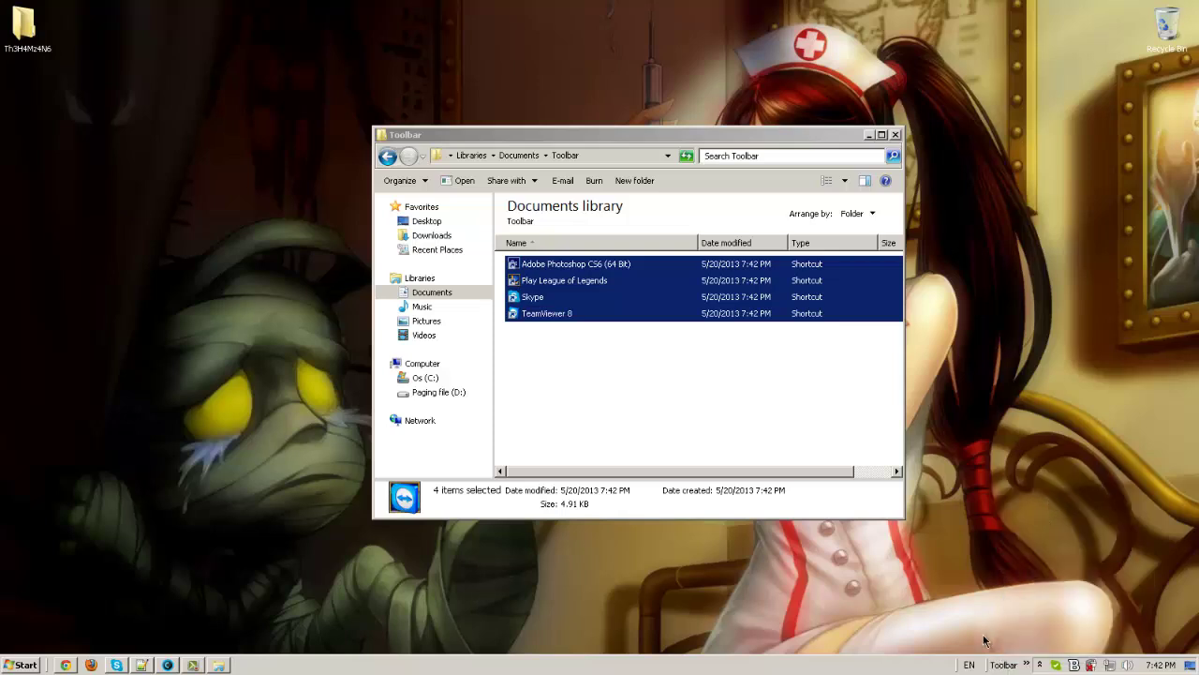
right_click(997, 665)
click(1038, 518)
drag(992, 664, 952, 663)
drag(989, 663, 919, 664)
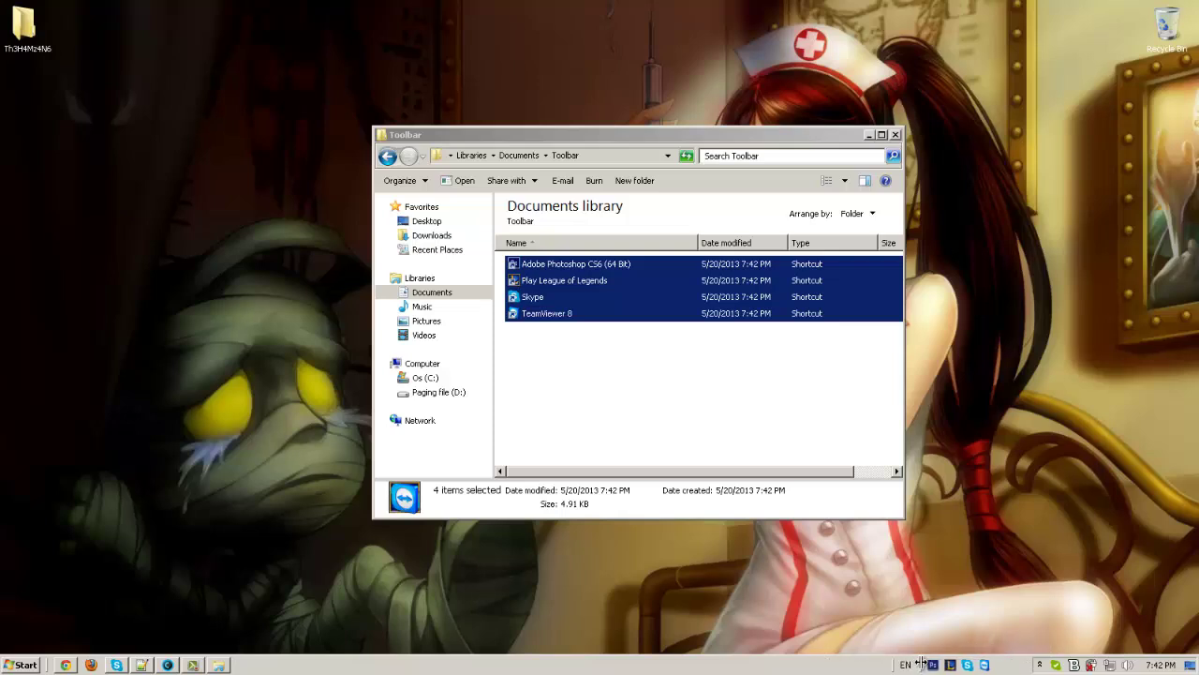
Lock the taskbar and unlock it again
right_click(901, 665)
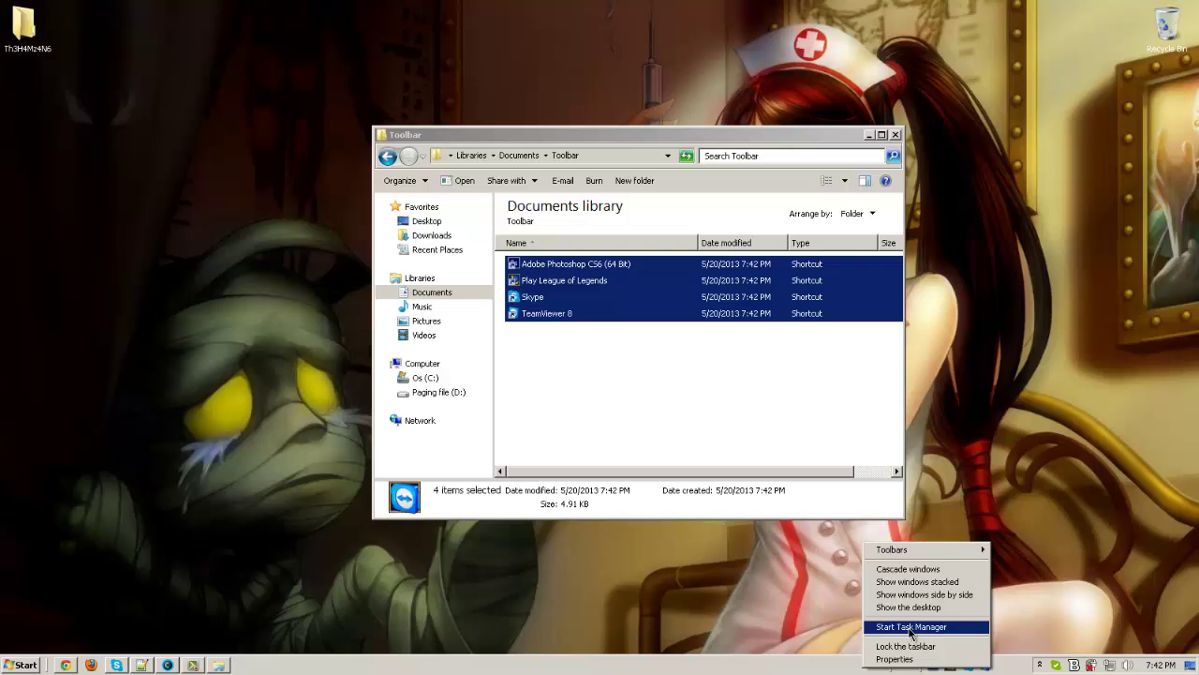
click(909, 646)
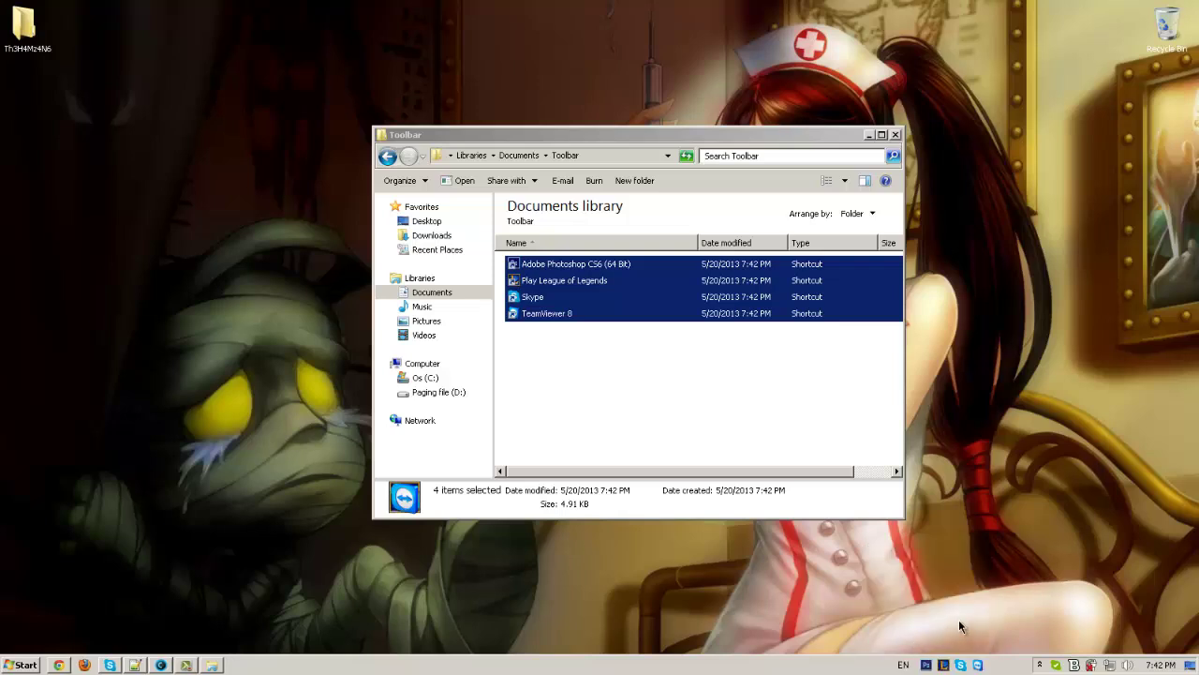
right_click(845, 669)
click(889, 646)
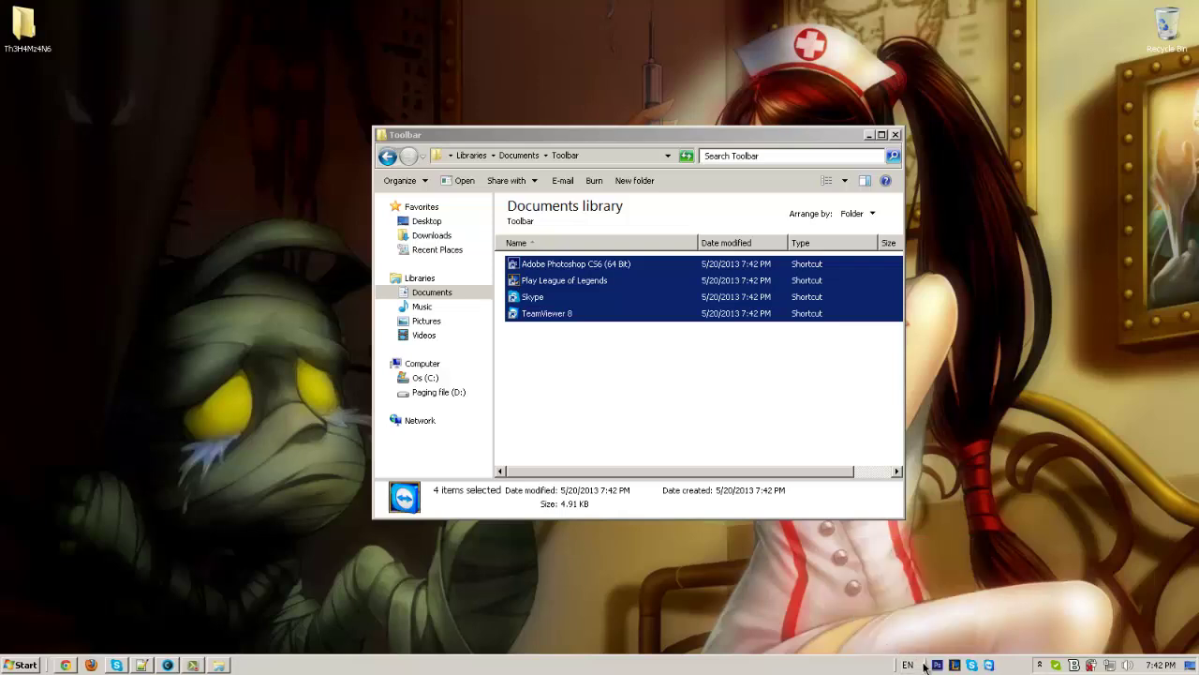
Narrow the shortcut toolbar to fit its icons and lock the taskbar, closing the Toolbar folder window
mouse_move(924, 666)
mouse_down()
mouse_move(907, 671)
mouse_move(926, 669)
mouse_up()
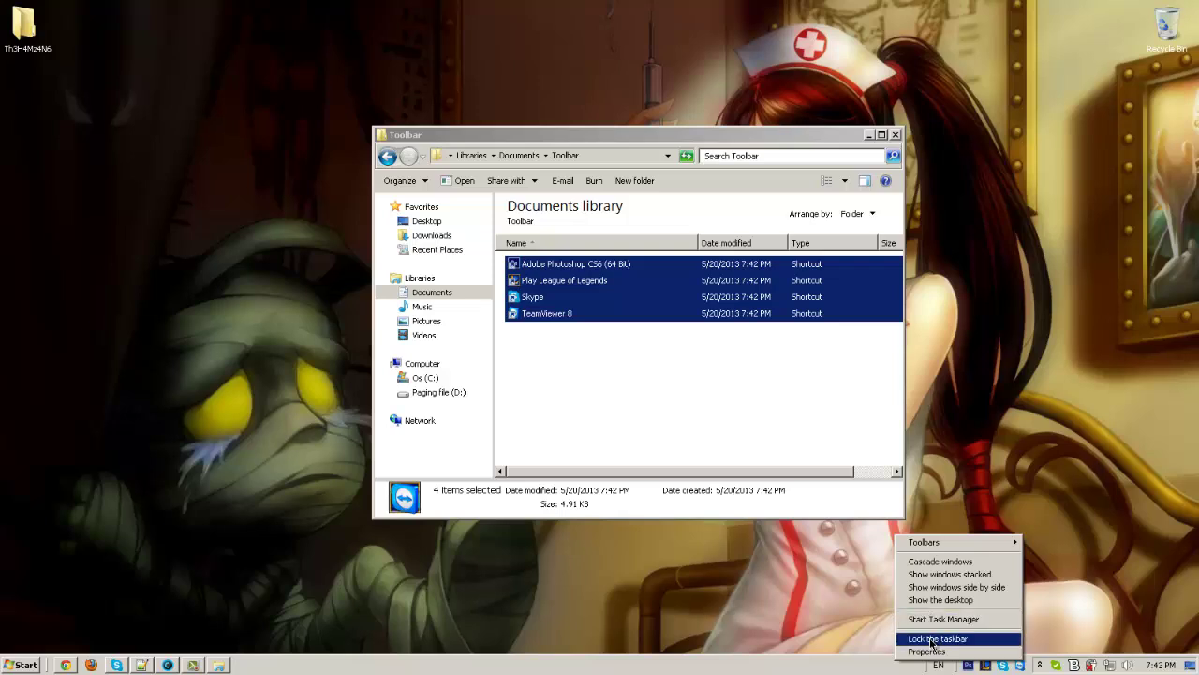
click(937, 638)
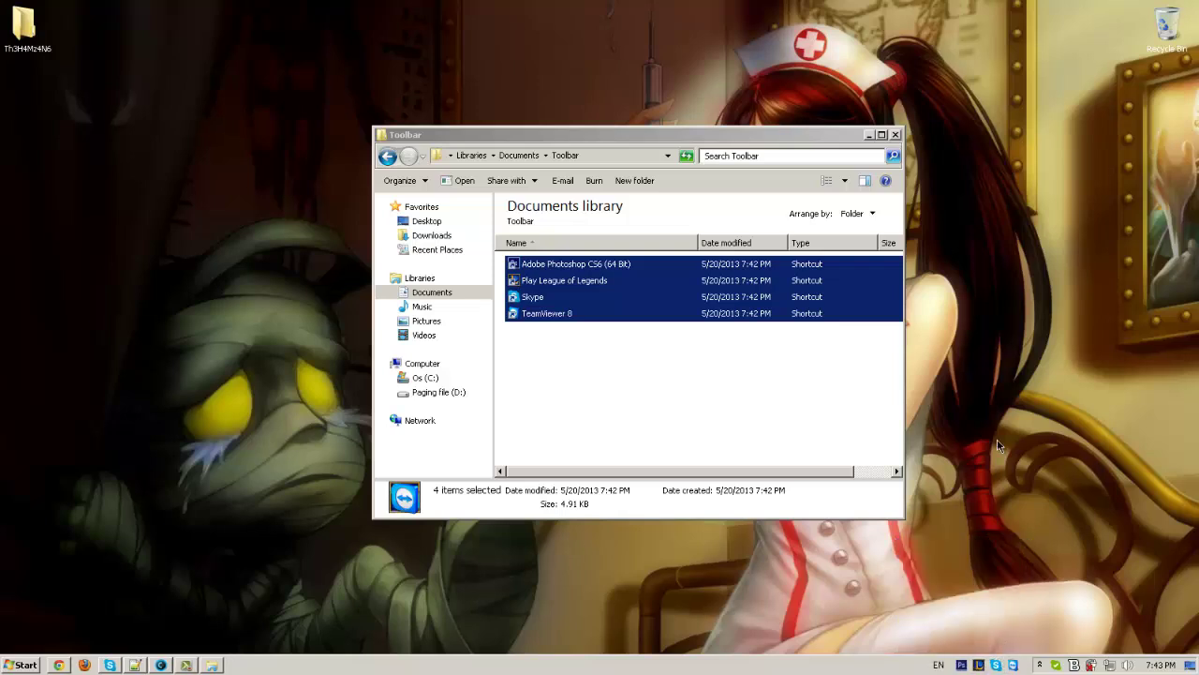
click(897, 136)
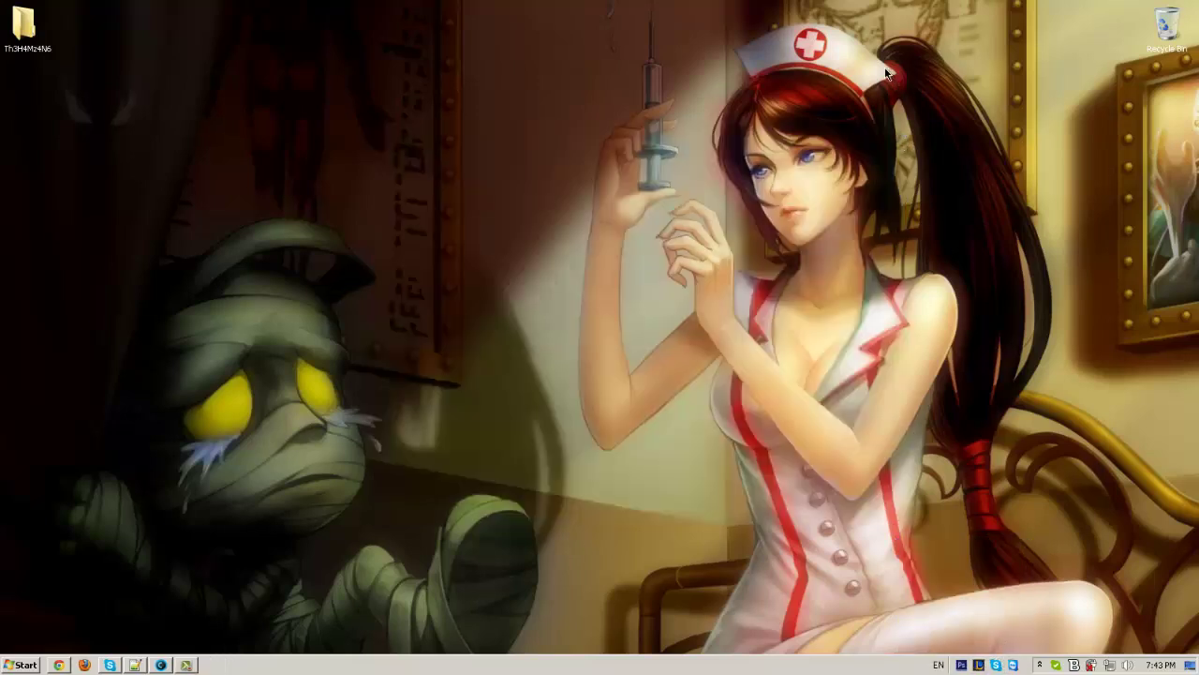